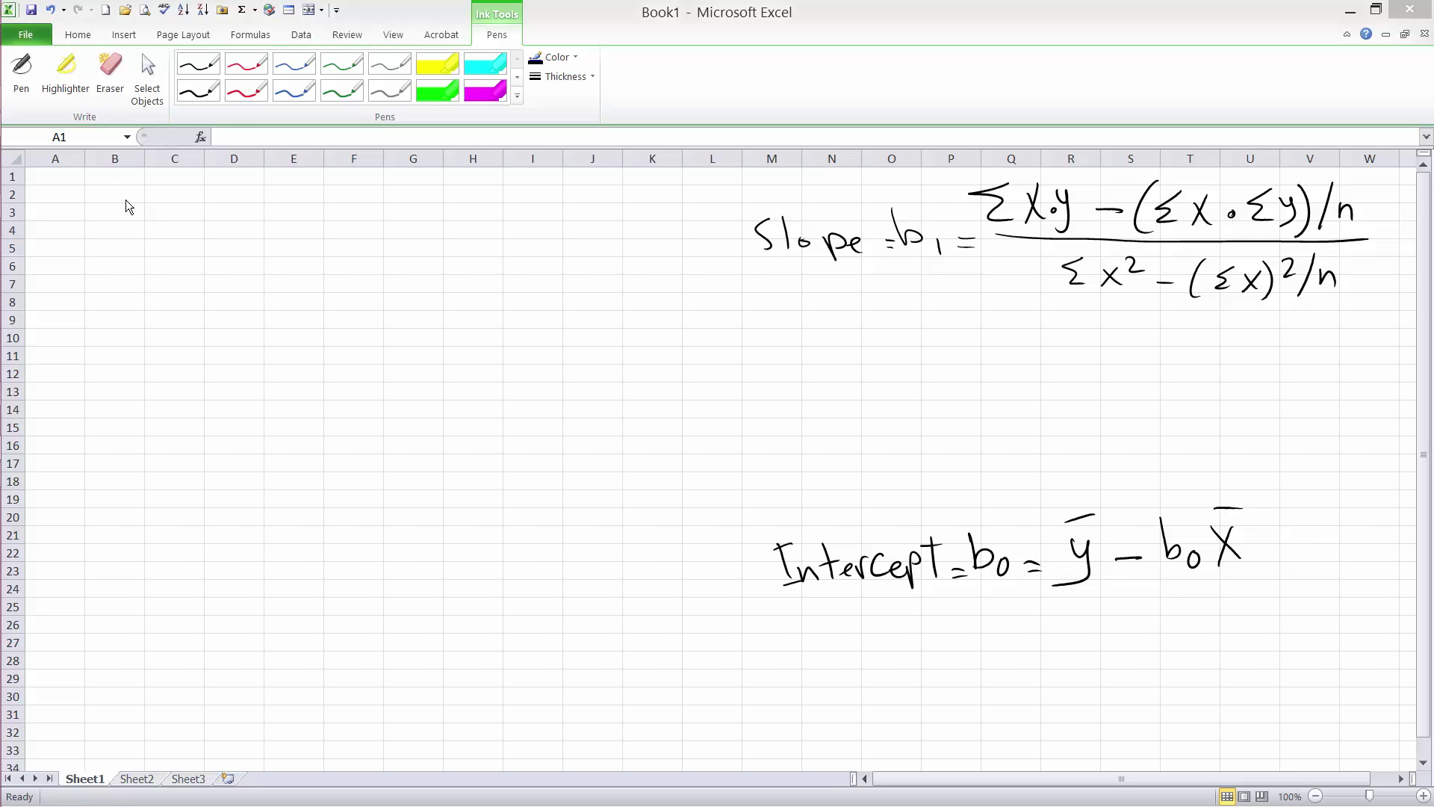
Enter the two-line header 'Year (X = time)' in B1
left_click(120, 174)
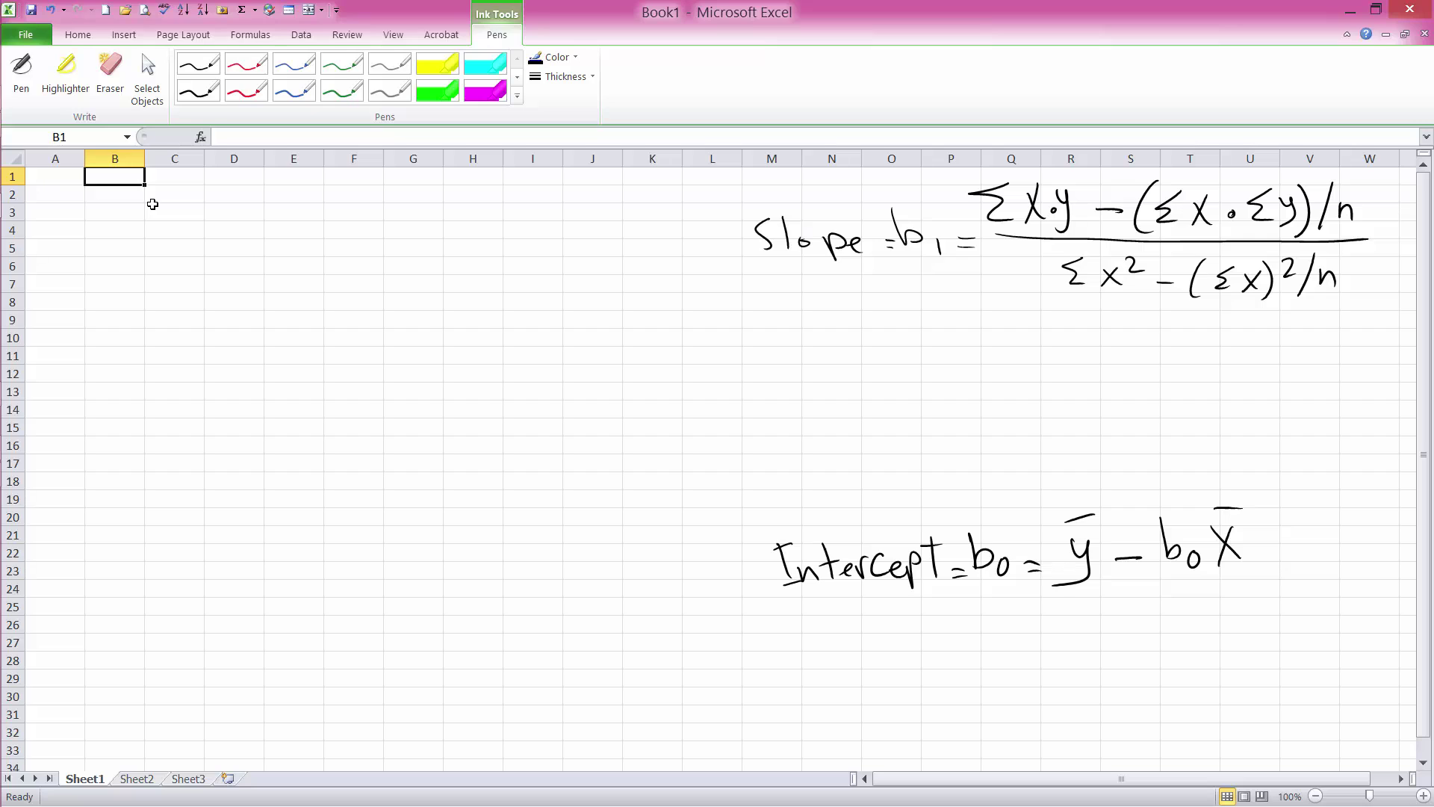
type("Year")
key("ctrl+Return")
key("alt")
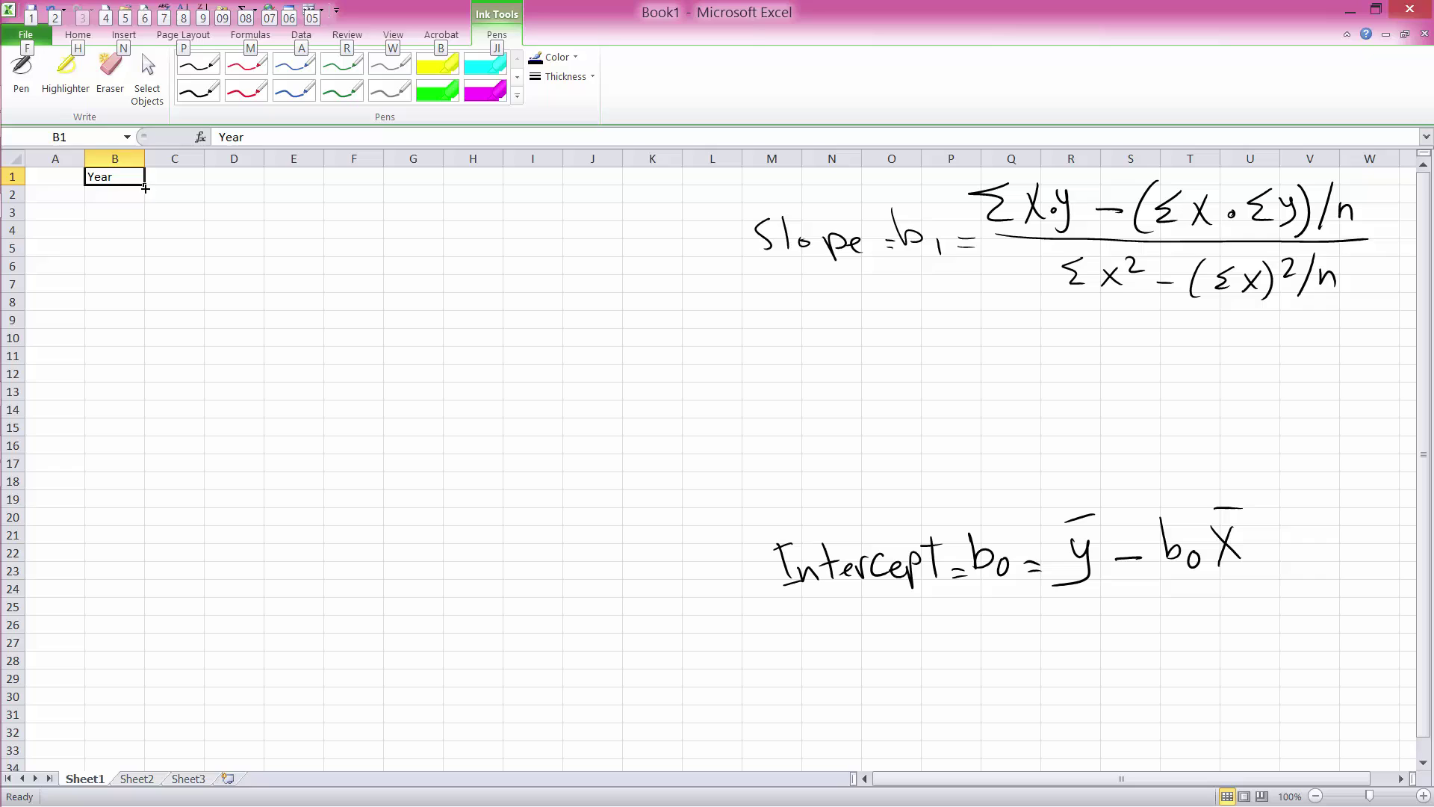
left_click(126, 182)
double_click(130, 168)
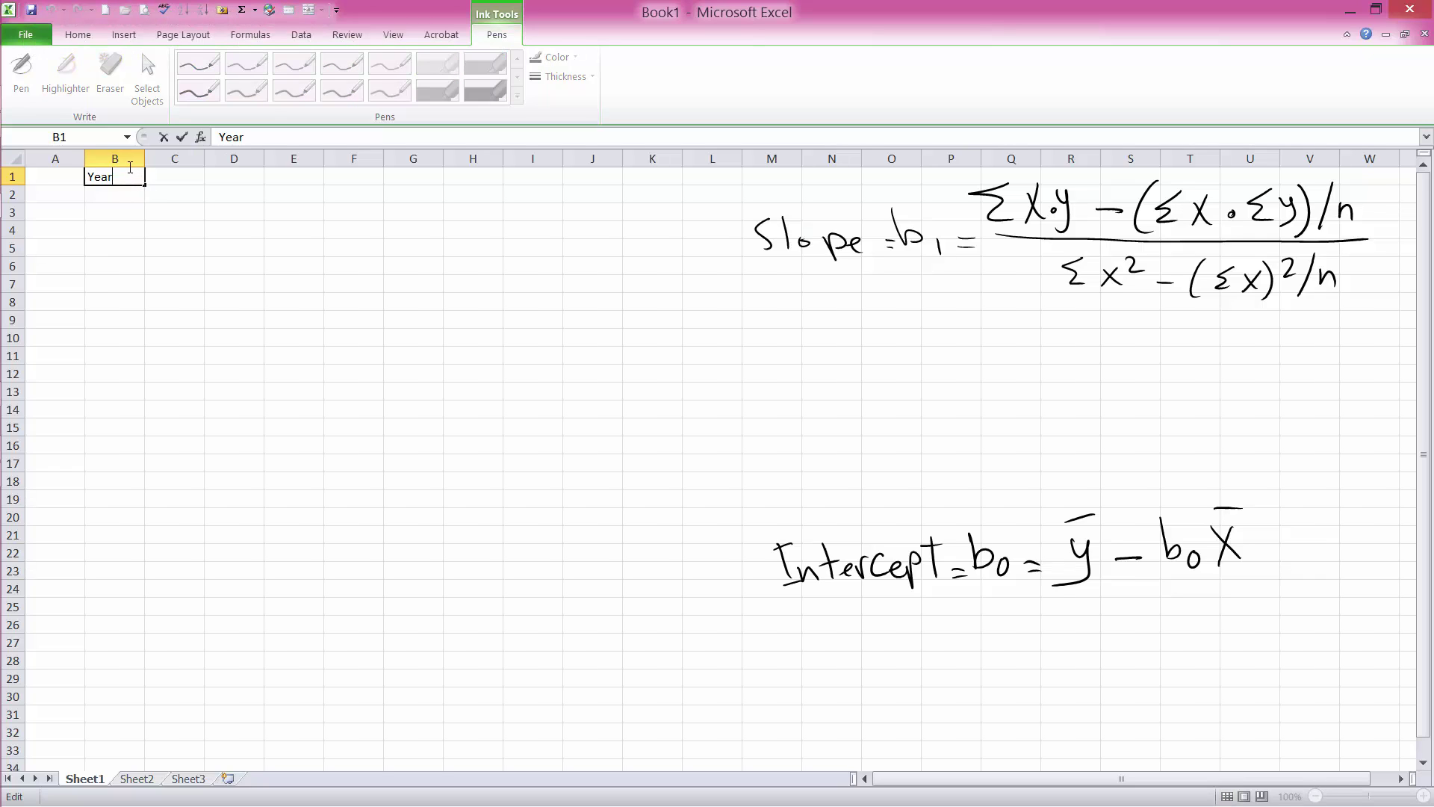
key("alt+Return")
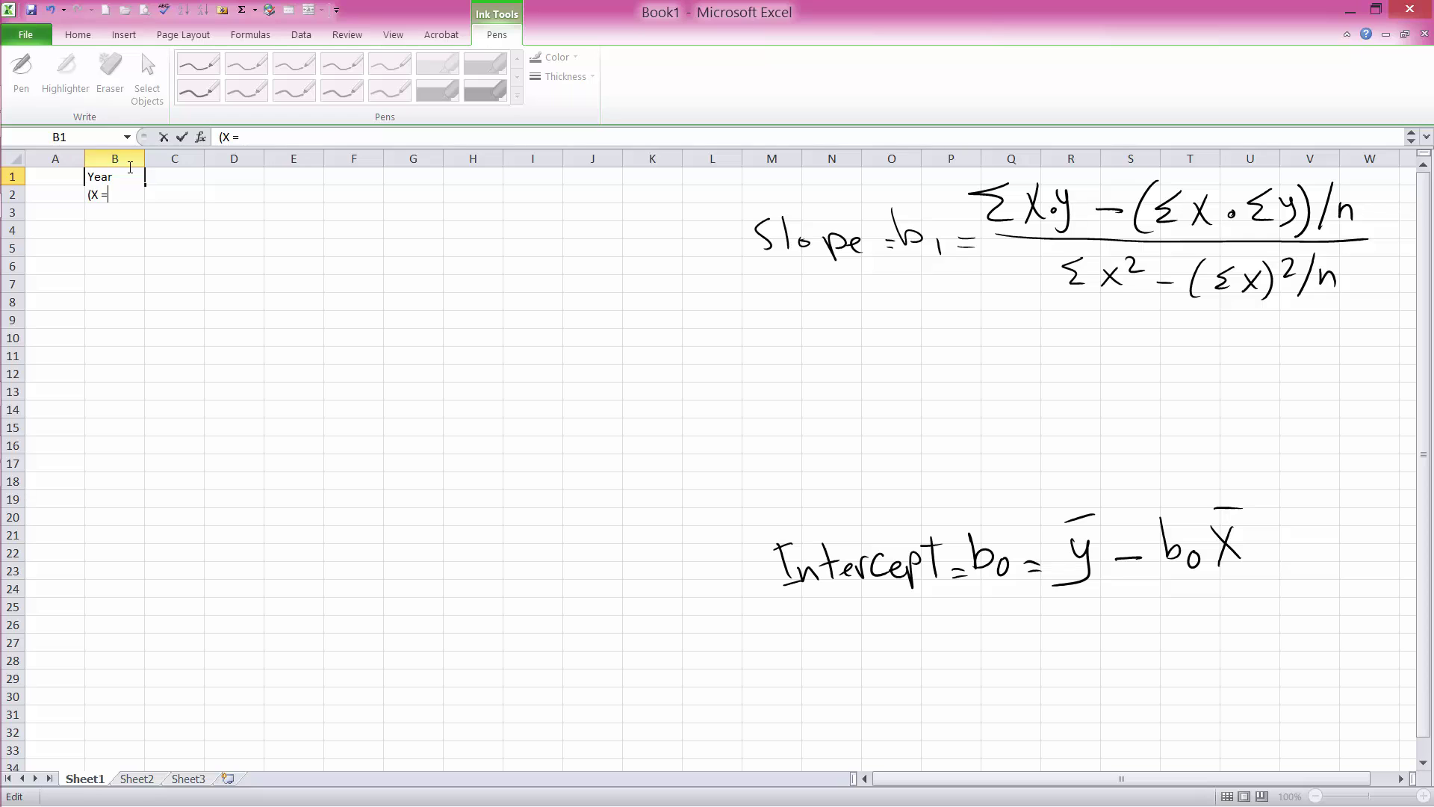
type("(X = time")
key("BackSpace")
key("BackSpace")
type("im")
key("Return")
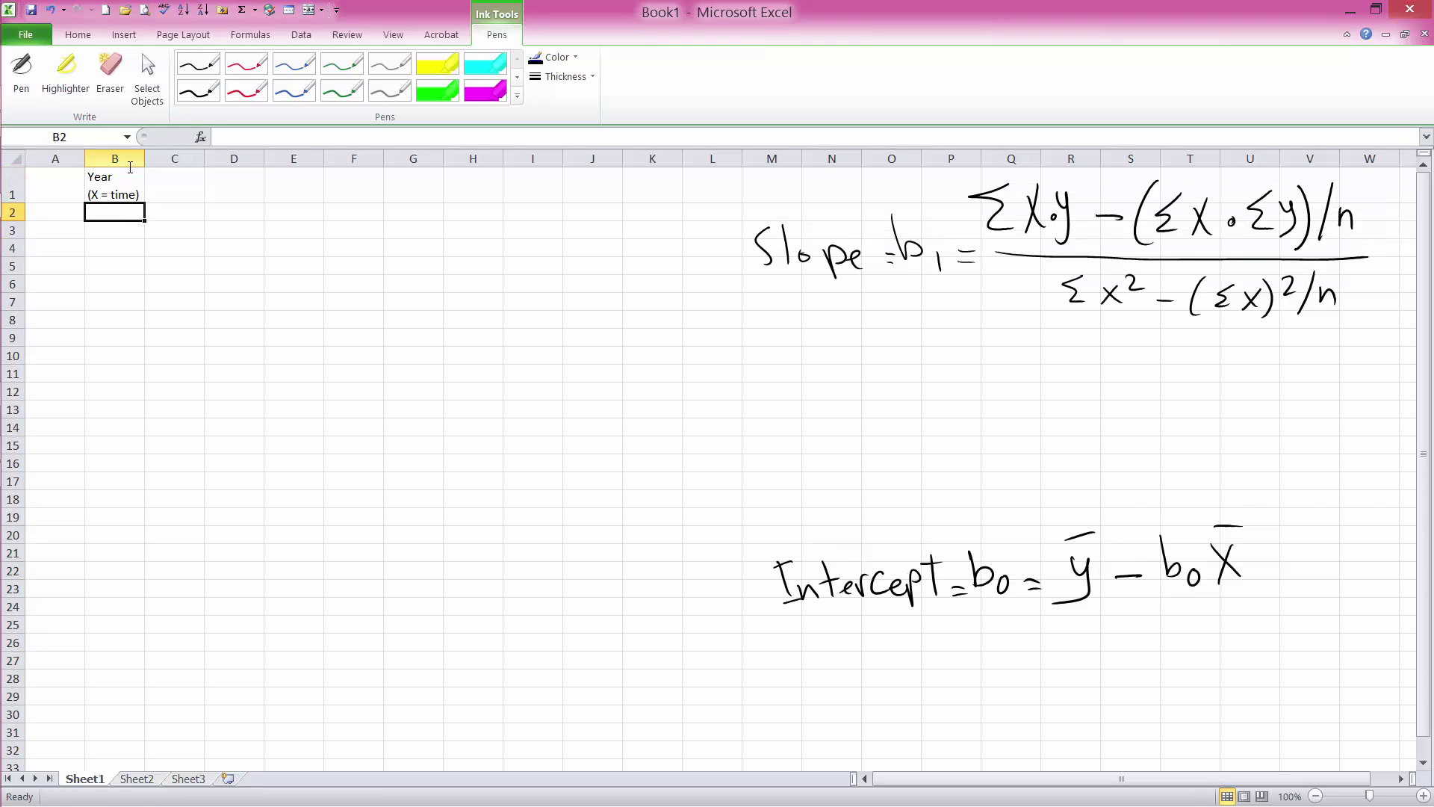
Enter the two-line header 'Sales (Y)' in C1
left_click(167, 185)
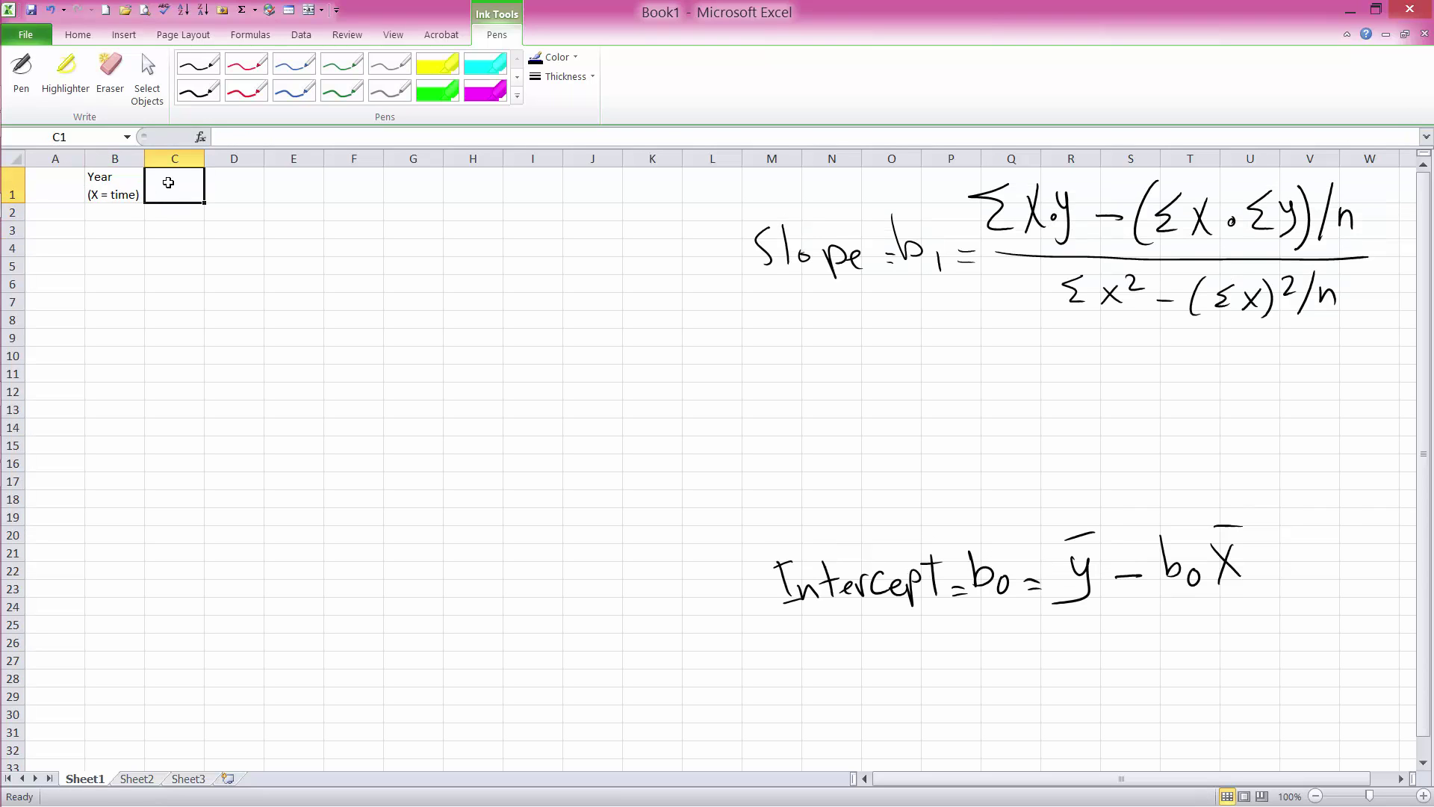
type("Sale")
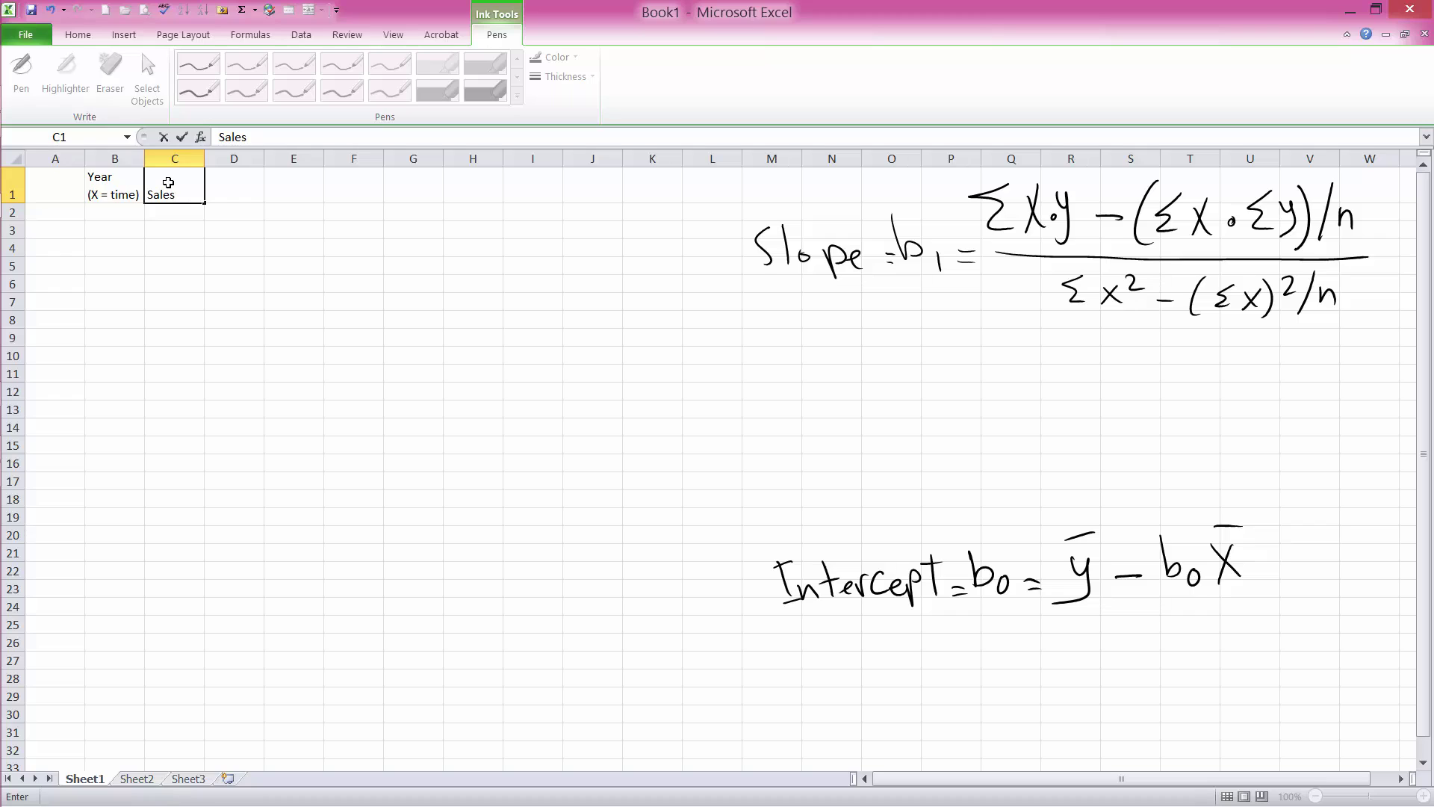
type("s")
key("alt+Return")
type("(YU")
key("Return")
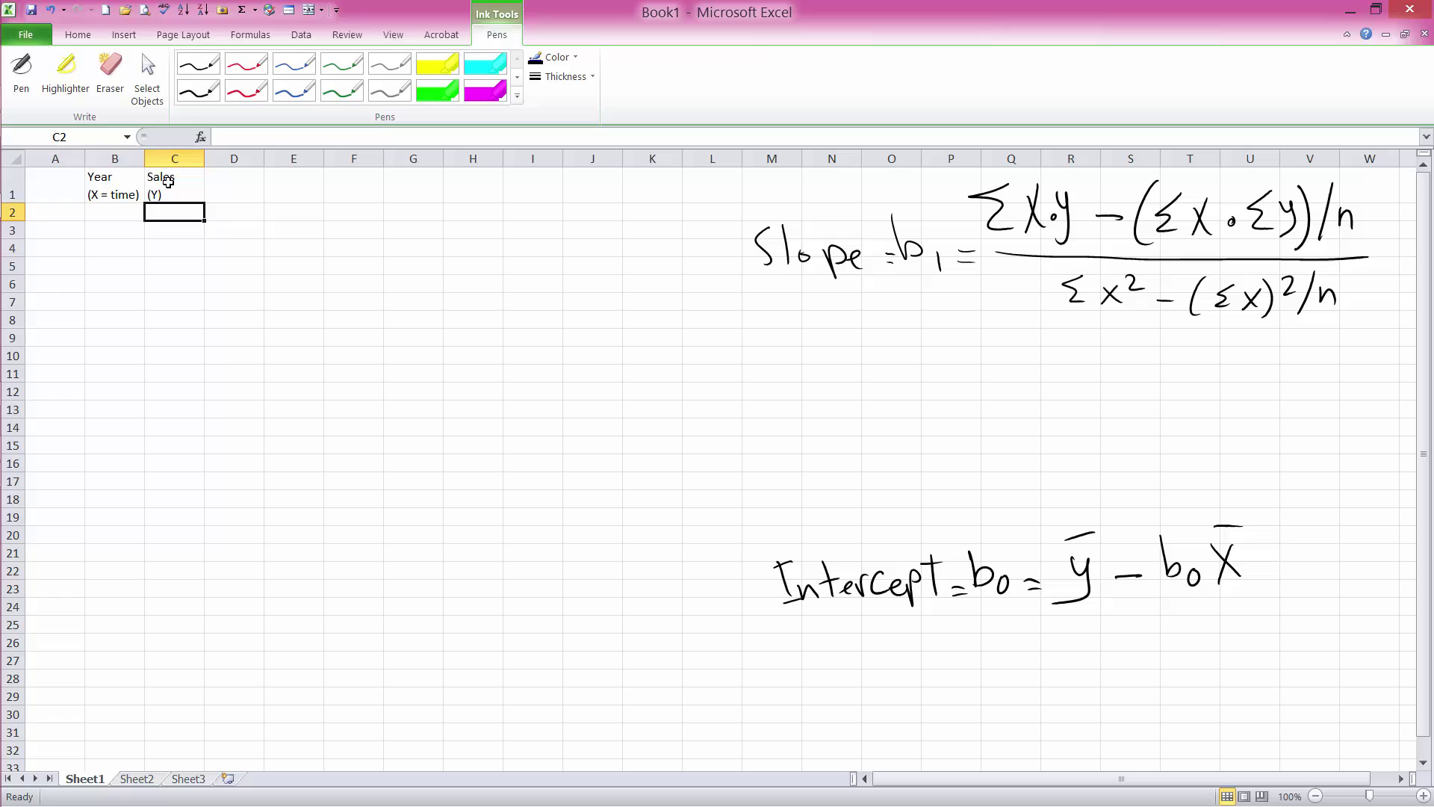
Enter years 1 and 2 in B2:B3 and fill the sequence down to 5 in B6
left_click(123, 220)
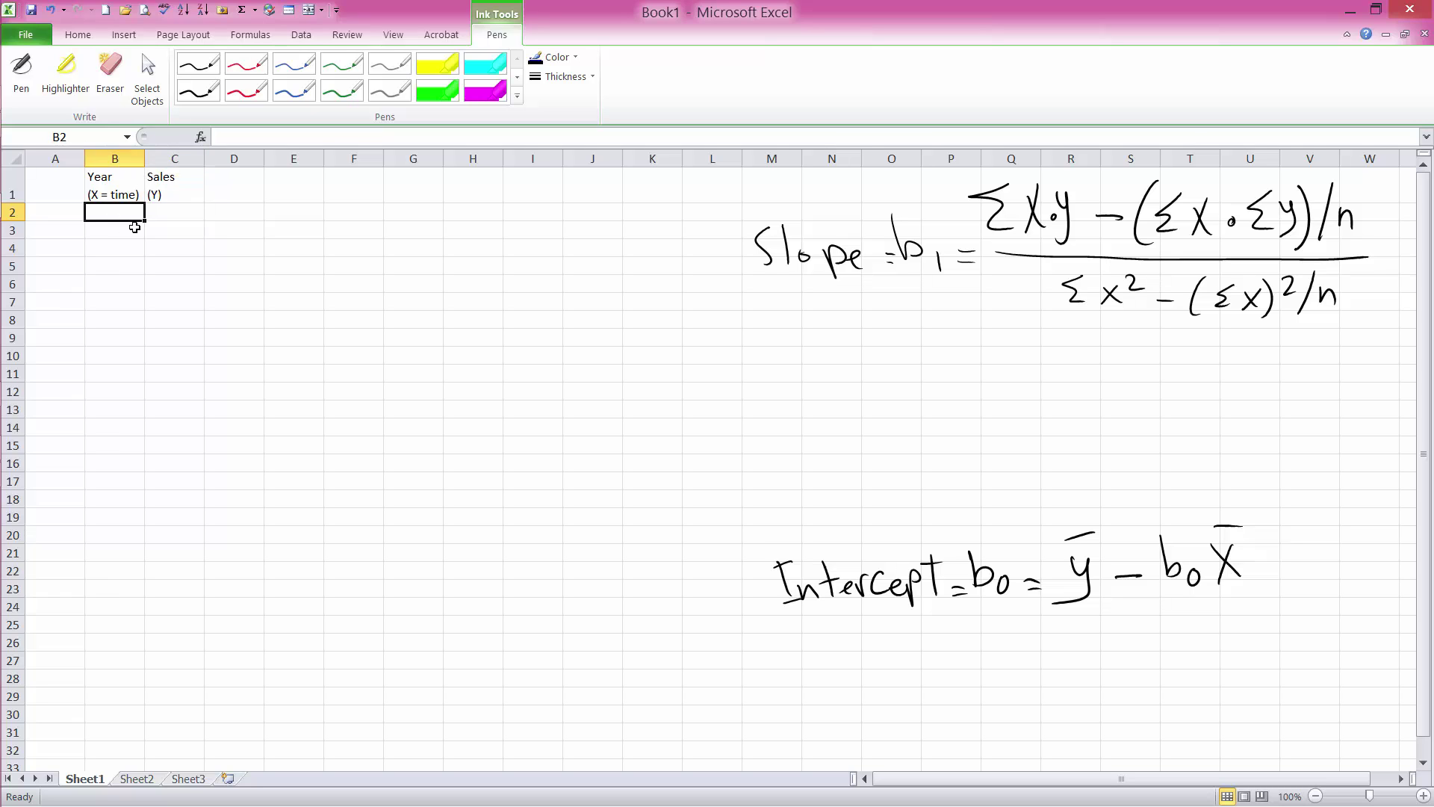
type("1")
key("Return")
type("2")
key("Return")
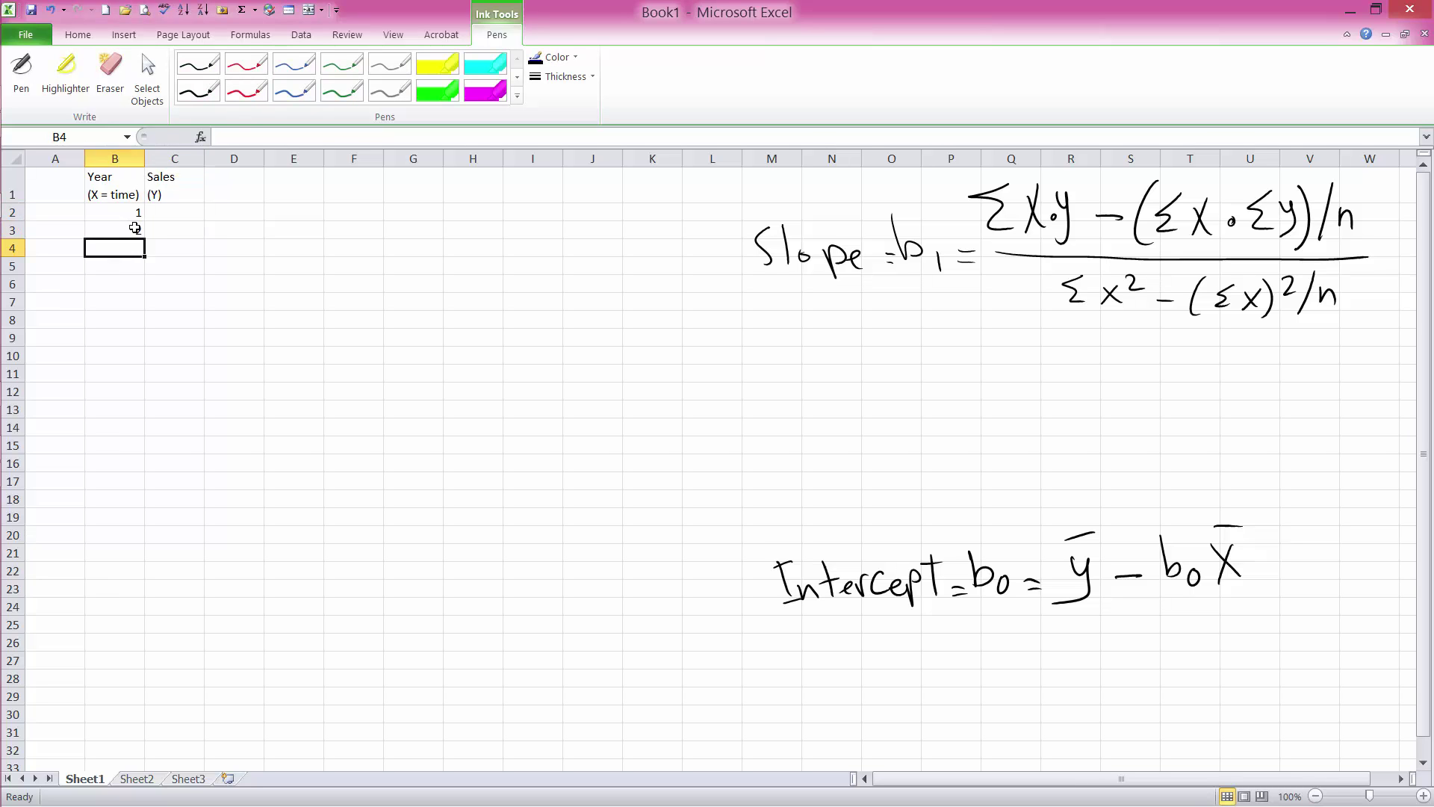
left_click(134, 213)
left_click(183, 215)
left_click_drag(128, 214, 142, 291)
Enter sales 450, 495, 518, 563 and 584 in C2:C6, then narrow column C
left_click(168, 217)
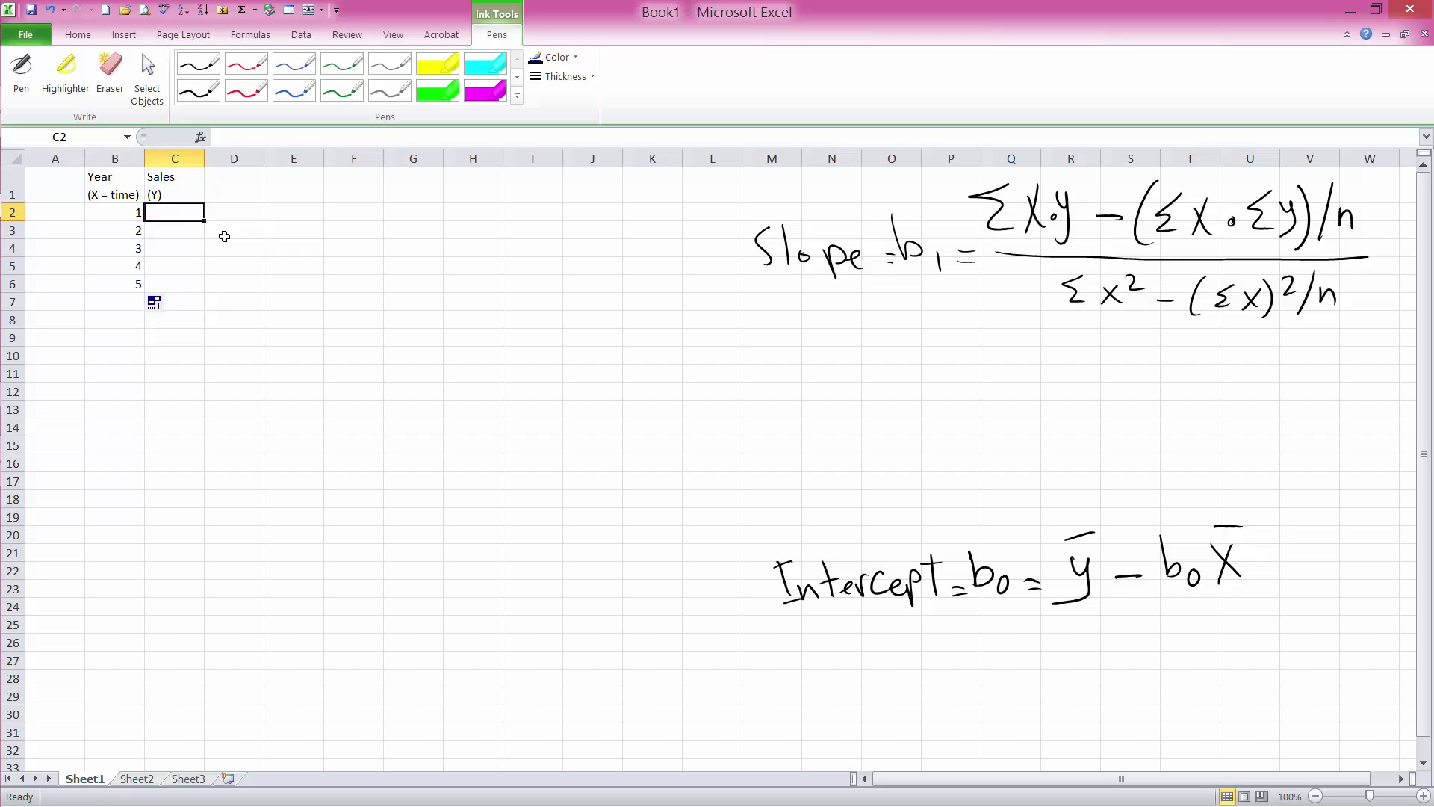
type("450")
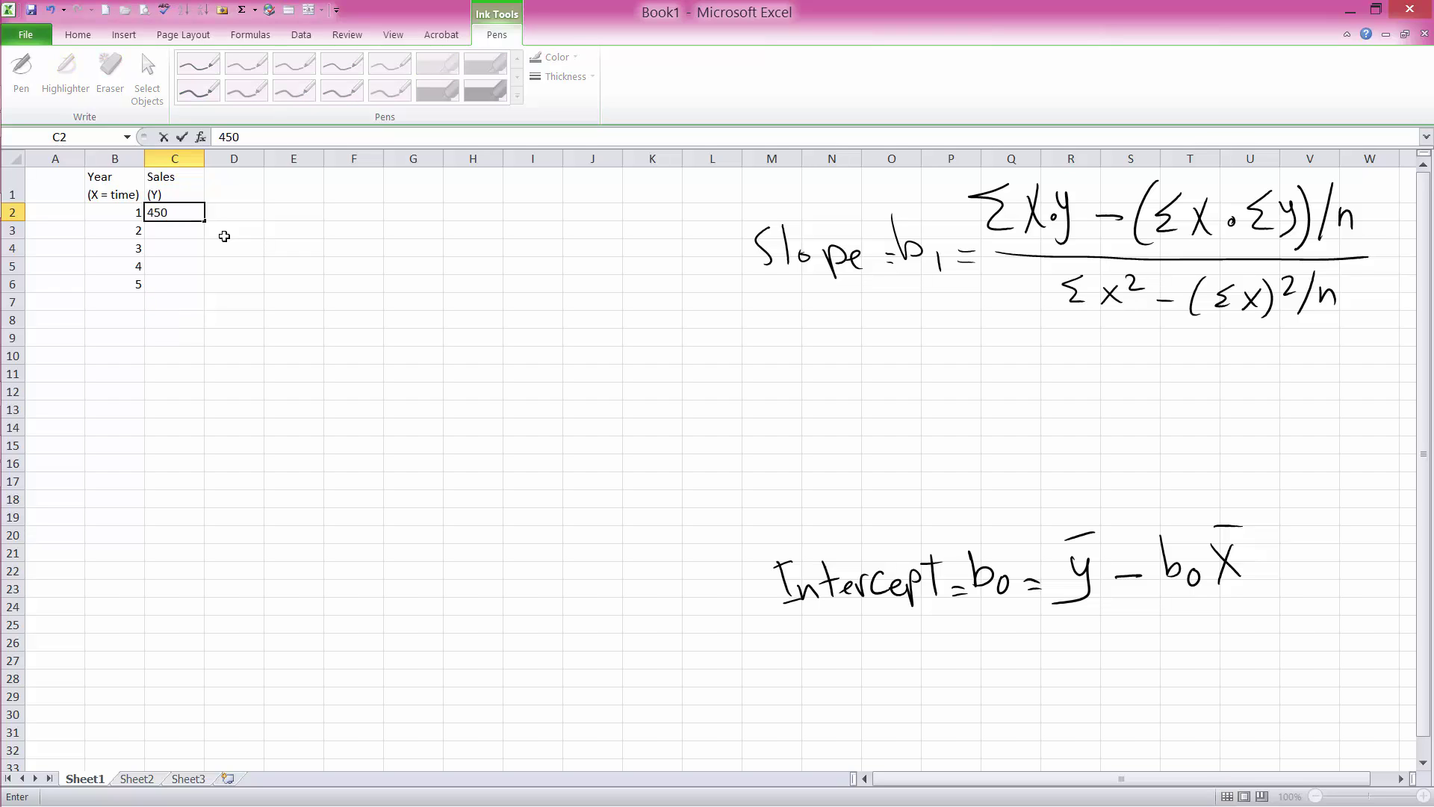
key("Return")
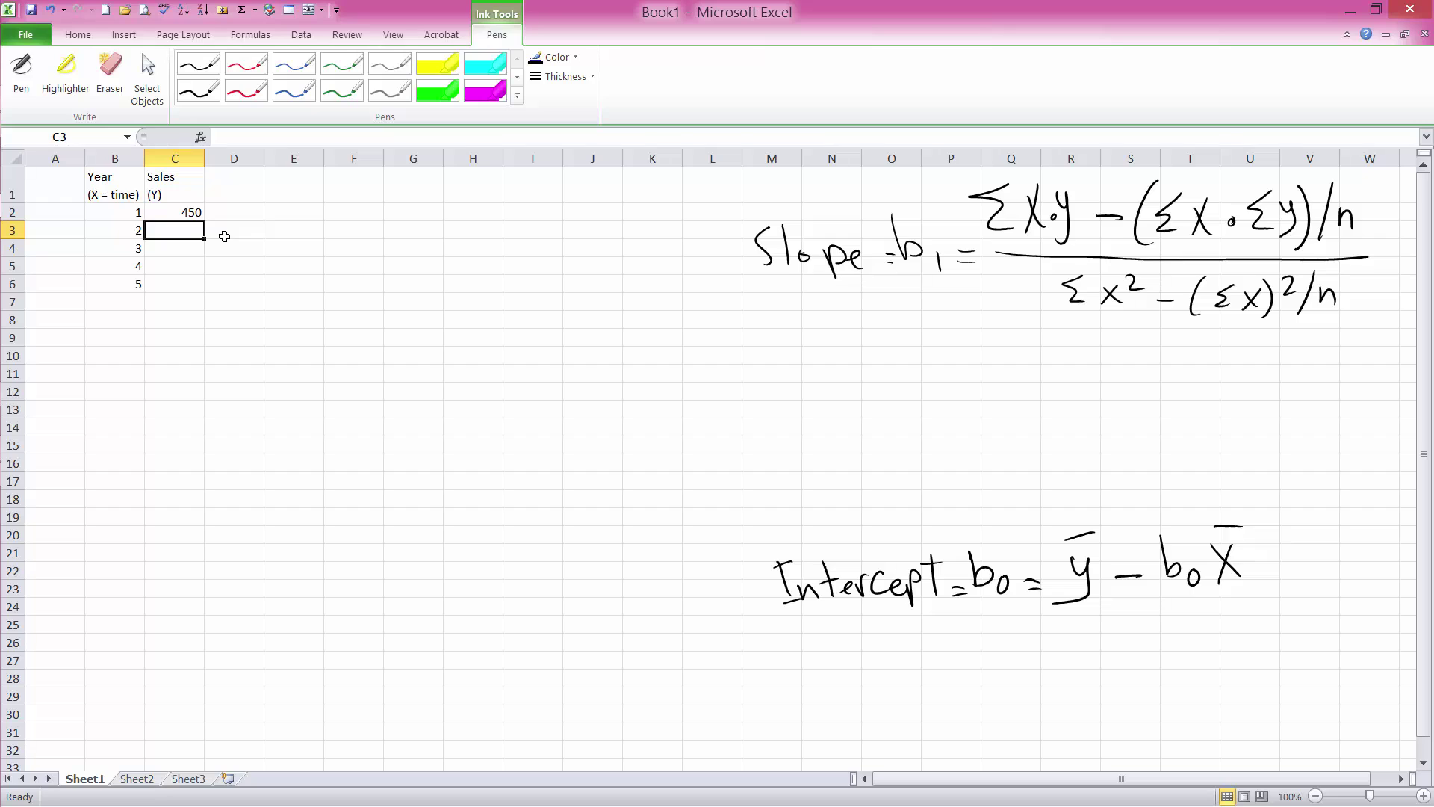
type("495")
key("Return")
type("518")
key("Return")
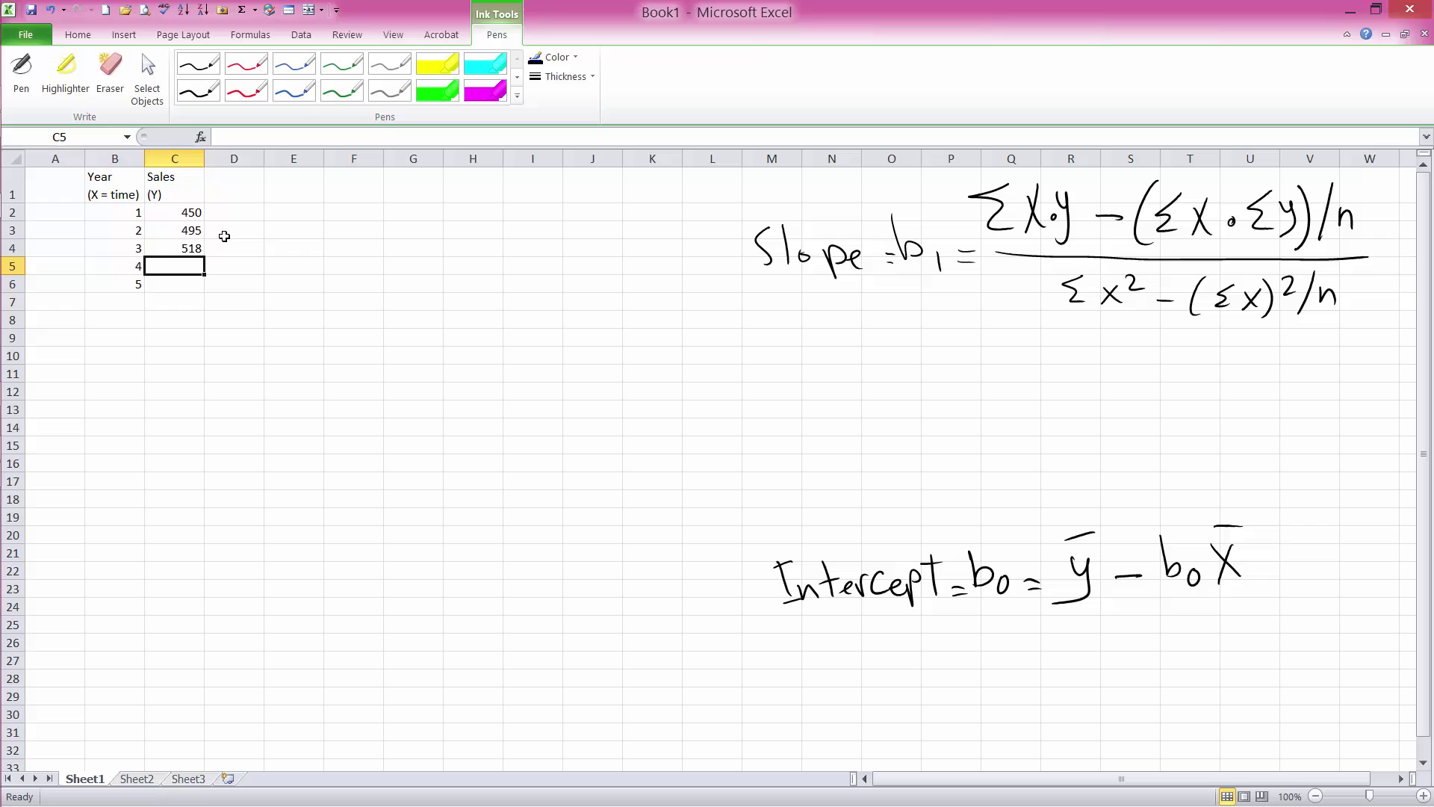
type("563")
key("Return")
type("584")
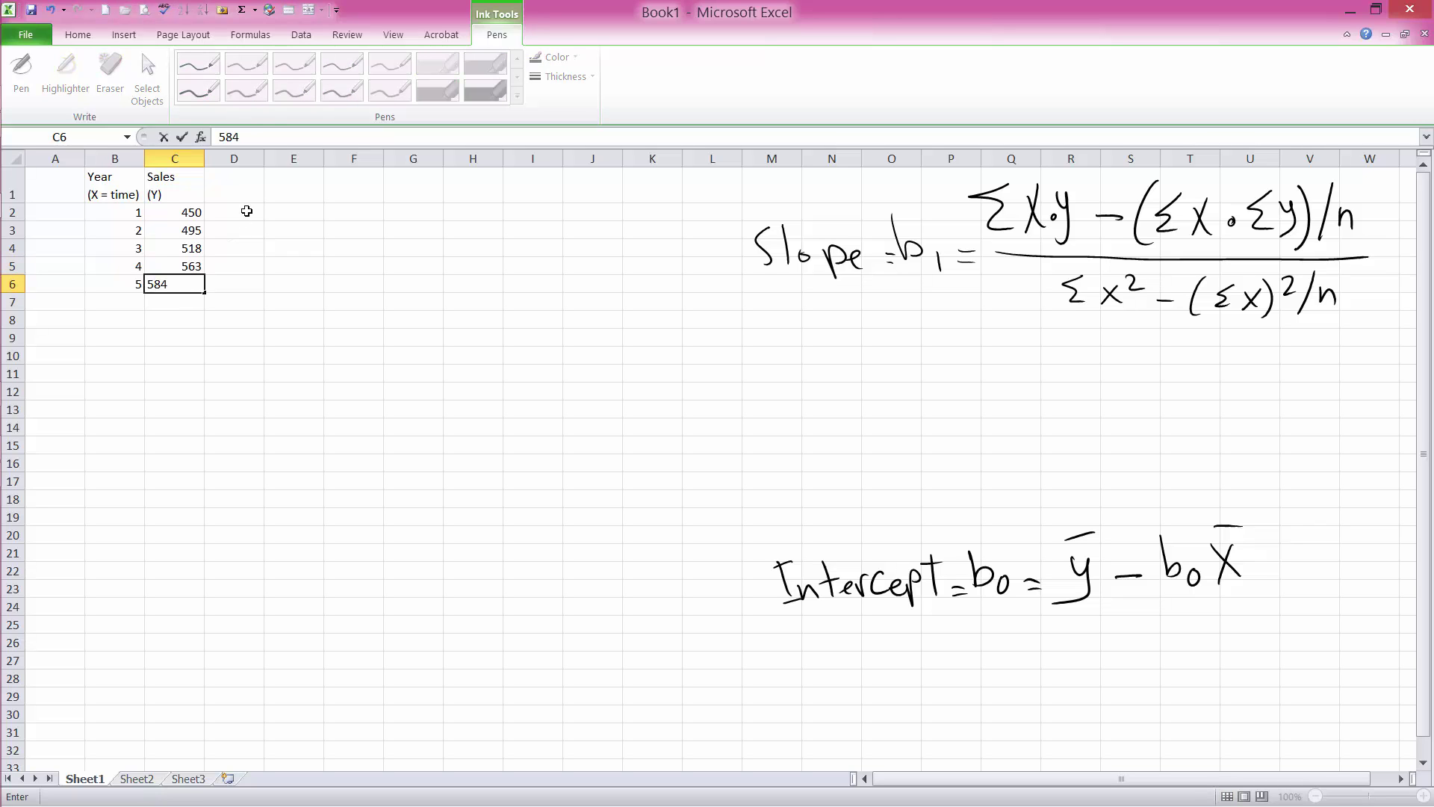
left_click(252, 339)
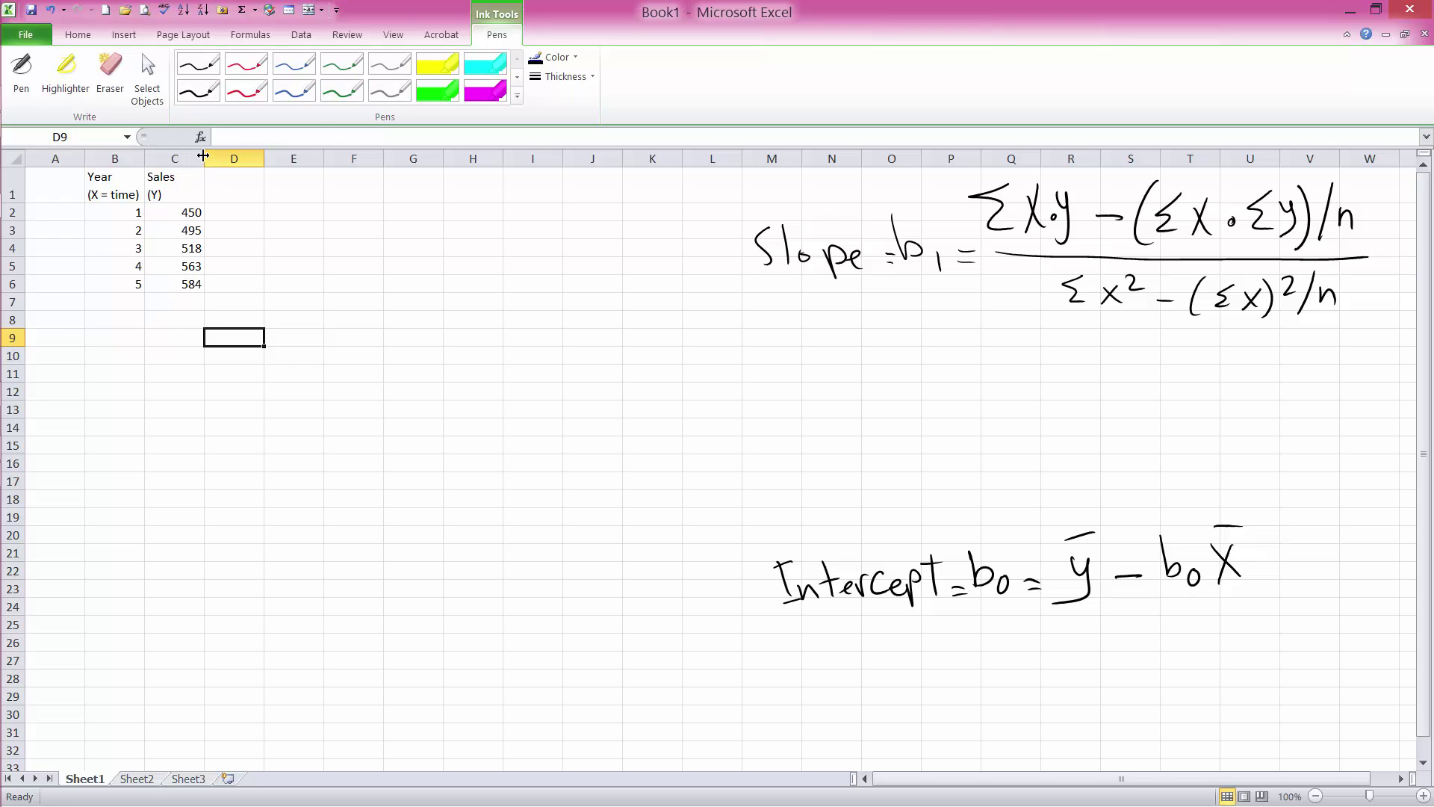
left_click_drag(202, 155, 190, 156)
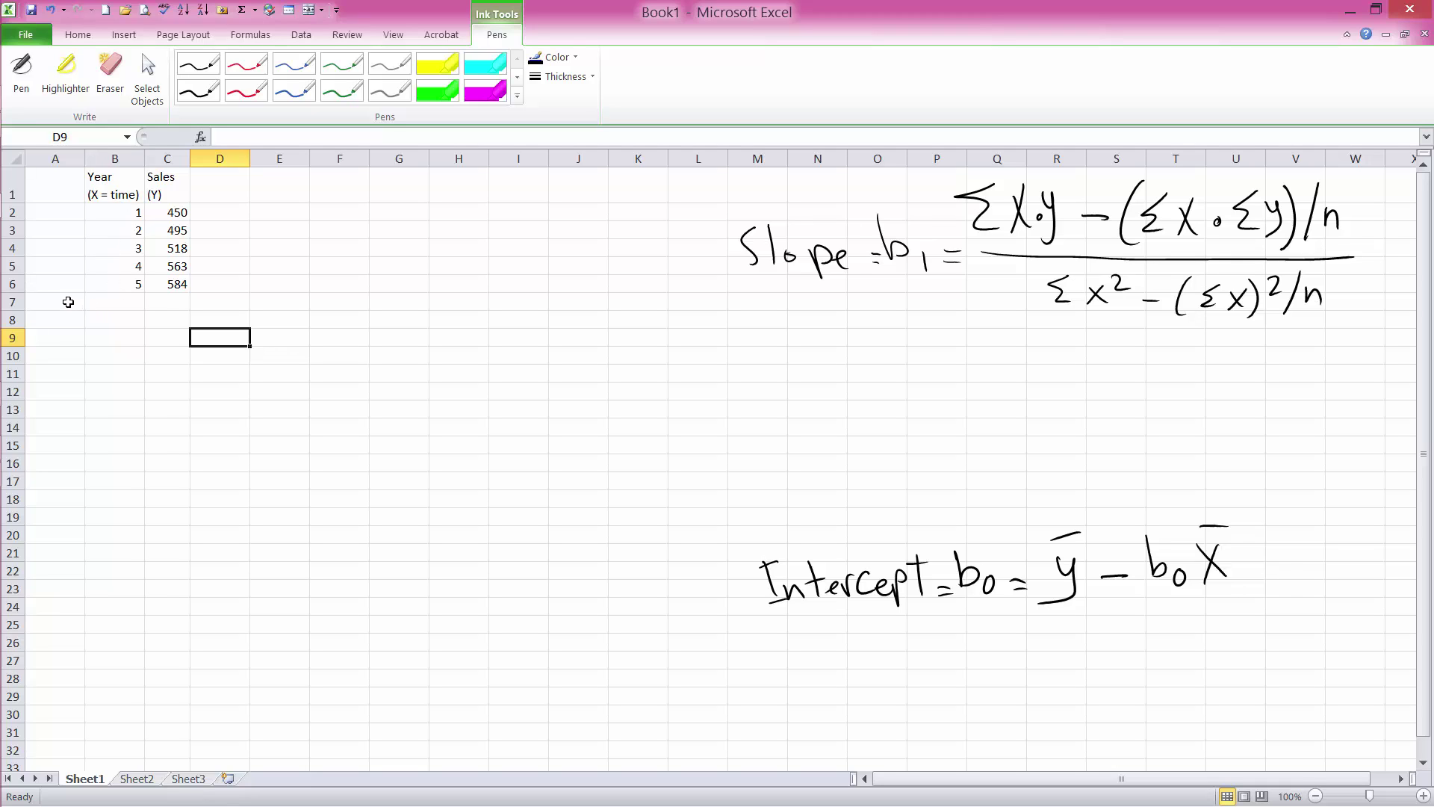
Type 'Summation' in A7 and 'Average' in A8, then widen column A to fit
left_click(68, 302)
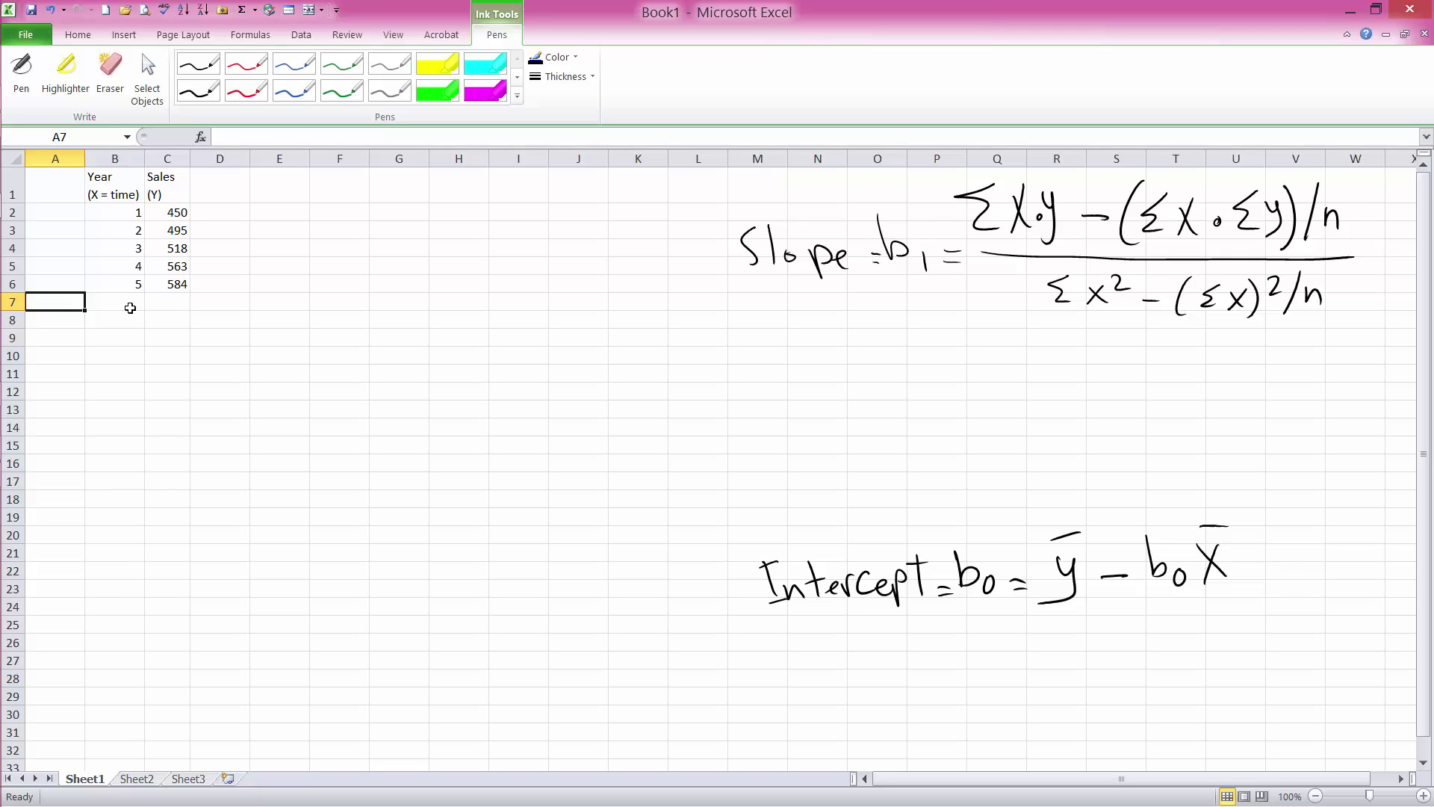
type("Summation")
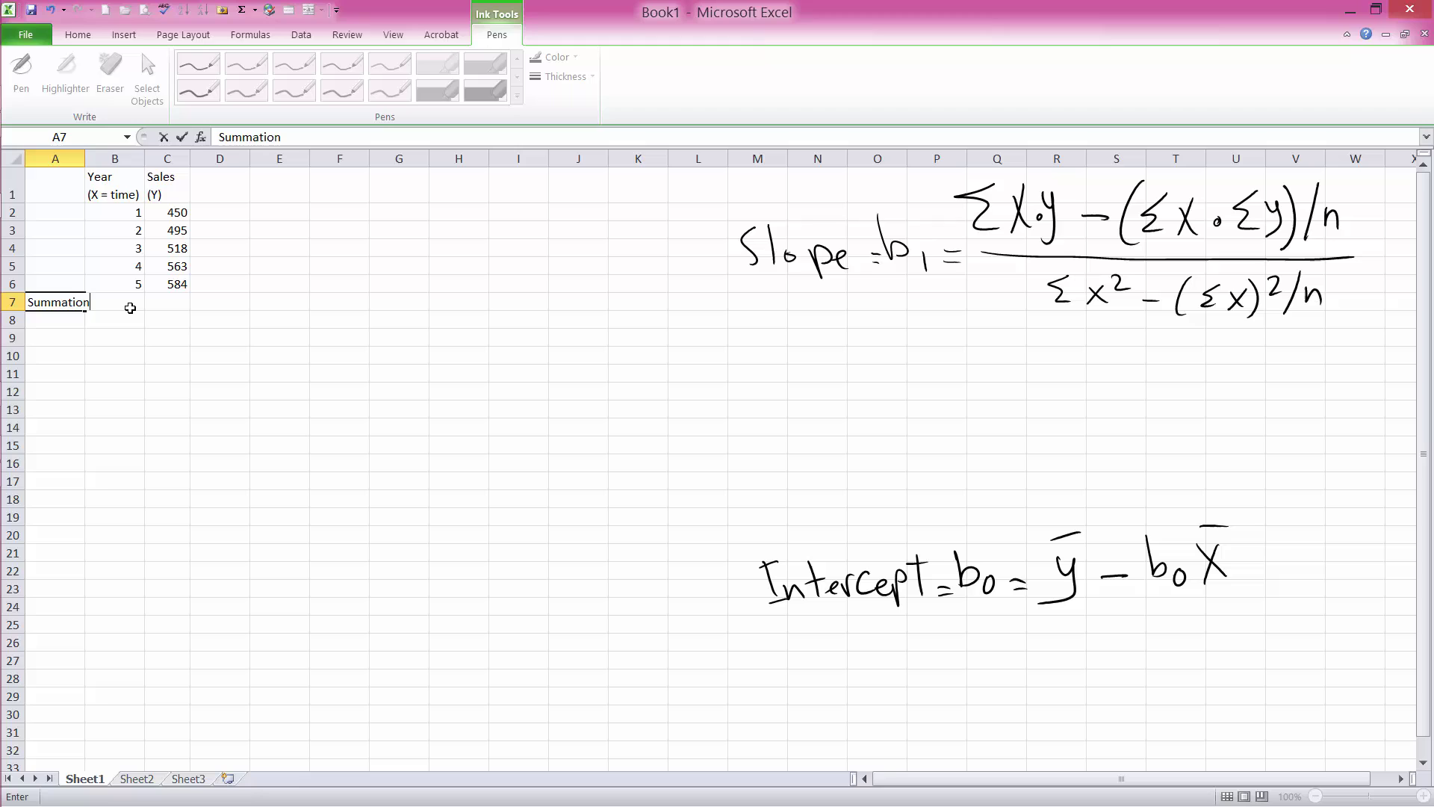
key("Return")
type("Average")
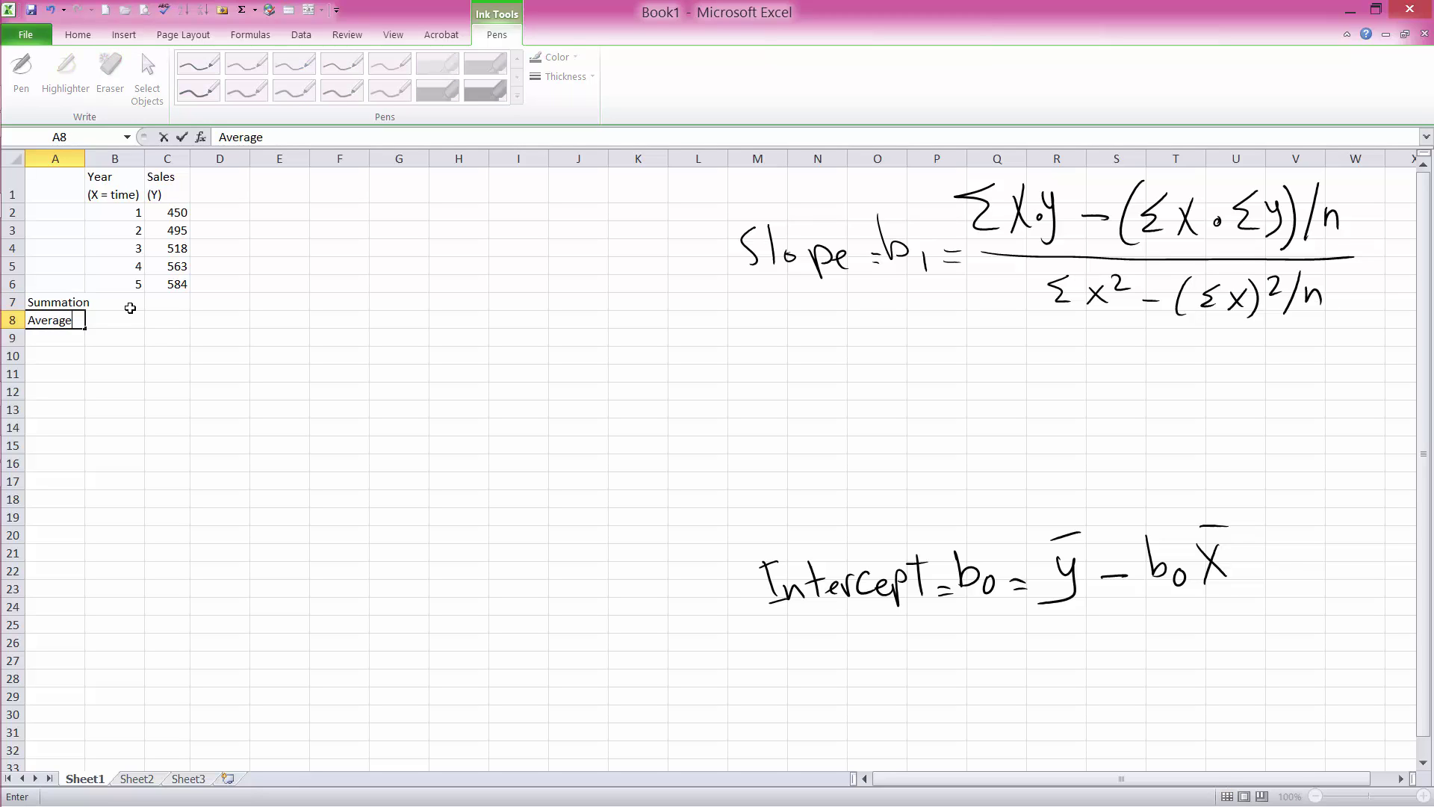
left_click(150, 337)
left_click_drag(85, 159, 96, 162)
left_click(121, 301)
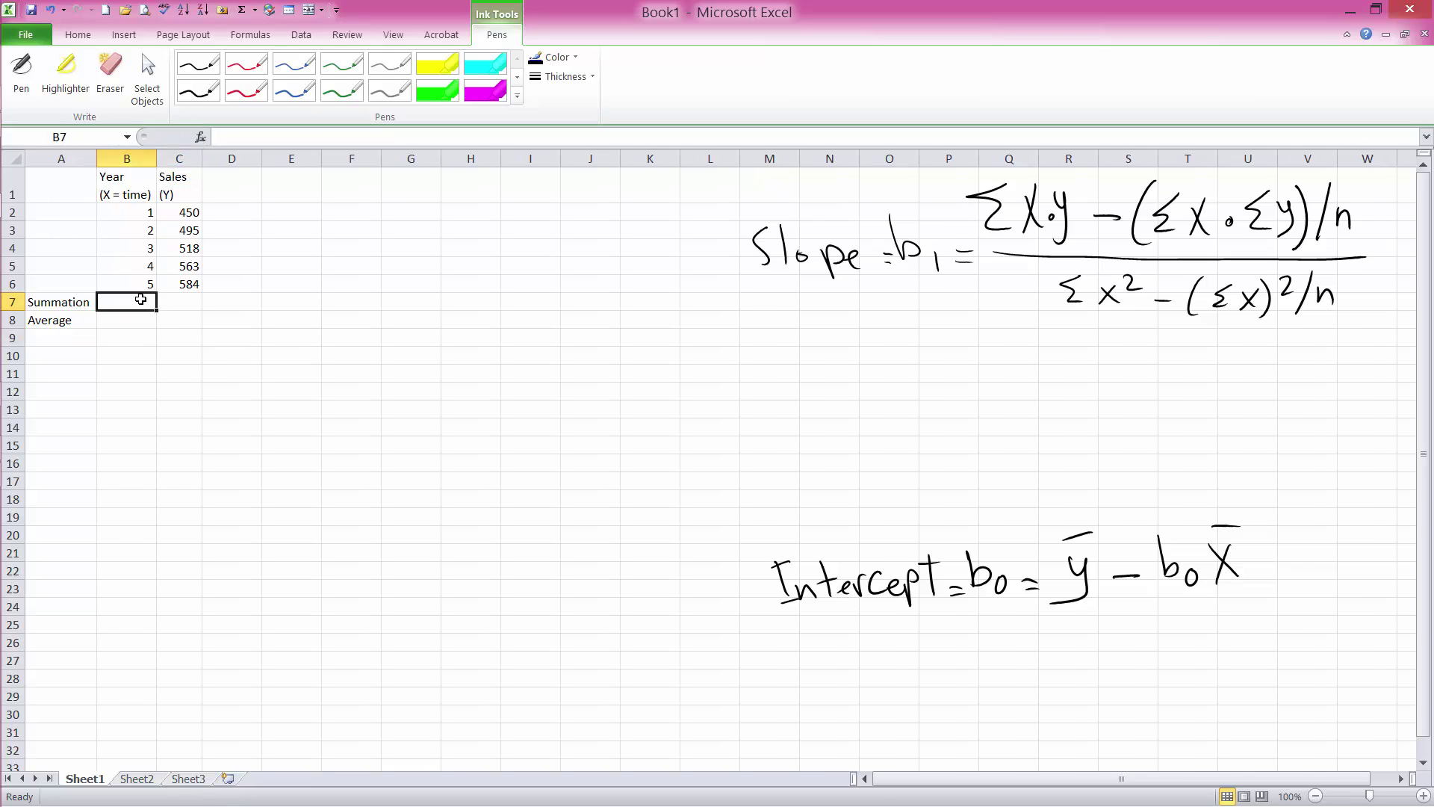
AutoSum the years to 15 in B7 and sales to 2610 in C7, bolding the Summation row
left_click(78, 34)
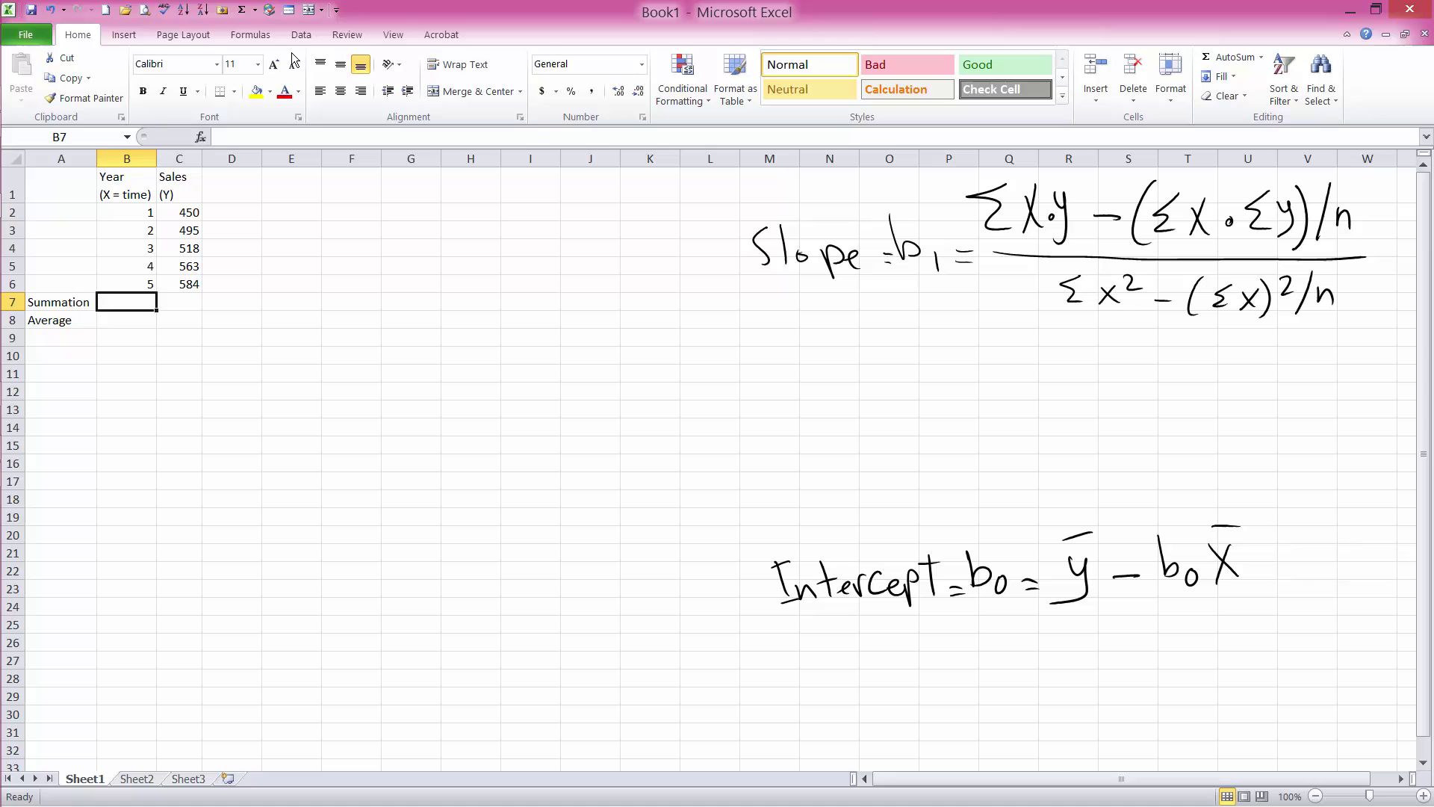
left_click(242, 9)
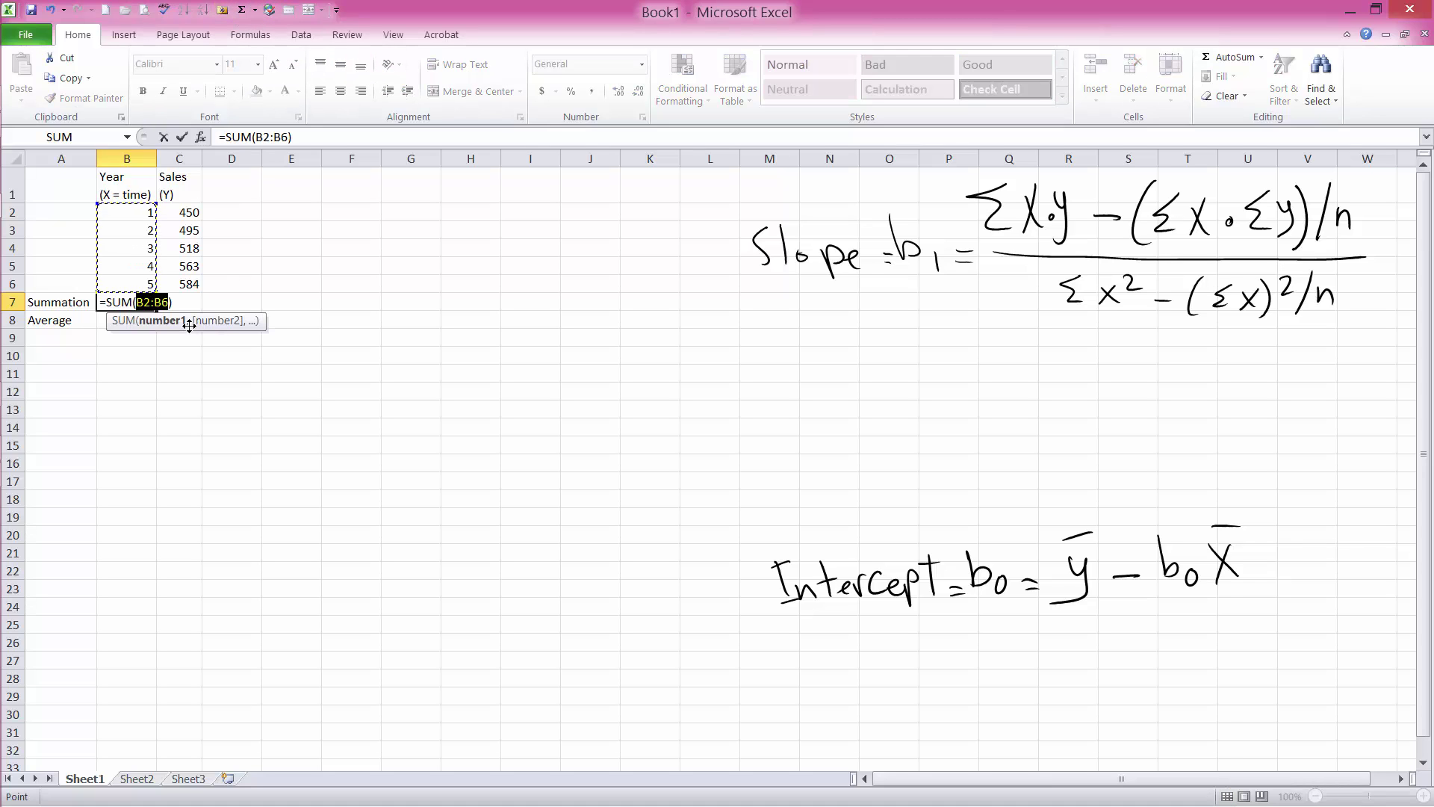
key("Return")
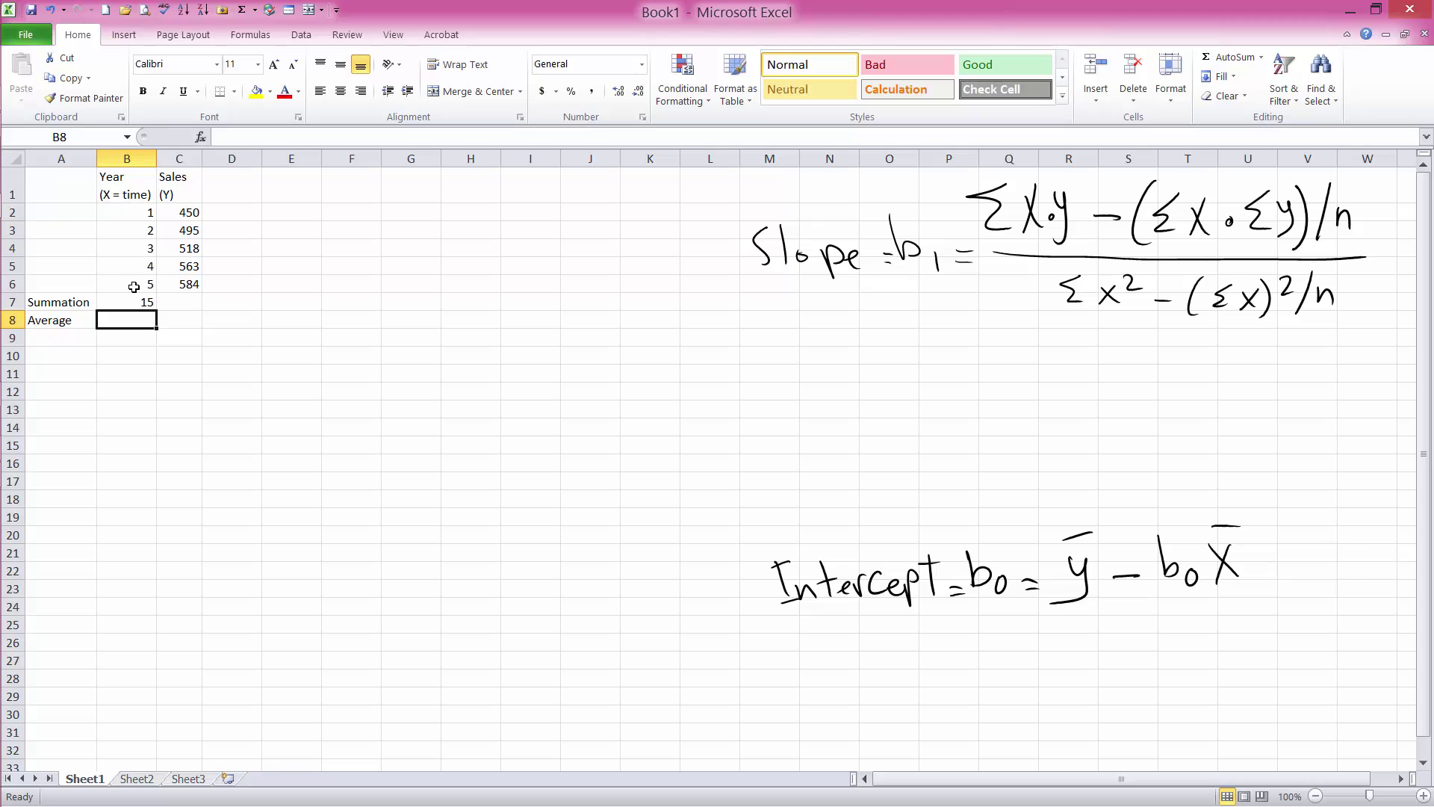
left_click_drag(138, 302, 307, 321)
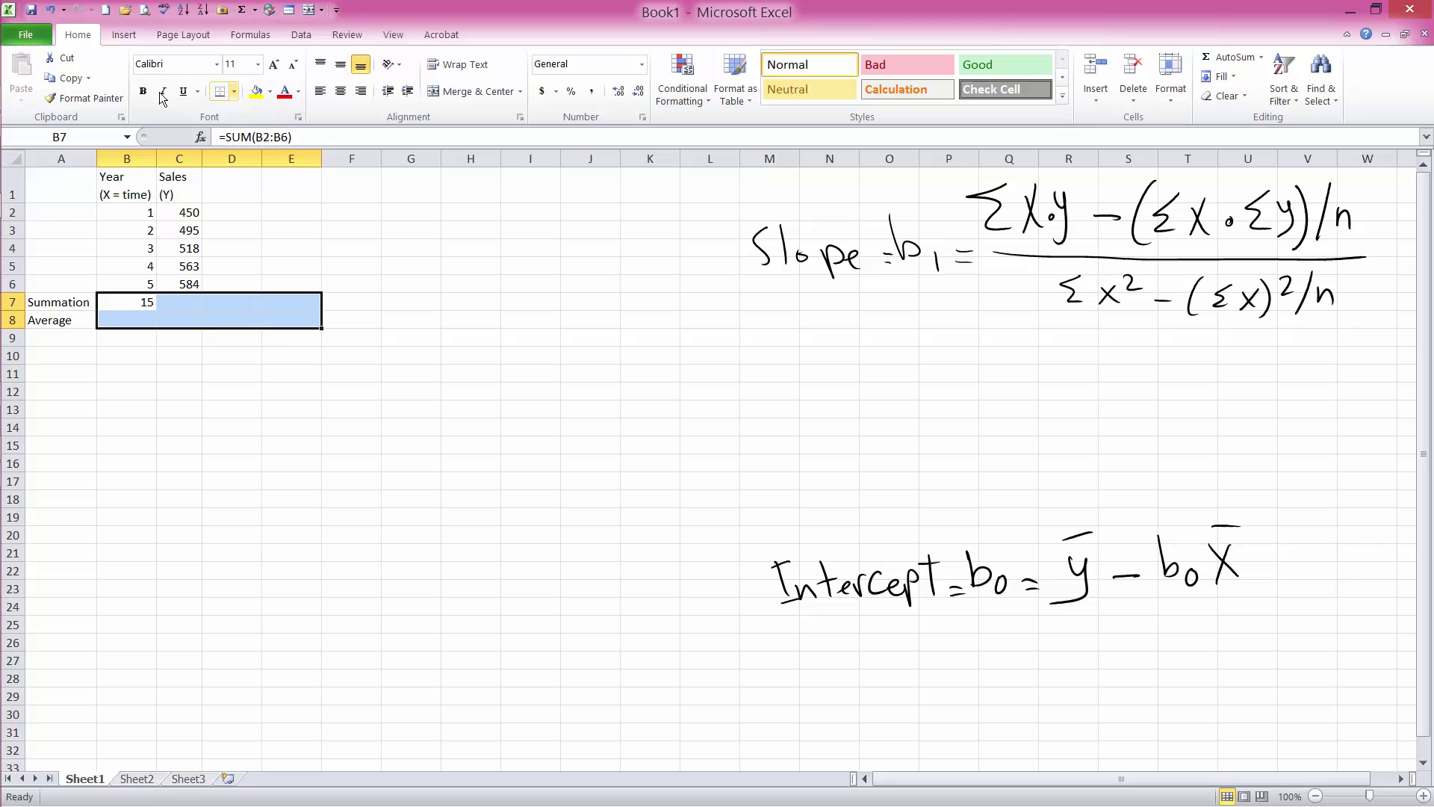
left_click(144, 91)
left_click(188, 301)
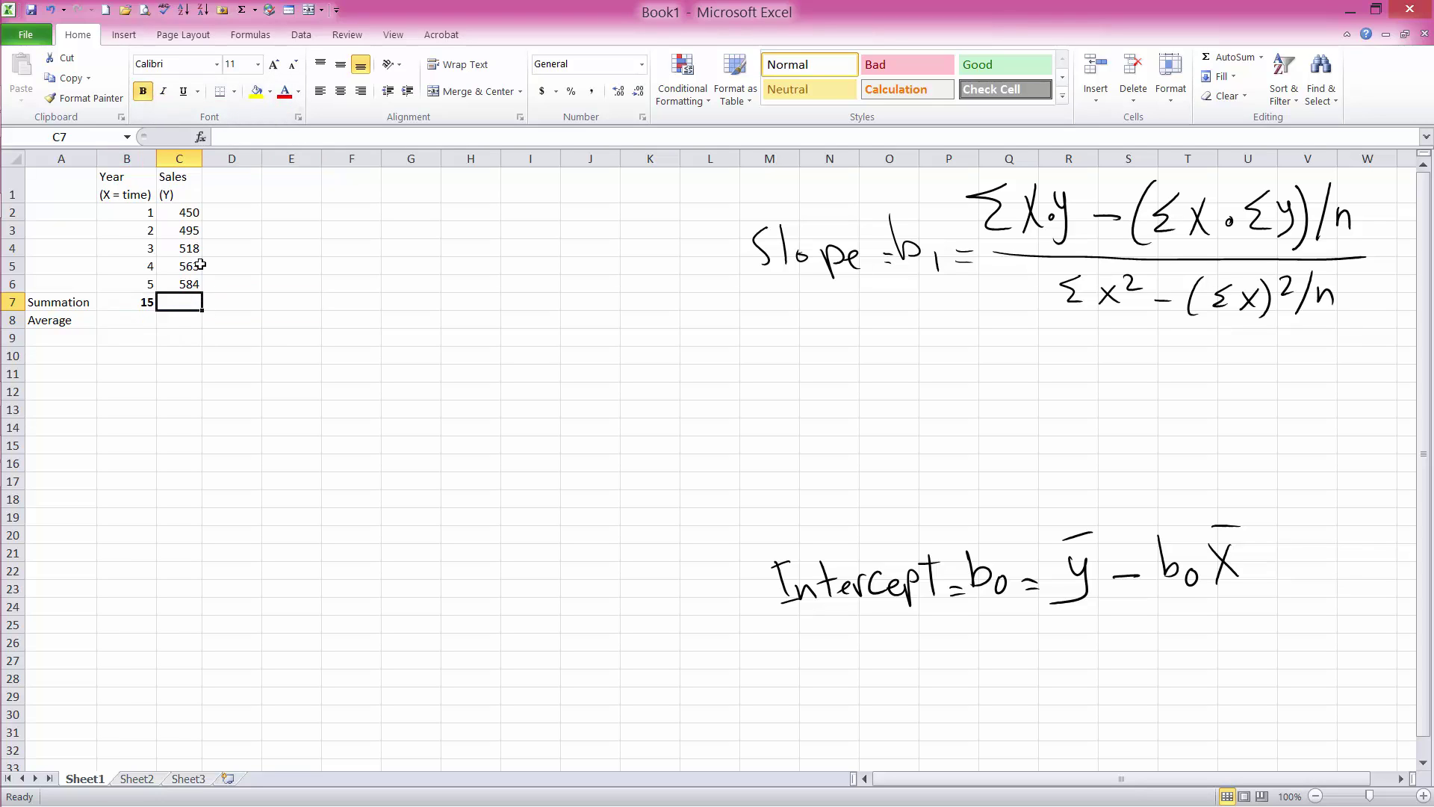
left_click(242, 10)
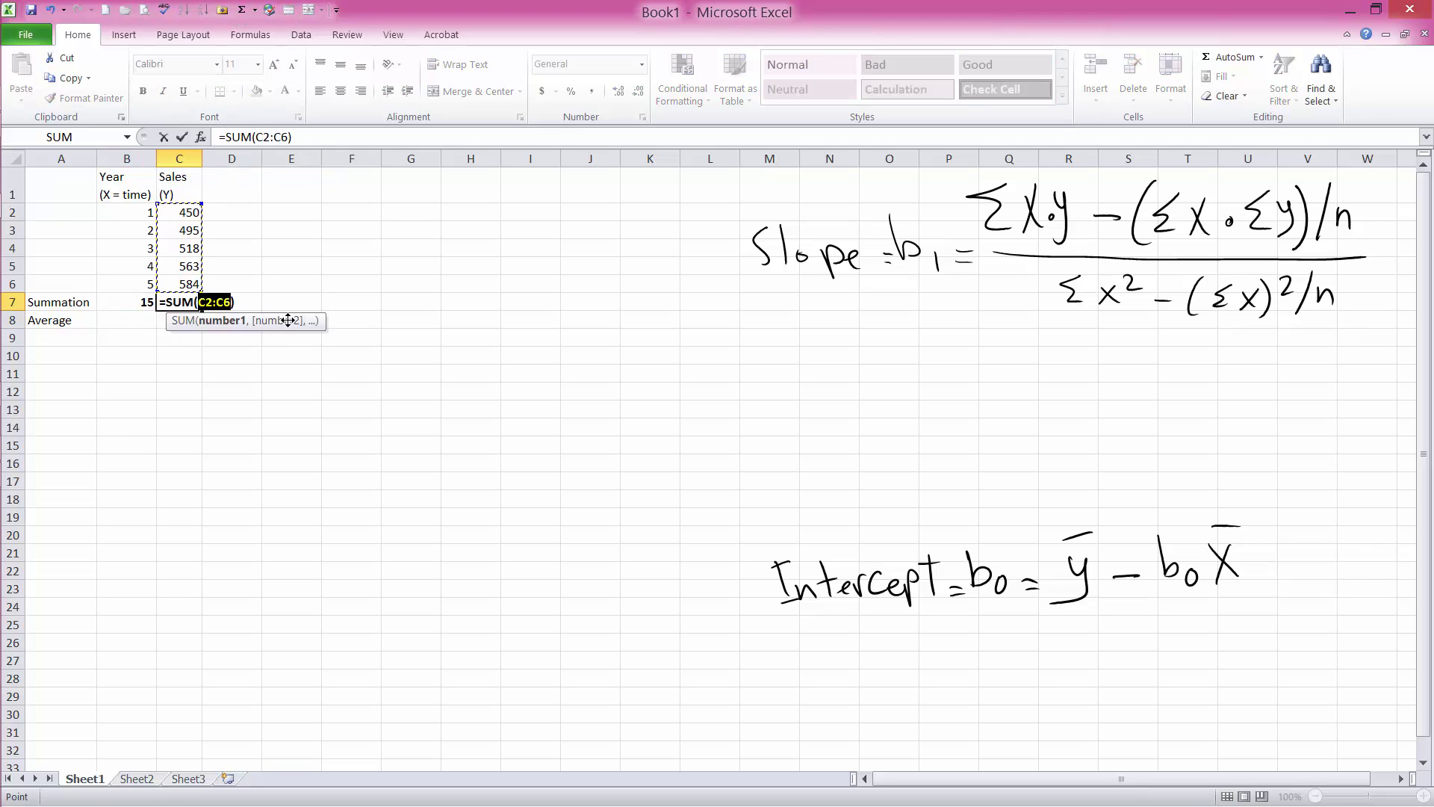
key("Return")
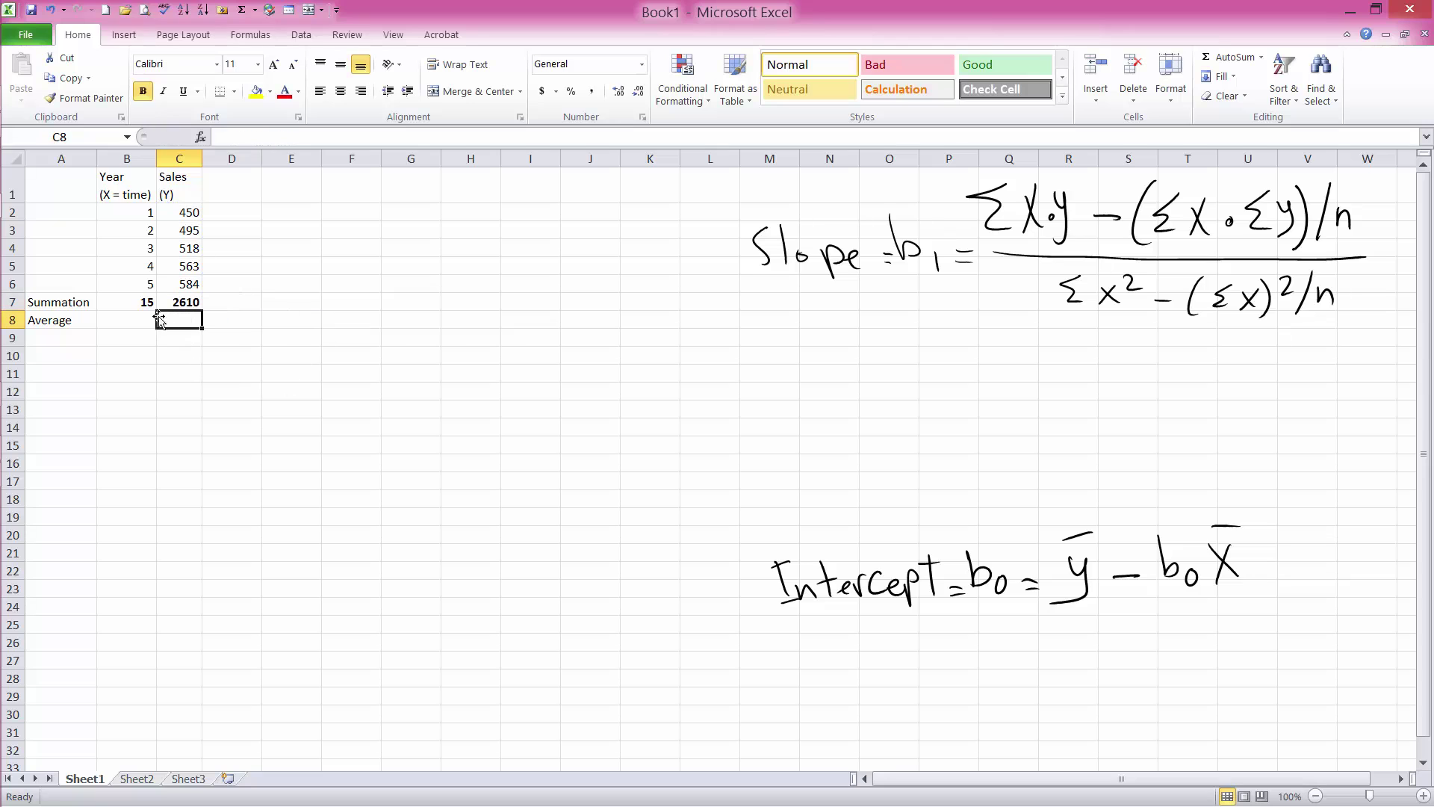
left_click(135, 320)
Enter =AVERAGE(B2:B6) in B8 giving 3 and =AVERAGE(C2:C6) in C8 giving 522
type("=")
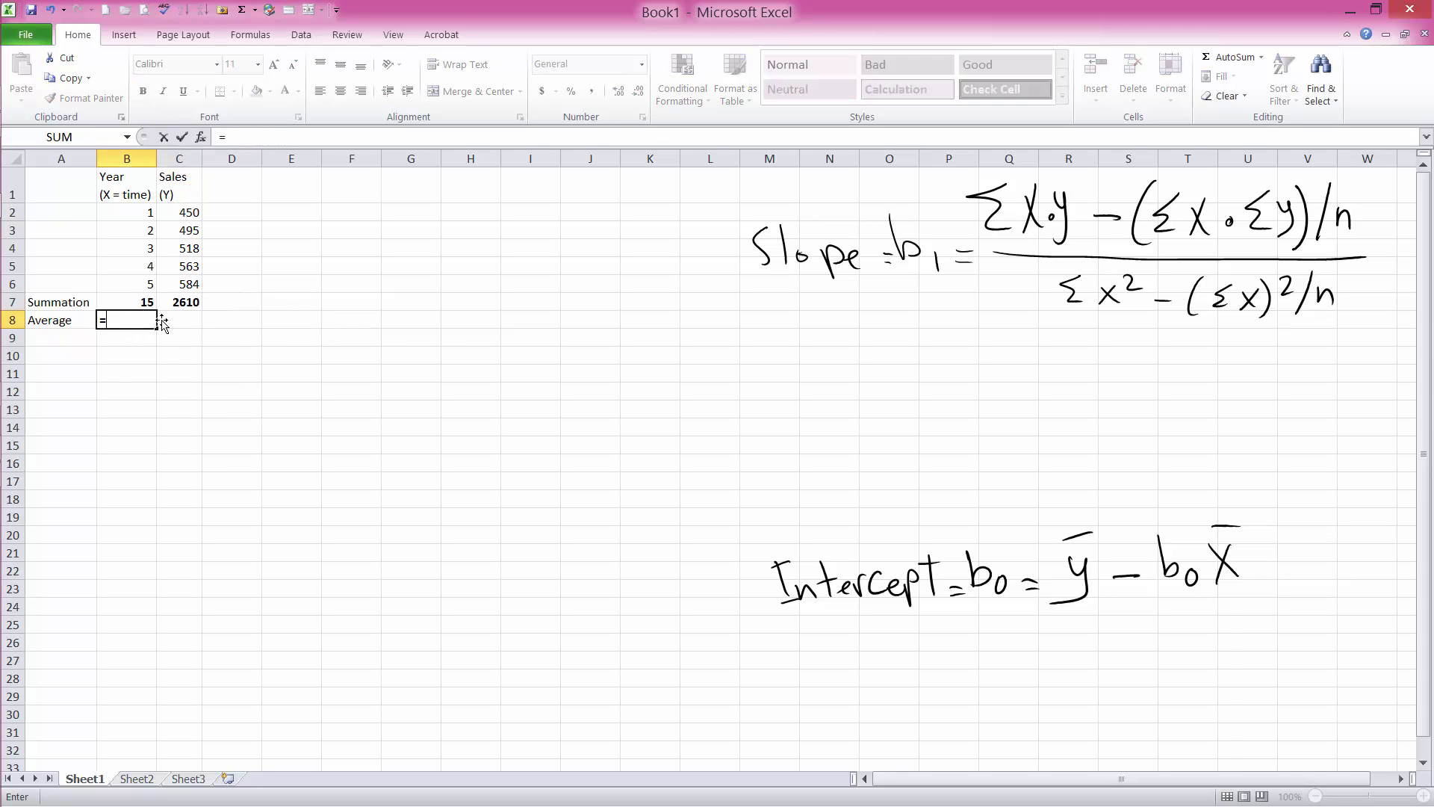
type("average(")
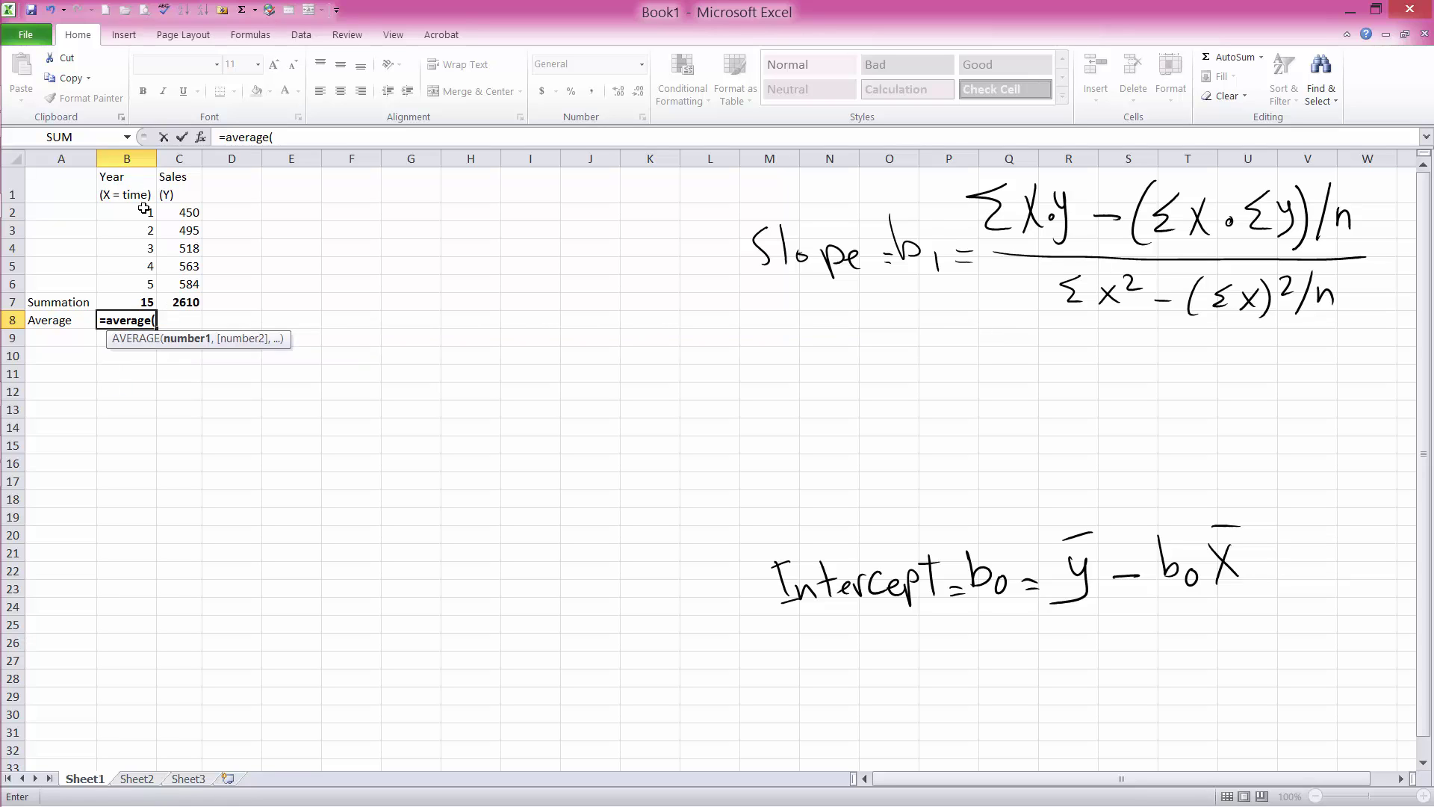
left_click_drag(142, 211, 136, 284)
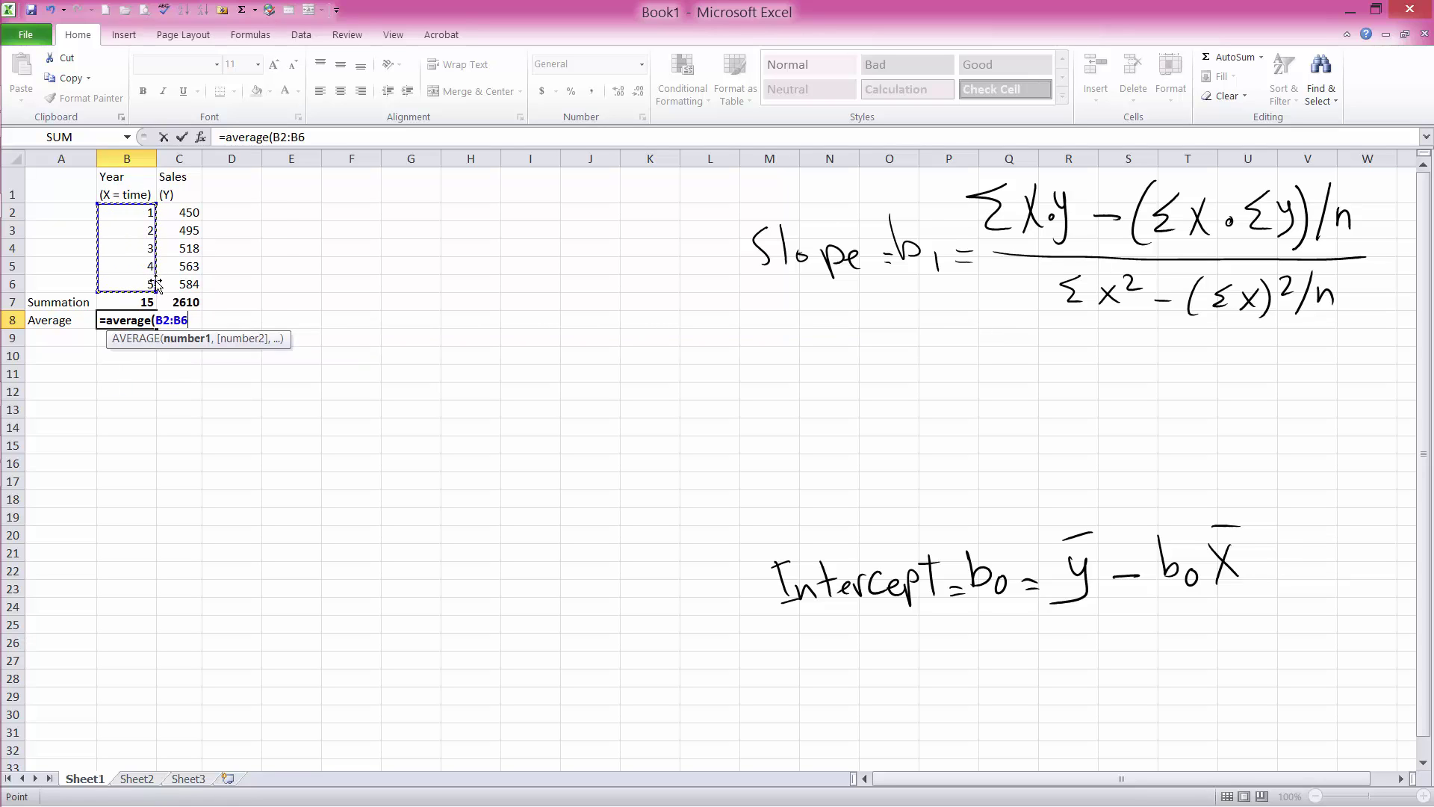
key("Return")
left_click(188, 319)
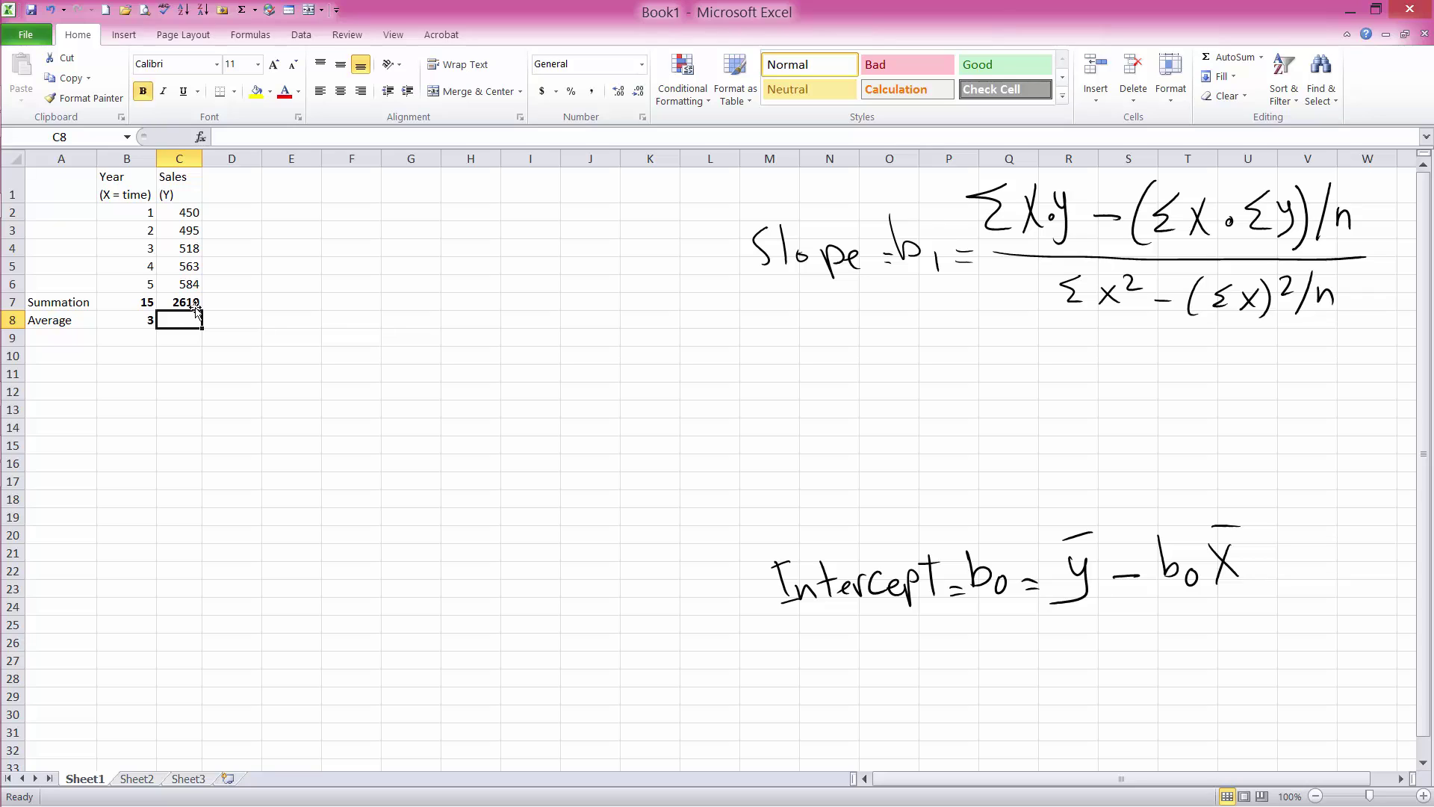
type("=aveage)(")
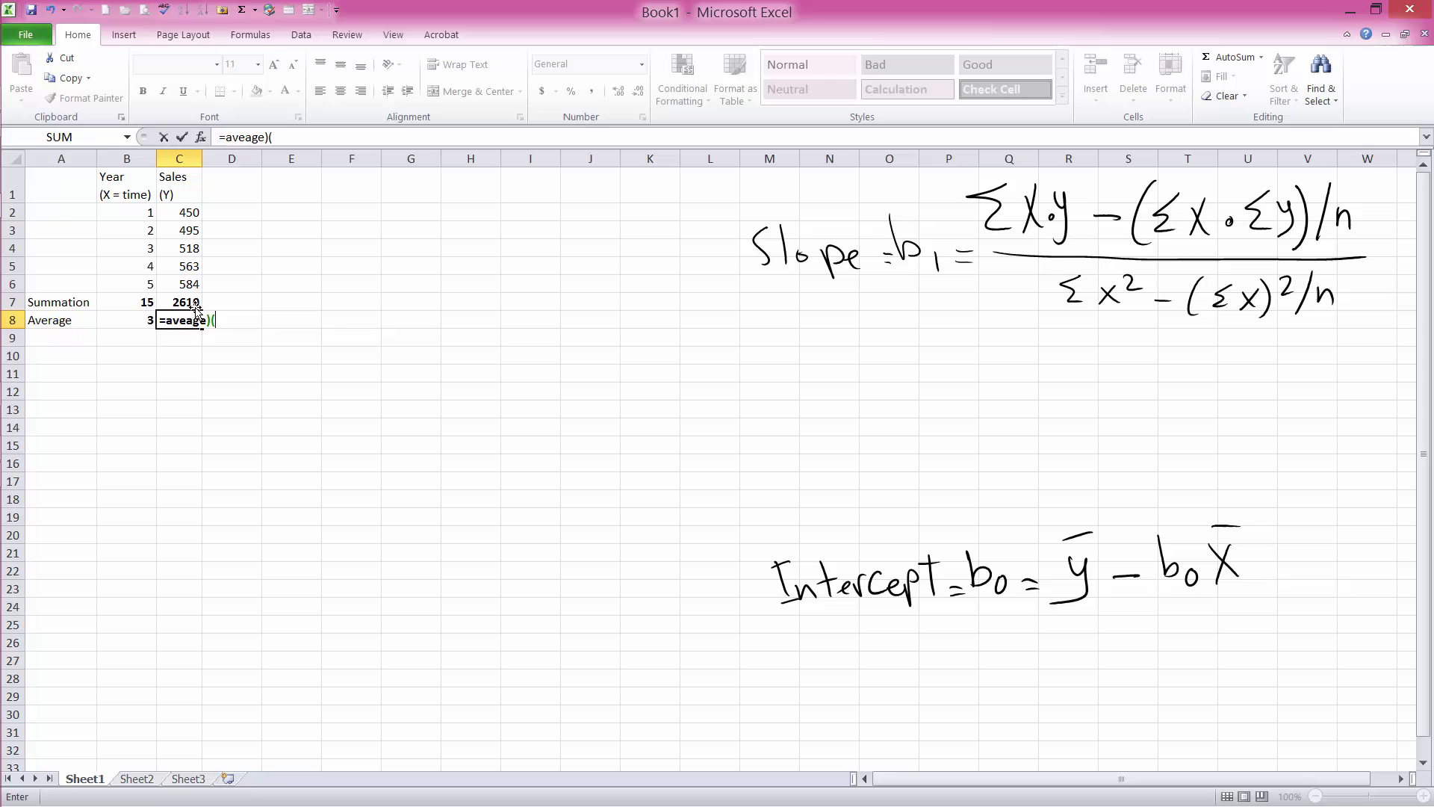
key("BackSpace")
key("BackSpace")
left_click(188, 321)
type("r")
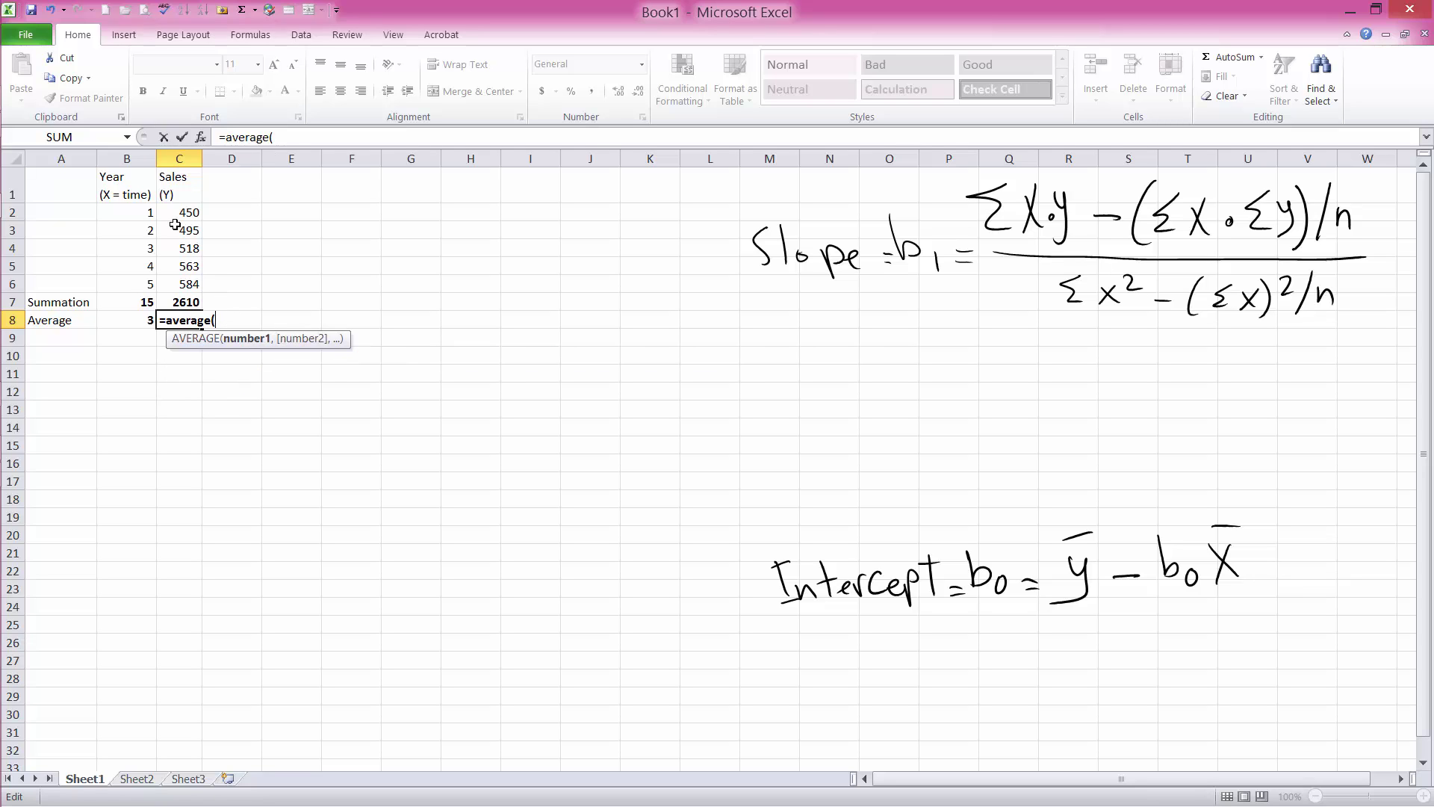
left_click_drag(187, 212, 195, 284)
key("Return")
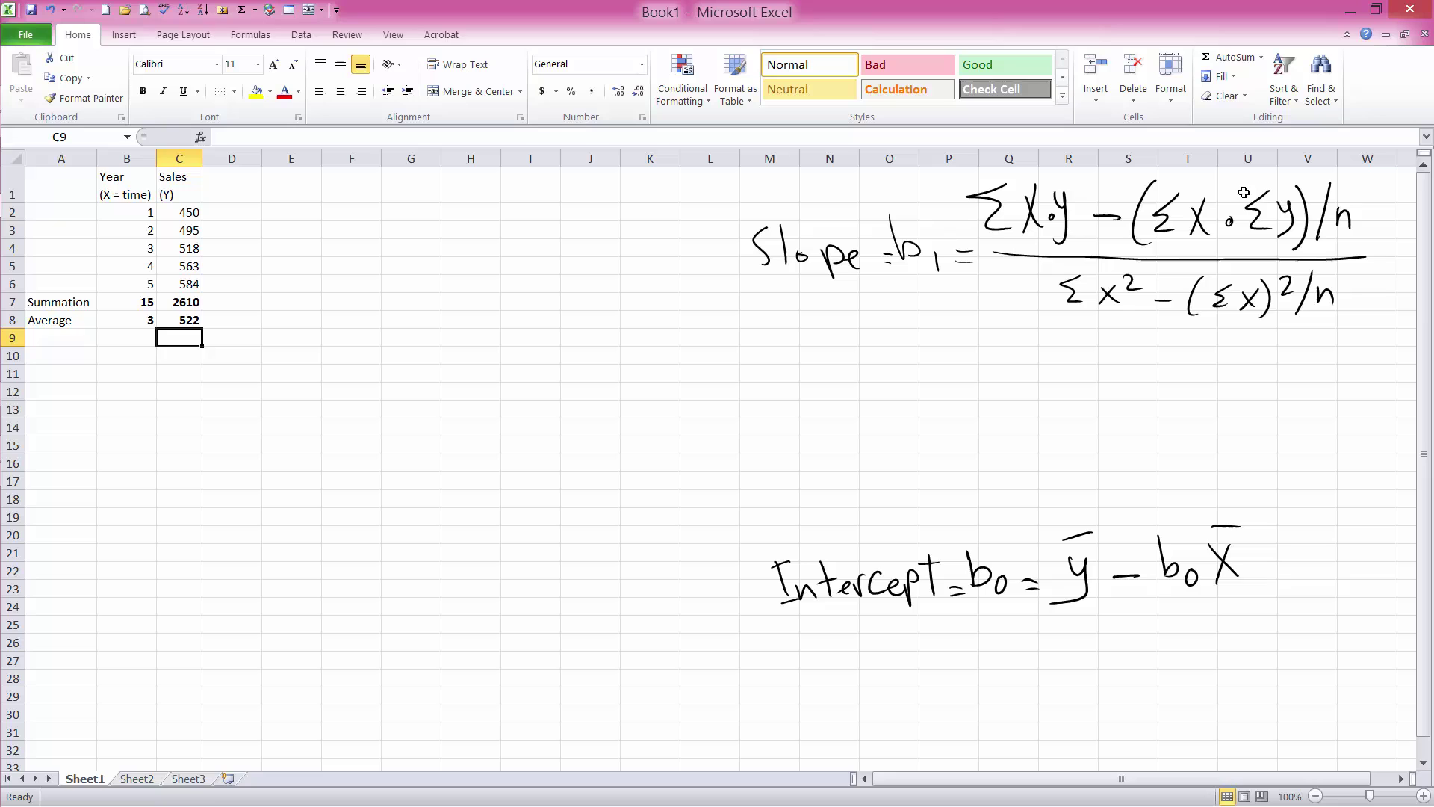
left_click_drag(1195, 193, 1017, 190)
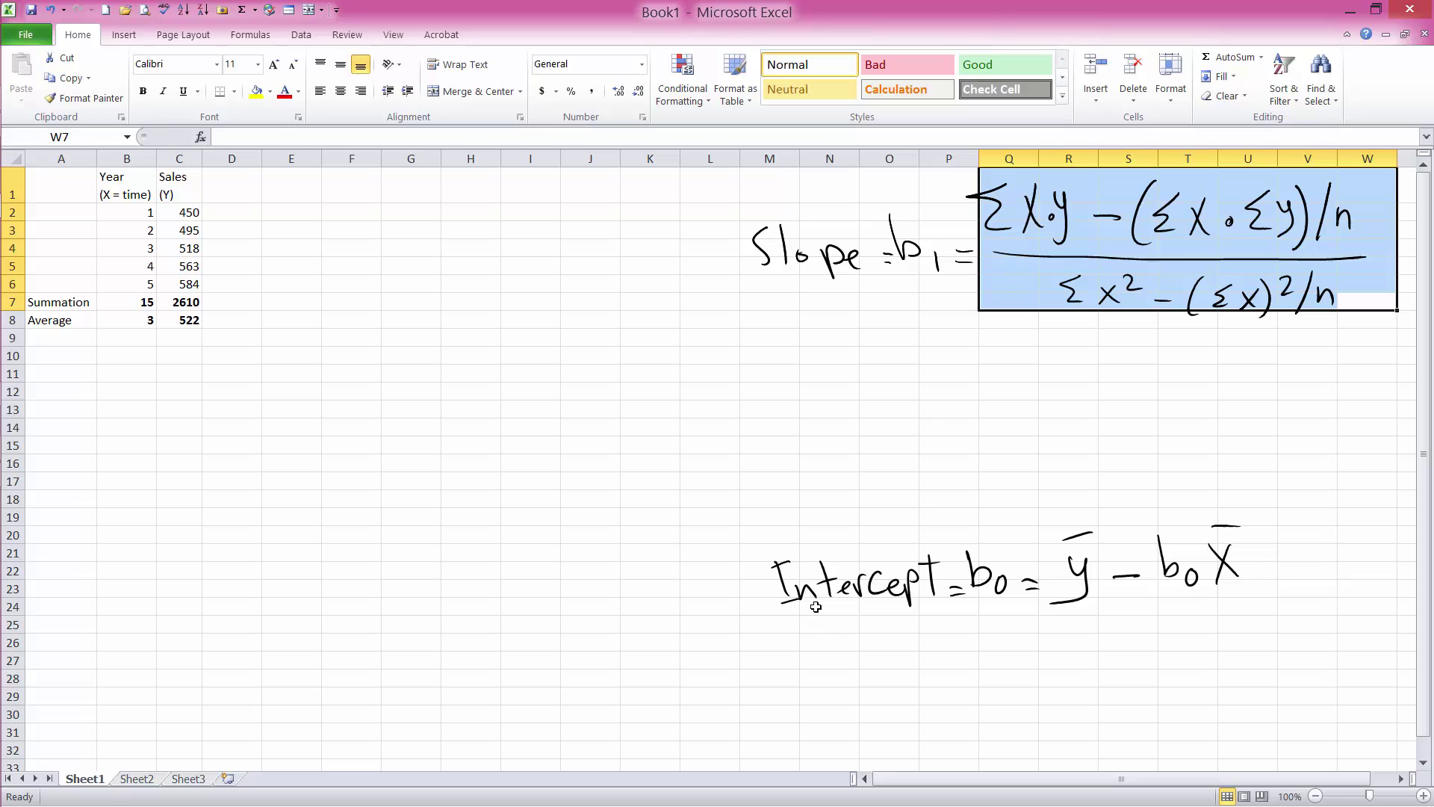
left_click_drag(786, 539, 1285, 609)
left_click(1303, 590)
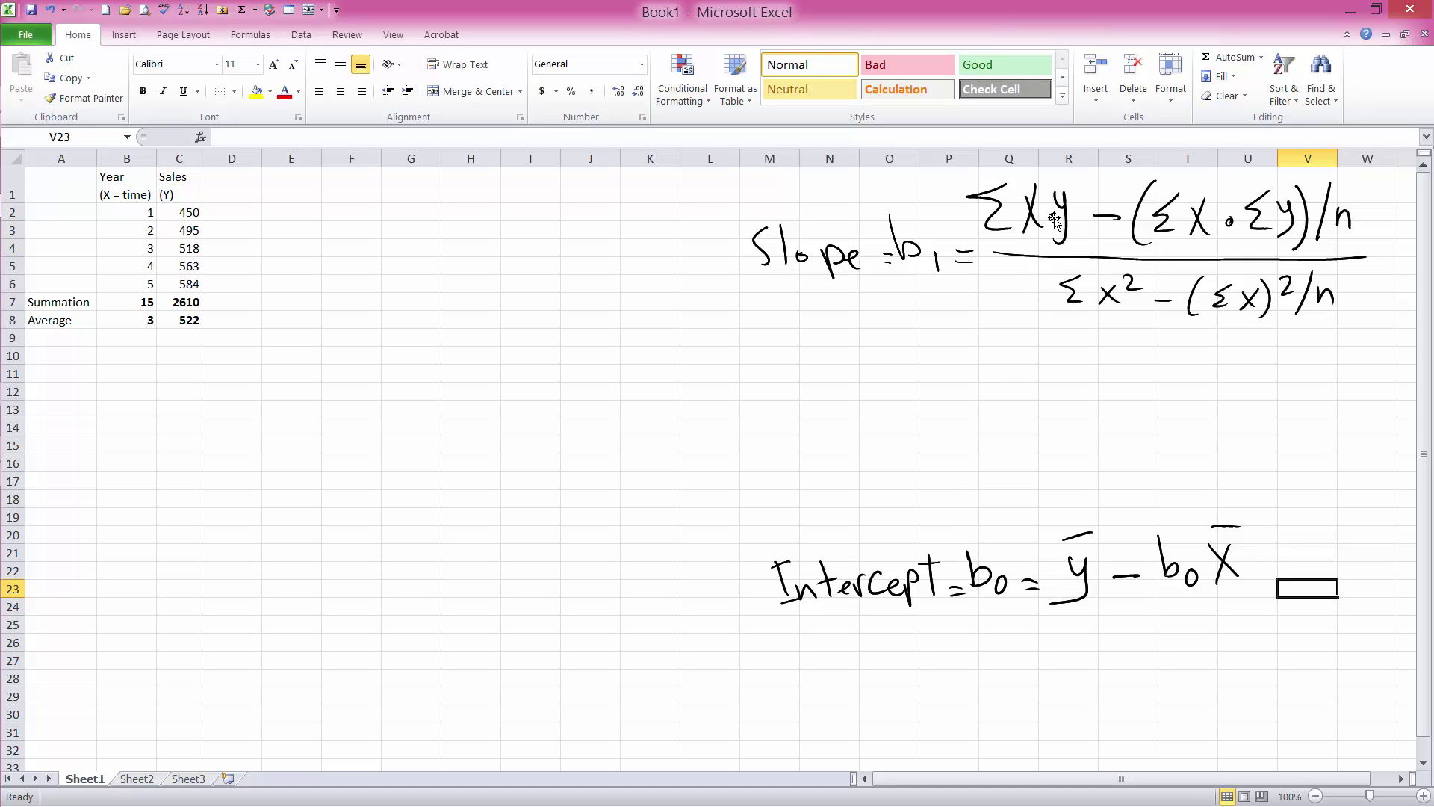
left_click_drag(1061, 196, 1032, 240)
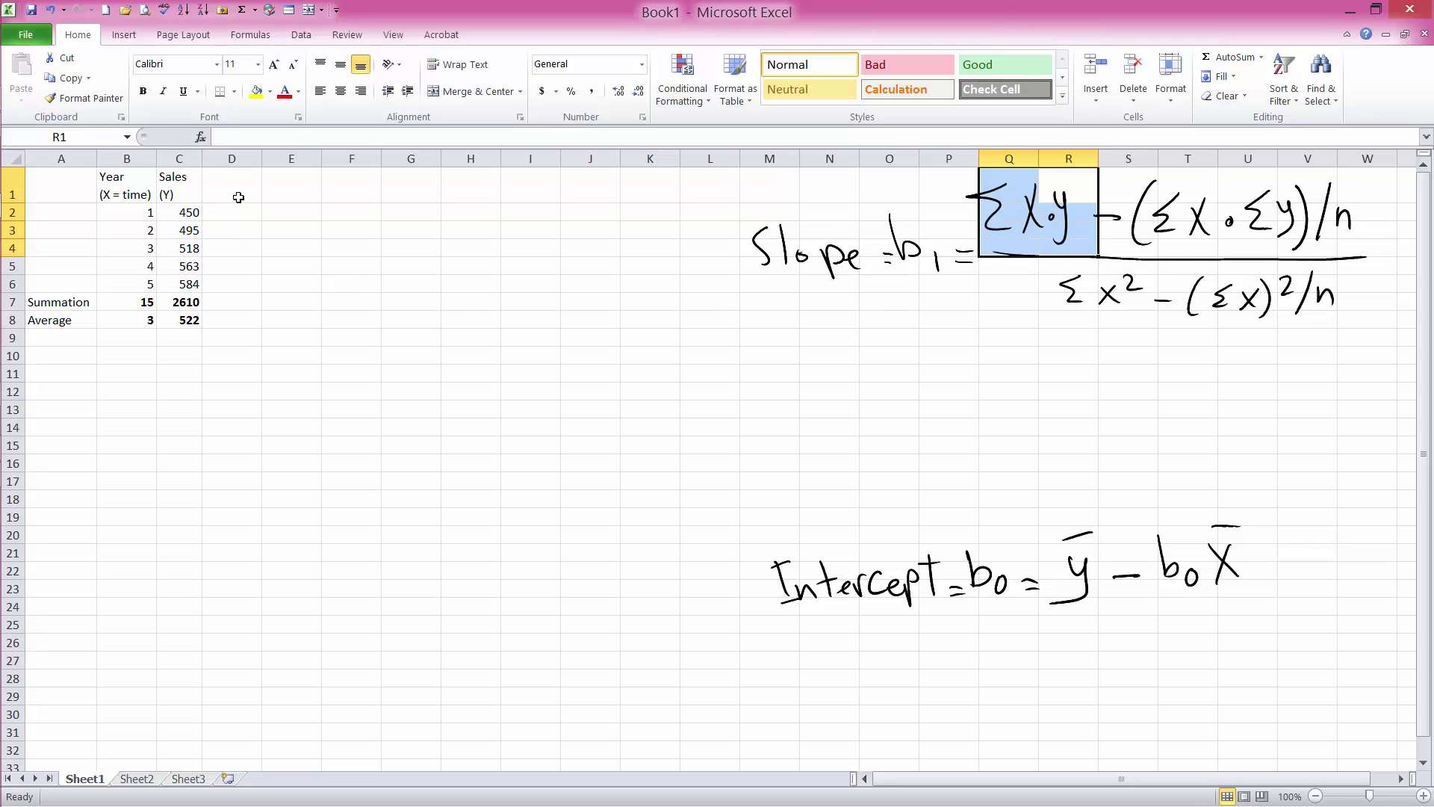
Add an 'X*Y' header in D1 and compute =B2*C2 in D2
left_click(238, 197)
type("X*Y")
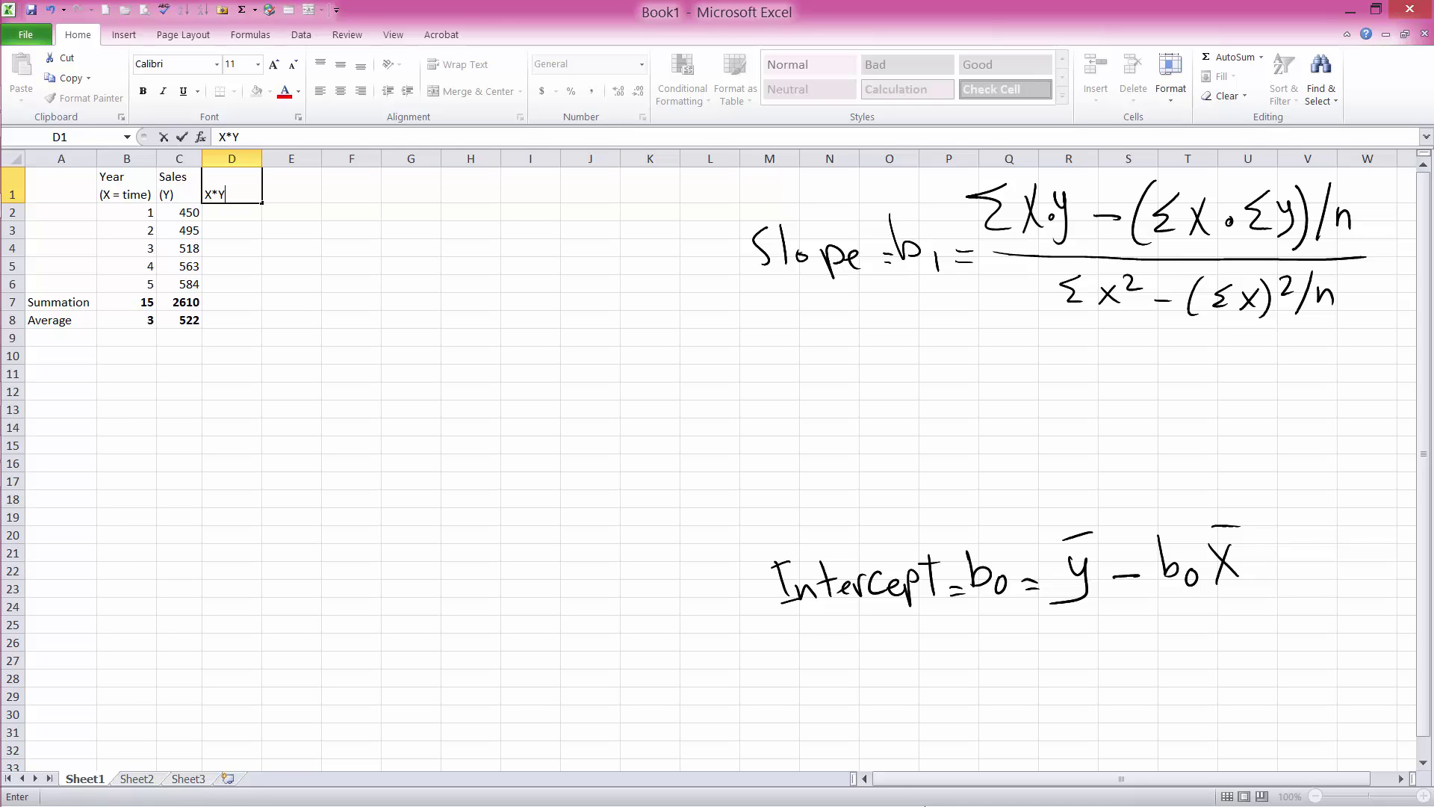
key("Return")
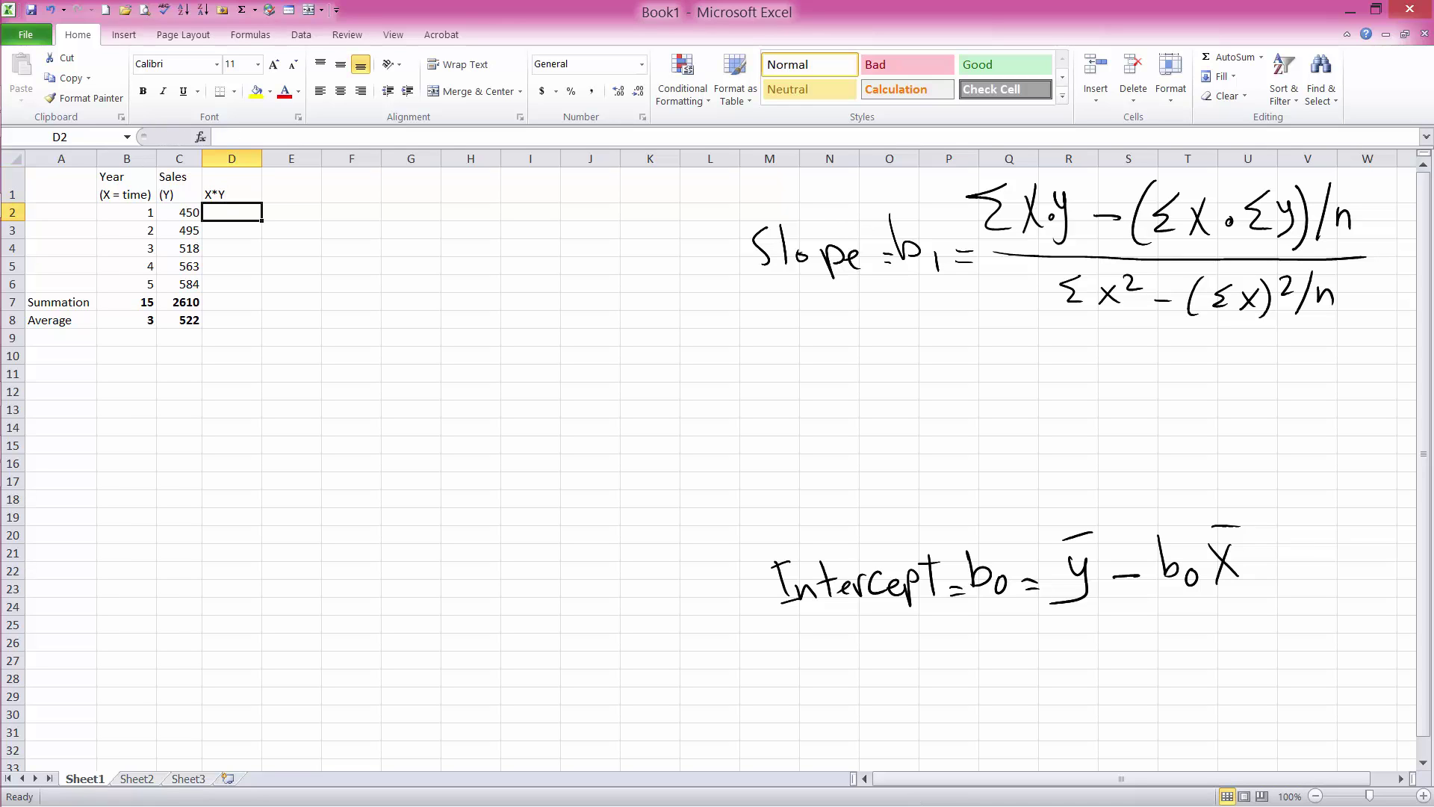
type("=")
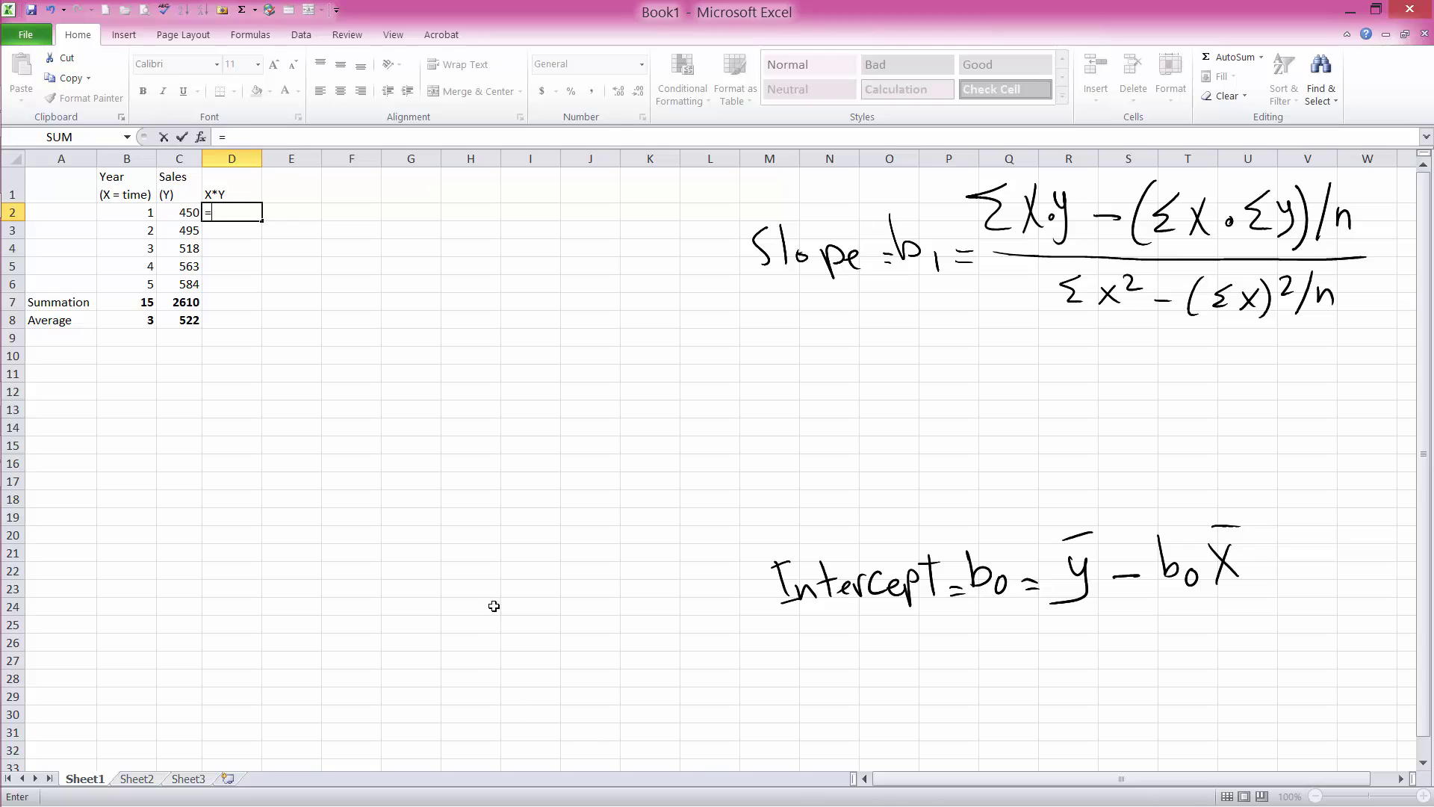
left_click(139, 216)
type("*")
left_click(180, 211)
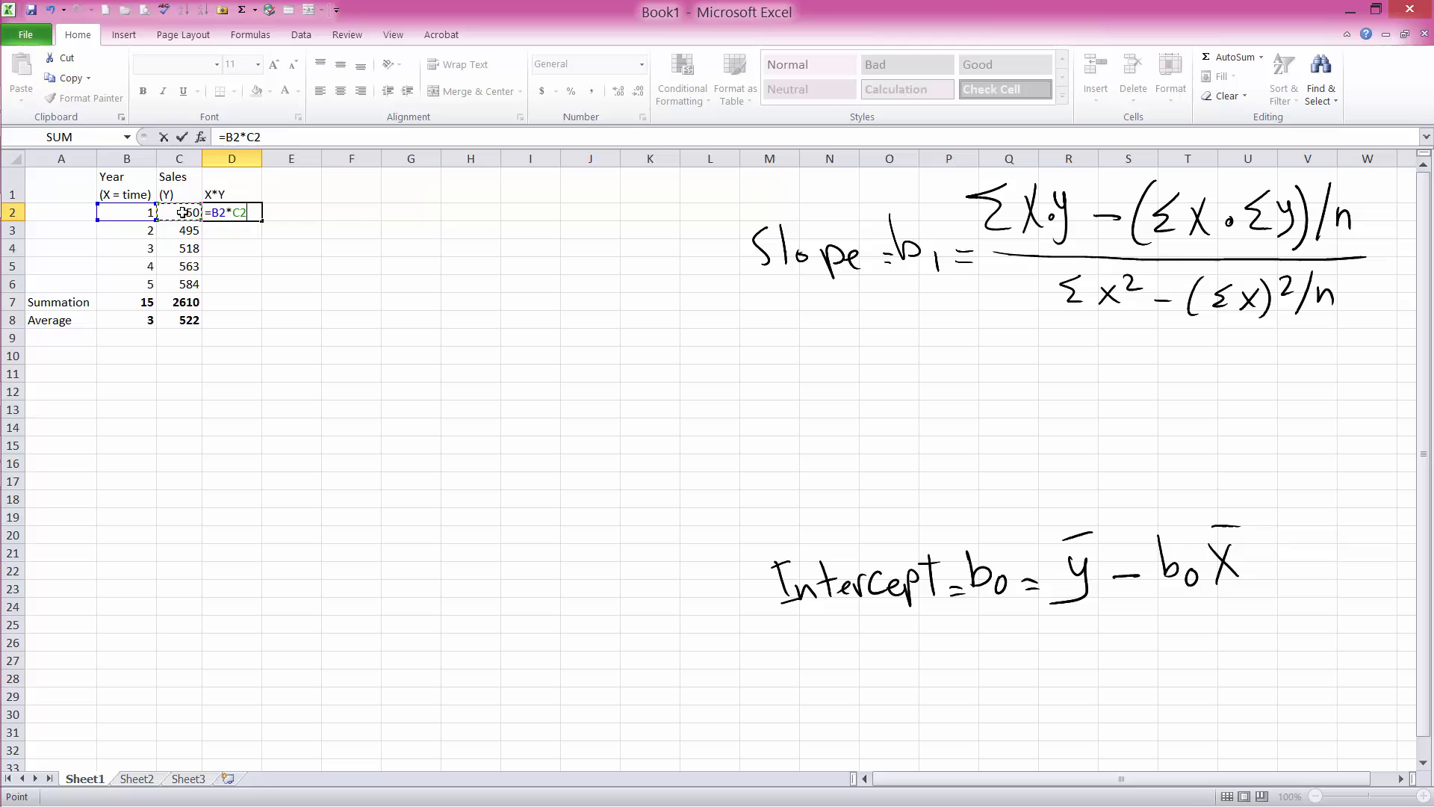
key("Return")
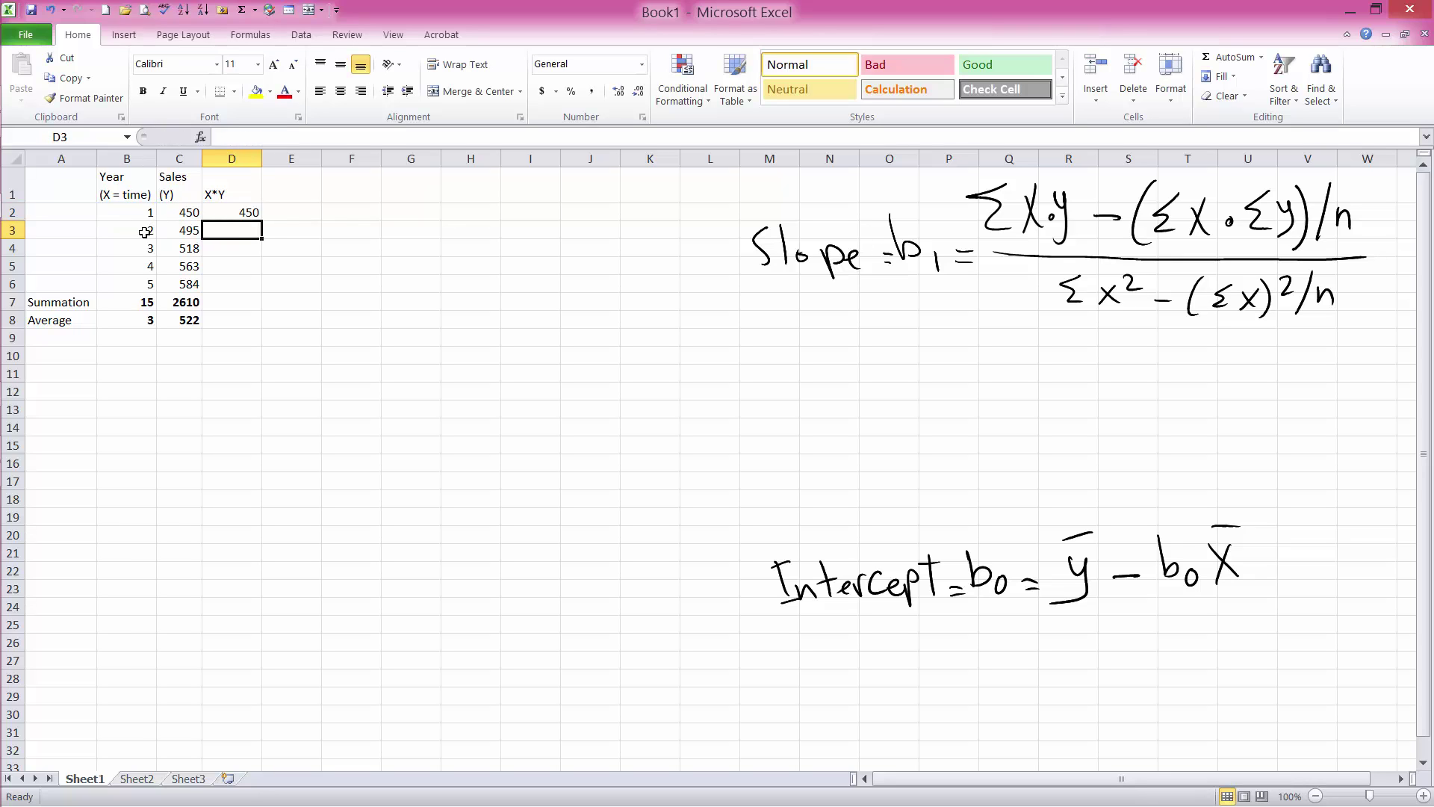
Enter =B3*C3 in D3 and fill the product formula down to D6
type("=")
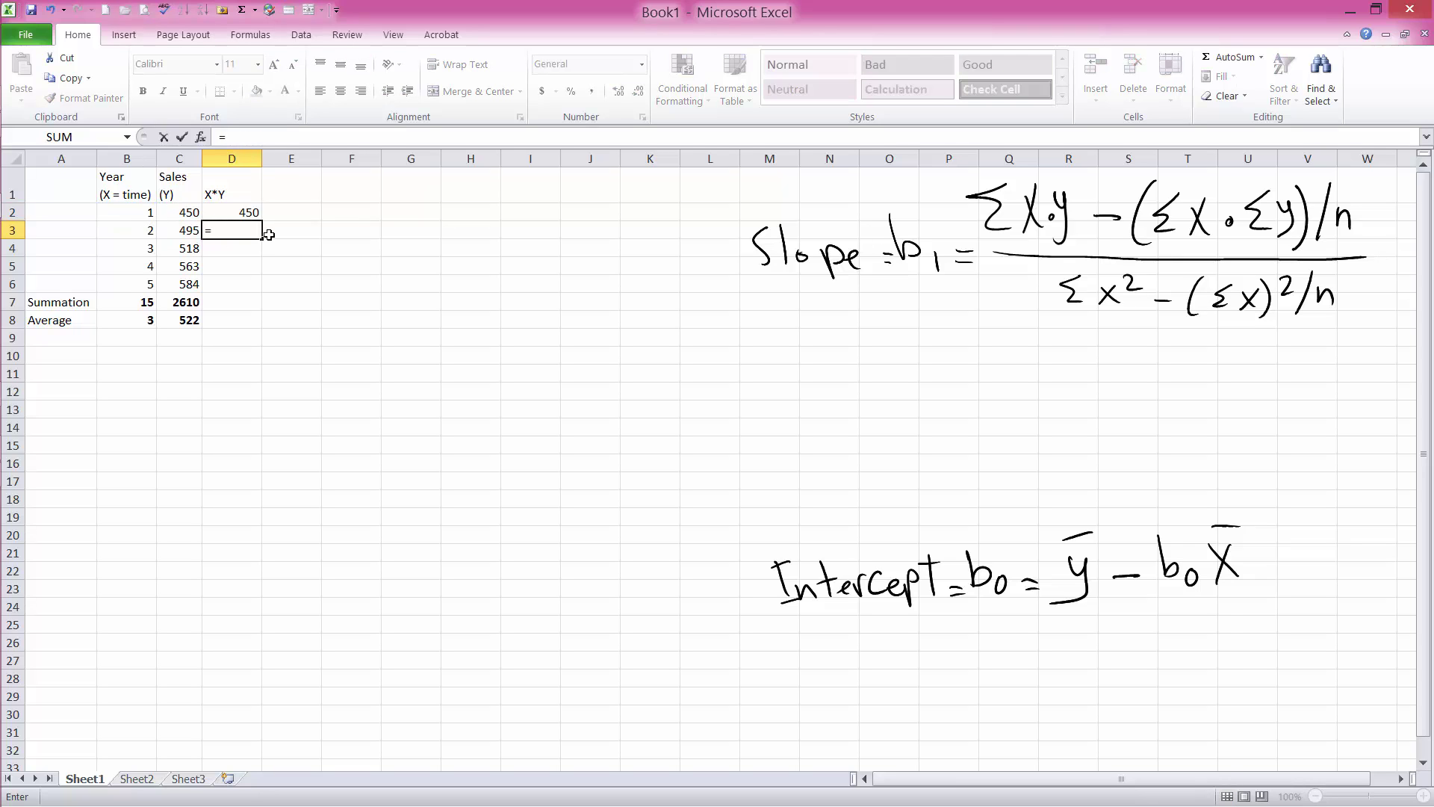
left_click(152, 231)
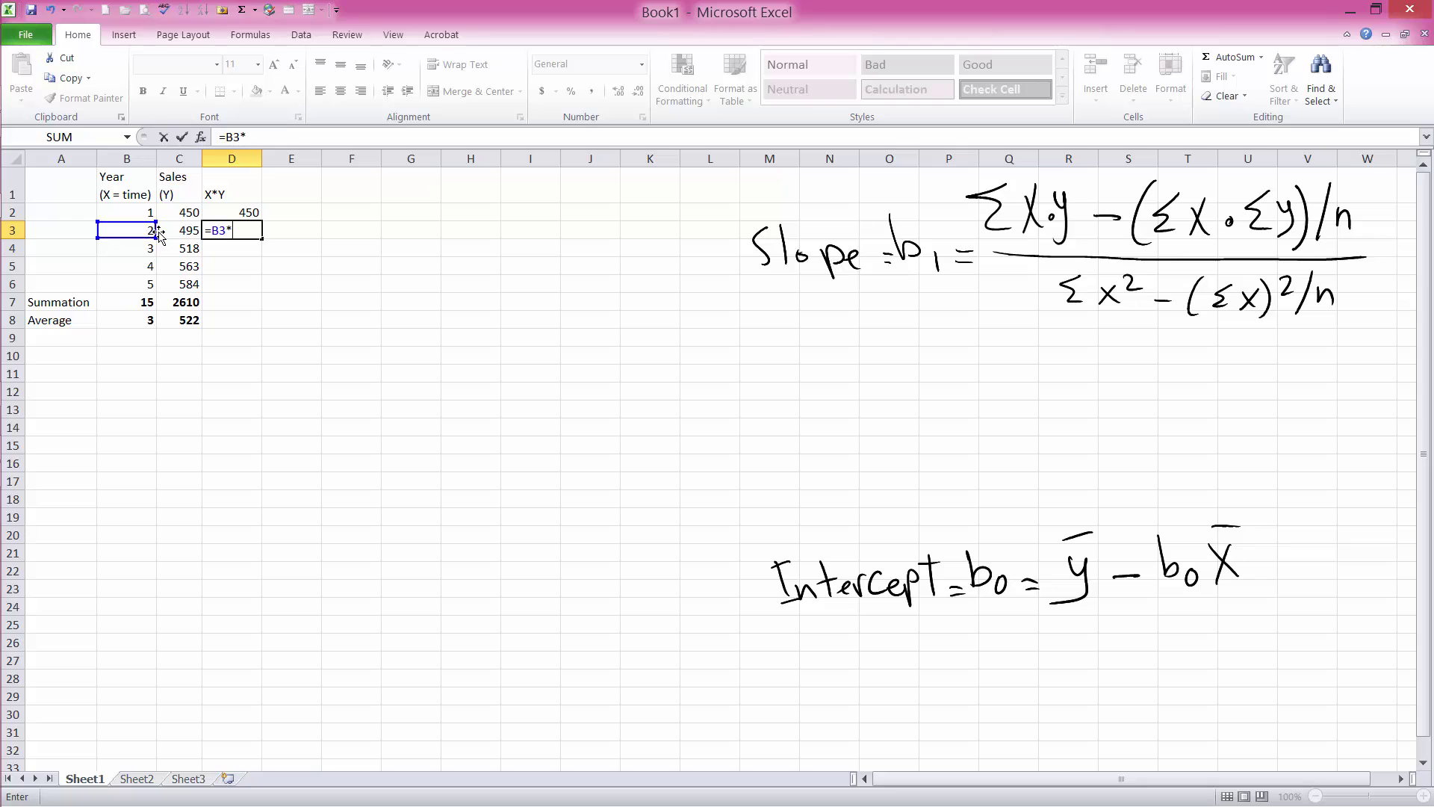
type("*")
left_click(185, 231)
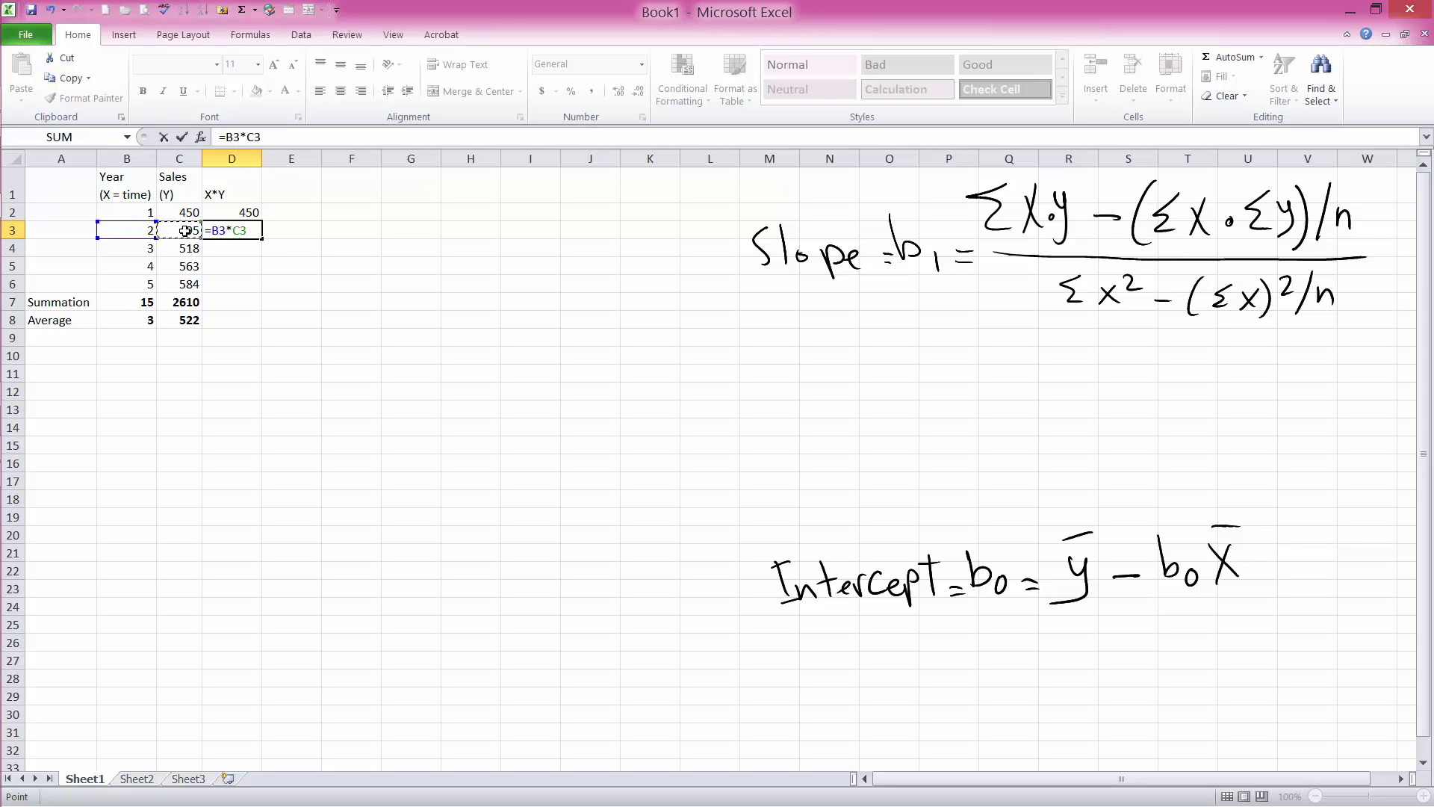
key("Return")
left_click(253, 235)
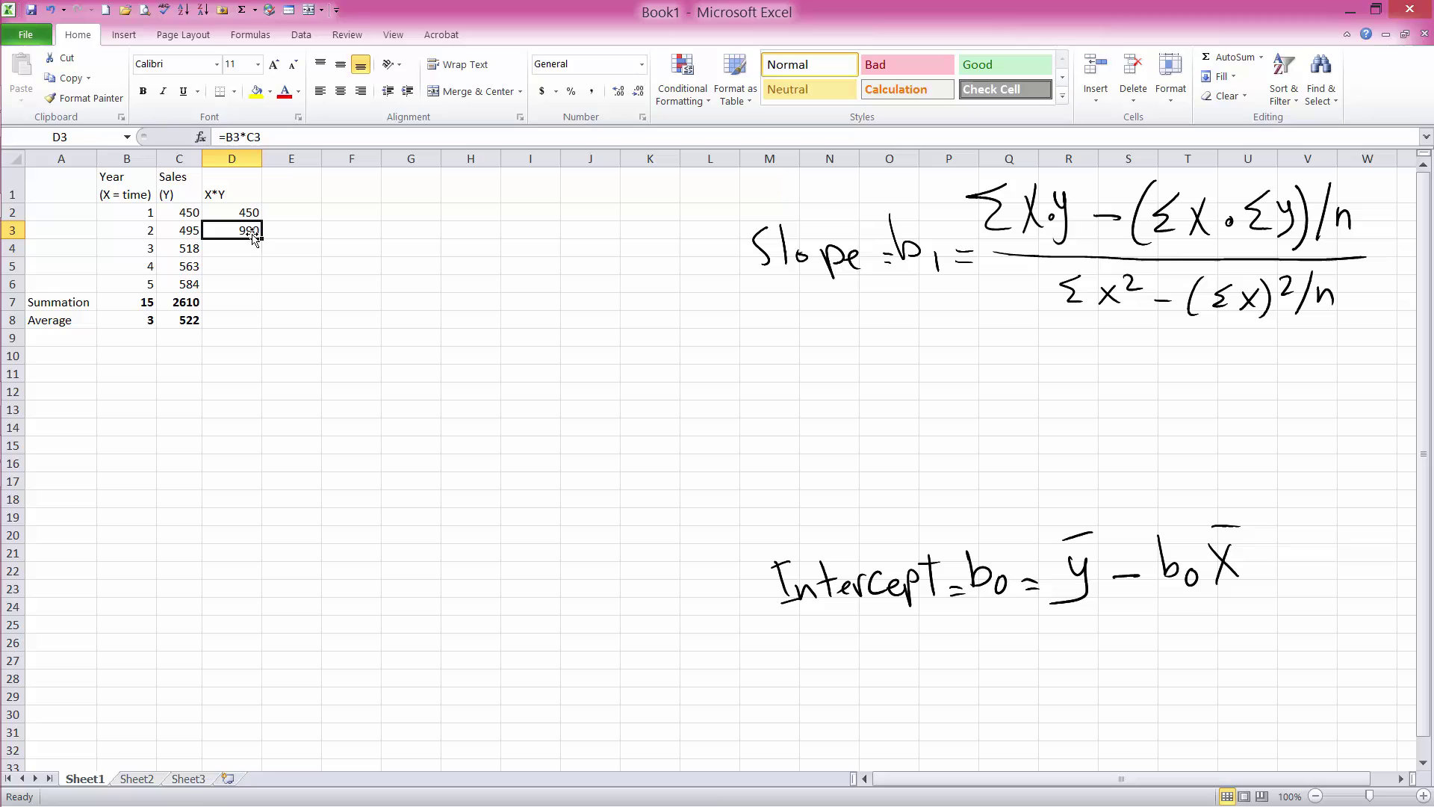
left_click_drag(261, 239, 287, 293)
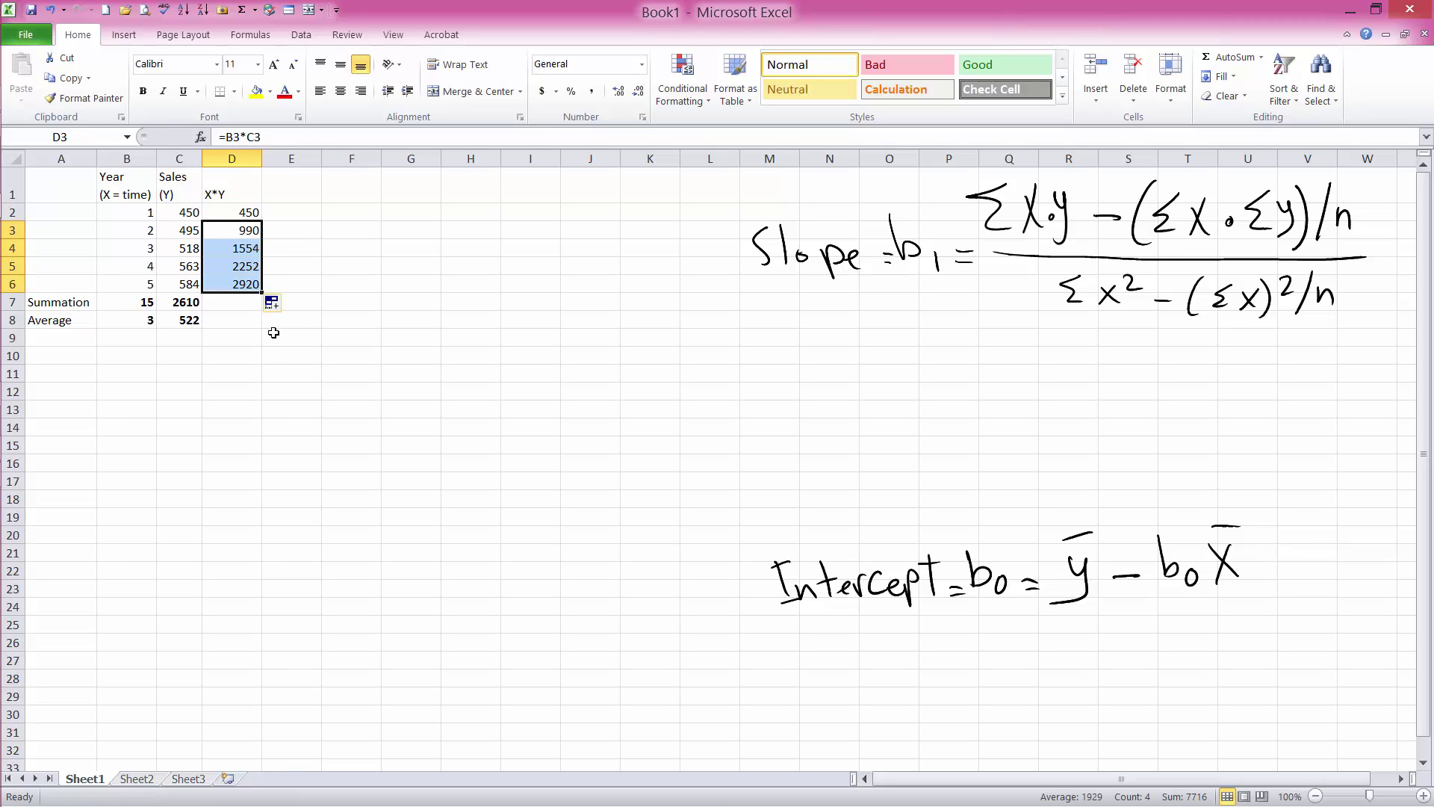
Total the X*Y products in D7, giving 8166
left_click(244, 305)
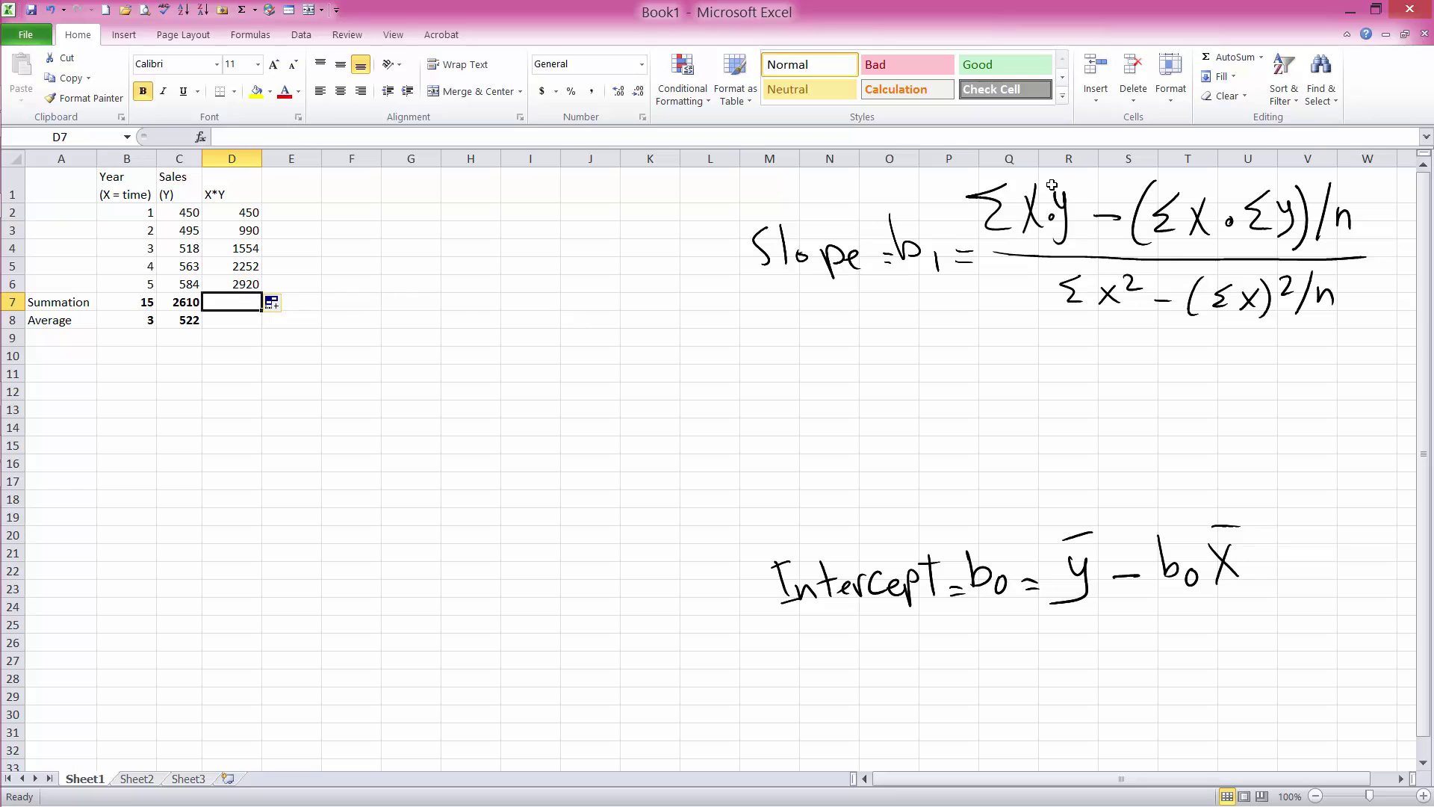
left_click_drag(992, 188, 1076, 233)
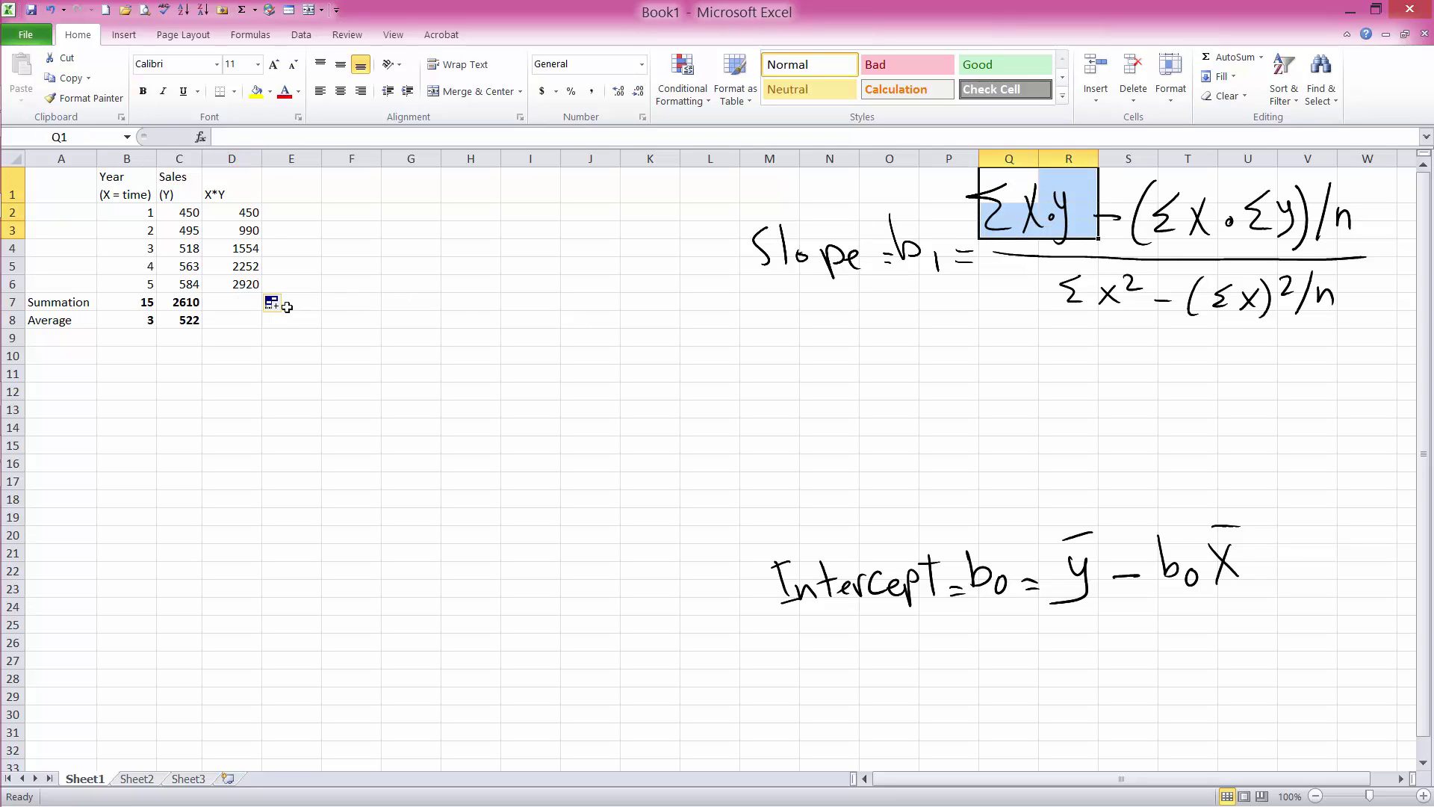
left_click(243, 304)
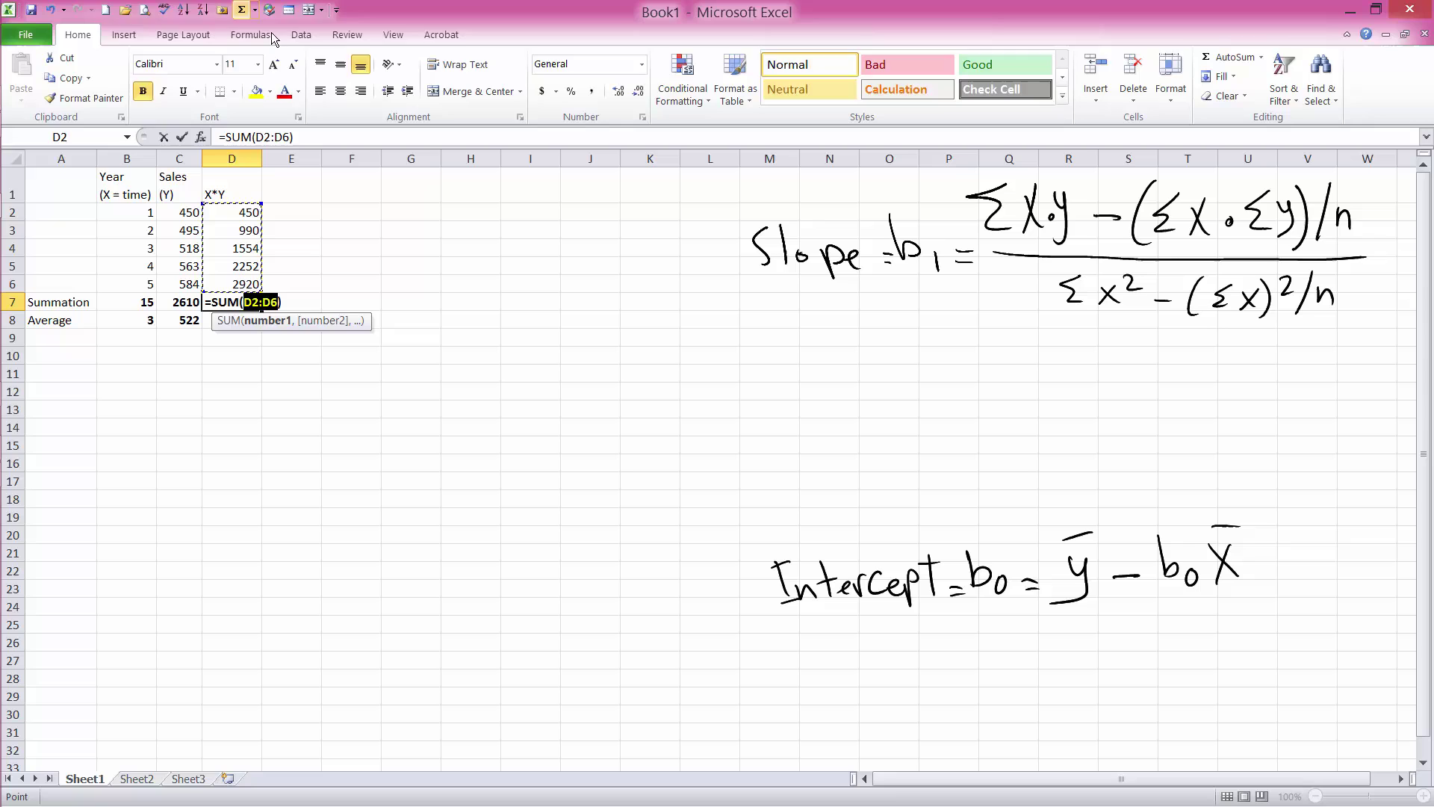
key("Return")
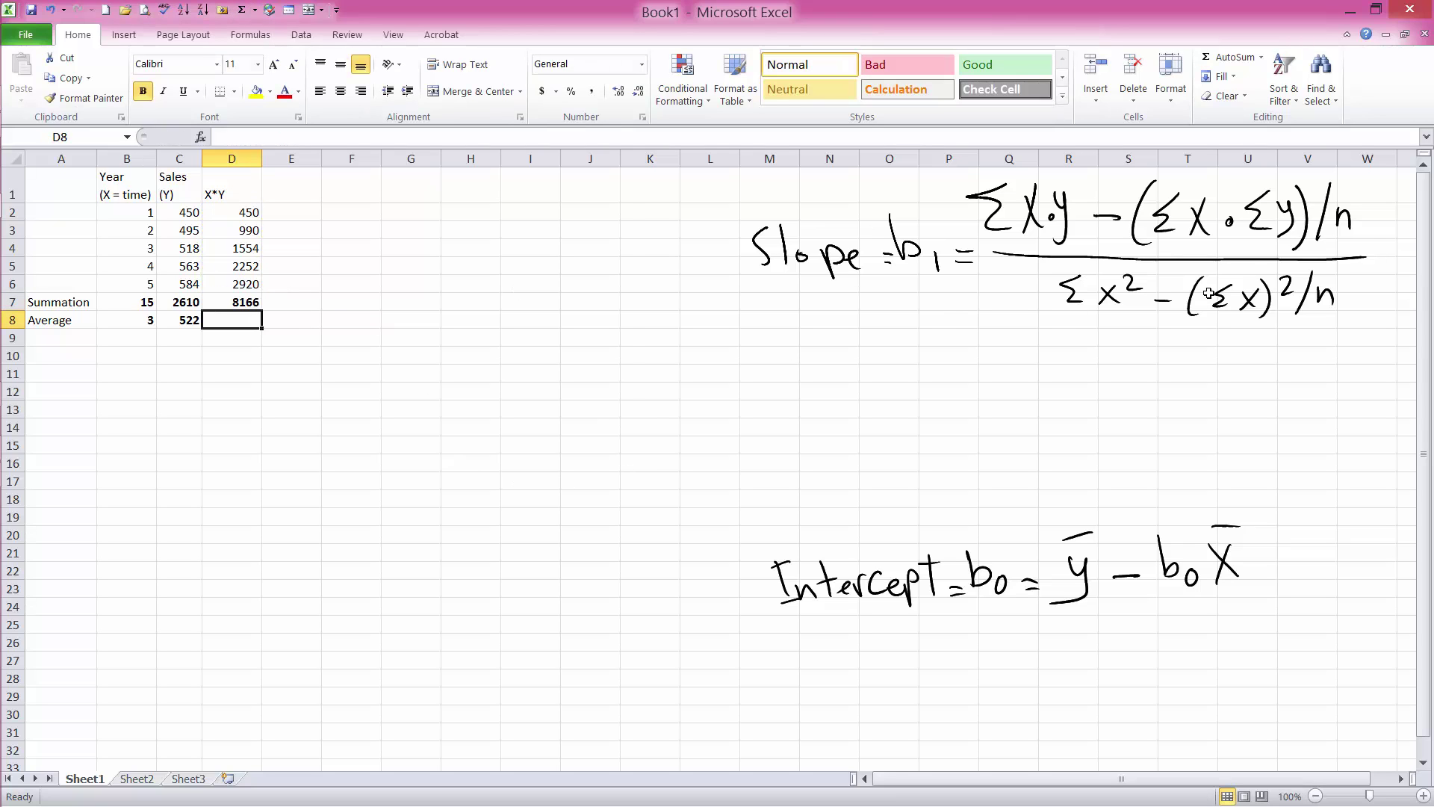
left_click_drag(1075, 267, 1128, 308)
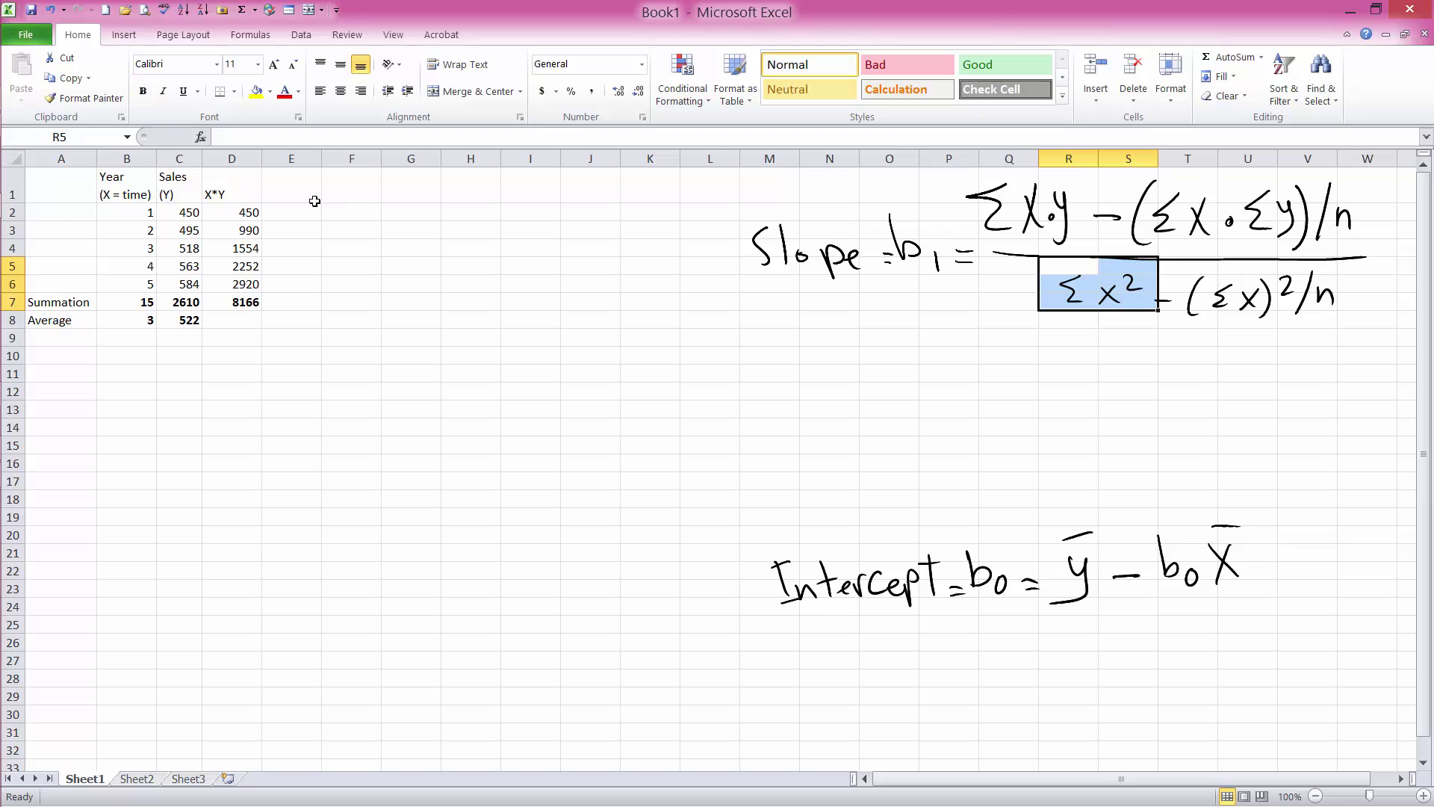
Add an 'X^2' header in E1 and square year B2 in E2
left_click(290, 195)
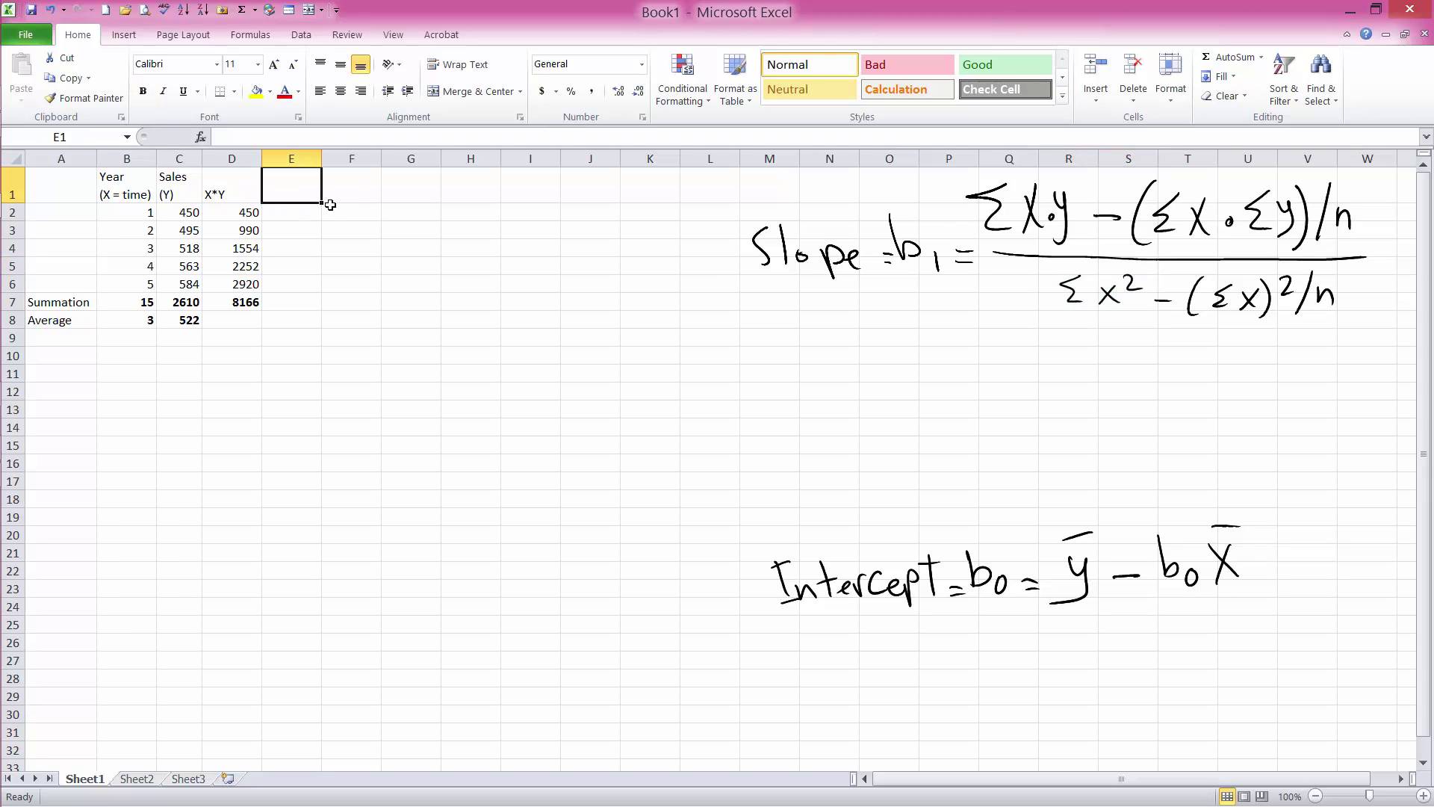
type("X")
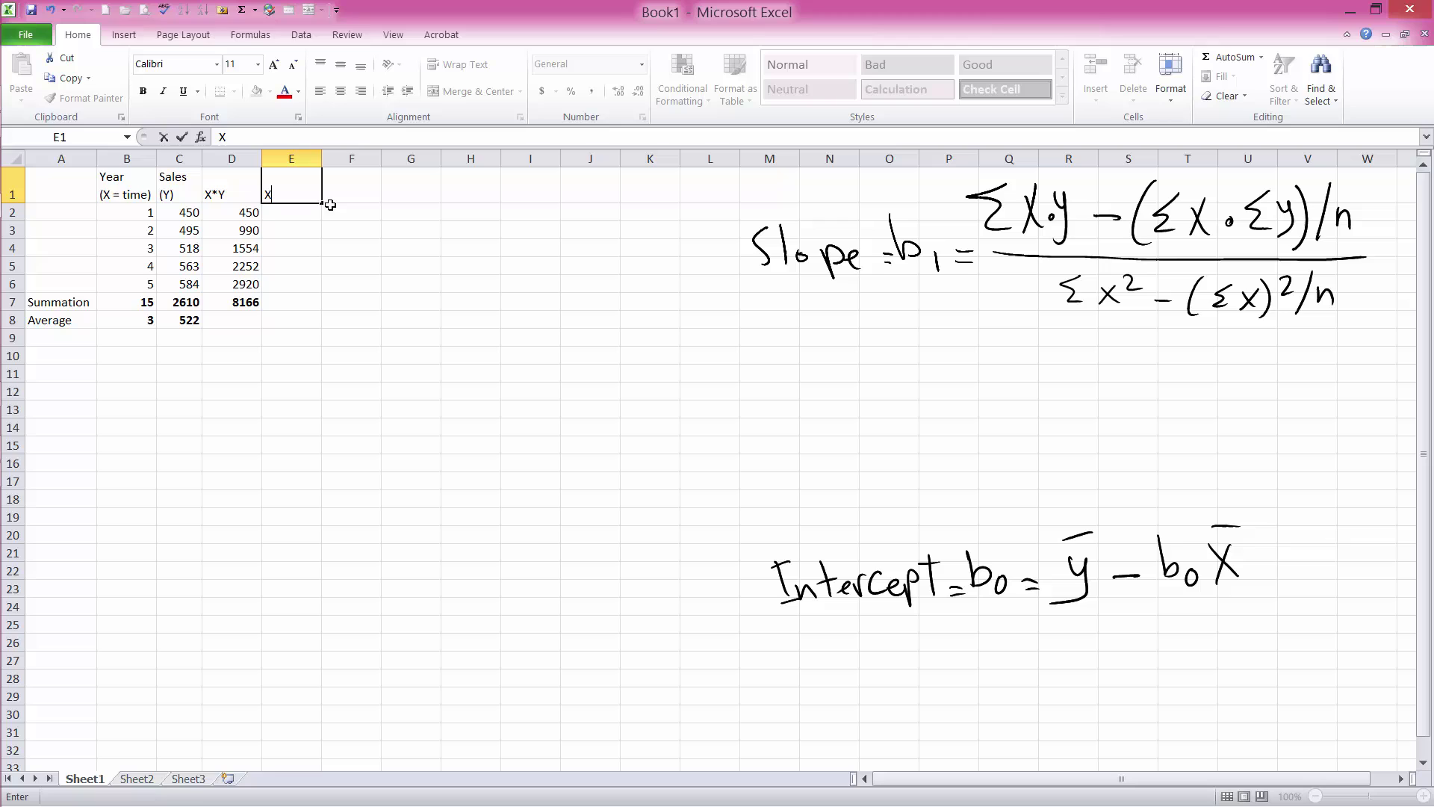
type("^2")
key("Return")
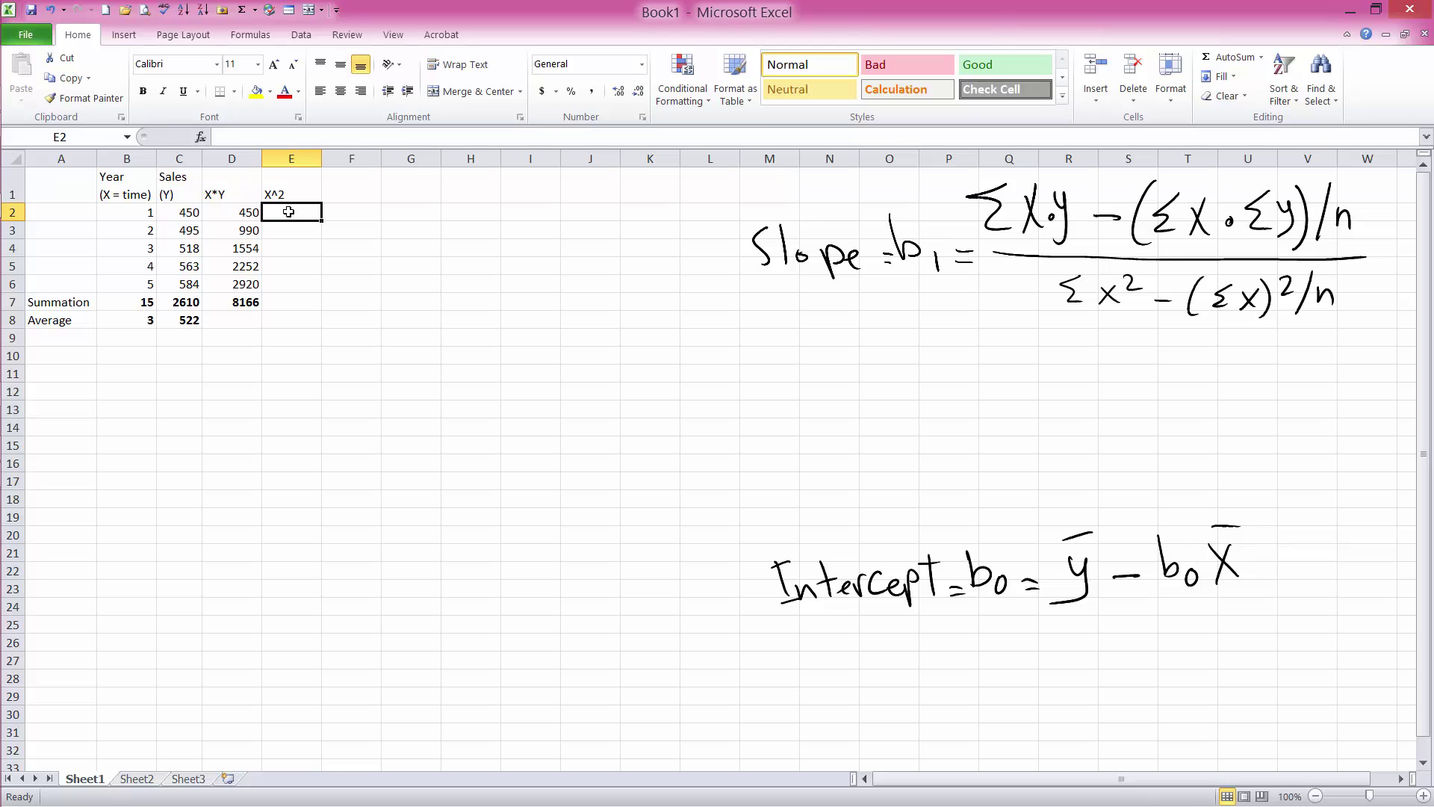
type("=")
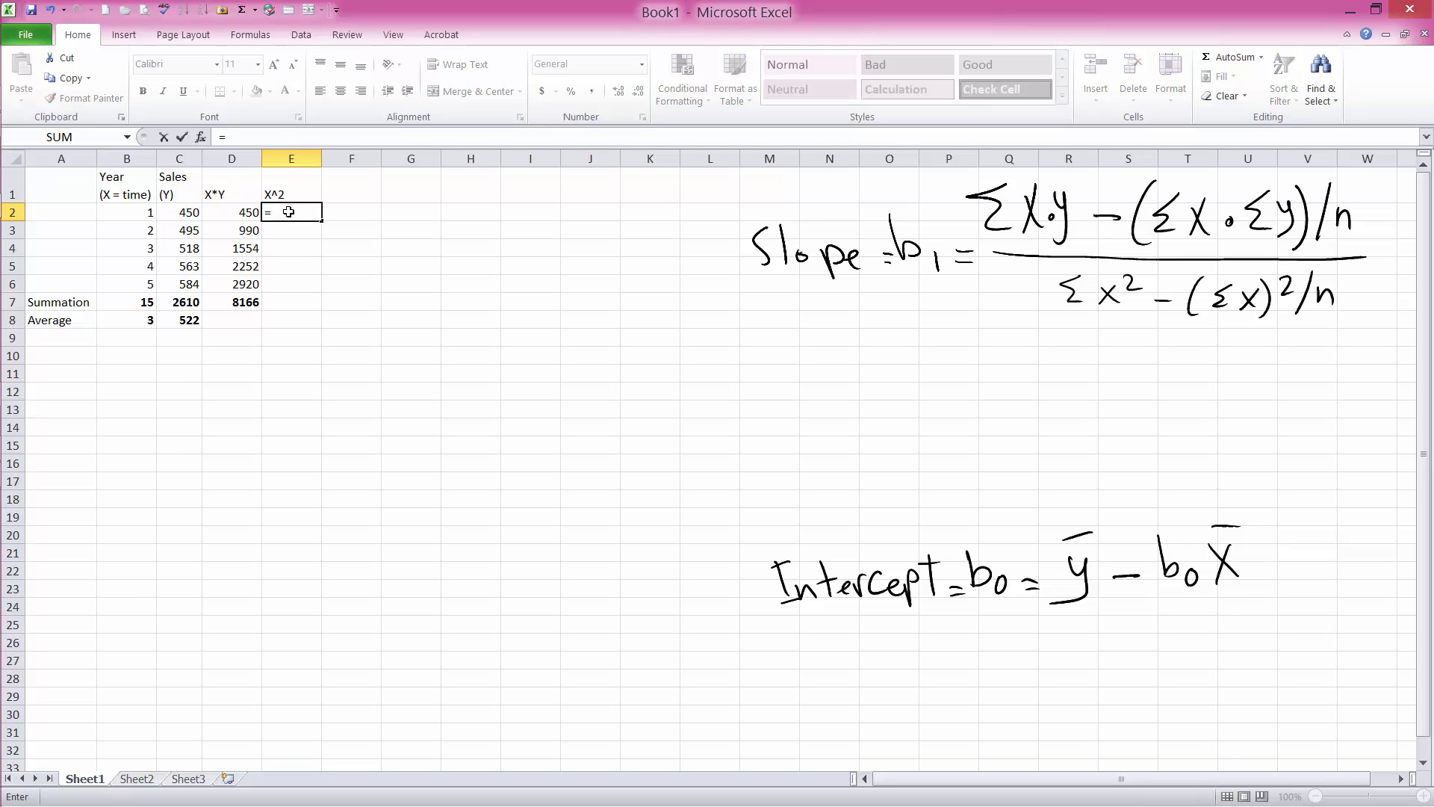
left_click(134, 213)
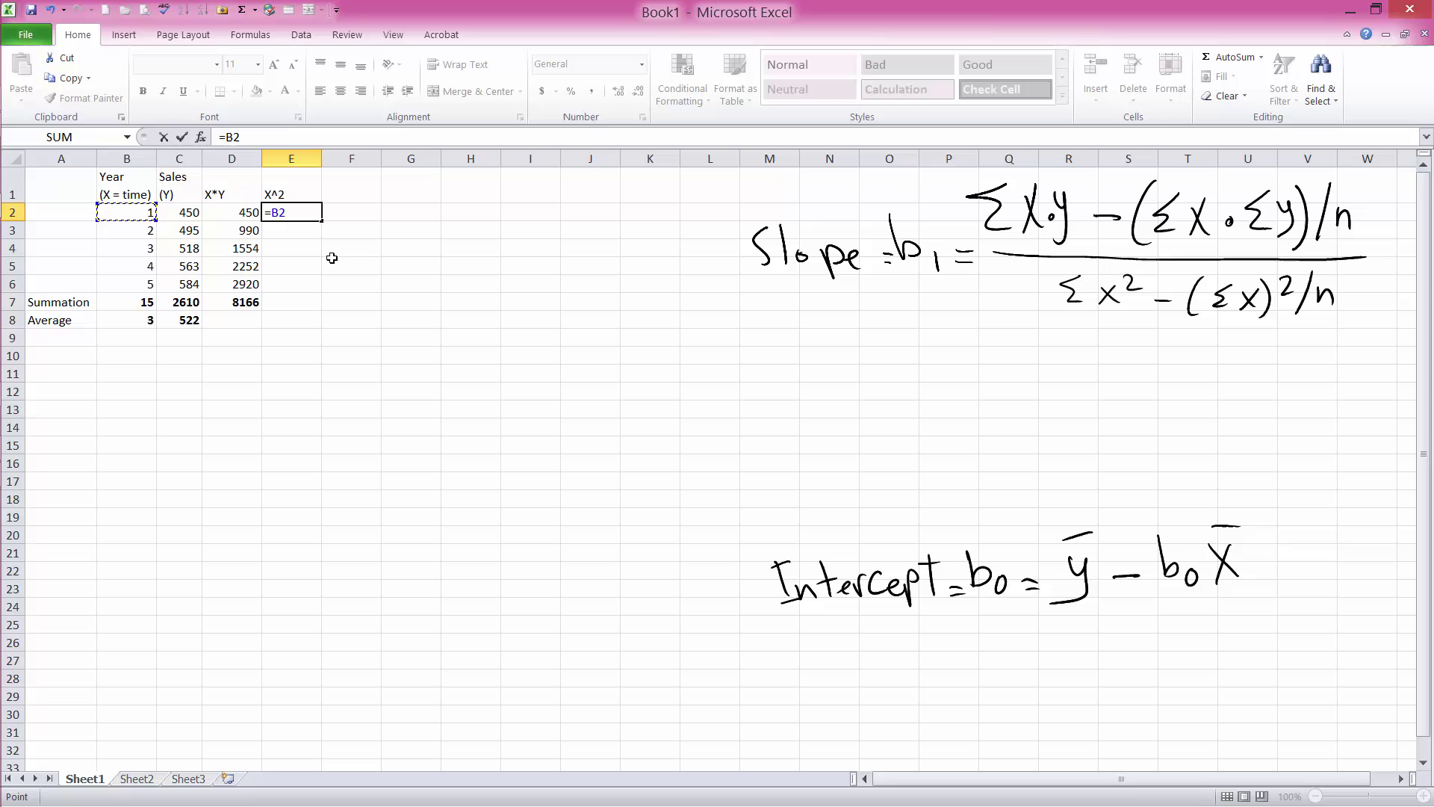
type("^2")
key("Return")
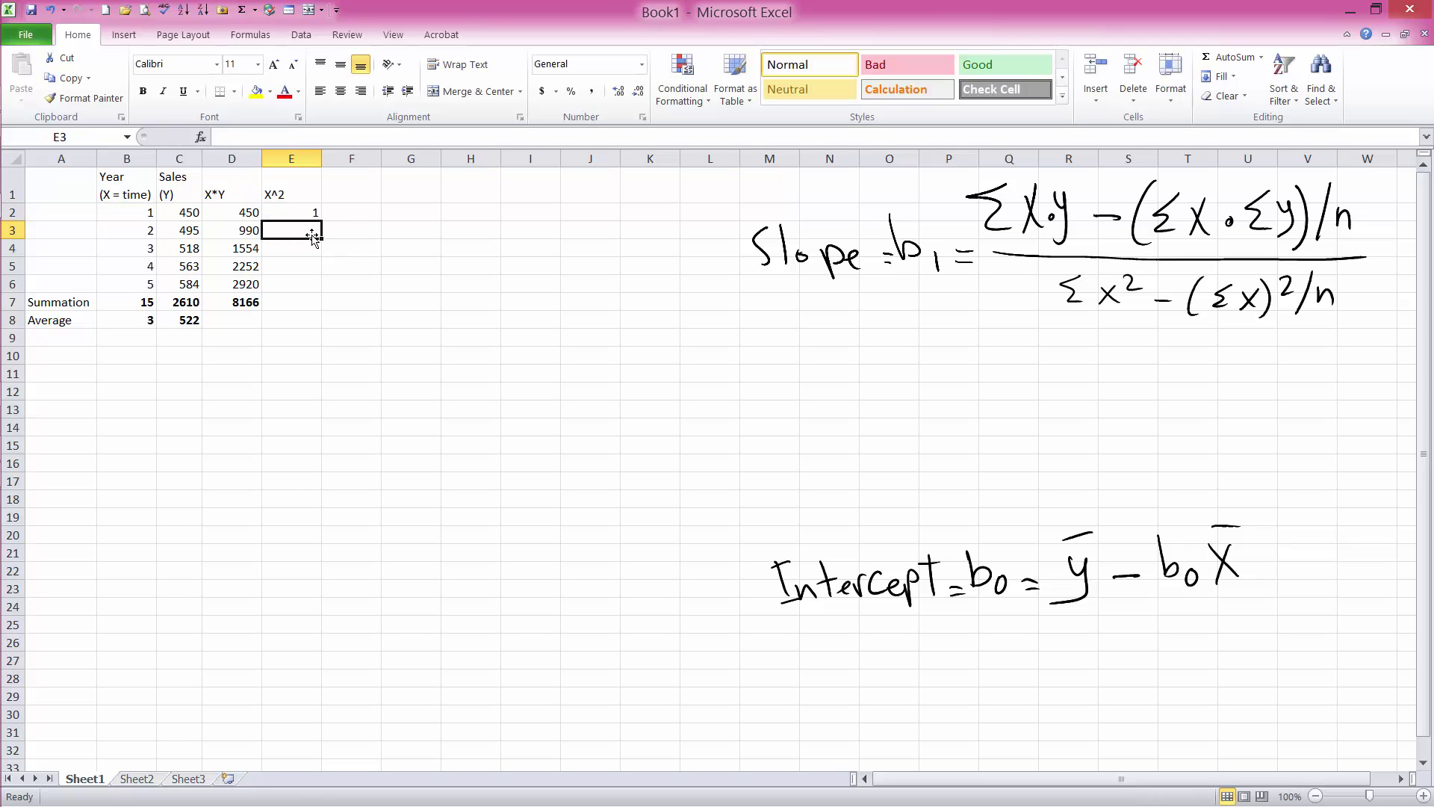
Enter =B3^2 in E3, fill it down to E6, and check the copied formula
type("=2")
key("BackSpace")
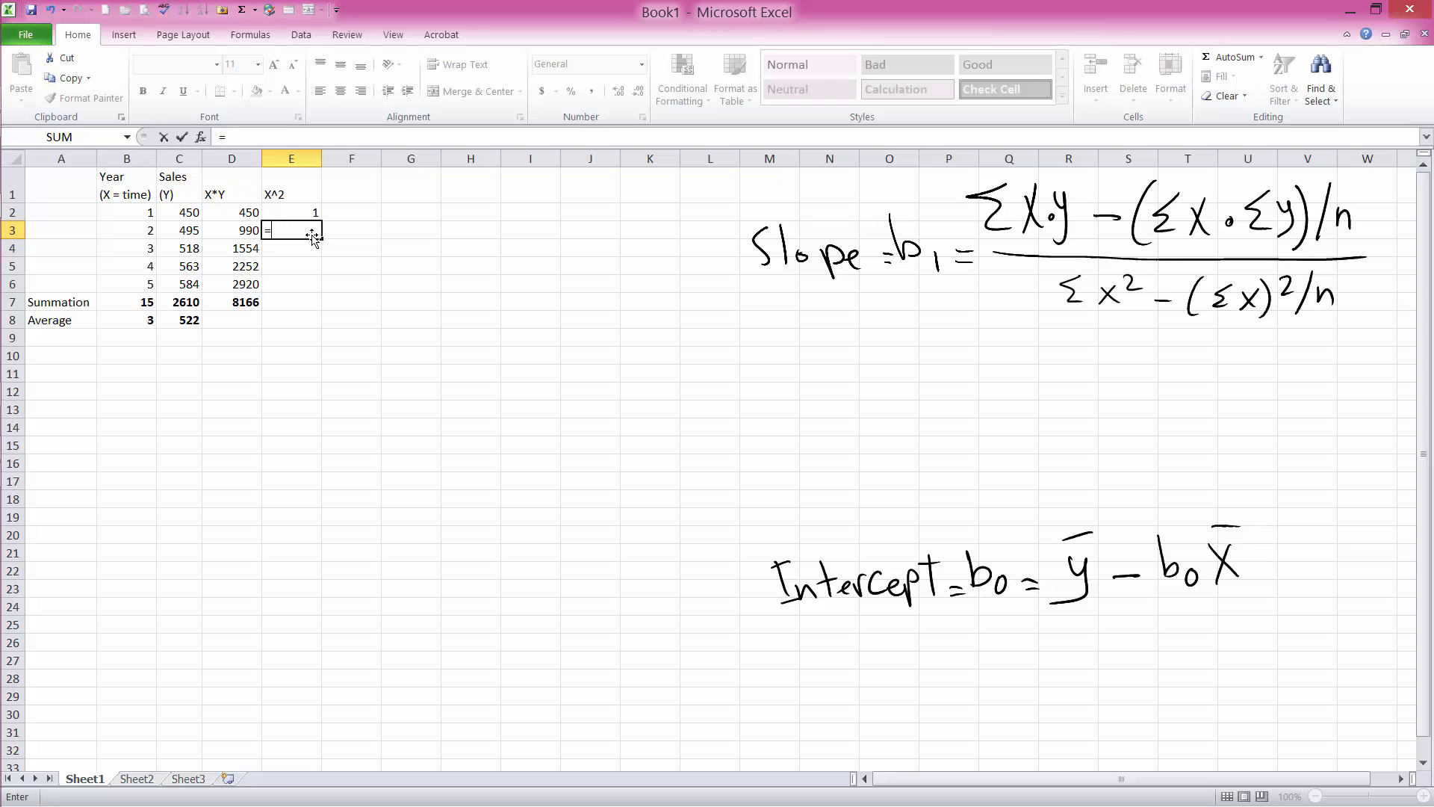
left_click(126, 232)
type("^2")
key("BackSpace")
type("2")
key("Return")
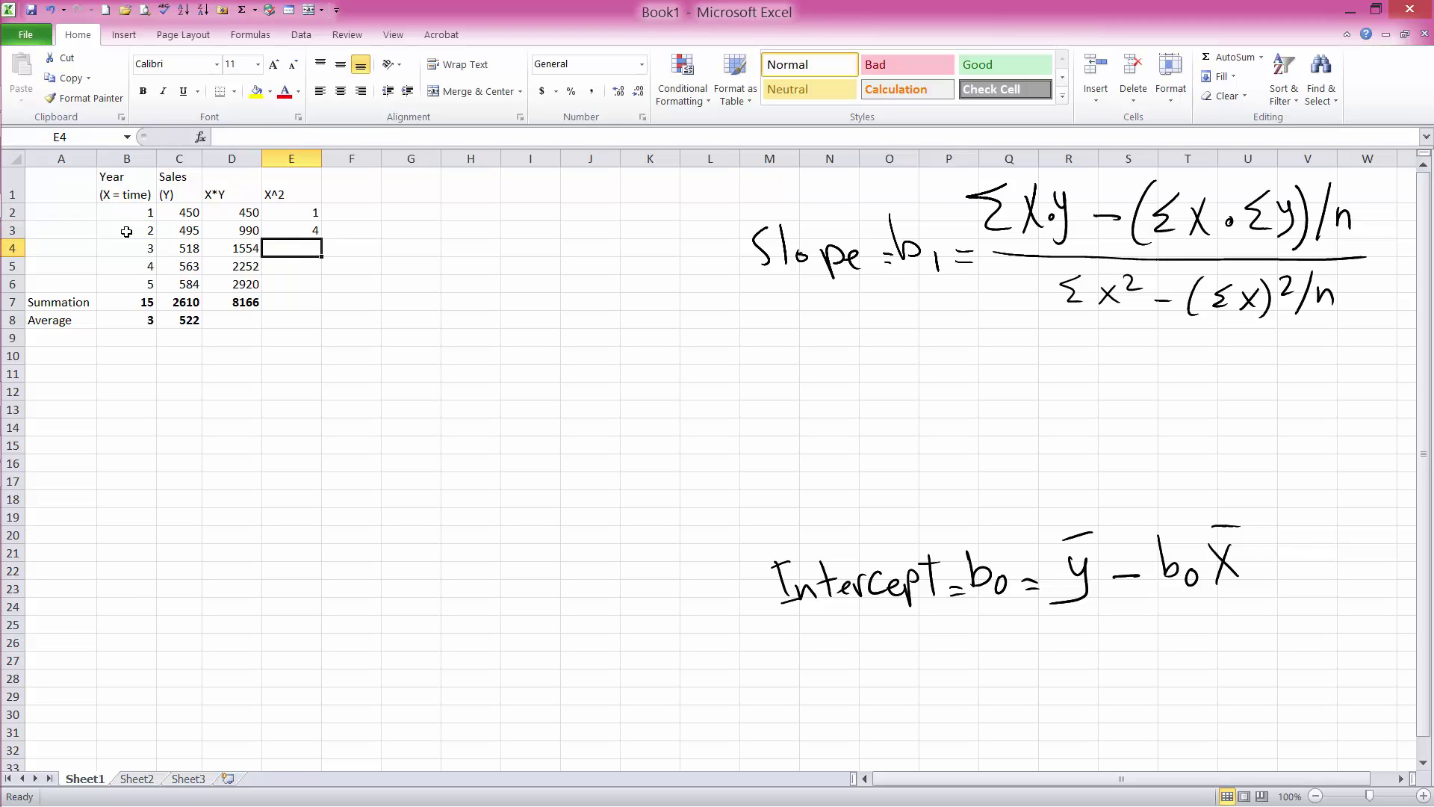
left_click(309, 237)
left_click_drag(322, 239, 322, 290)
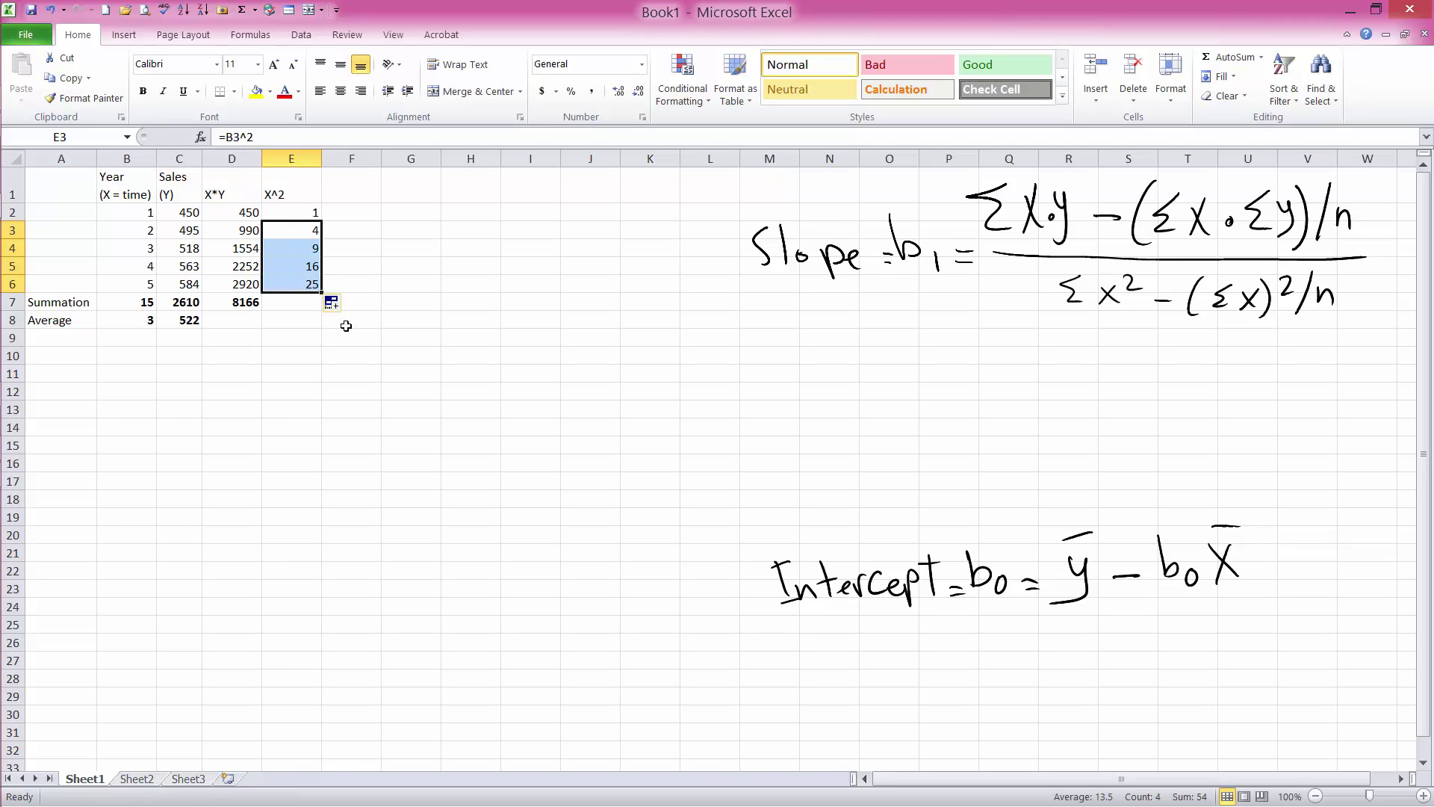
left_click(310, 283)
left_click(145, 283)
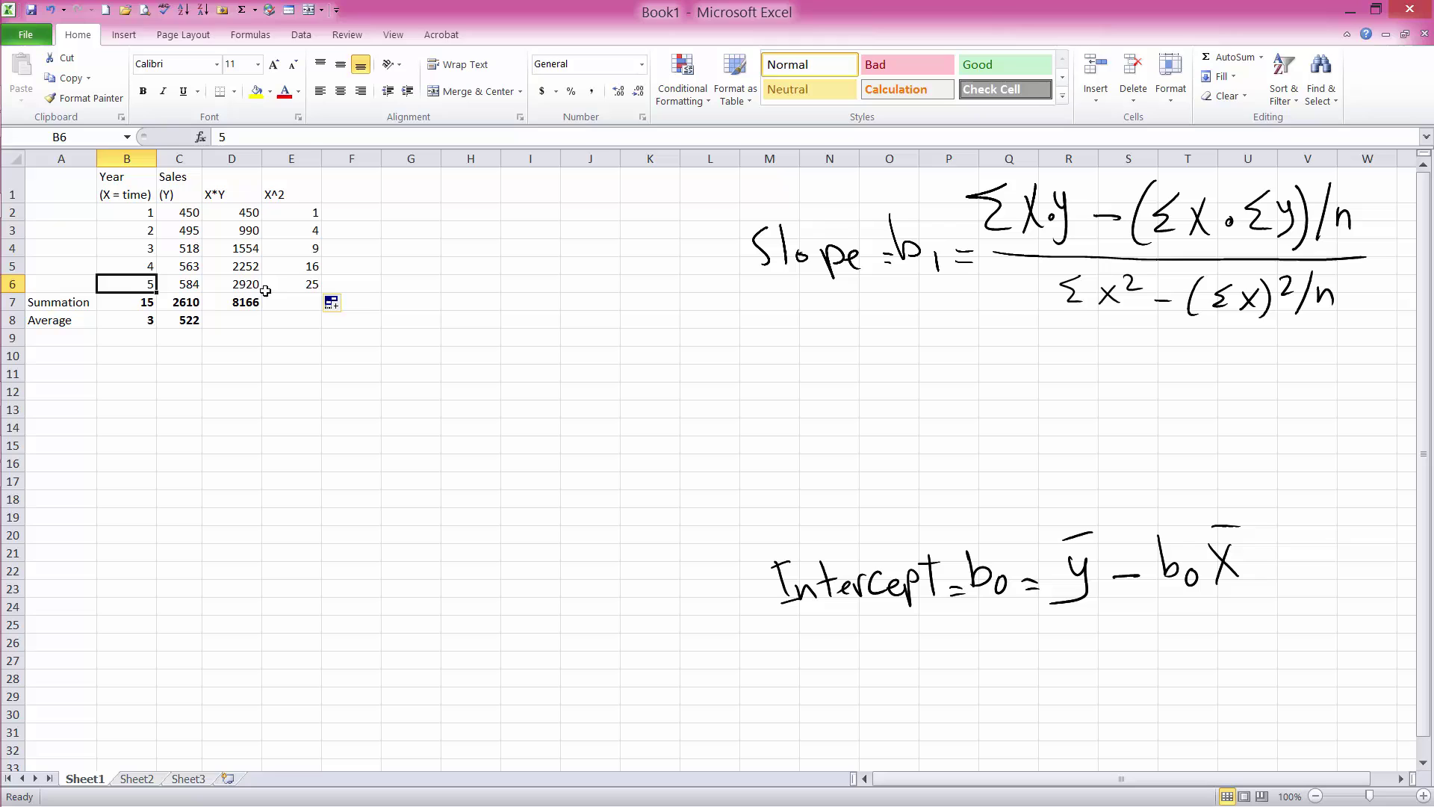
left_click(294, 287)
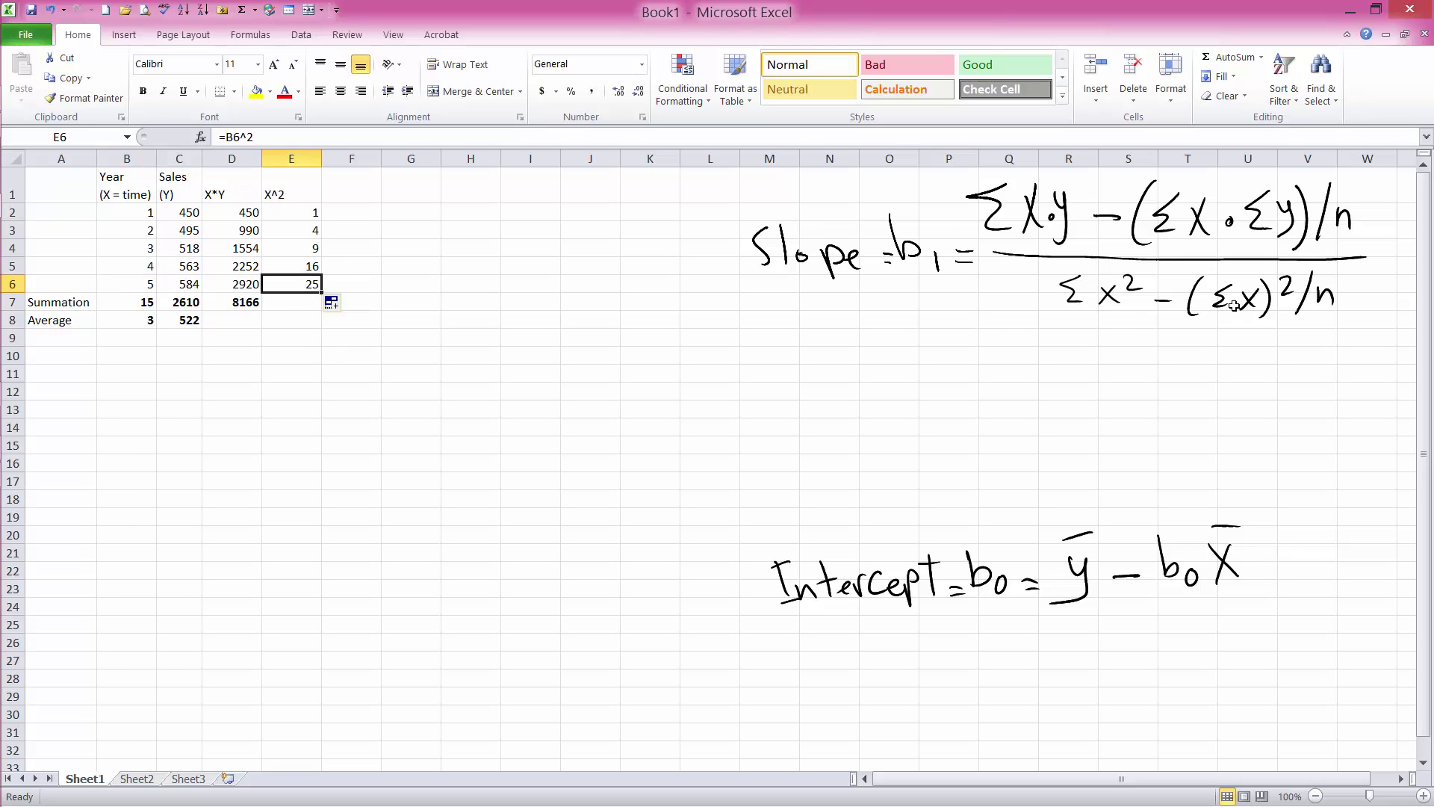
AutoSum the squares in E7, giving 55
mouse_move(1071, 282)
left_mouse_down()
mouse_move(1128, 262)
mouse_move(1086, 305)
left_mouse_up()
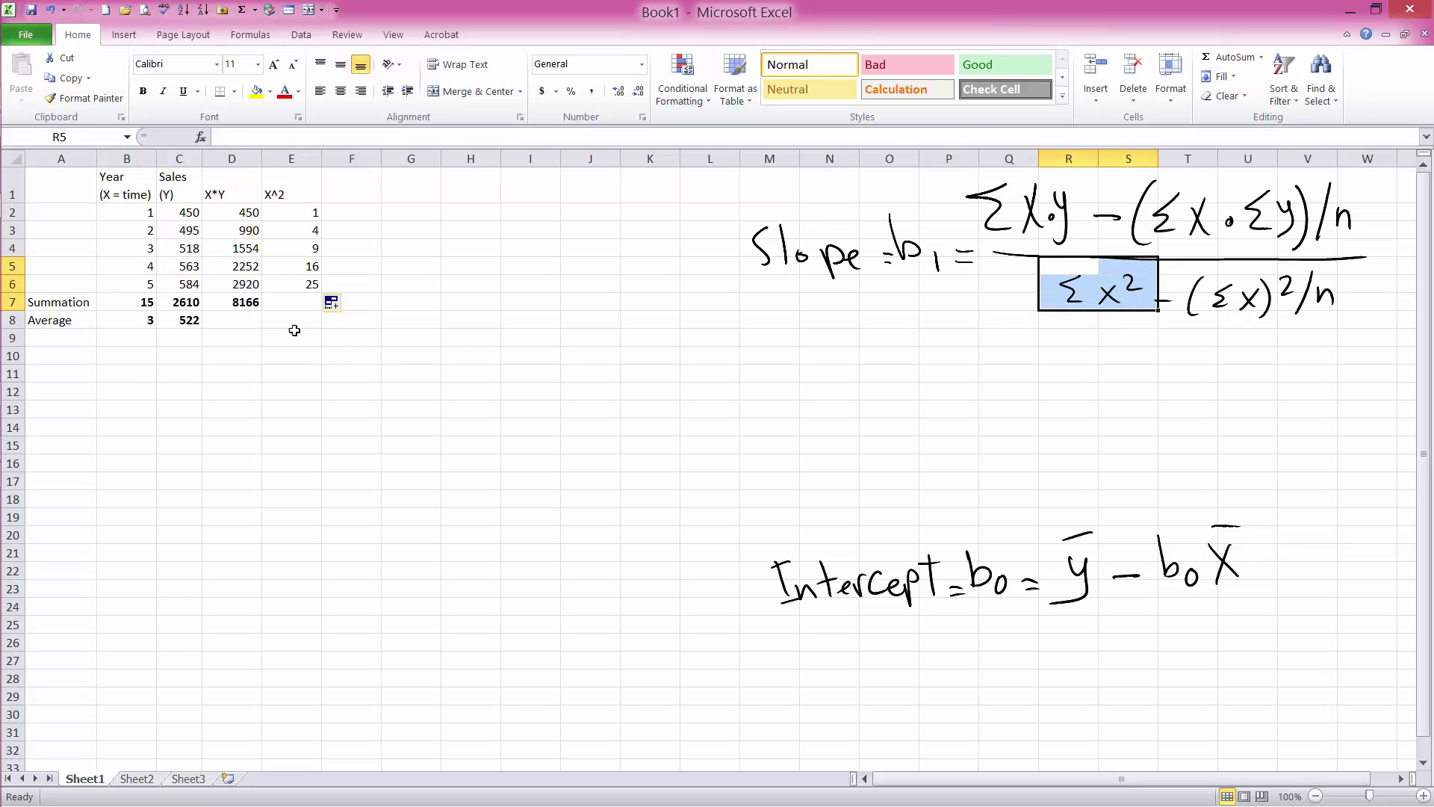
left_click(297, 305)
left_click(241, 10)
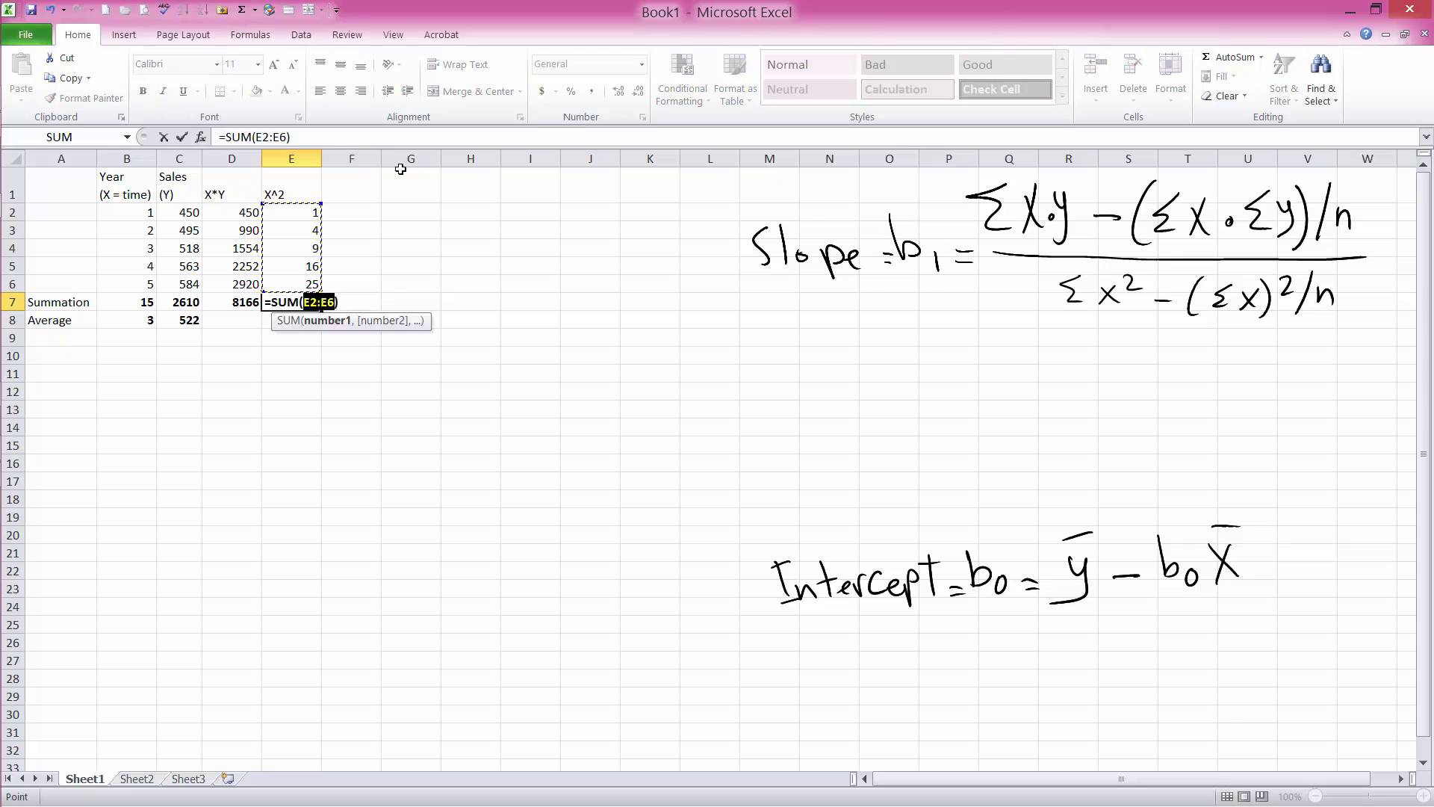
key("Return")
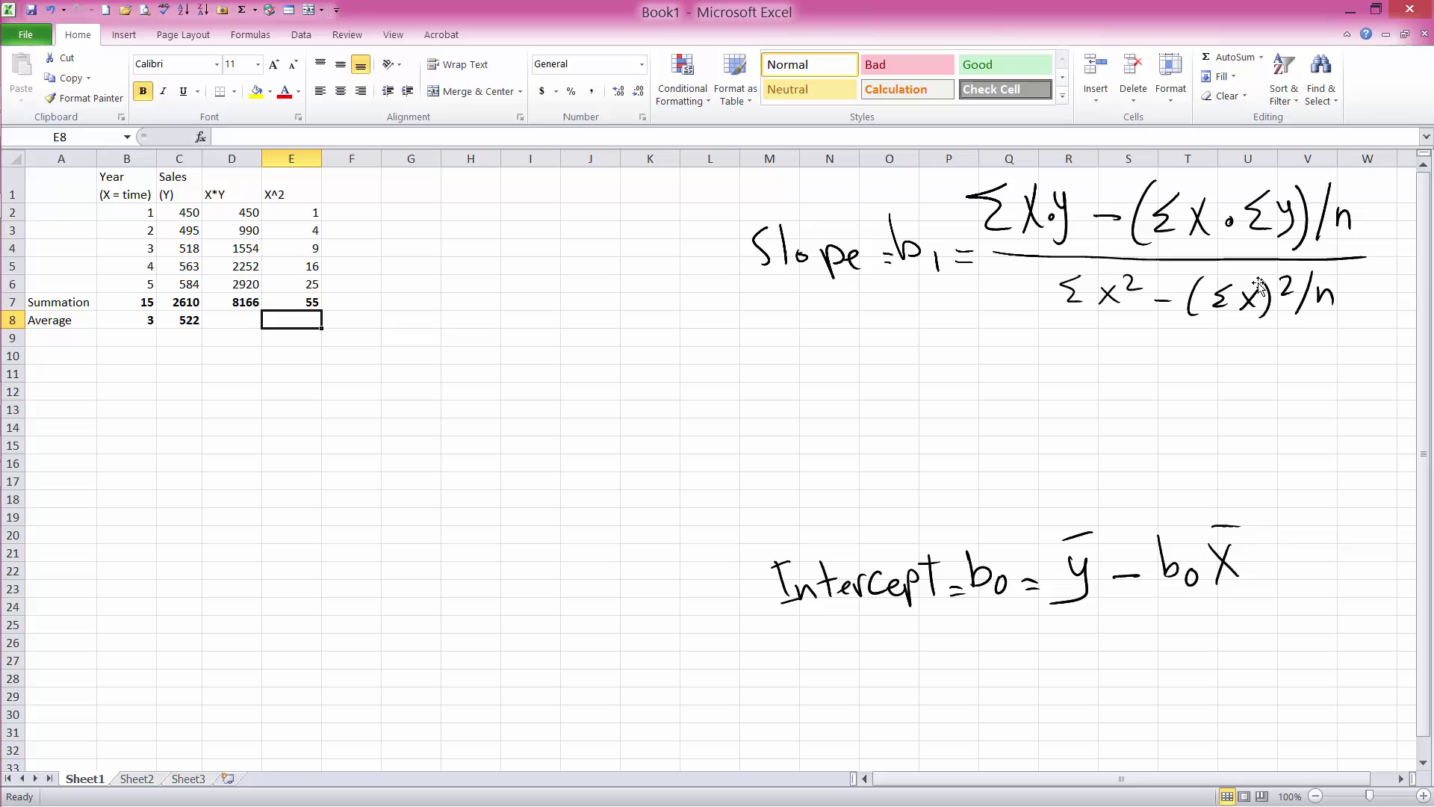
Type the label '(sum of X)^2=' in G2 and widen column G to fit it
left_click(1207, 278)
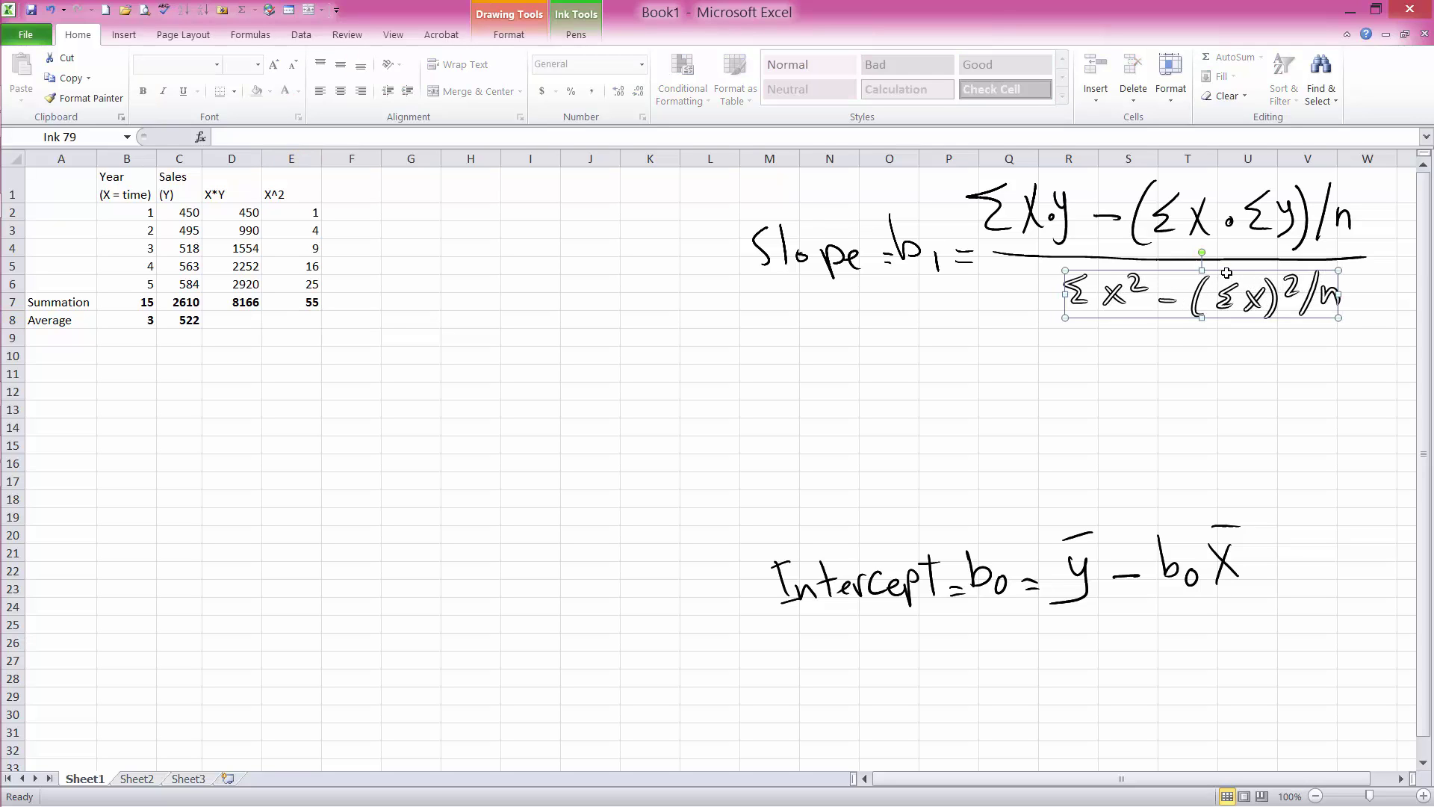
left_click_drag(1225, 274, 1265, 309)
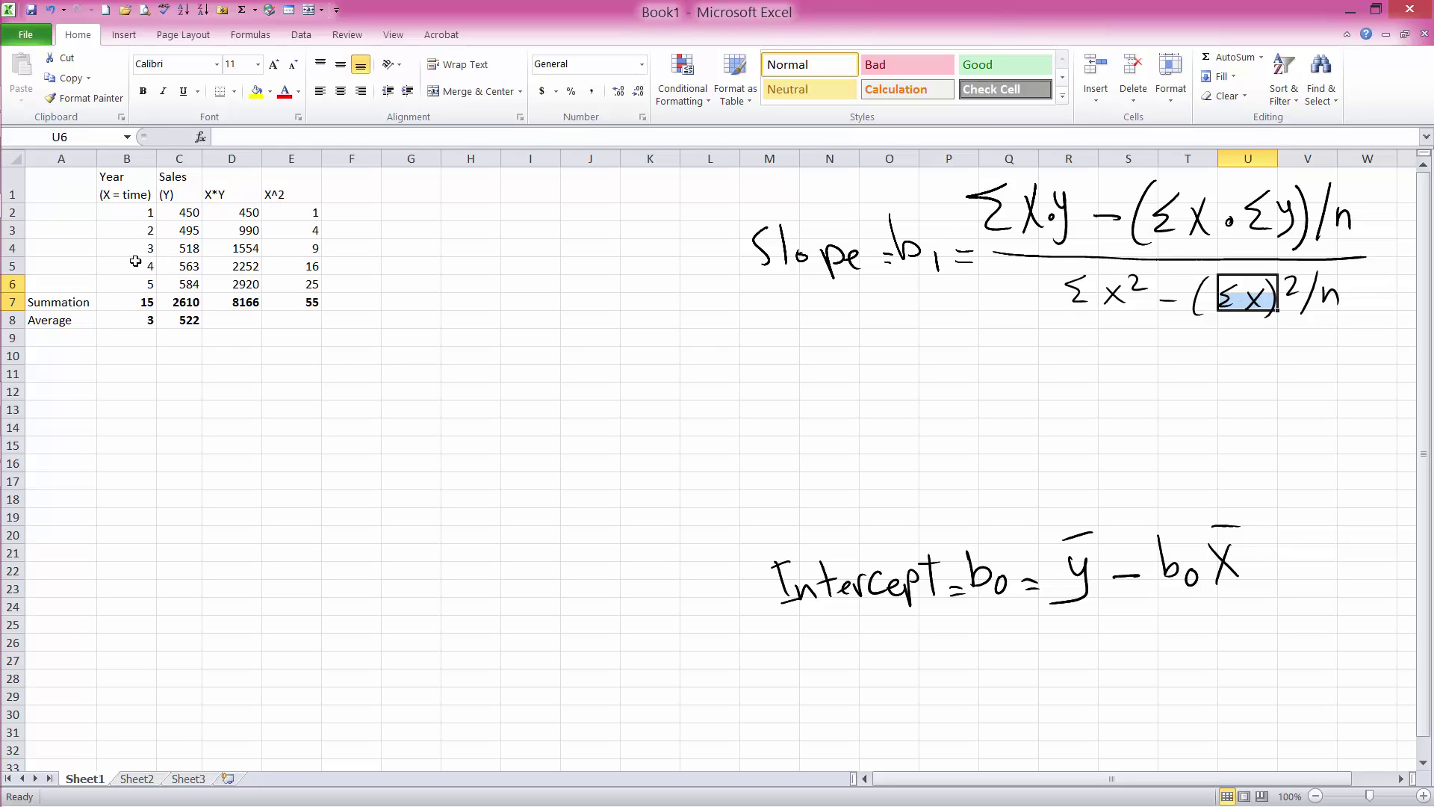
left_click(136, 305)
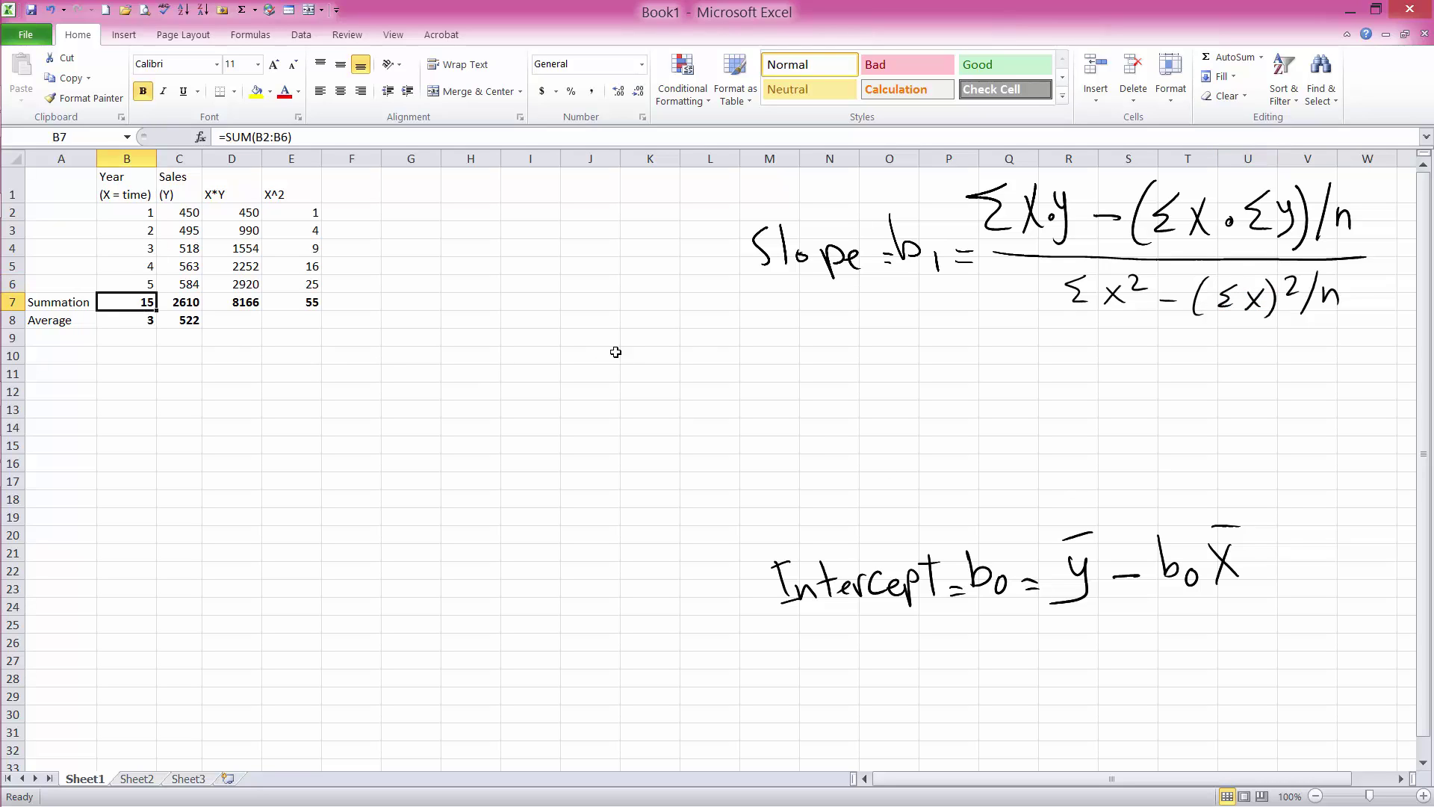
left_click(414, 211)
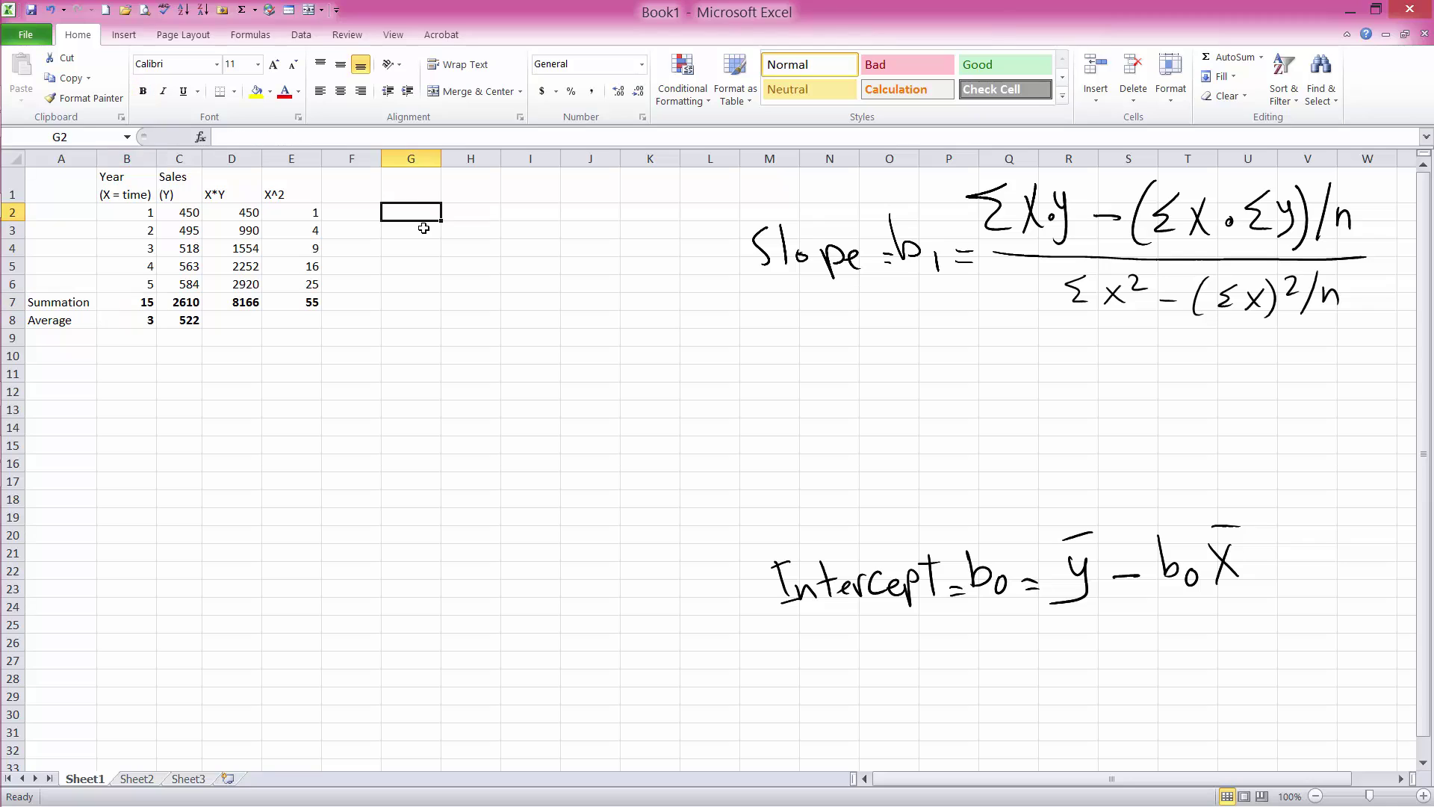
type("s")
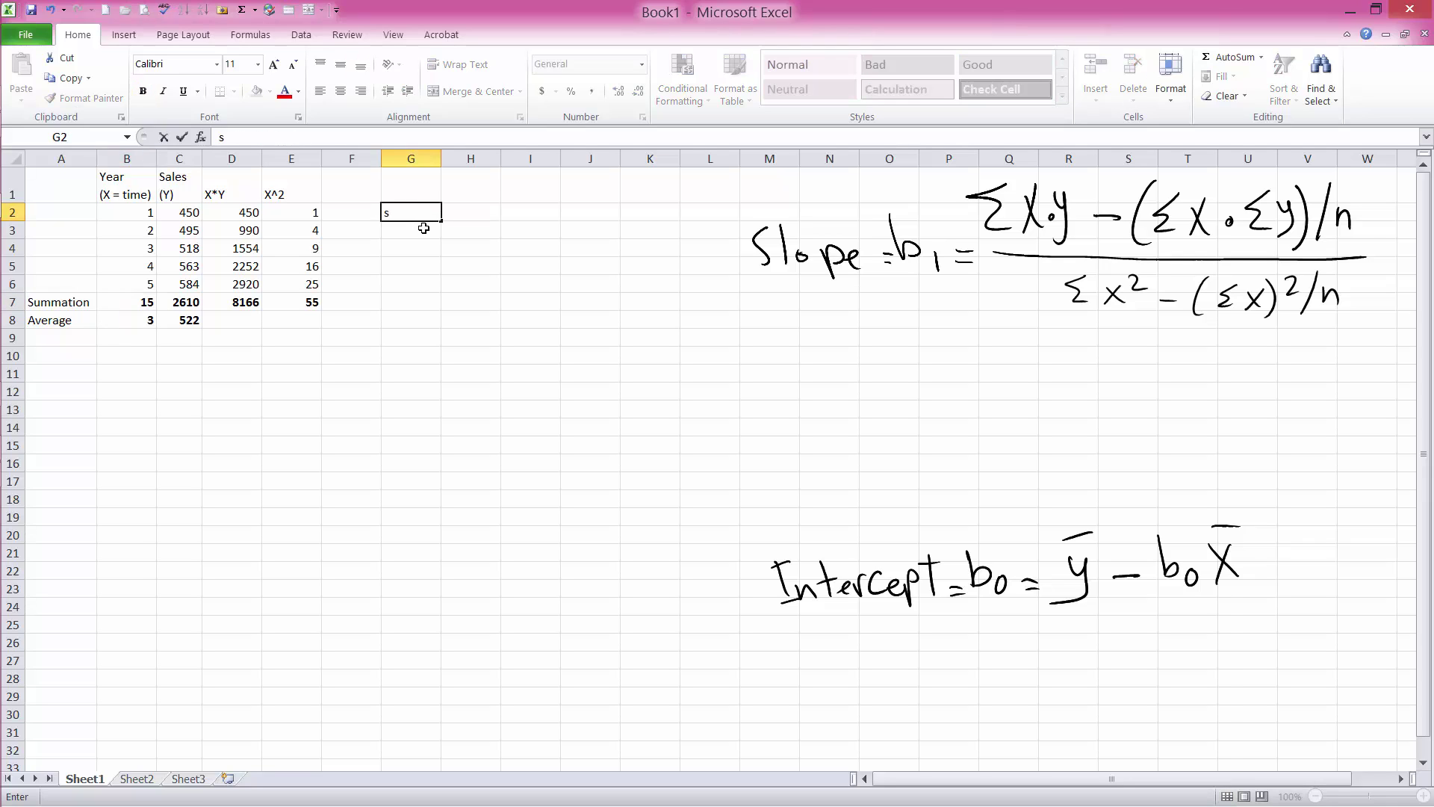
type("um of X)")
left_click(388, 215)
type("(")
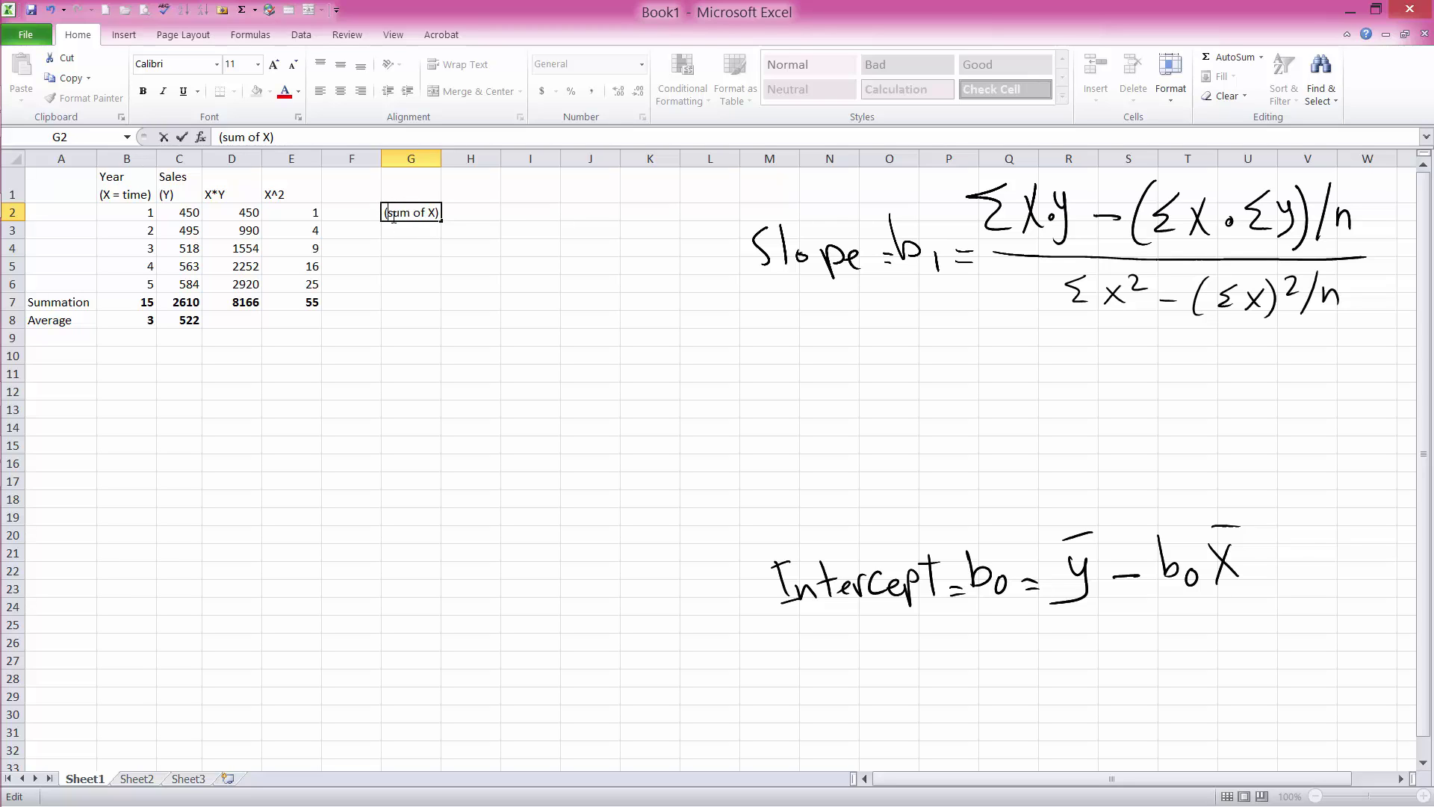
double_click(434, 213)
left_click(435, 213)
type("^2=")
left_click(515, 217)
left_click_drag(442, 156, 465, 156)
Enter =B7^2 in H2, giving 225
left_click(494, 217)
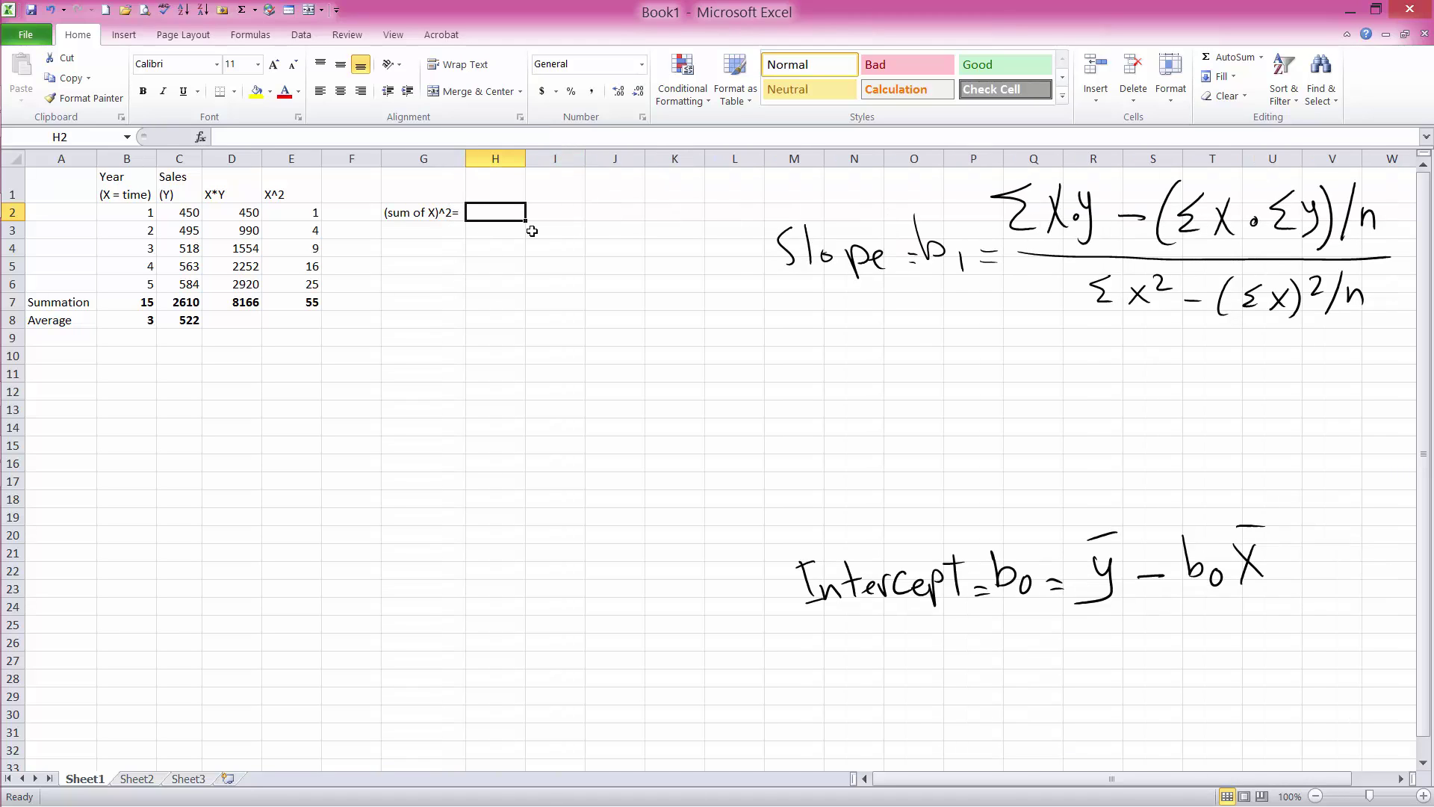
type("=")
left_click(124, 302)
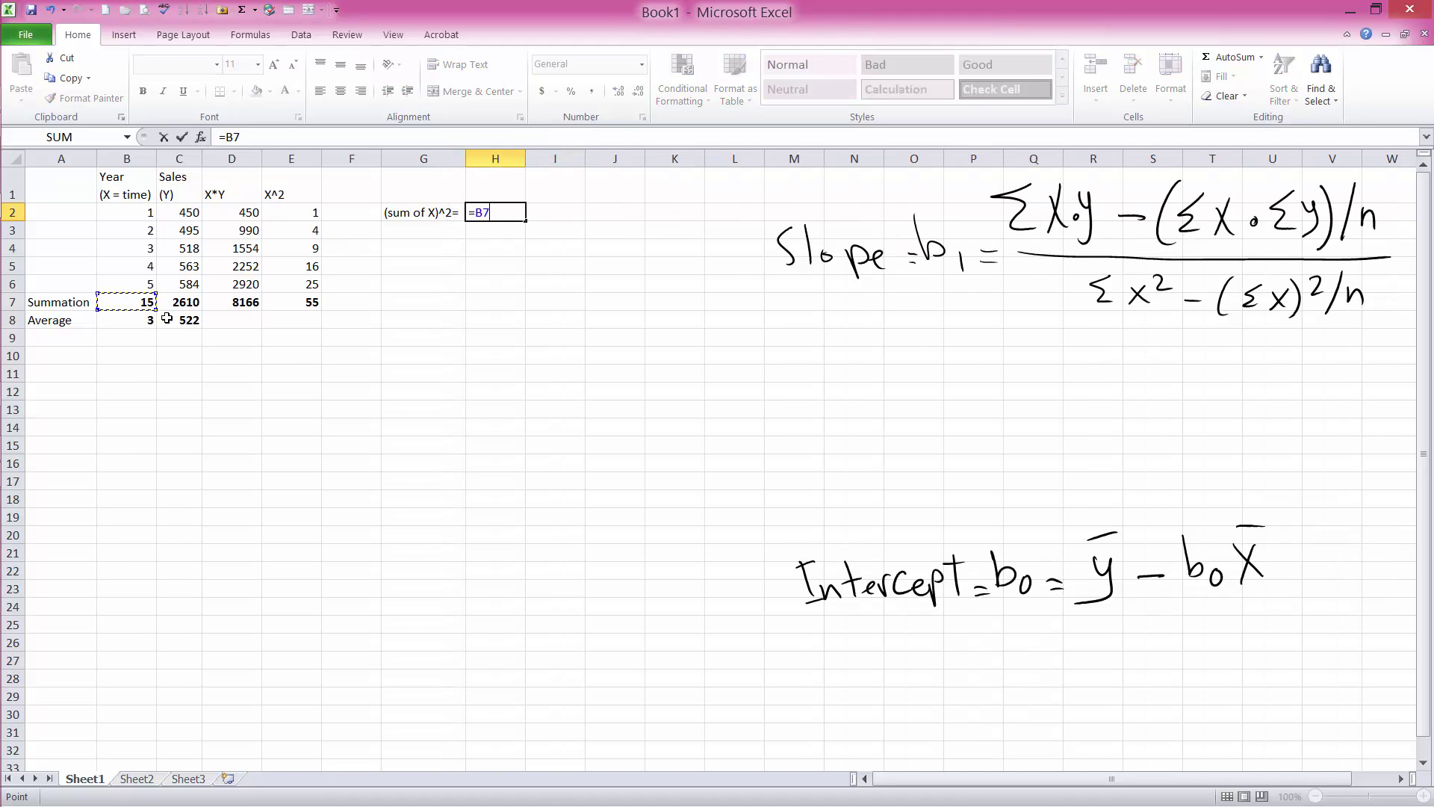
type("^2")
key("Return")
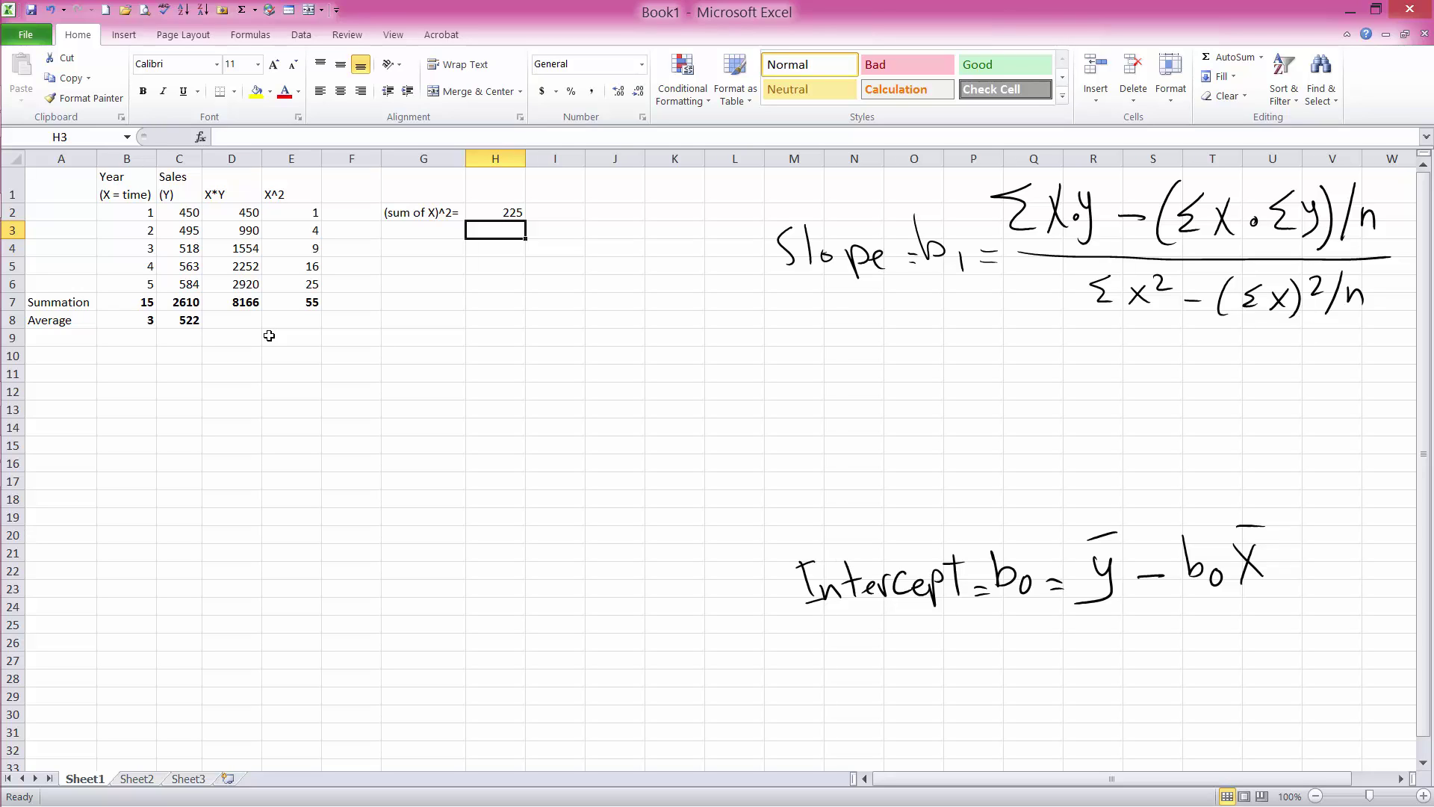
left_click(852, 372)
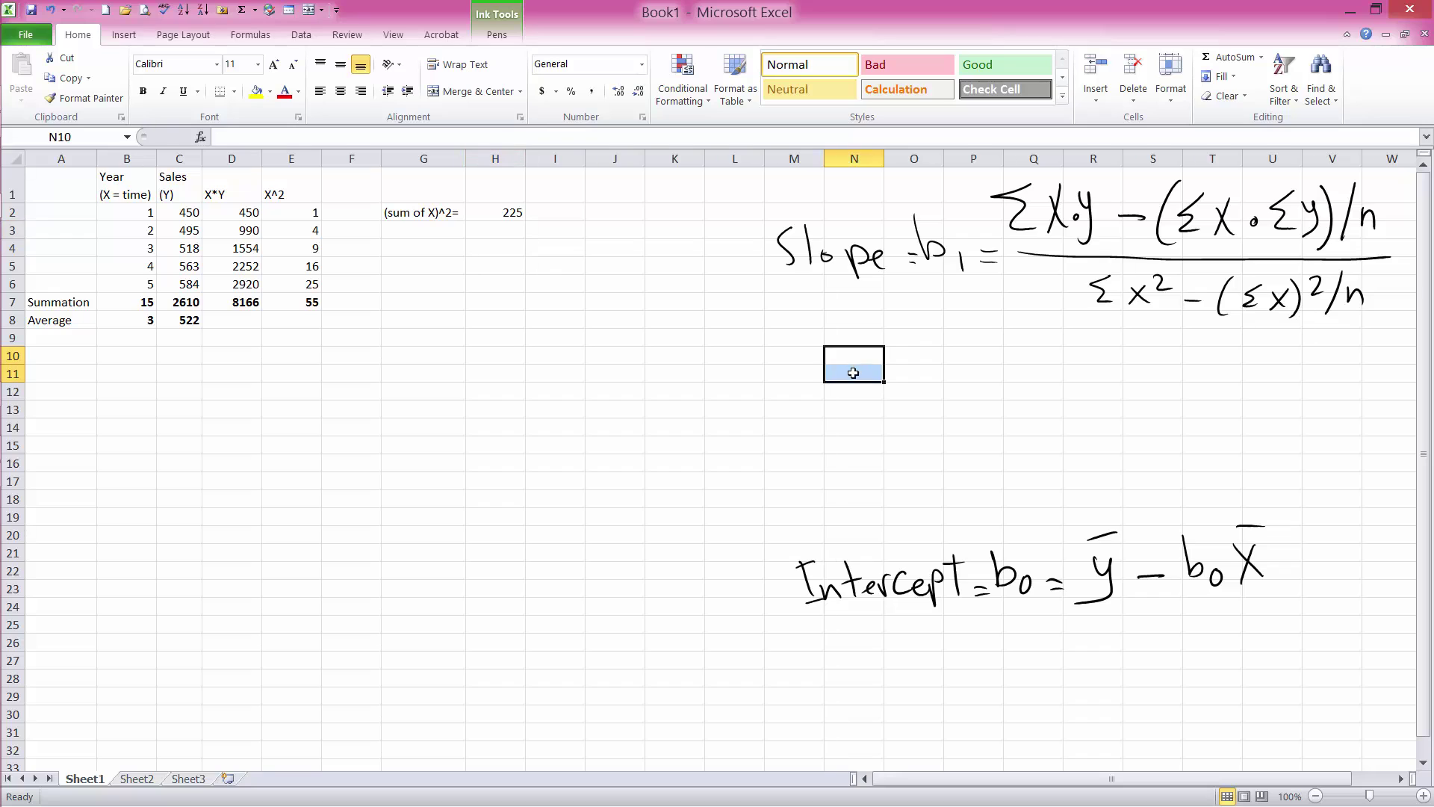
With the Pen, circle the 8166 total and handwrite '= 8166 − (15×2610)/5' over a fraction bar
left_click(497, 34)
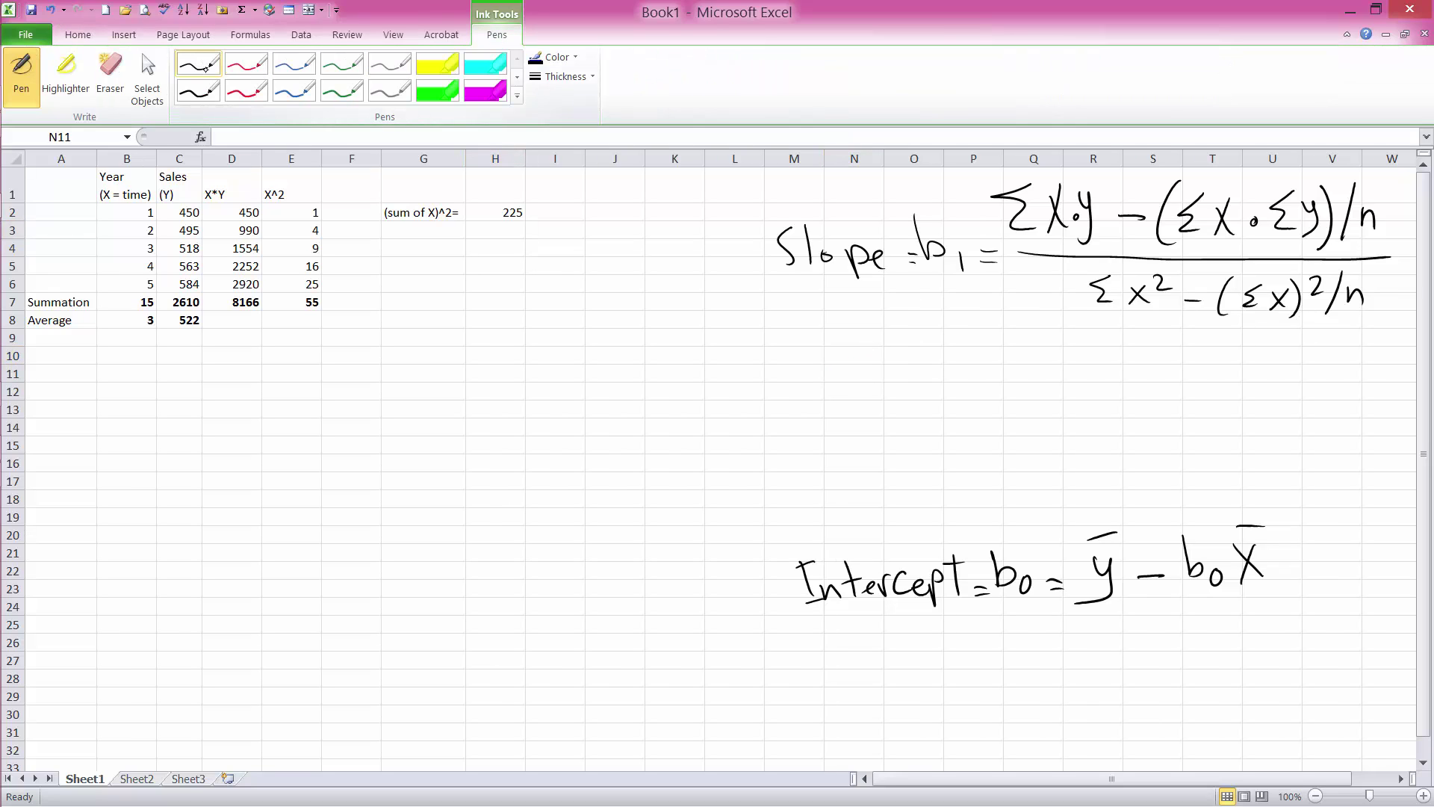
left_click_drag(843, 372, 867, 372)
left_click_drag(852, 383, 875, 382)
mouse_move(240, 296)
left_mouse_down()
mouse_move(270, 301)
mouse_move(242, 296)
left_mouse_up()
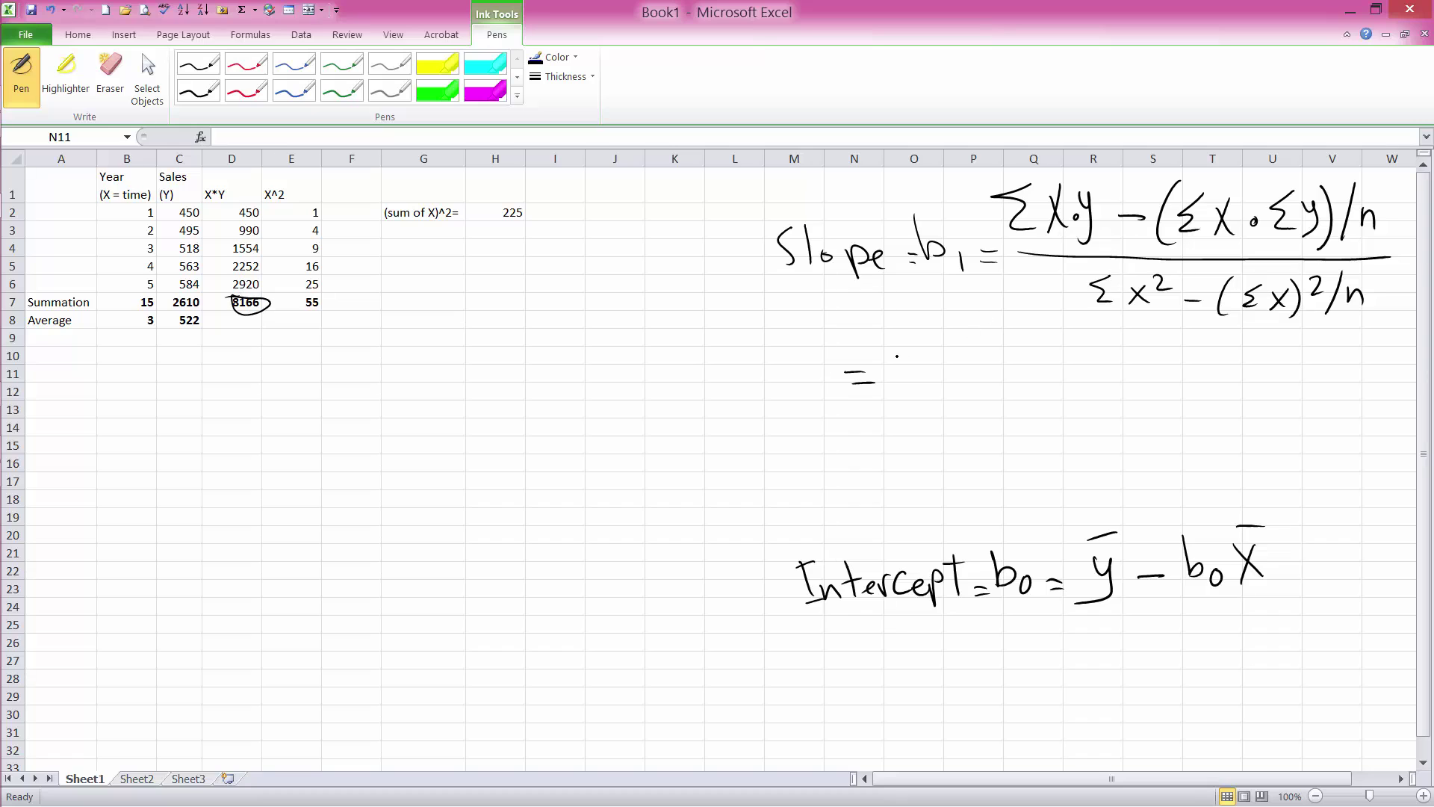
mouse_move(914, 349)
left_mouse_down()
mouse_move(934, 375)
mouse_move(1056, 382)
left_mouse_up()
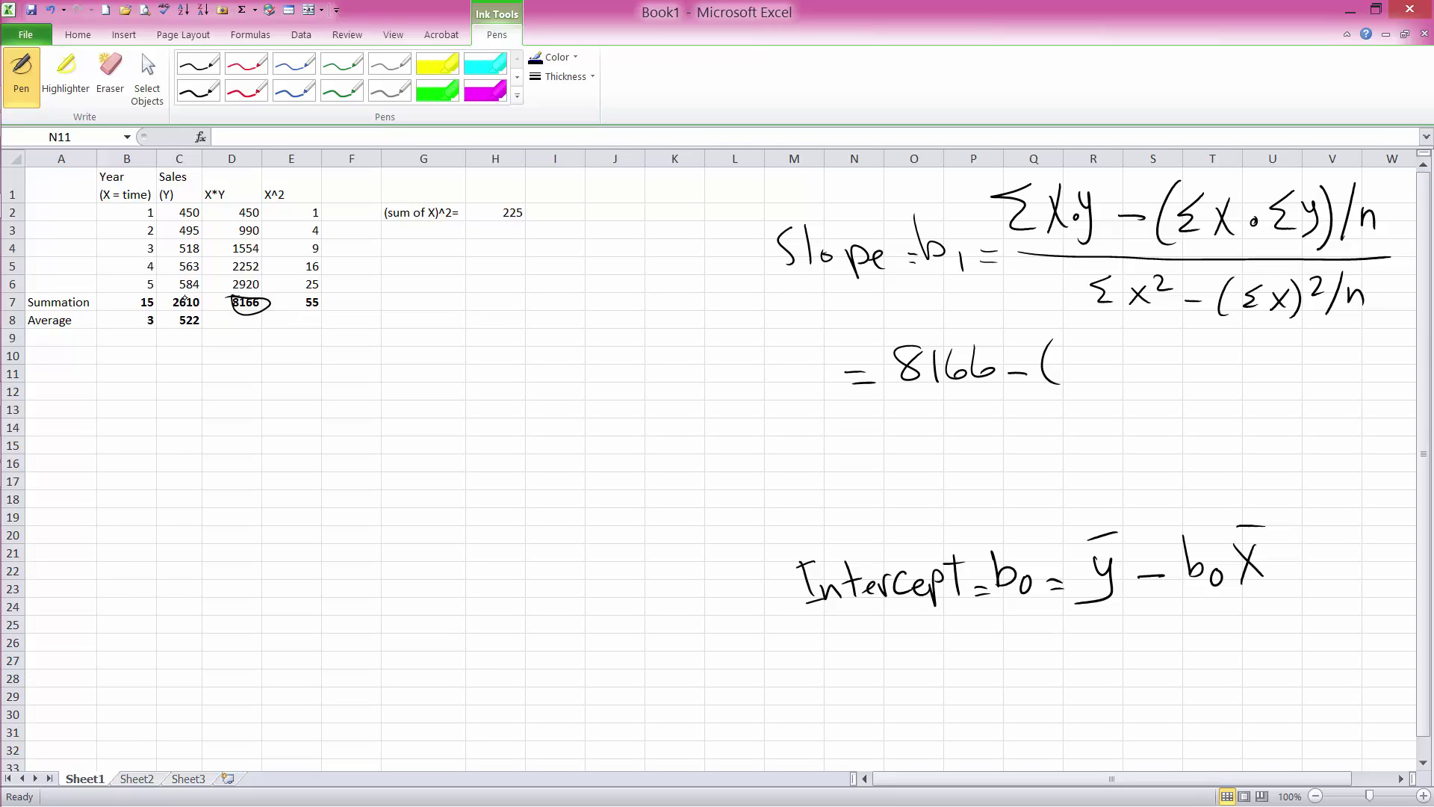
mouse_move(1070, 358)
left_mouse_down()
mouse_move(1076, 382)
mouse_move(1113, 356)
mouse_move(1139, 382)
left_mouse_up()
mouse_move(1143, 367)
left_mouse_down()
mouse_move(1125, 378)
mouse_move(1151, 370)
left_mouse_up()
mouse_move(1164, 358)
left_mouse_down()
mouse_move(1182, 381)
mouse_move(1227, 371)
mouse_move(1225, 358)
left_mouse_up()
mouse_move(1240, 345)
left_mouse_down()
mouse_move(1241, 381)
mouse_move(1261, 382)
mouse_move(1307, 348)
left_mouse_up()
left_click_drag(950, 396, 1312, 387)
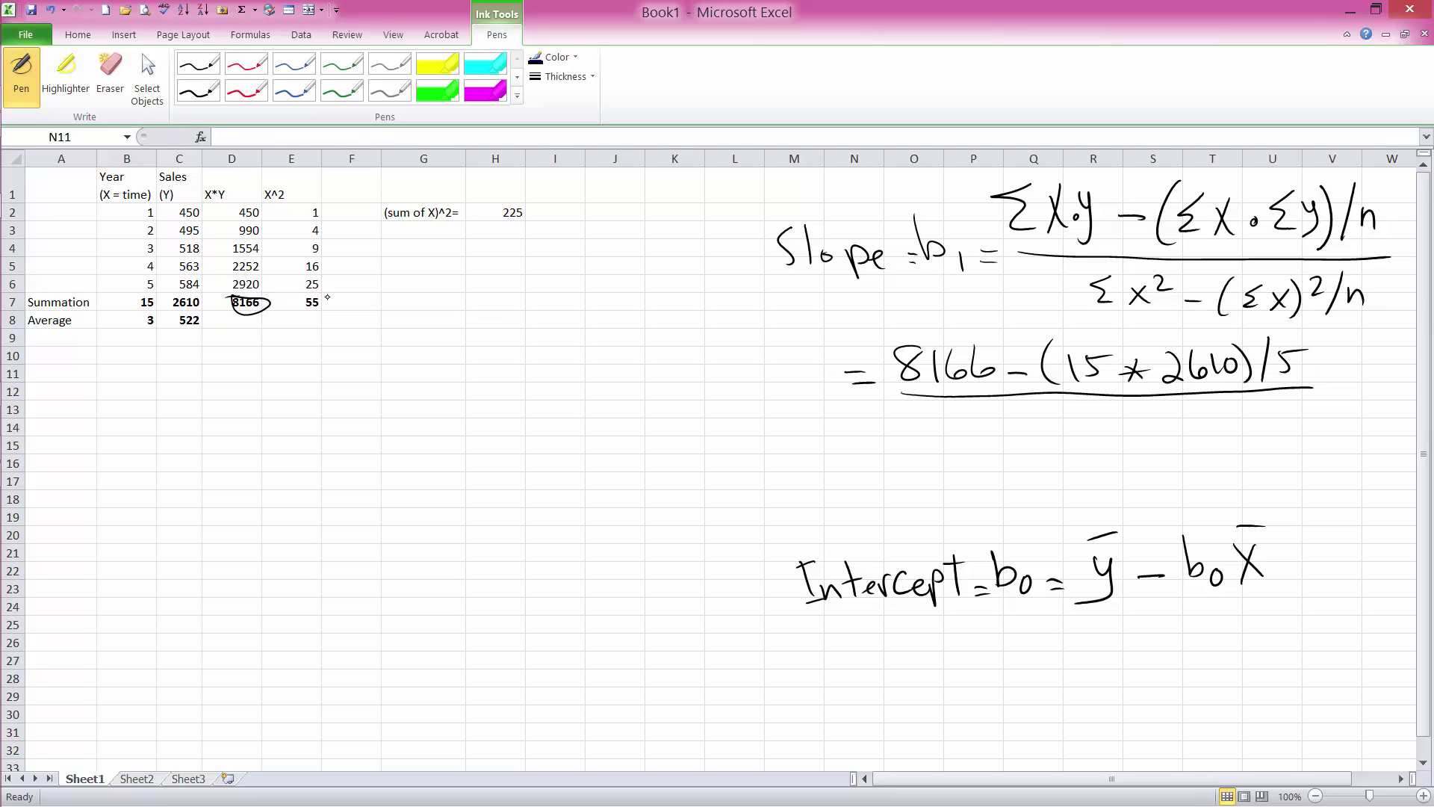
Circle the 55 total and handwrite the denominator 55 − (225/5)
left_click_drag(327, 298, 322, 295)
mouse_move(980, 410)
left_mouse_down()
mouse_move(971, 437)
mouse_move(1003, 410)
mouse_move(1005, 441)
left_mouse_up()
left_click_drag(1013, 412, 1044, 409)
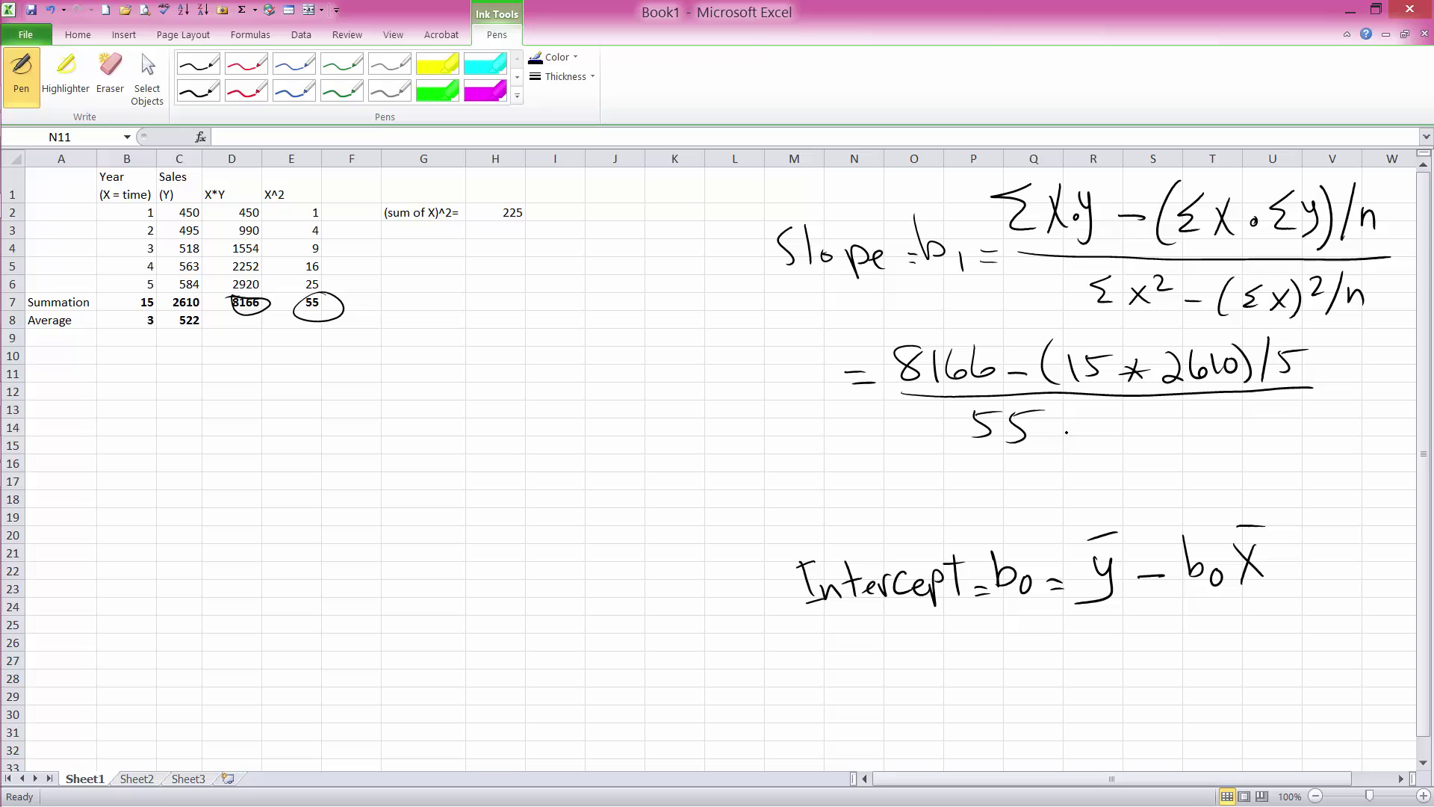
mouse_move(1066, 434)
left_mouse_down()
mouse_move(1093, 434)
mouse_move(1120, 461)
left_mouse_up()
mouse_move(1135, 418)
left_mouse_down()
mouse_move(1158, 442)
mouse_move(1188, 442)
mouse_move(1215, 415)
mouse_move(1211, 450)
left_mouse_up()
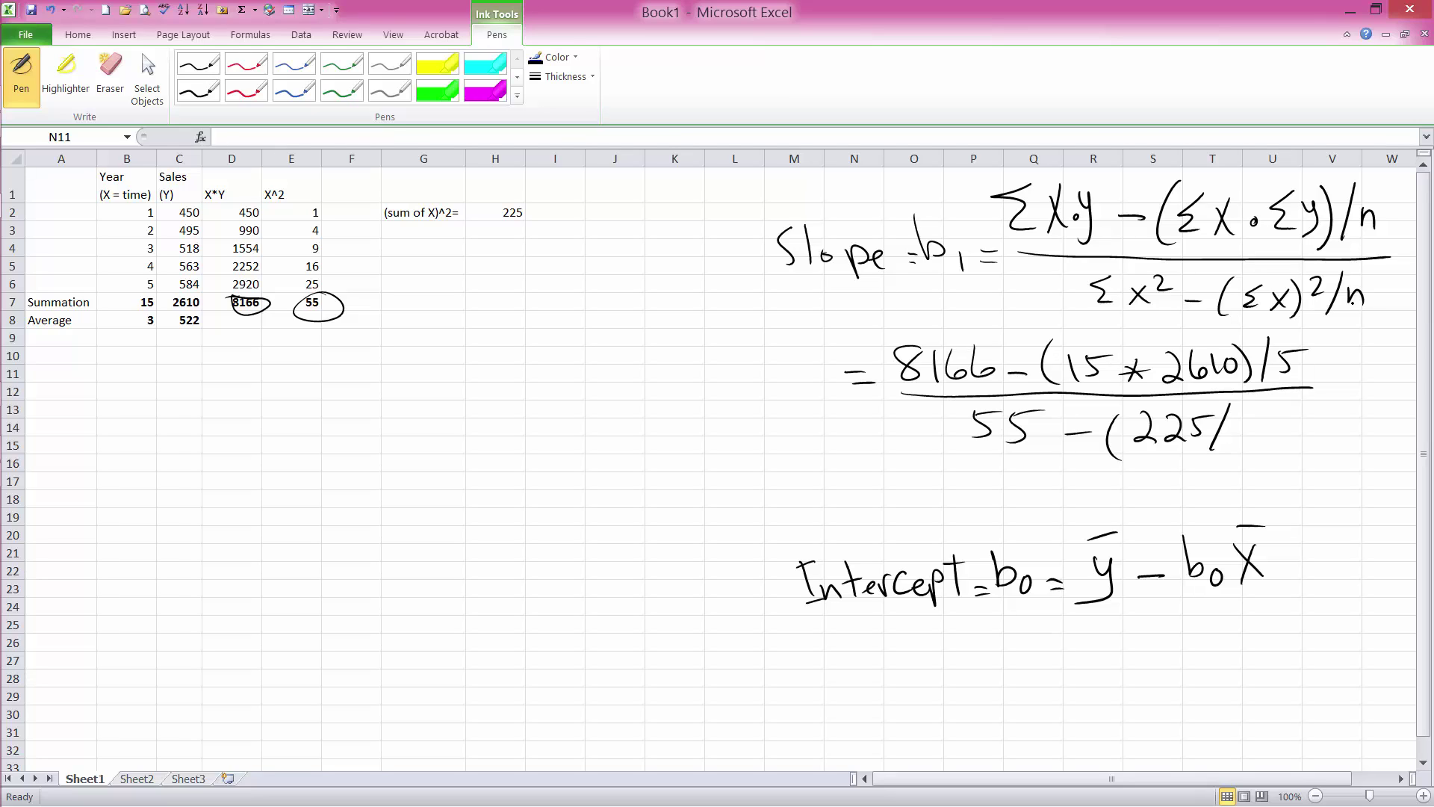
left_click_drag(1243, 419, 1239, 445)
mouse_move(1242, 418)
left_mouse_down()
mouse_move(1261, 416)
mouse_move(1258, 457)
left_mouse_up()
Begin the next line of working with an equals sign and 8166
left_click_drag(862, 481, 881, 485)
left_click_drag(865, 492, 889, 494)
mouse_move(935, 457)
left_mouse_down()
mouse_move(920, 484)
mouse_move(934, 464)
left_mouse_up()
mouse_move(947, 460)
left_mouse_down()
mouse_move(949, 482)
mouse_move(994, 471)
mouse_move(1087, 486)
mouse_move(1121, 466)
mouse_move(1135, 487)
mouse_move(1165, 471)
left_mouse_up()
Handwrite (8166 − 7830)/(55 − 45) = 336/10 = 33.6
left_click(1018, 478)
left_click_drag(926, 499, 1196, 497)
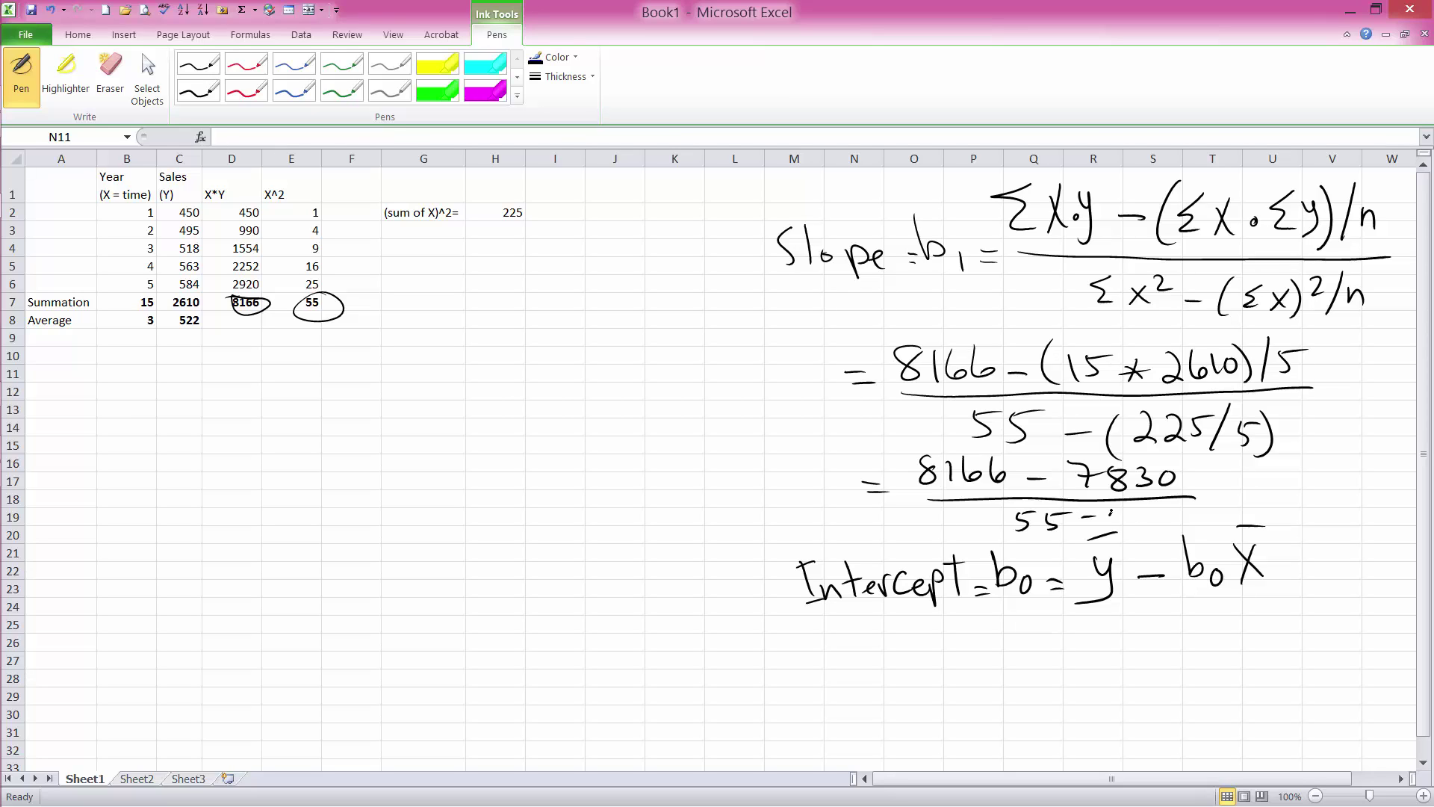
left_click_drag(1135, 514, 1141, 524)
mouse_move(1270, 465)
left_mouse_down()
mouse_move(1286, 469)
mouse_move(1275, 482)
mouse_move(1303, 483)
left_mouse_up()
mouse_move(1322, 463)
left_mouse_down()
mouse_move(1339, 493)
mouse_move(1309, 513)
mouse_move(1407, 505)
left_mouse_up()
left_click(1394, 511)
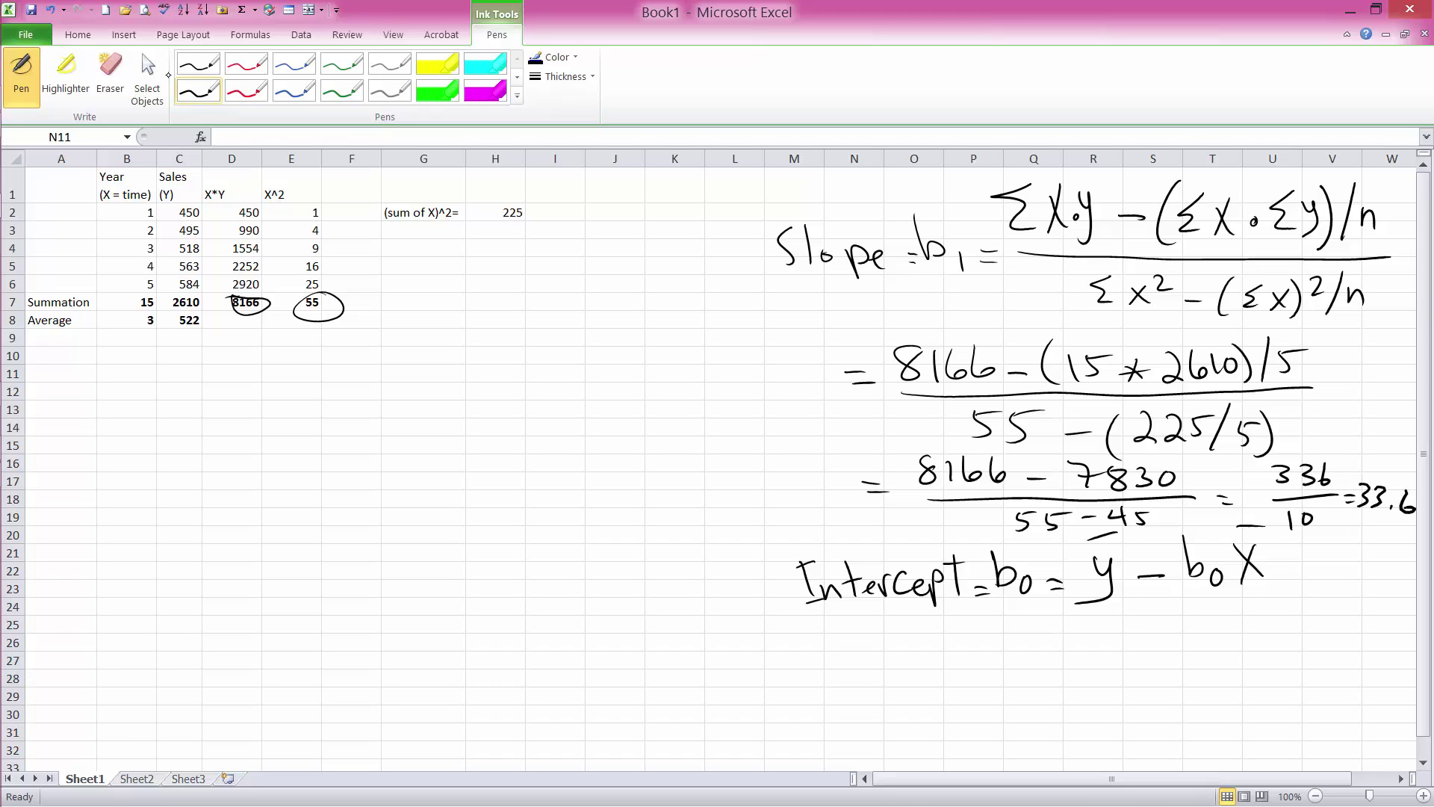
Erase the stray ink dash near 10 and return to the black pen
left_click(110, 75)
left_click(1252, 529)
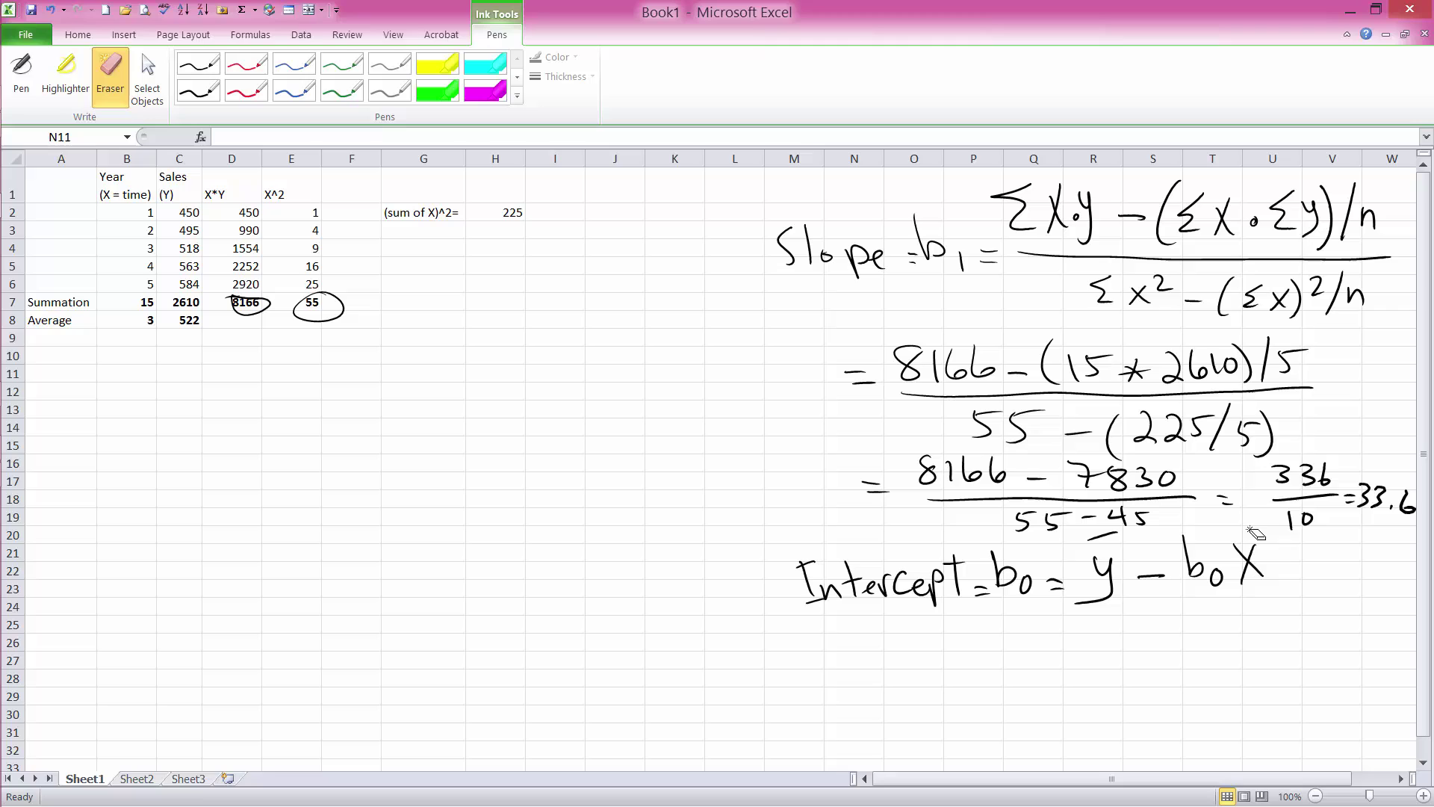
left_click(211, 66)
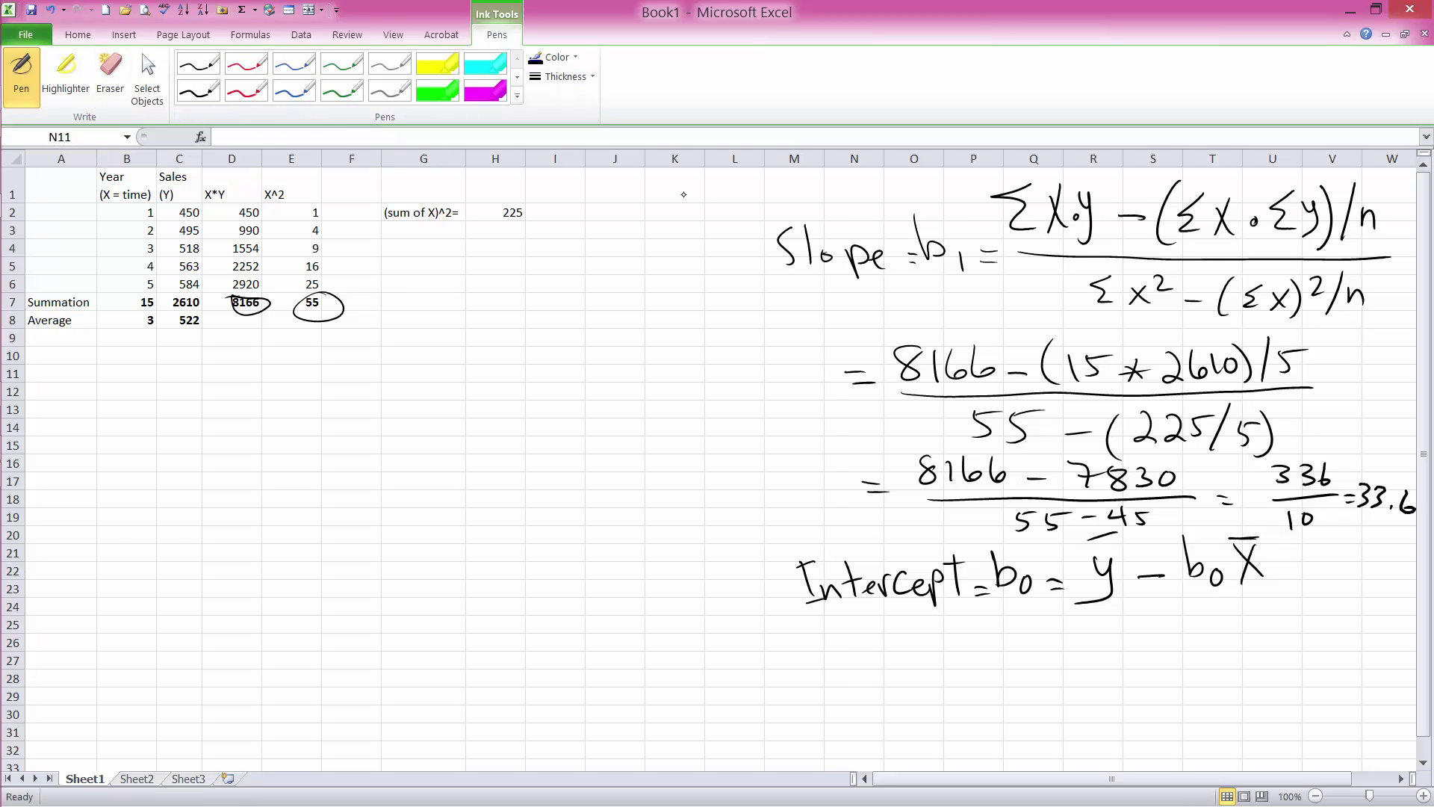
Highlight the full slope working in yellow, from the formula down to the 33.6 result
left_click(437, 63)
mouse_move(799, 191)
left_mouse_down()
mouse_move(775, 189)
mouse_move(1315, 193)
mouse_move(1345, 224)
mouse_move(1335, 257)
mouse_move(867, 299)
mouse_move(919, 329)
mouse_move(1374, 336)
mouse_move(926, 377)
mouse_move(1248, 381)
mouse_move(911, 433)
mouse_move(1356, 456)
mouse_move(926, 493)
mouse_move(1048, 525)
mouse_move(1009, 531)
mouse_move(1408, 523)
mouse_move(1396, 478)
mouse_move(1360, 434)
mouse_move(1270, 373)
mouse_move(1382, 310)
mouse_move(1240, 251)
mouse_move(1389, 191)
mouse_move(1233, 176)
left_mouse_up()
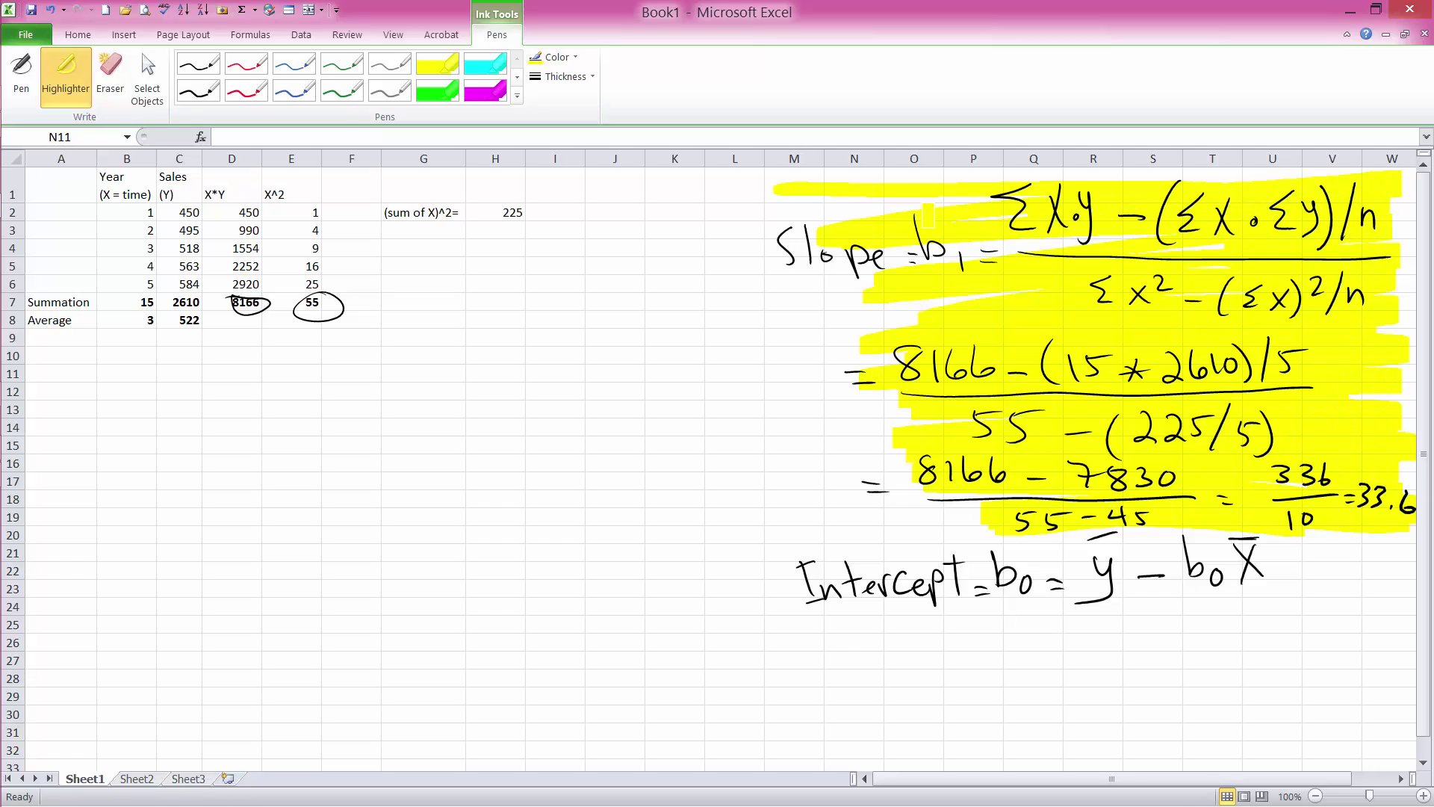
mouse_move(929, 215)
left_mouse_down()
mouse_move(763, 196)
mouse_move(773, 273)
mouse_move(1083, 486)
mouse_move(958, 517)
mouse_move(897, 448)
mouse_move(900, 358)
mouse_move(997, 250)
mouse_move(777, 227)
mouse_move(822, 282)
mouse_move(789, 344)
mouse_move(867, 418)
mouse_move(900, 496)
left_mouse_up()
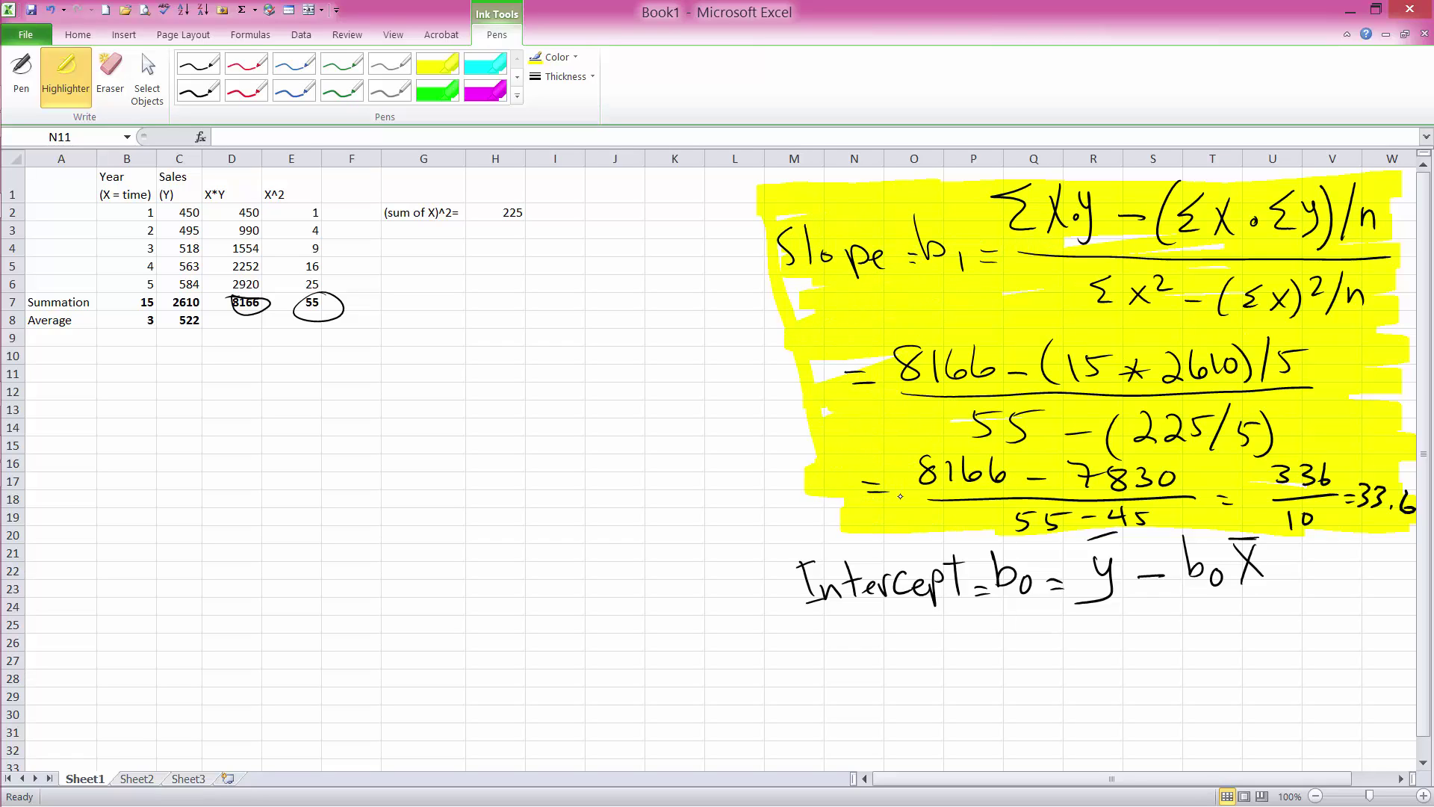
mouse_move(871, 373)
left_mouse_down()
mouse_move(810, 284)
mouse_move(1043, 253)
left_mouse_up()
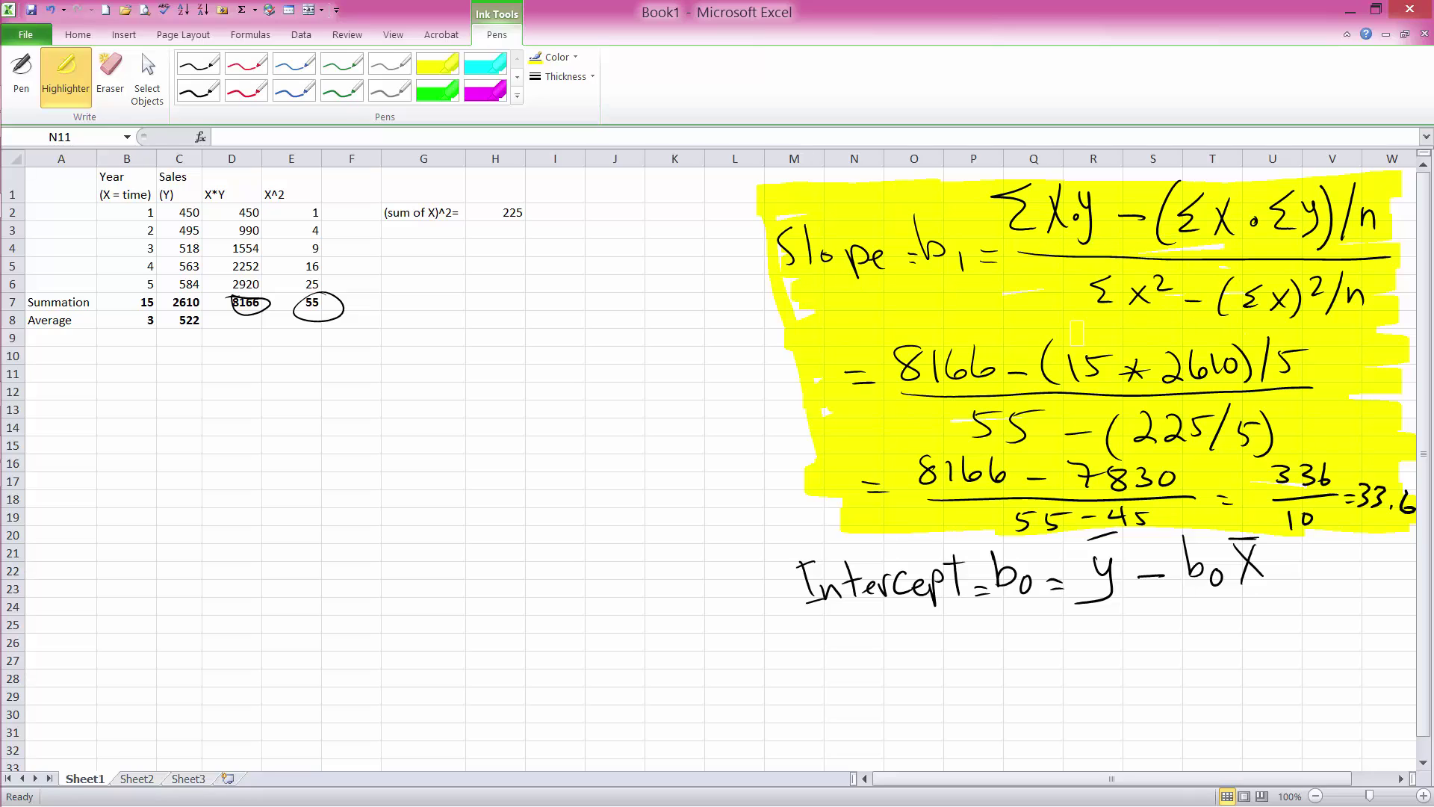
Erase and redraw the bar over y in the handwritten intercept formula
left_click(210, 64)
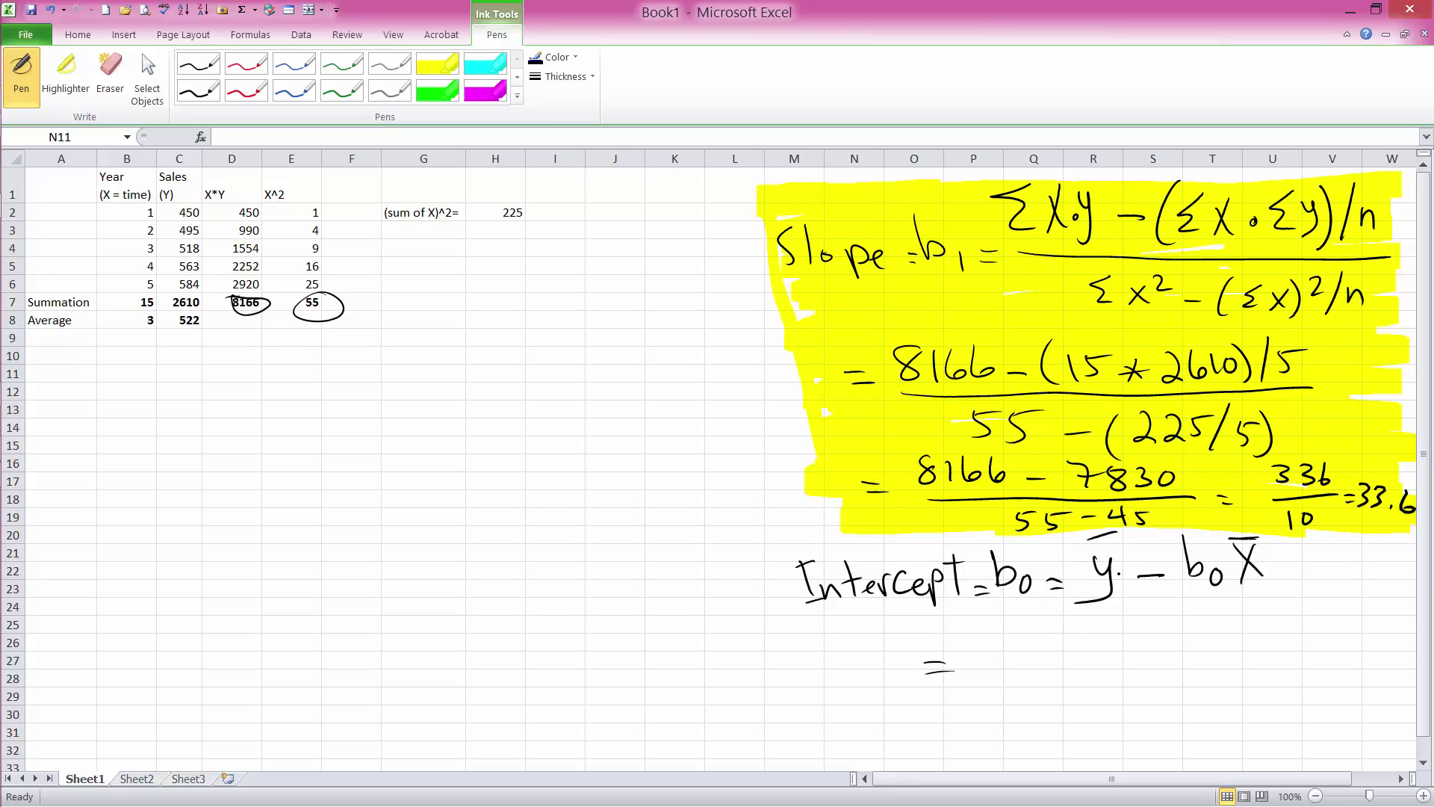
left_click(110, 74)
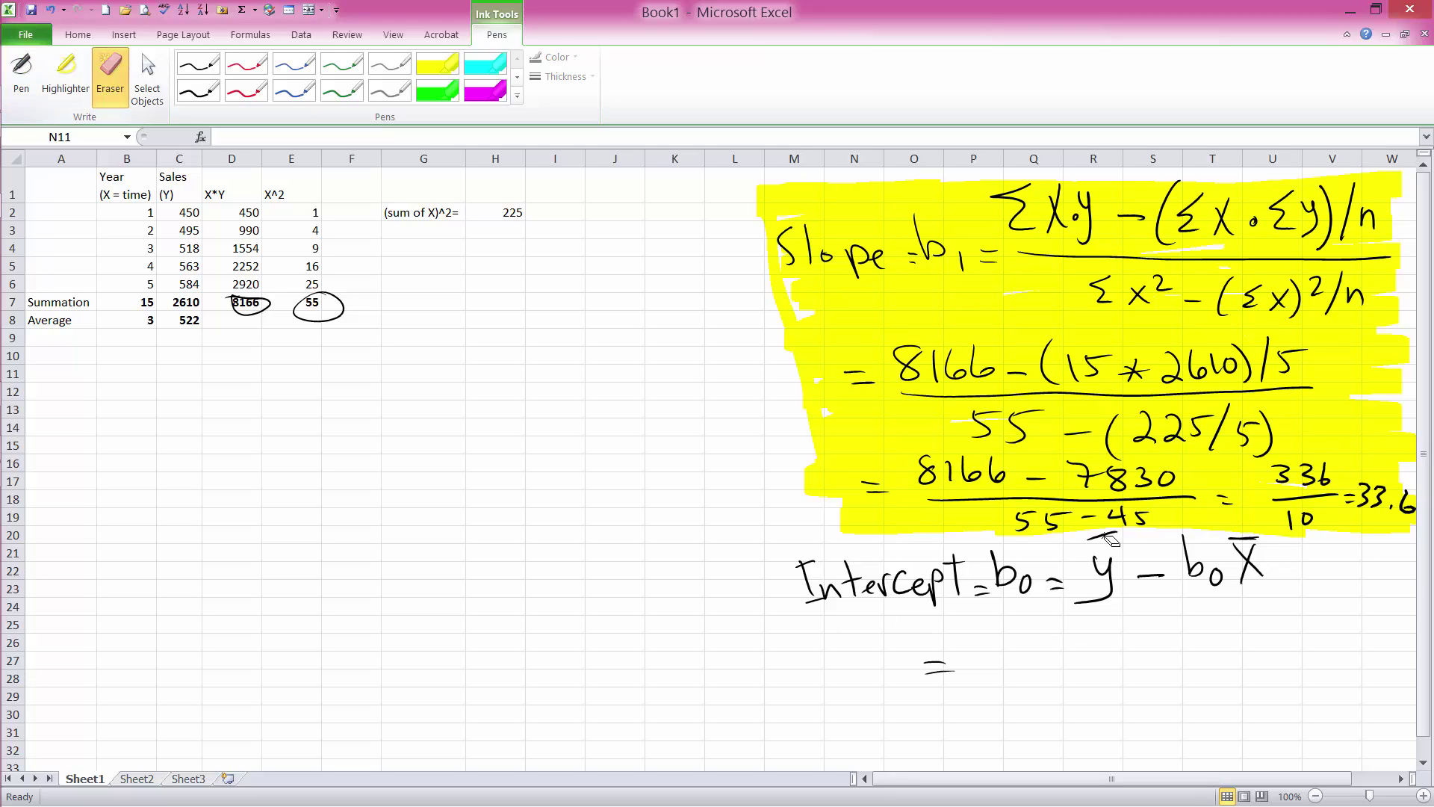
left_click(1108, 539)
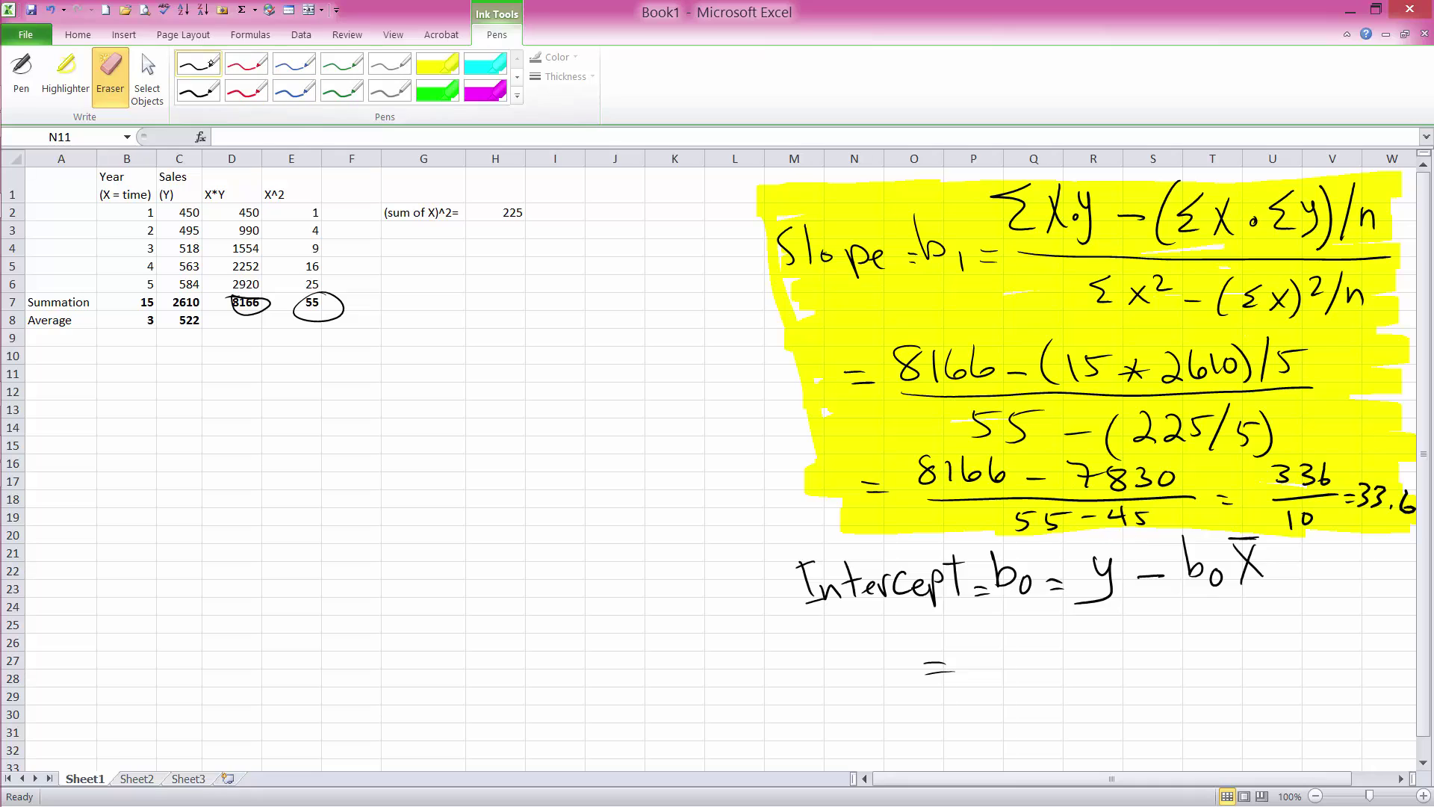
left_click(198, 64)
left_click_drag(1084, 552, 1126, 552)
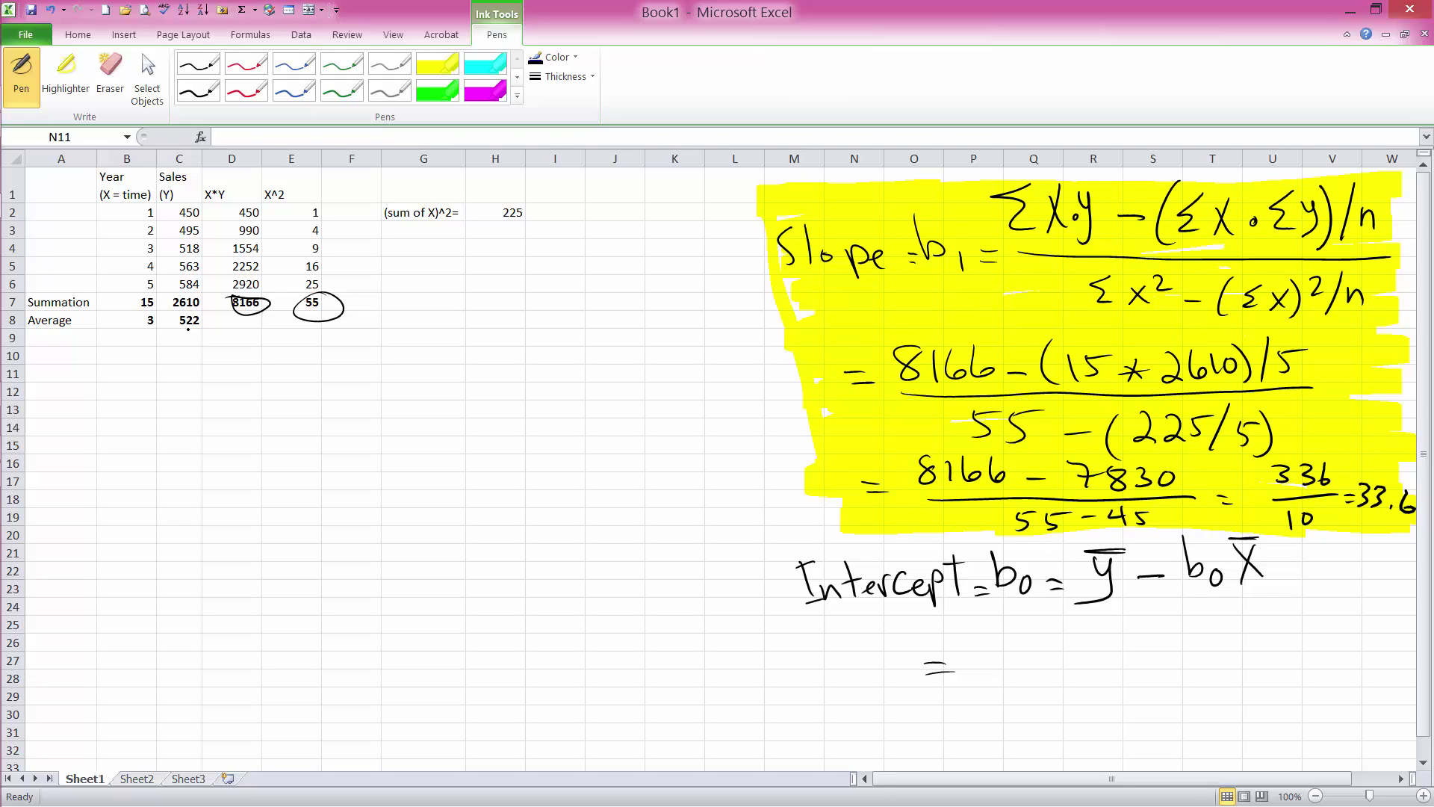
Circle averages 522 and 3, then handwrite 522 − 33.6 × 3 = 421.2
mouse_move(204, 319)
left_mouse_down()
mouse_move(196, 353)
mouse_move(189, 316)
left_mouse_up()
mouse_move(998, 641)
left_mouse_down()
mouse_move(993, 669)
mouse_move(1034, 640)
mouse_move(1067, 670)
left_mouse_up()
left_click_drag(1074, 646, 1104, 669)
left_click_drag(1124, 660, 1268, 663)
left_click(1219, 667)
left_click_drag(1268, 648, 1260, 662)
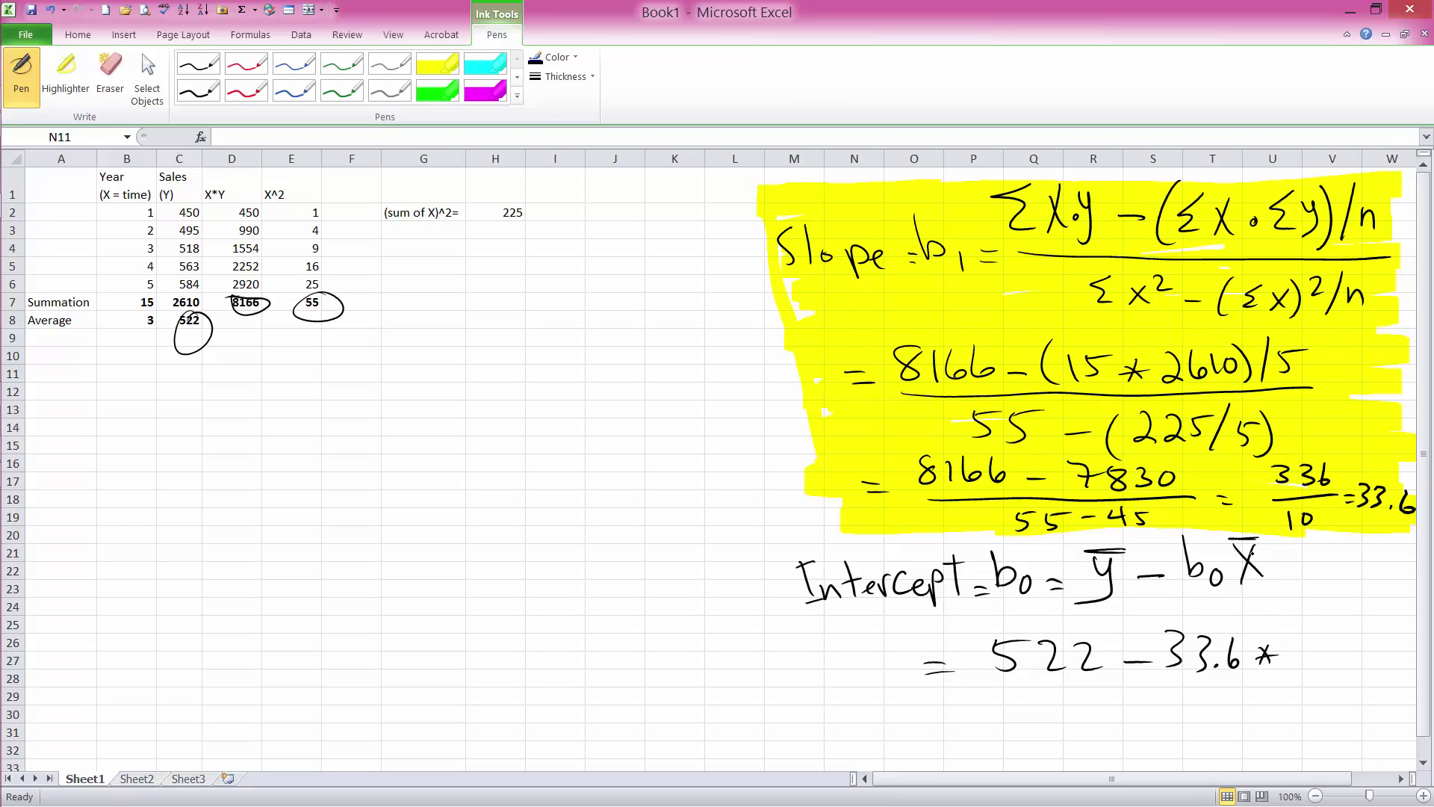
left_click_drag(160, 317, 179, 317)
mouse_move(1282, 638)
left_mouse_down()
mouse_move(1301, 656)
mouse_move(1283, 666)
left_mouse_up()
mouse_move(954, 721)
left_mouse_down()
mouse_move(1043, 706)
mouse_move(1070, 722)
mouse_move(1117, 703)
mouse_move(1132, 723)
left_mouse_up()
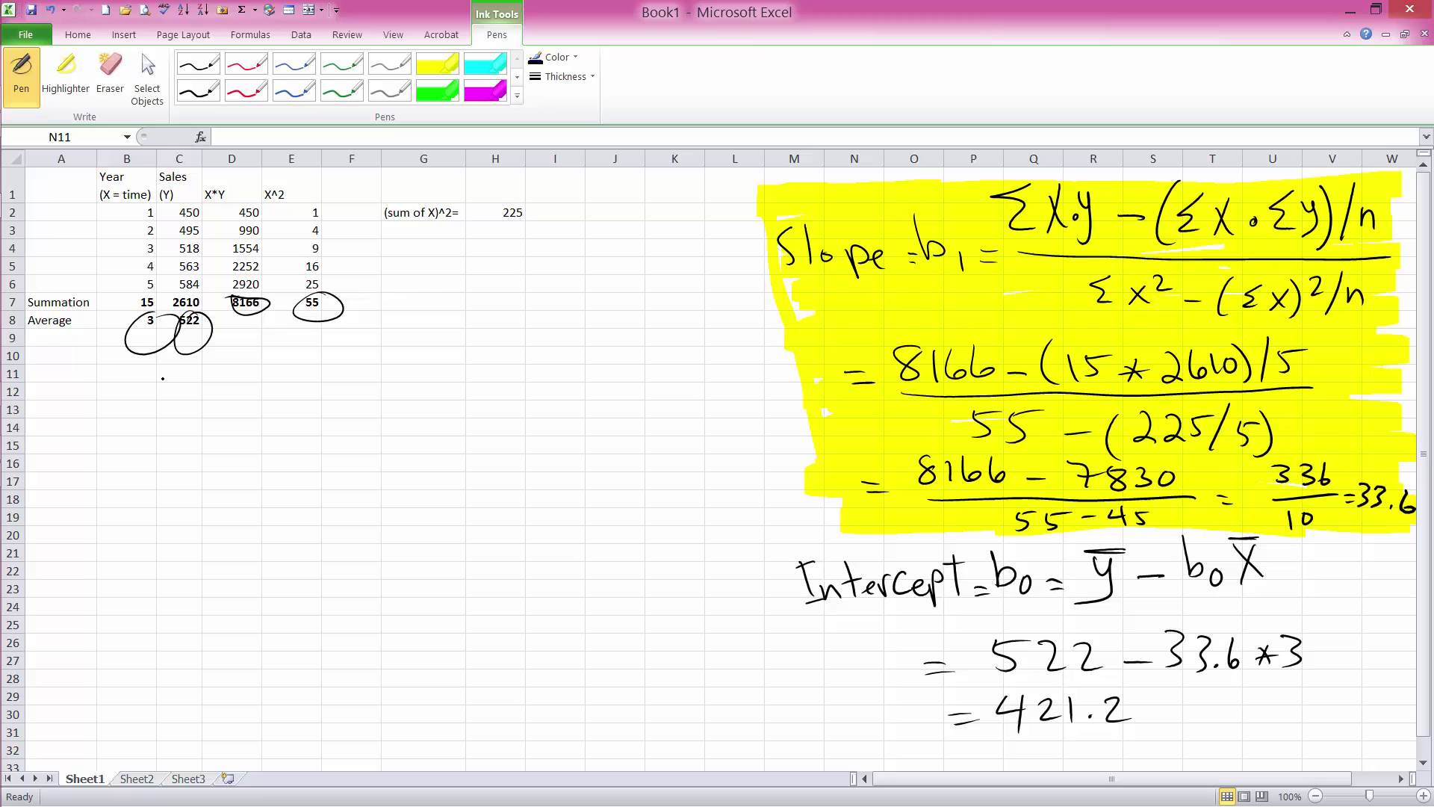
Enter =INTERCEPT(C2:C6,B2:B6) in cell A11
left_click(77, 34)
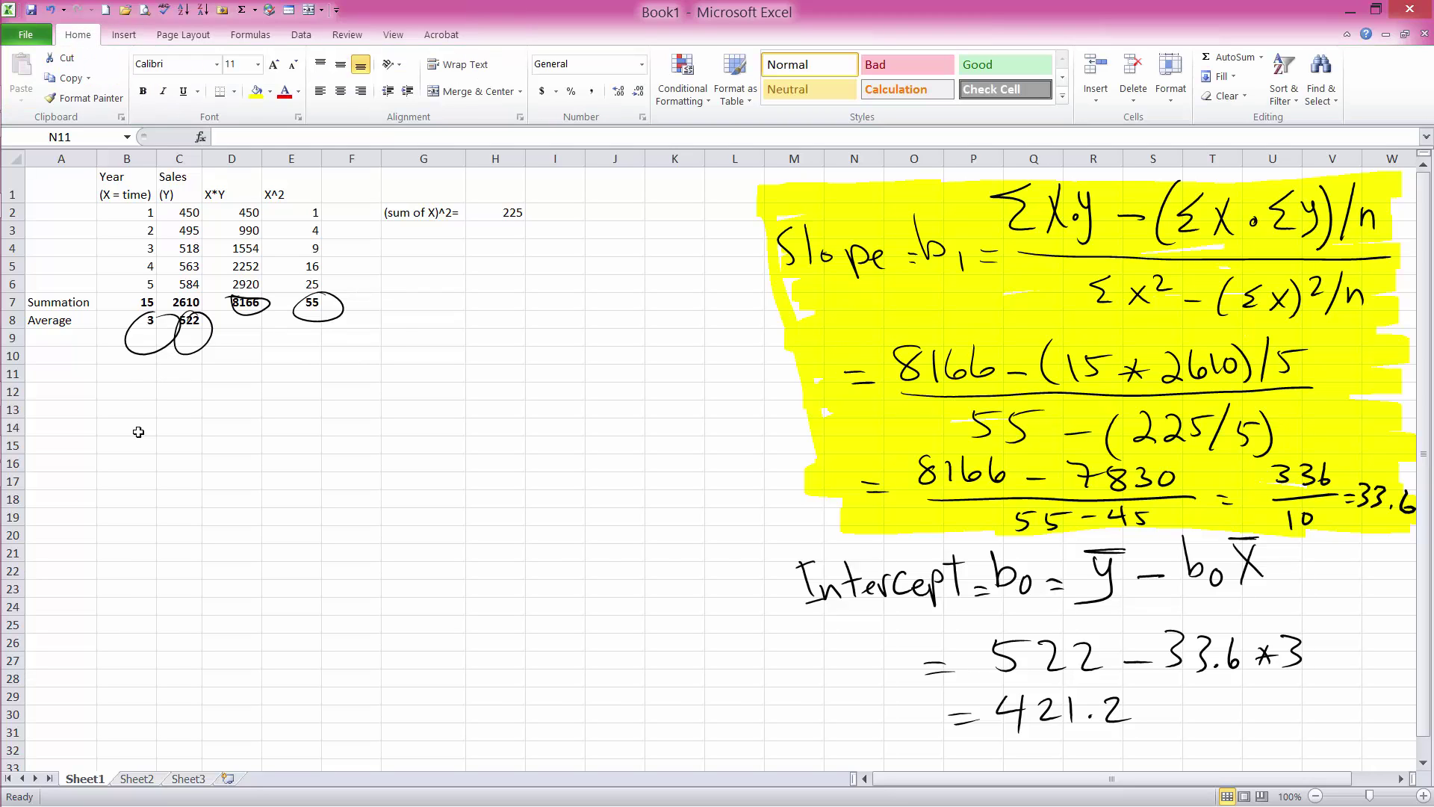
left_click(115, 386)
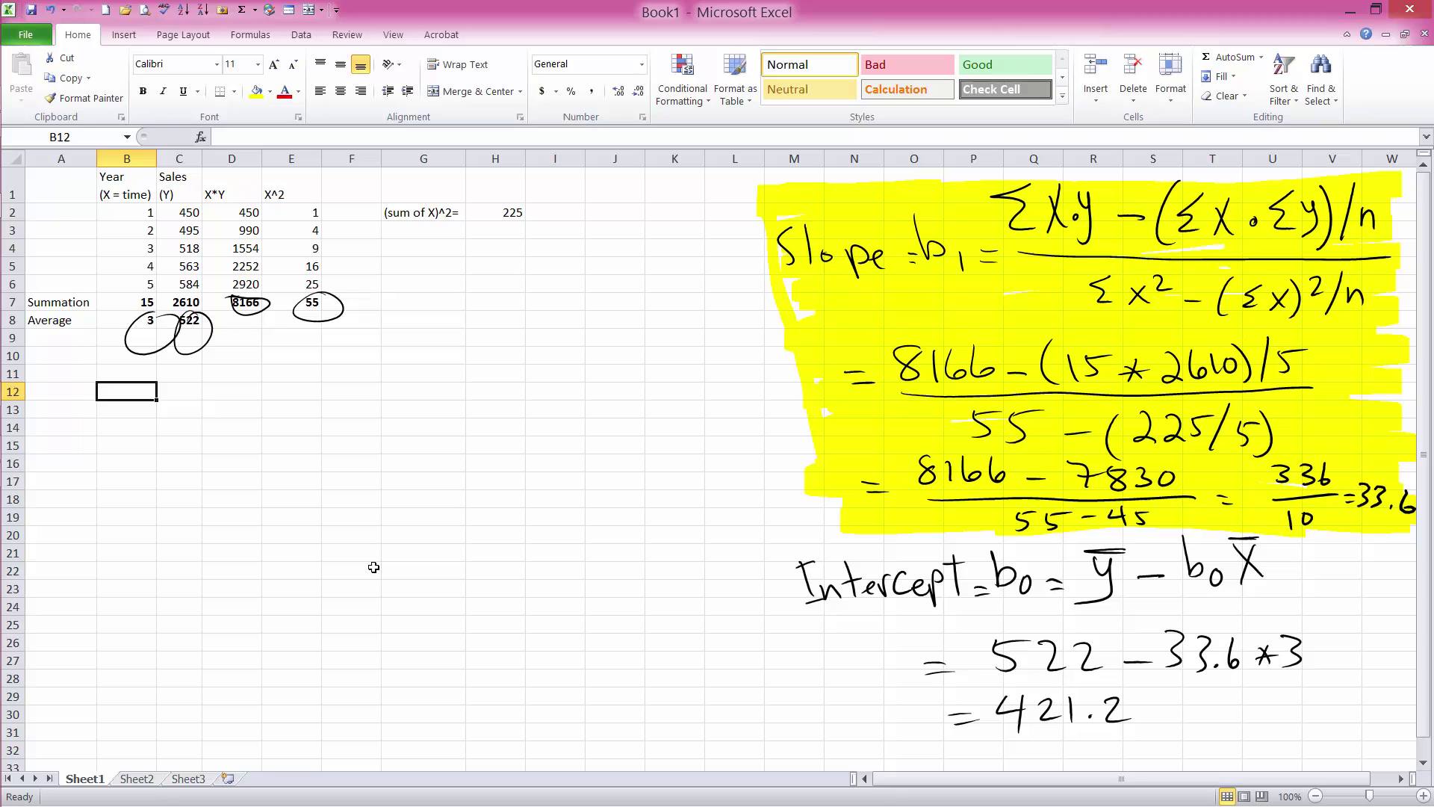
left_click(76, 376)
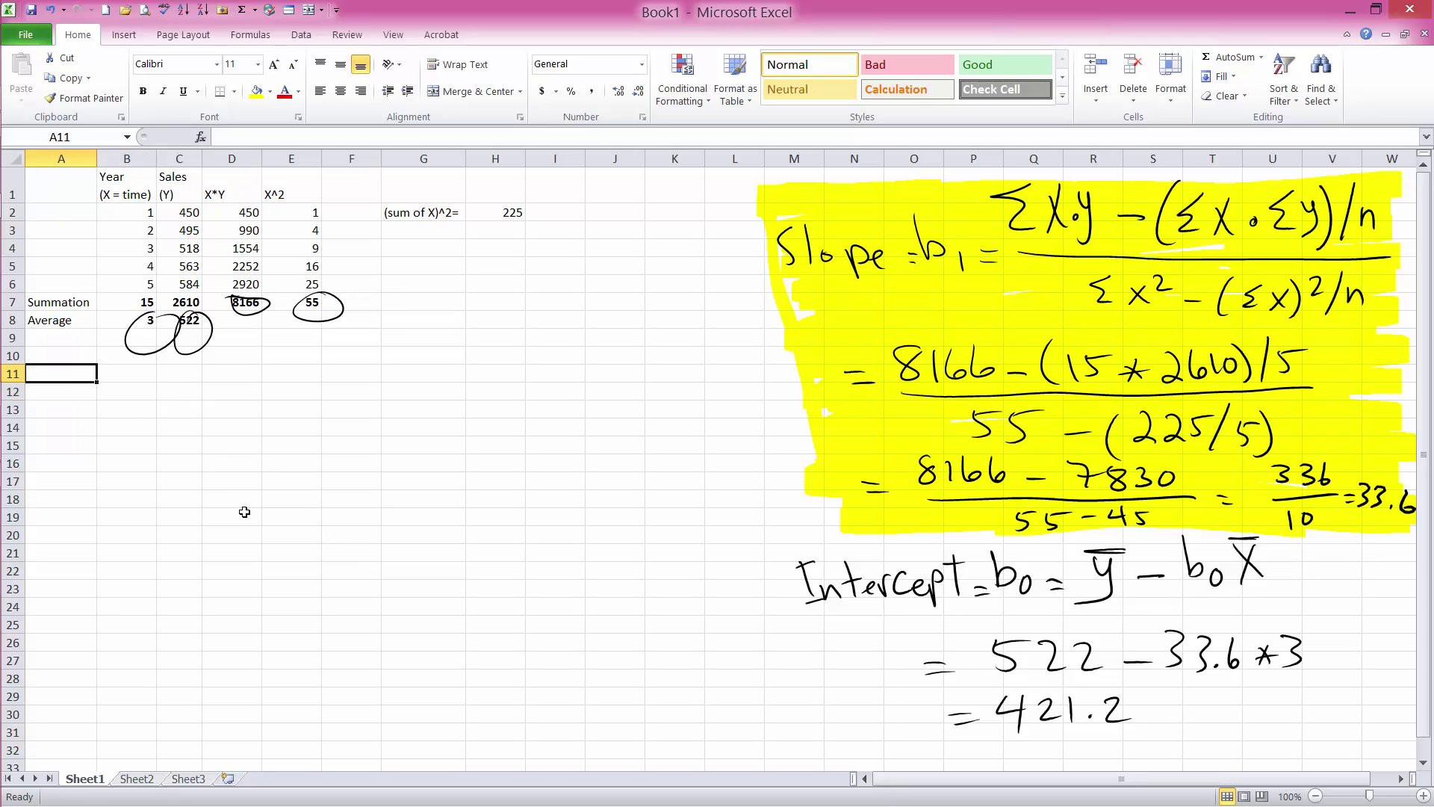
type("=intercept(")
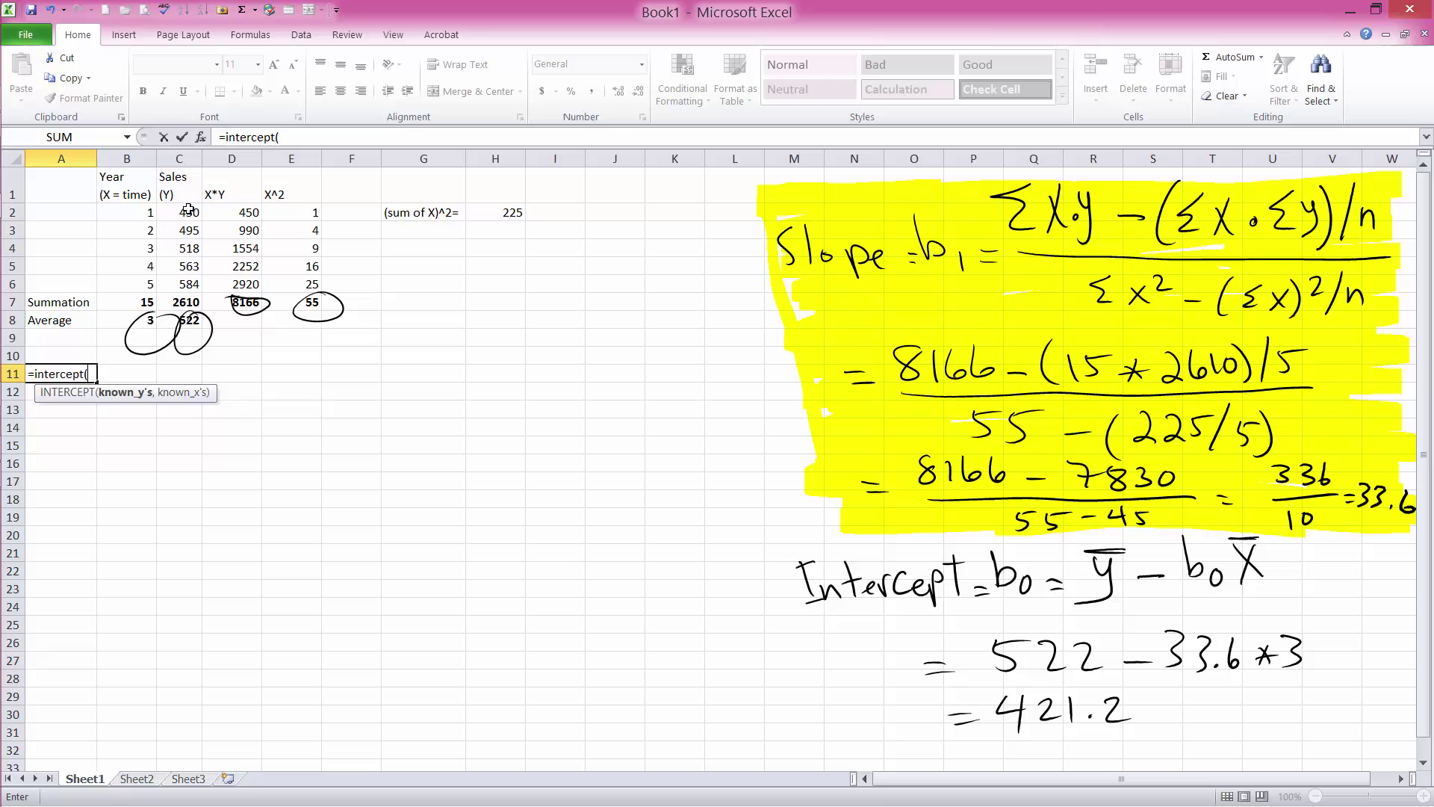
left_click_drag(188, 210, 188, 282)
type(",")
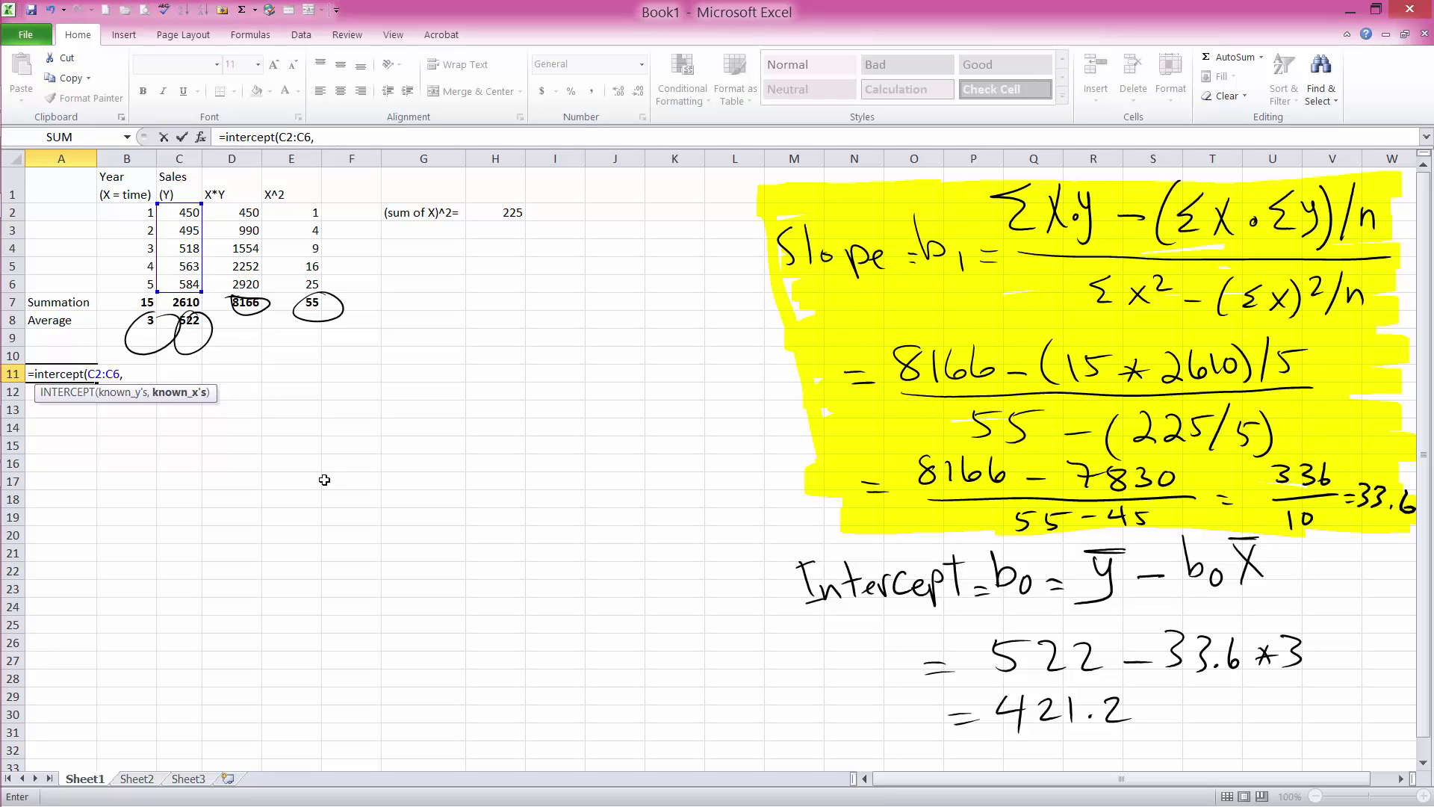
left_click_drag(124, 216, 135, 289)
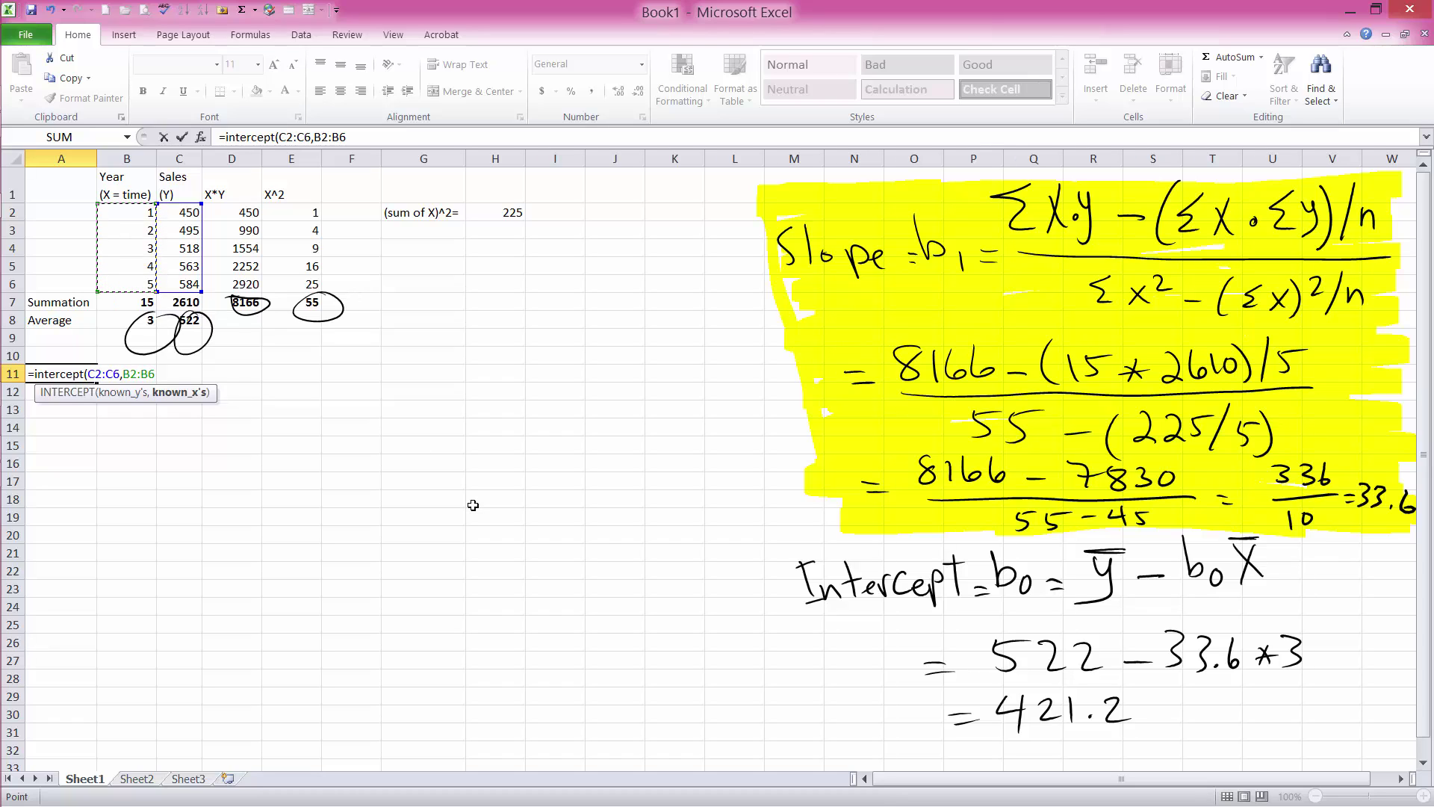
type(")")
key("Return")
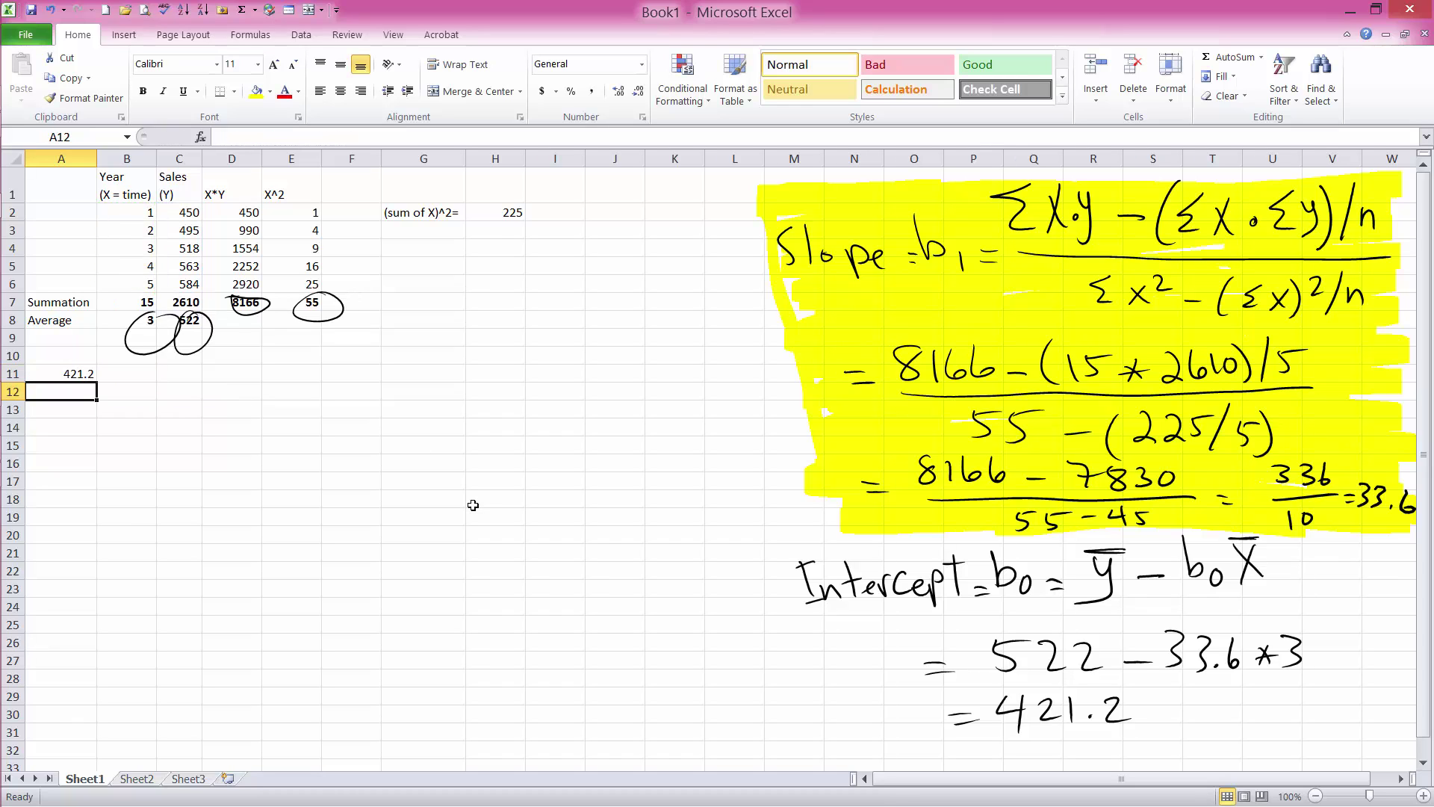
Type the labels 'intecept' in B11 and 'slop' in B12
left_click(141, 376)
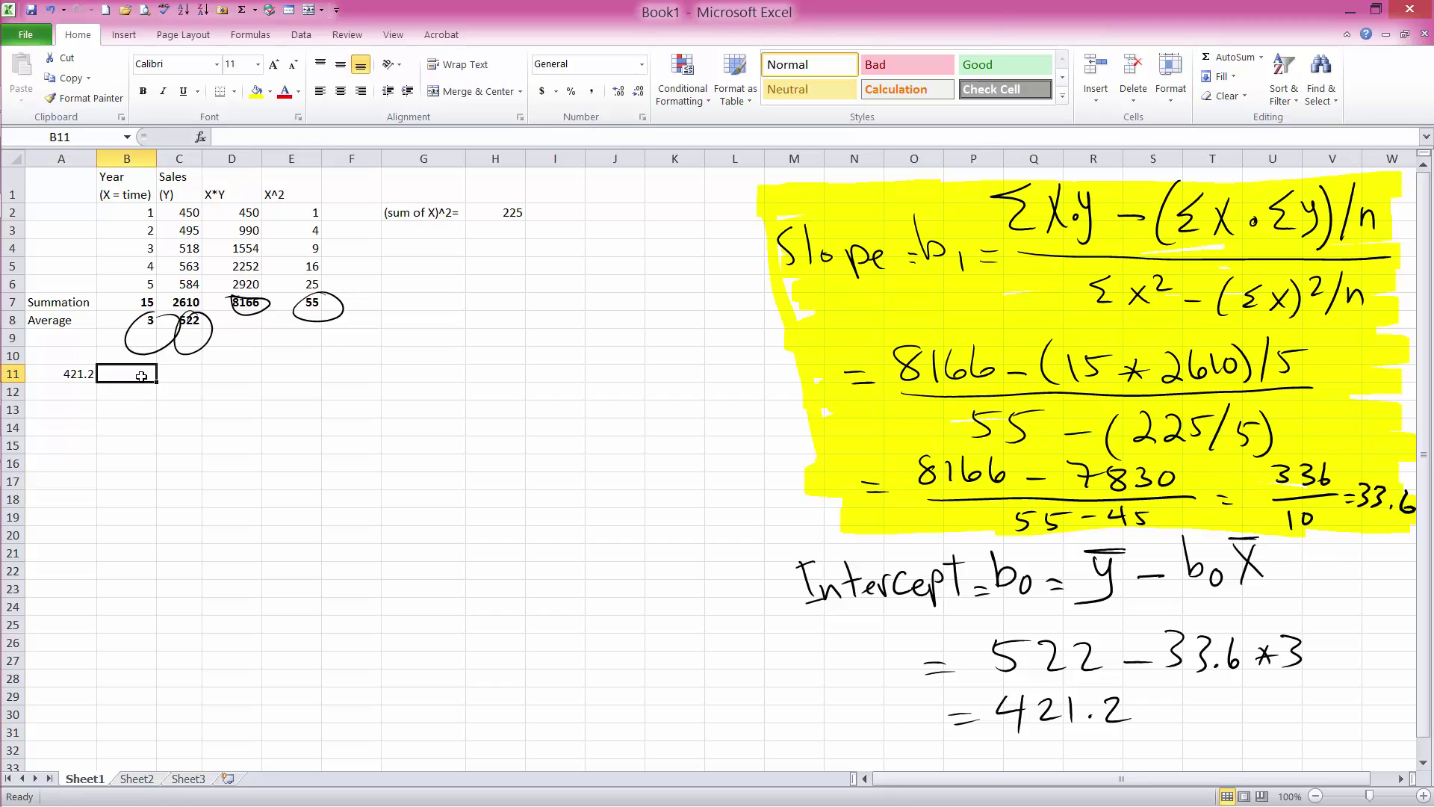
type("intece")
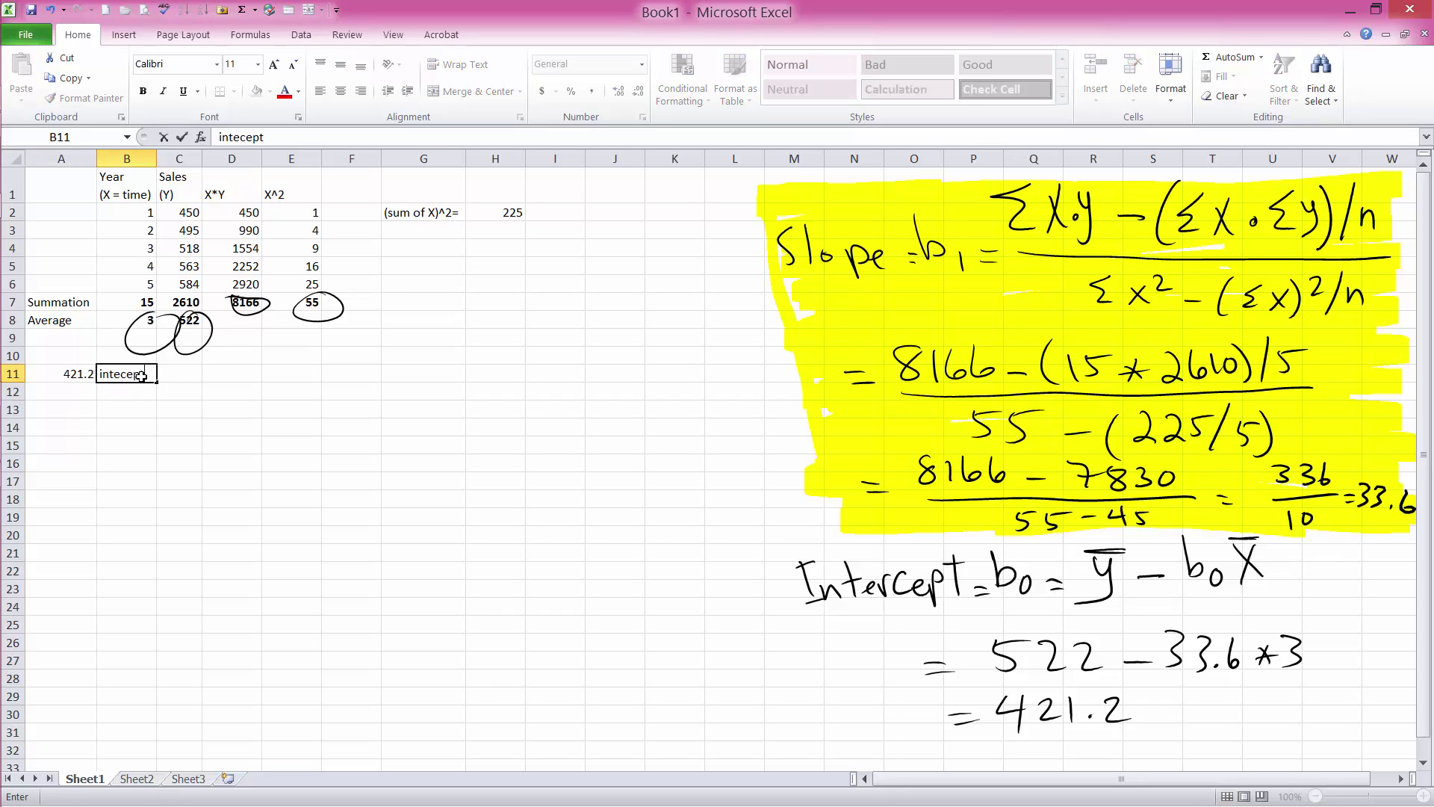
type("pt")
key("Return")
type("slope")
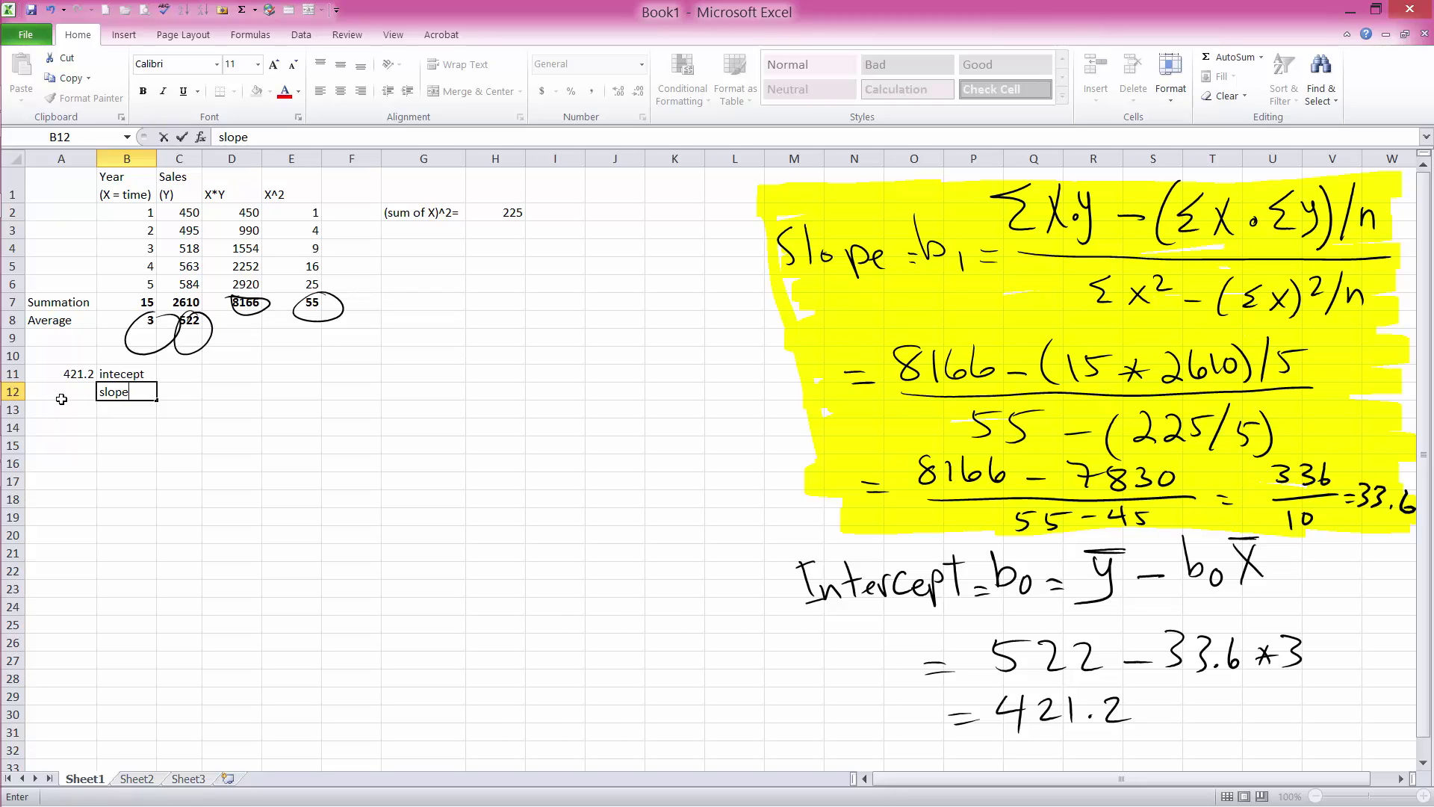
left_click(65, 391)
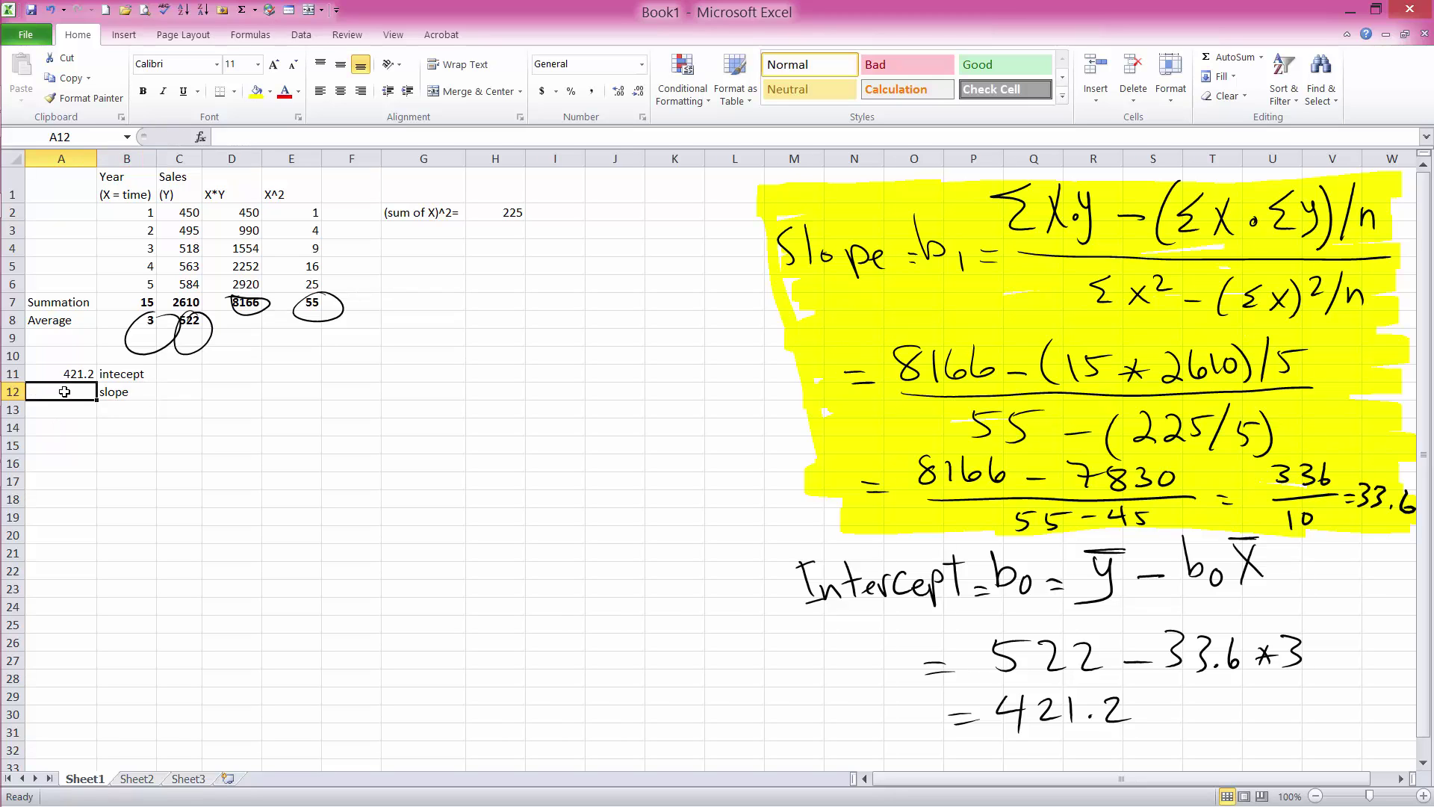
Enter =SLOPE(C2:C6,B2:B6) in cell A12
type("=slope*")
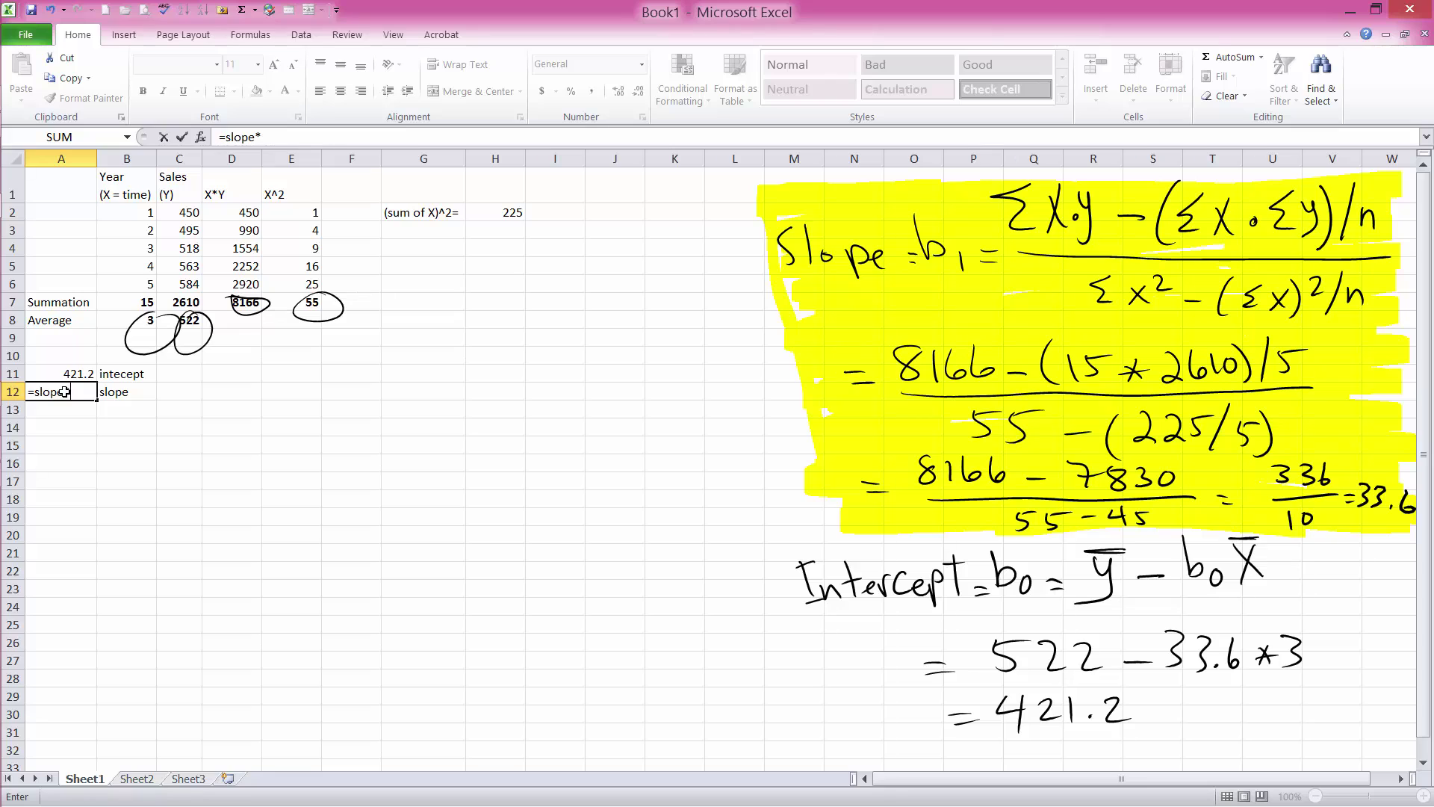
key("BackSpace")
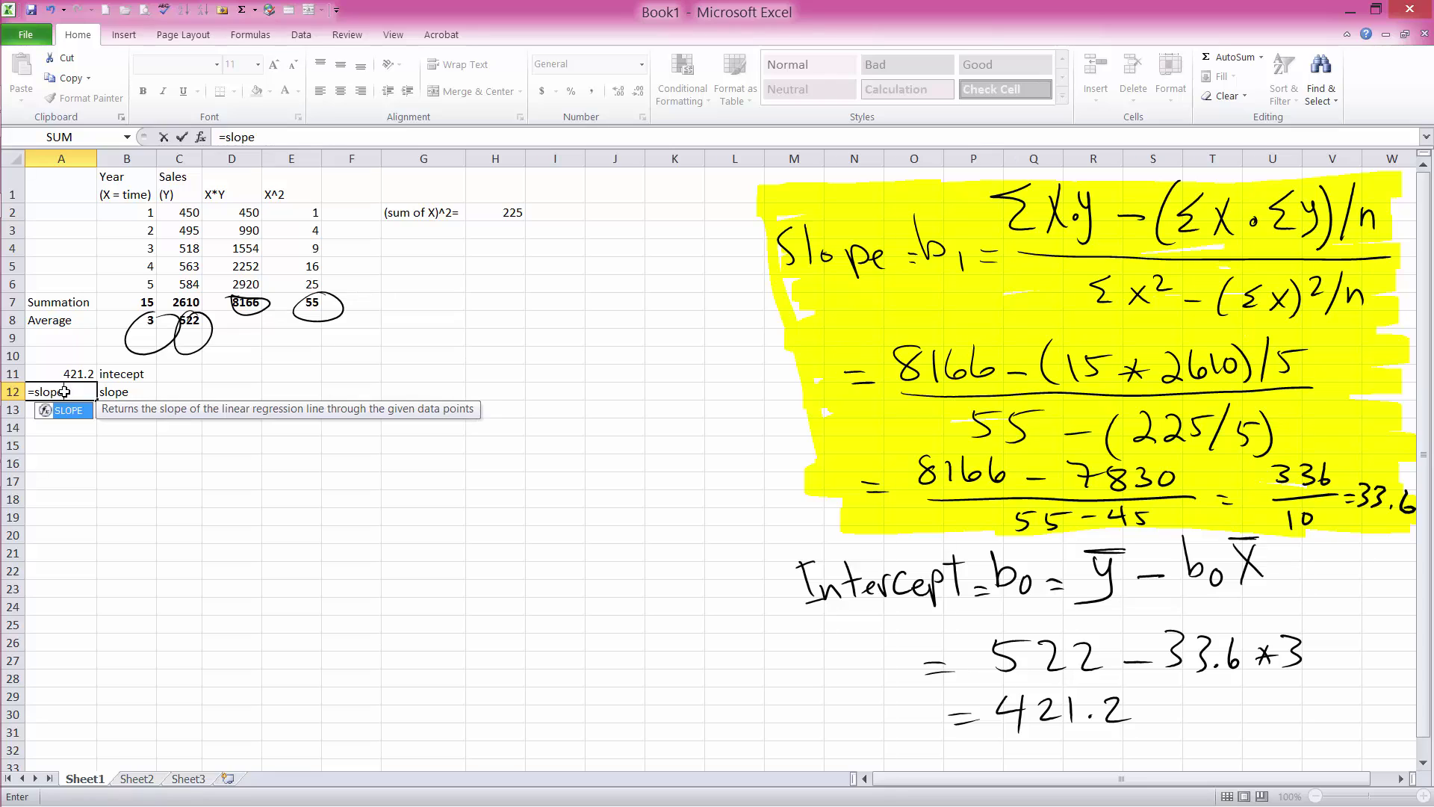
type("(")
left_click_drag(187, 217, 190, 284)
type(",")
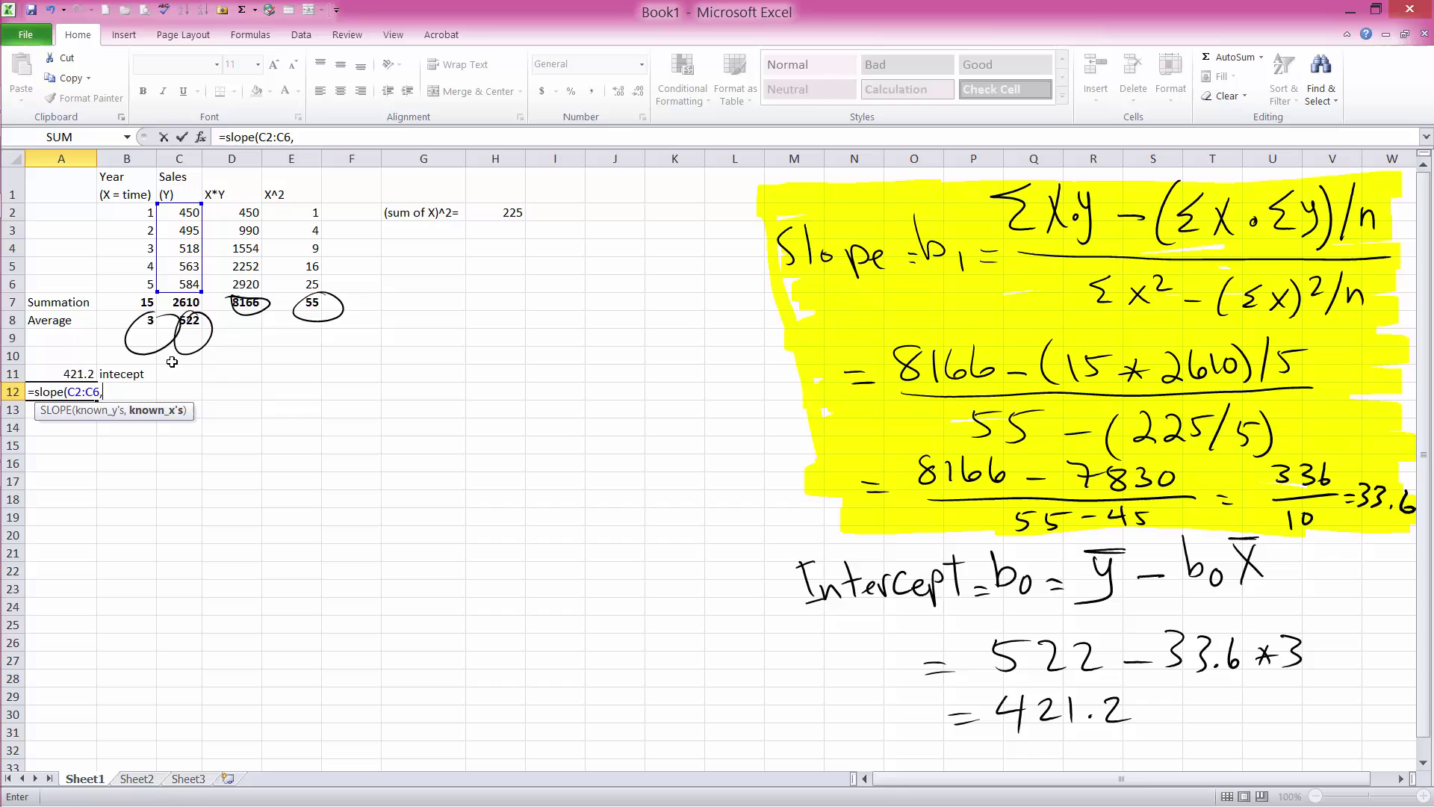
left_click_drag(143, 217, 146, 284)
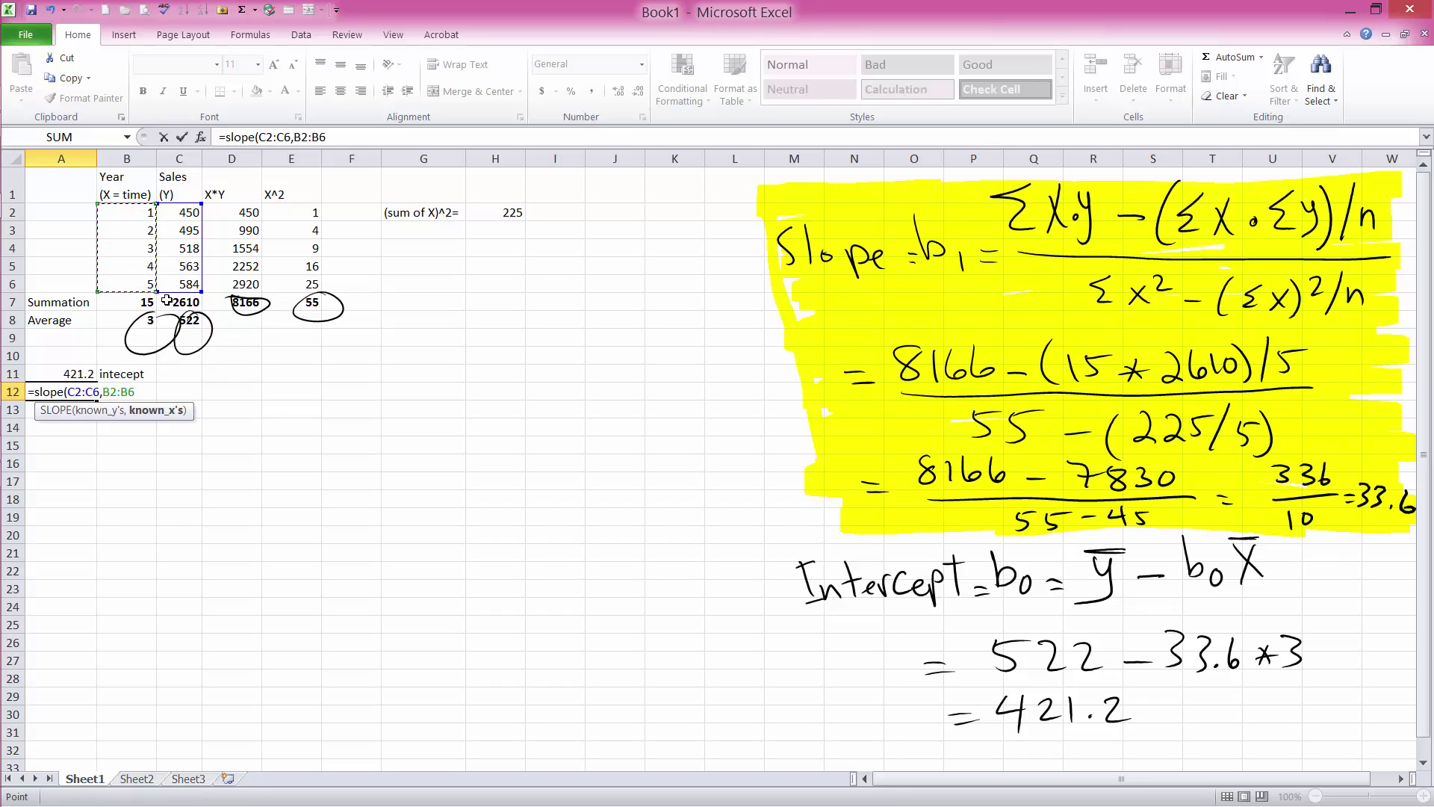
type(")")
key("Return")
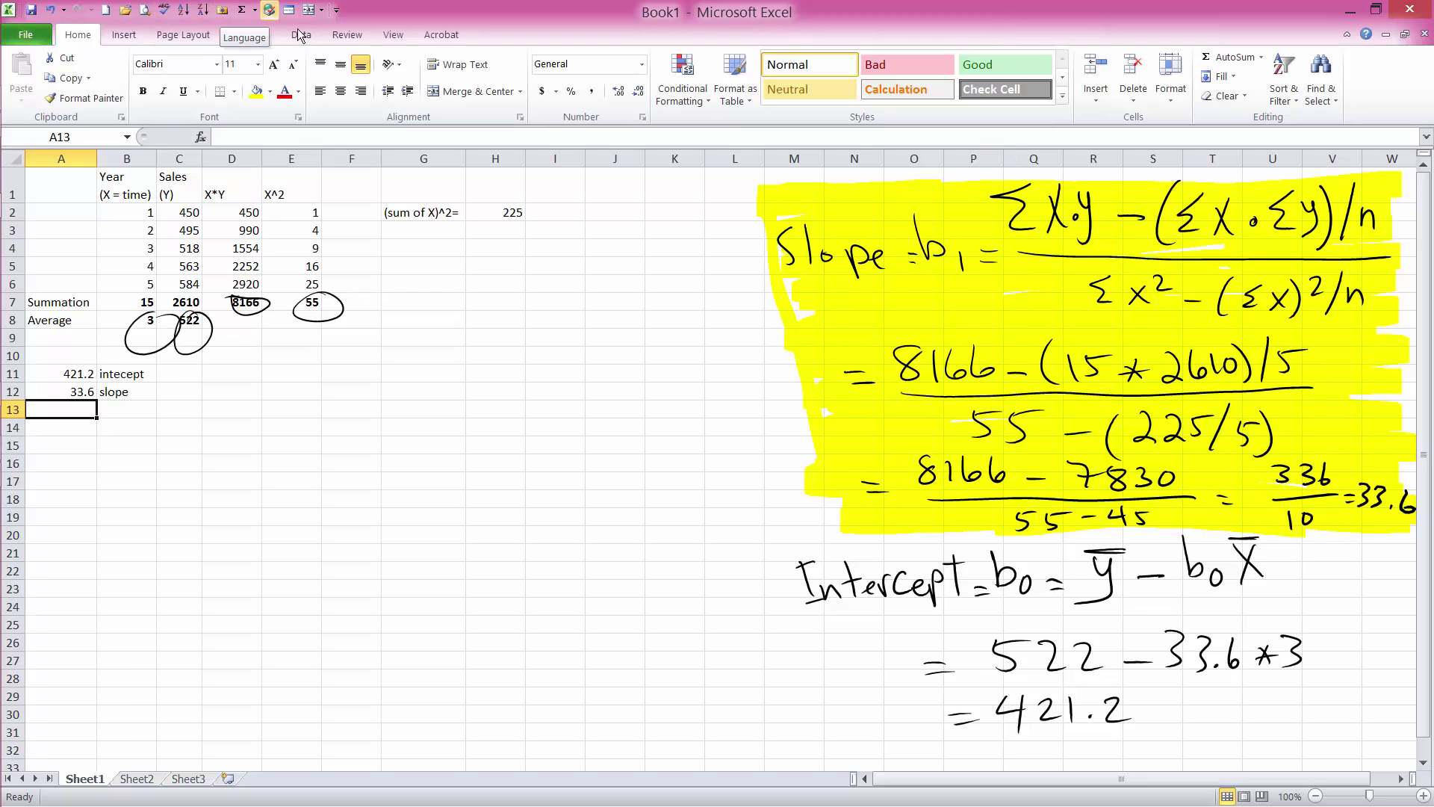
left_click(123, 35)
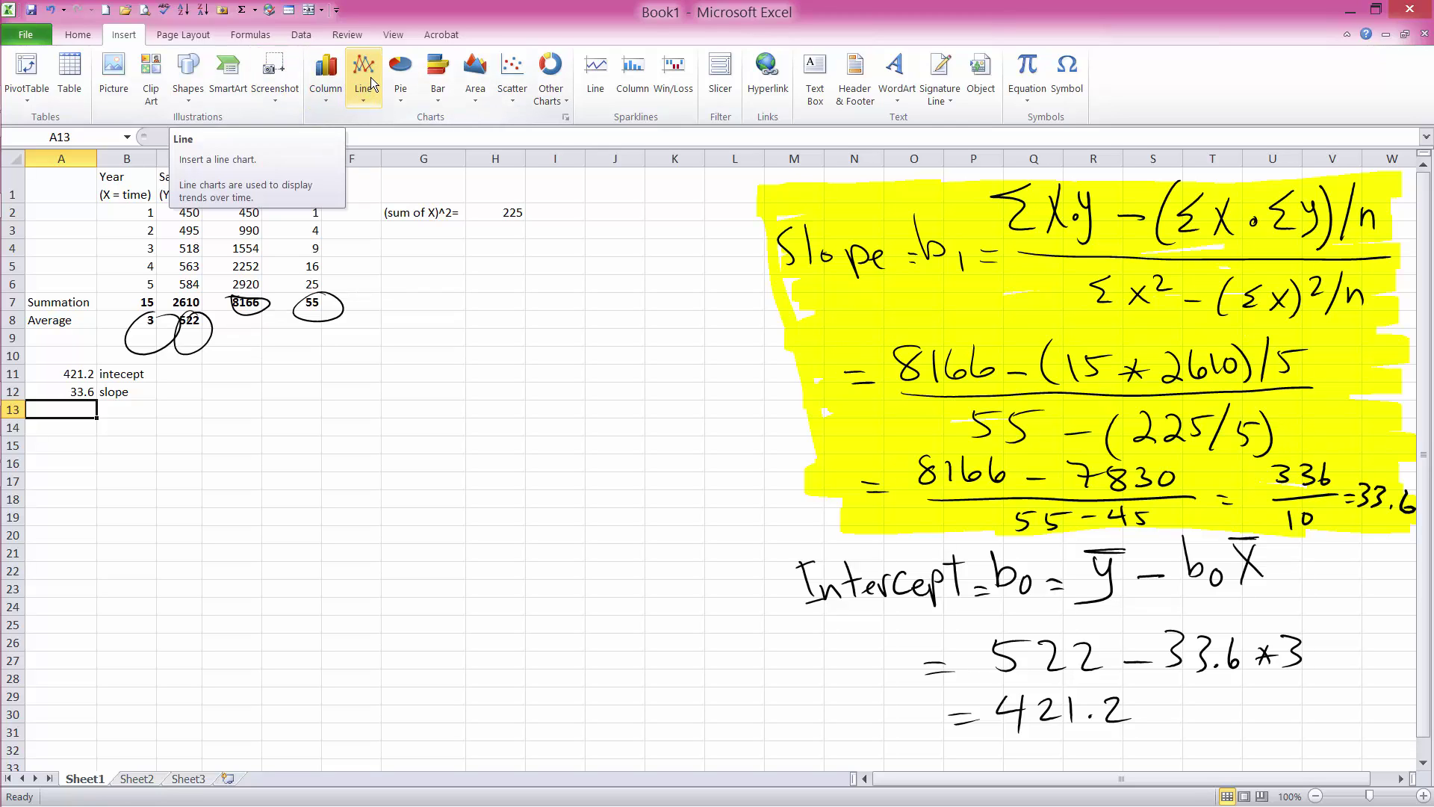
left_click(517, 78)
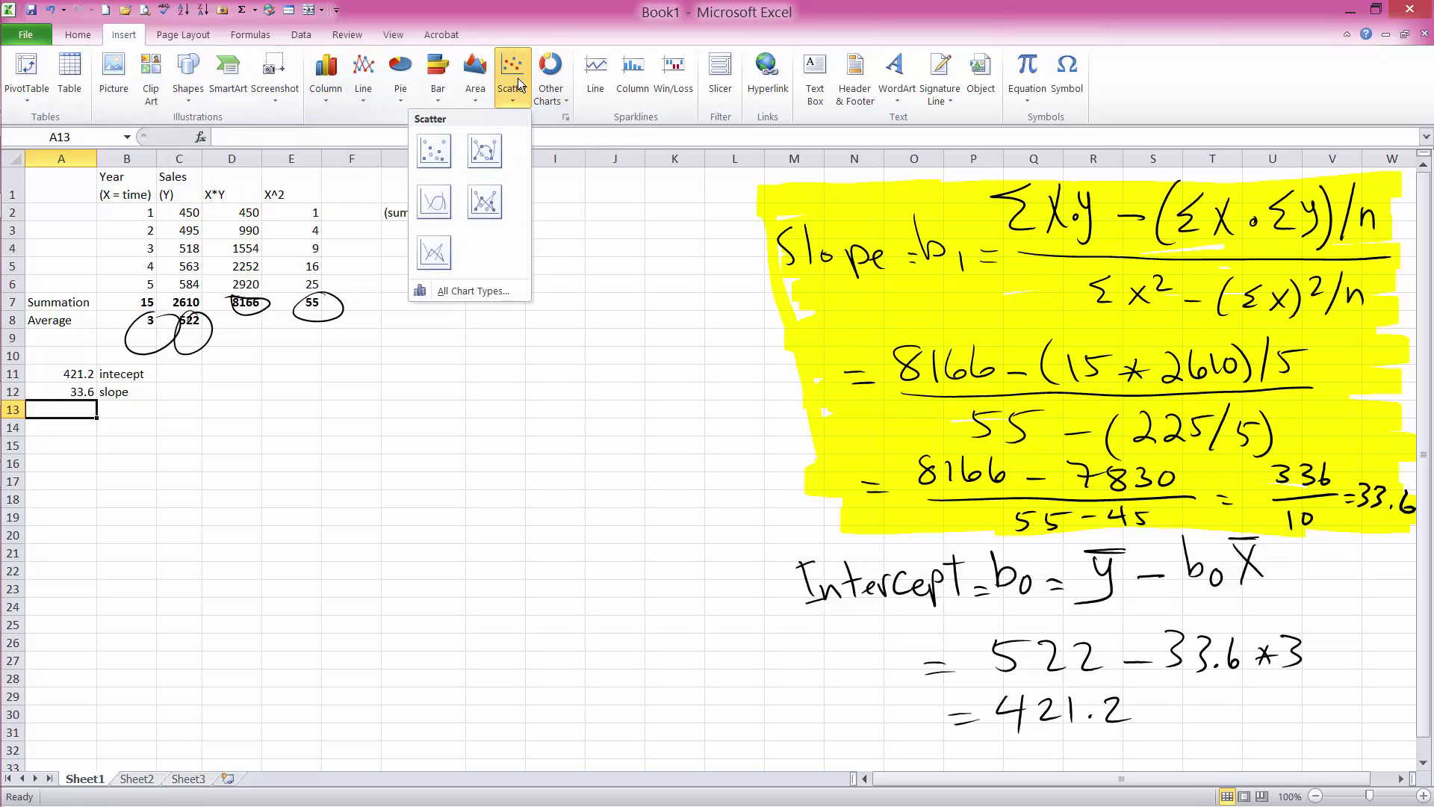
left_click(434, 150)
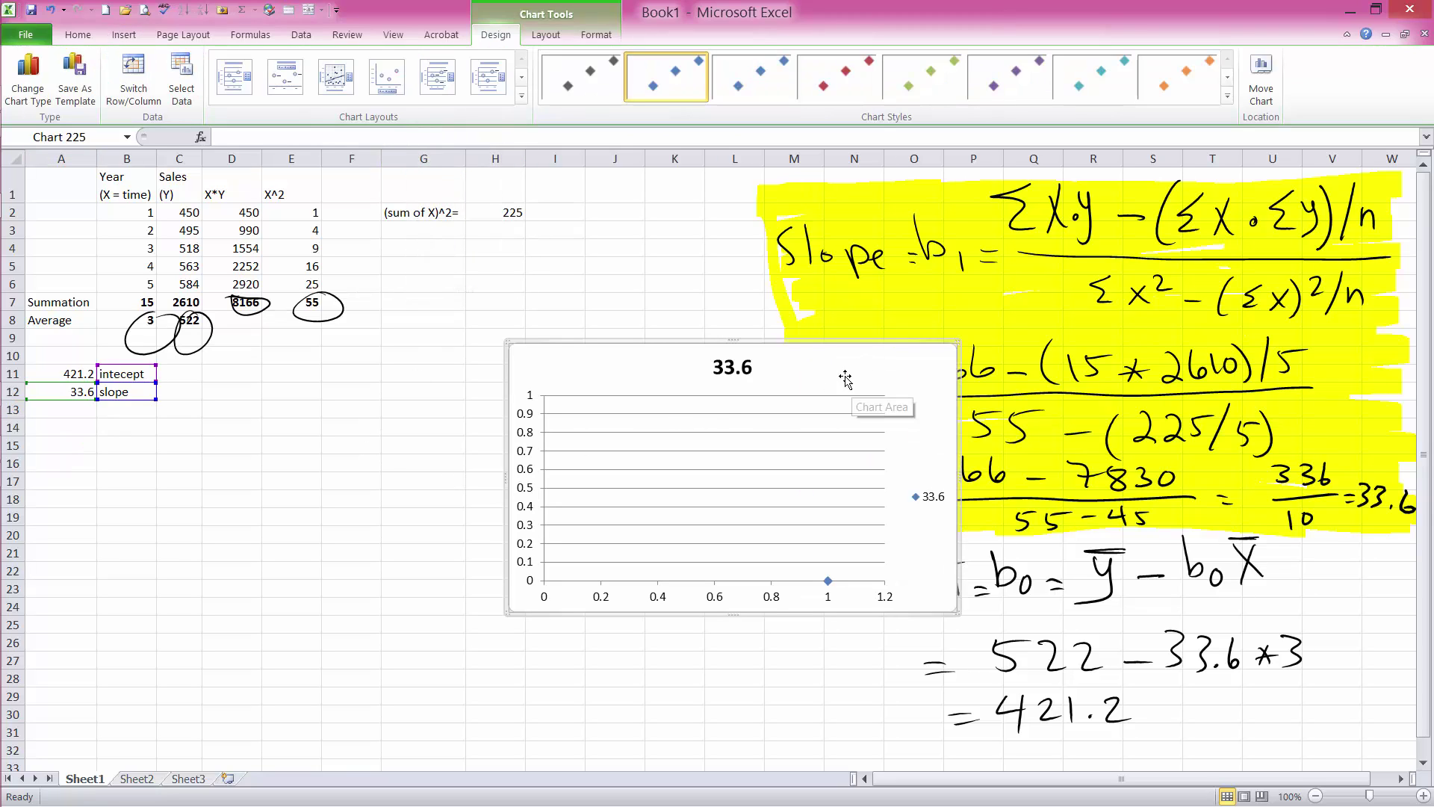
key("Escape")
key("Delete")
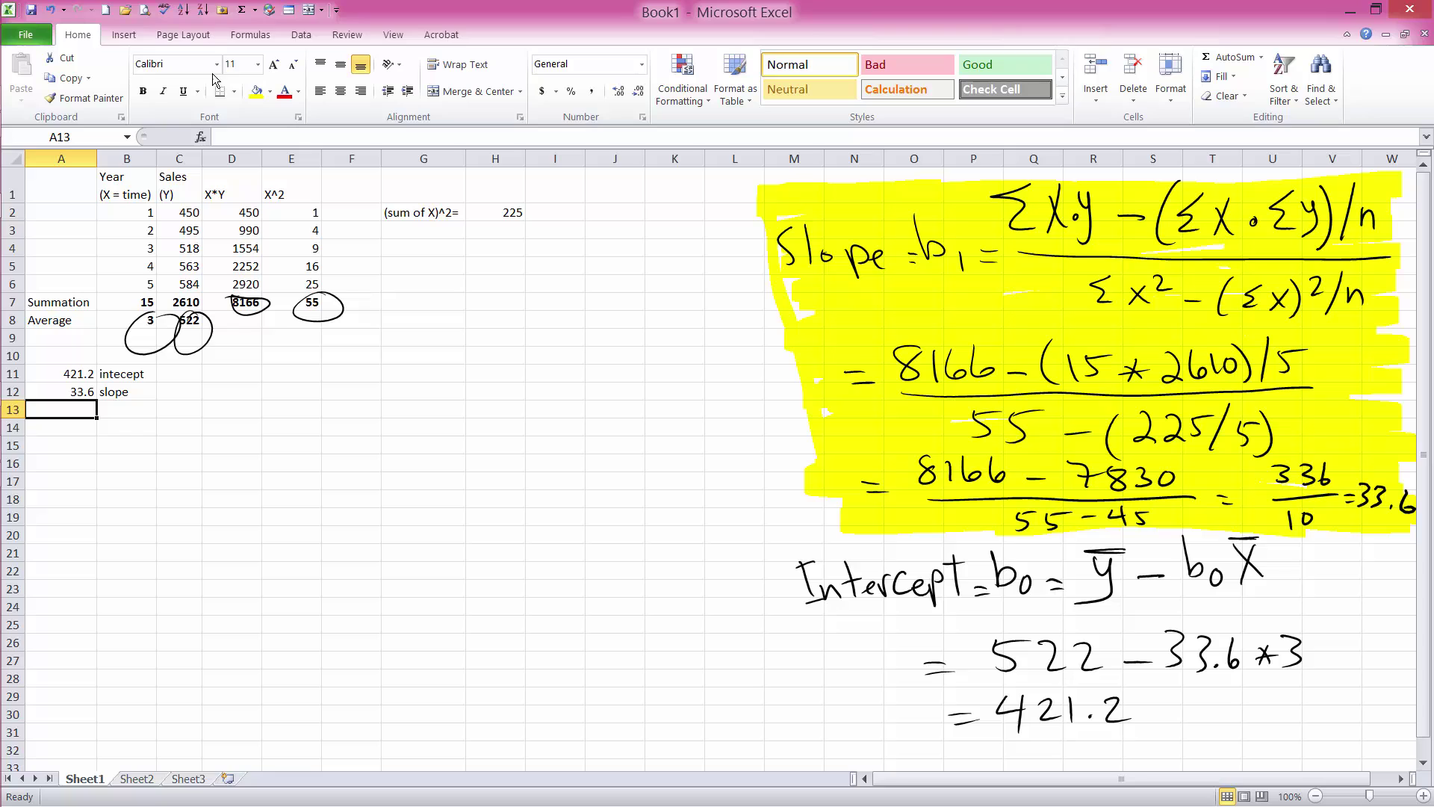
Insert a scatter chart of the Year and Sales values B2:C6
left_click_drag(156, 216, 175, 283)
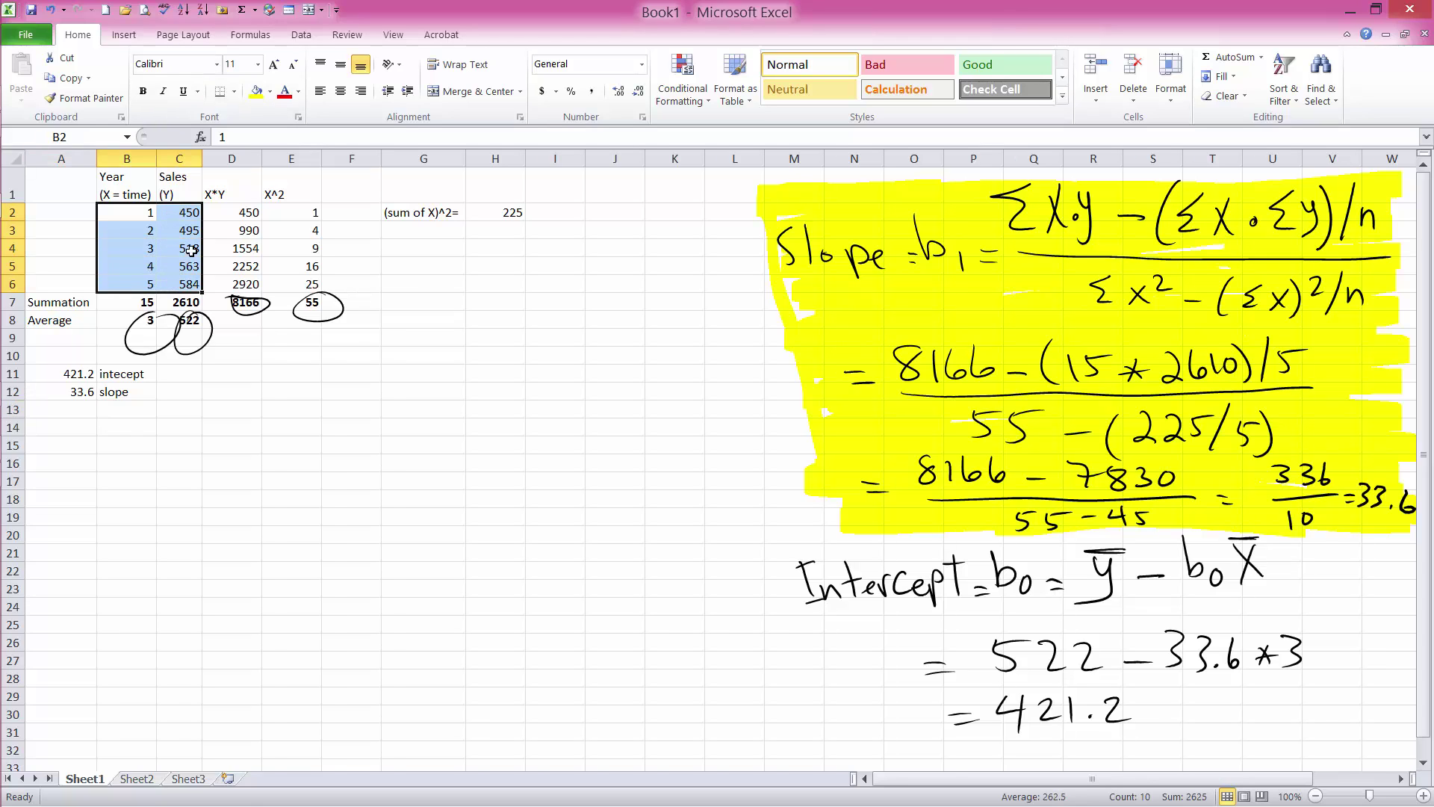
left_click(124, 35)
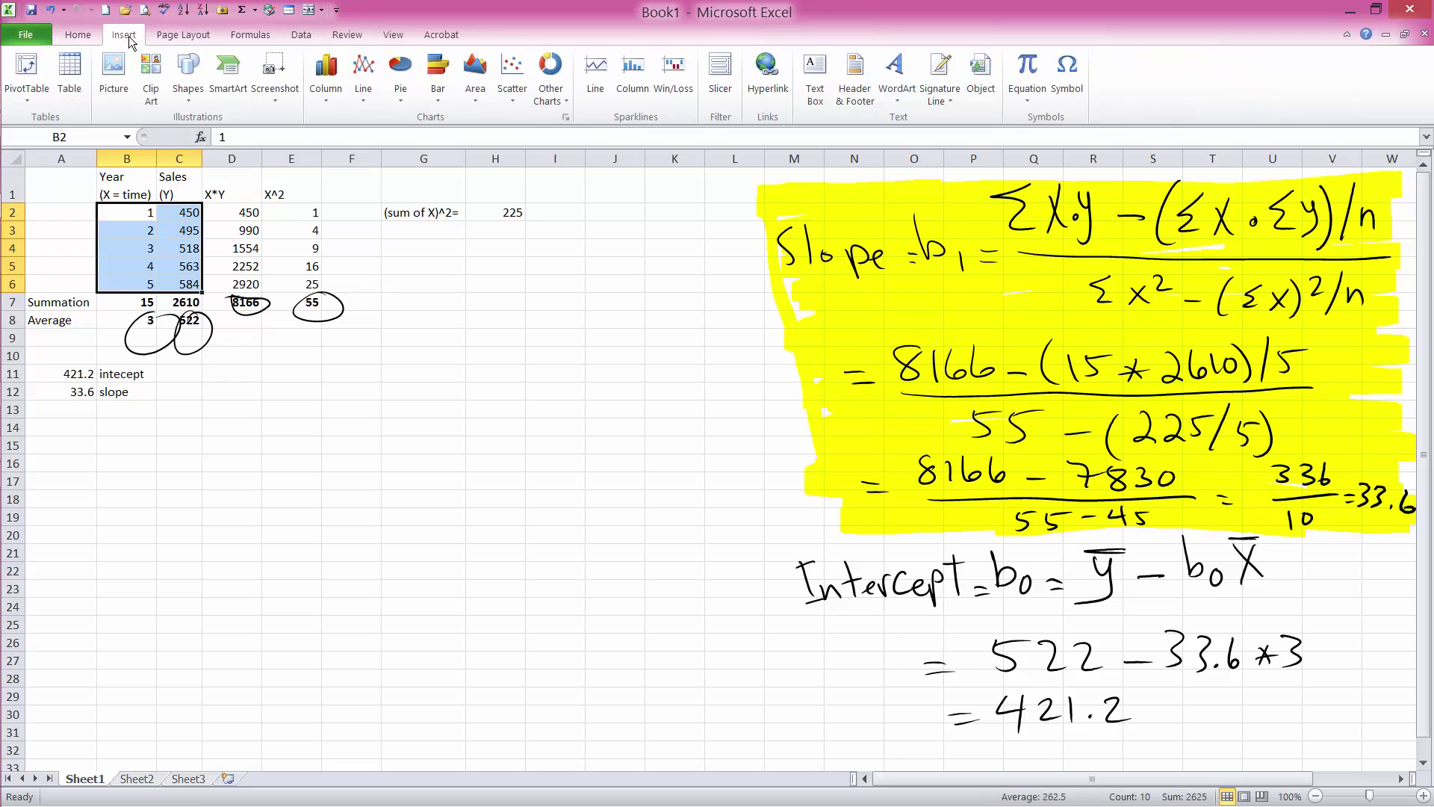
left_click(506, 80)
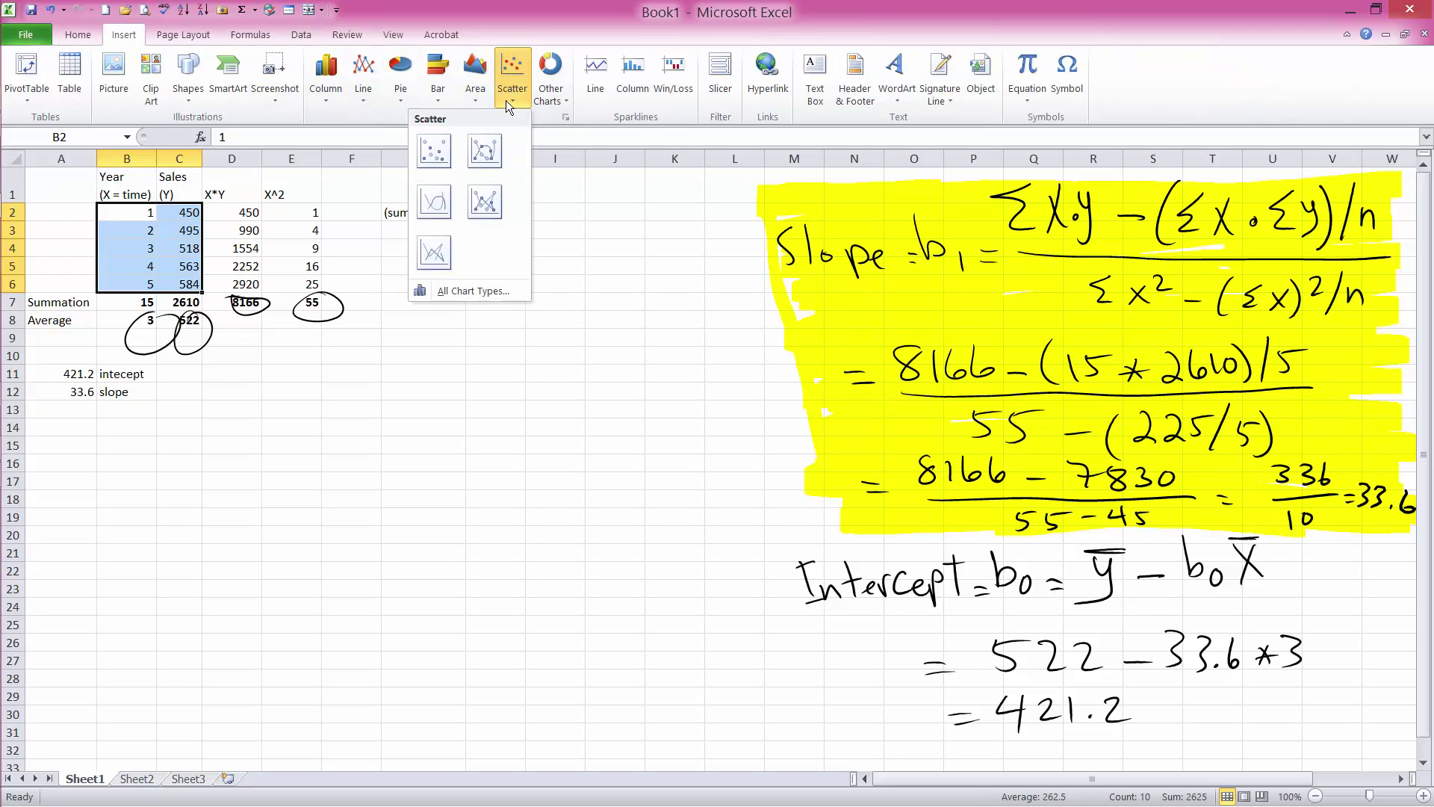
left_click(434, 150)
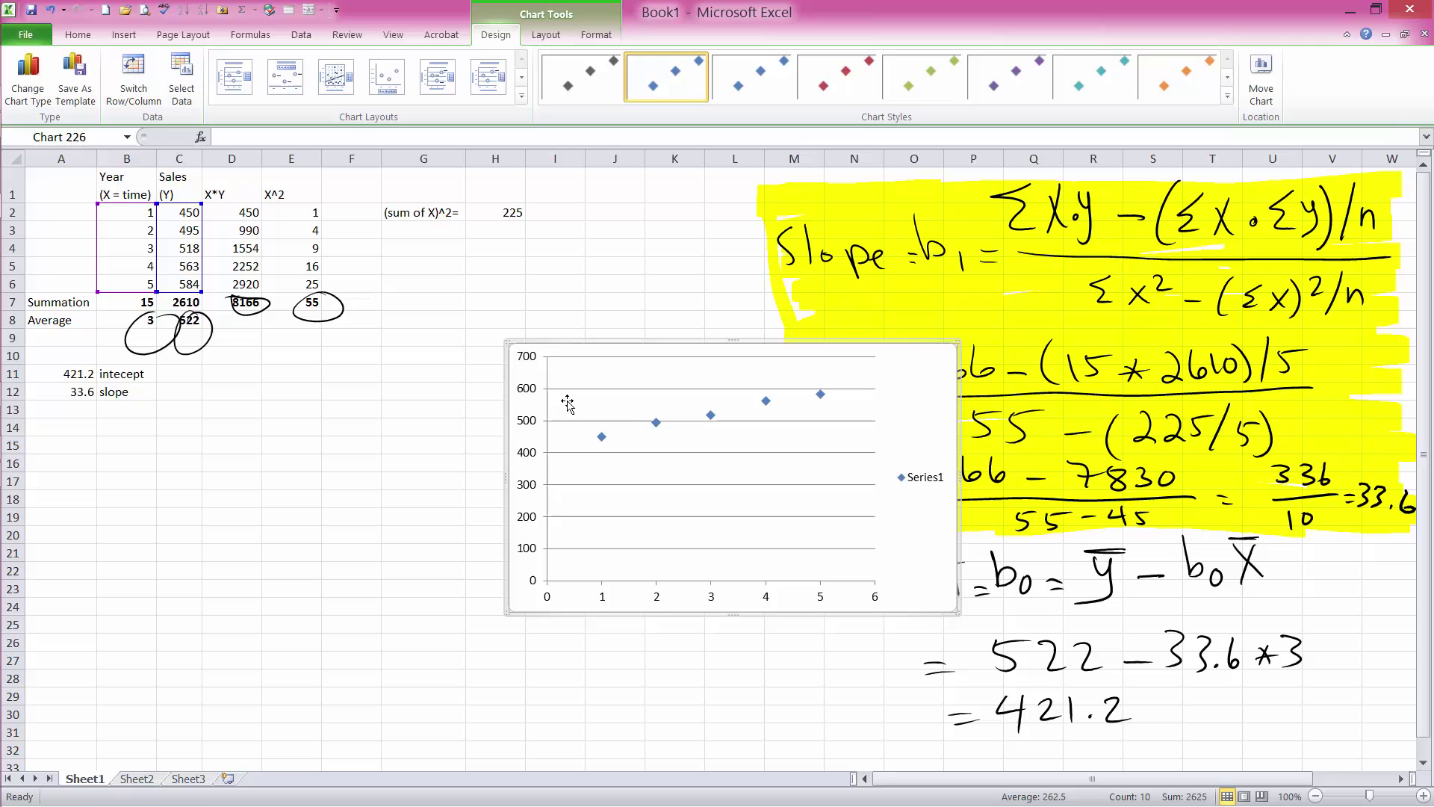
Add a linear trendline to the sales series
right_click(601, 437)
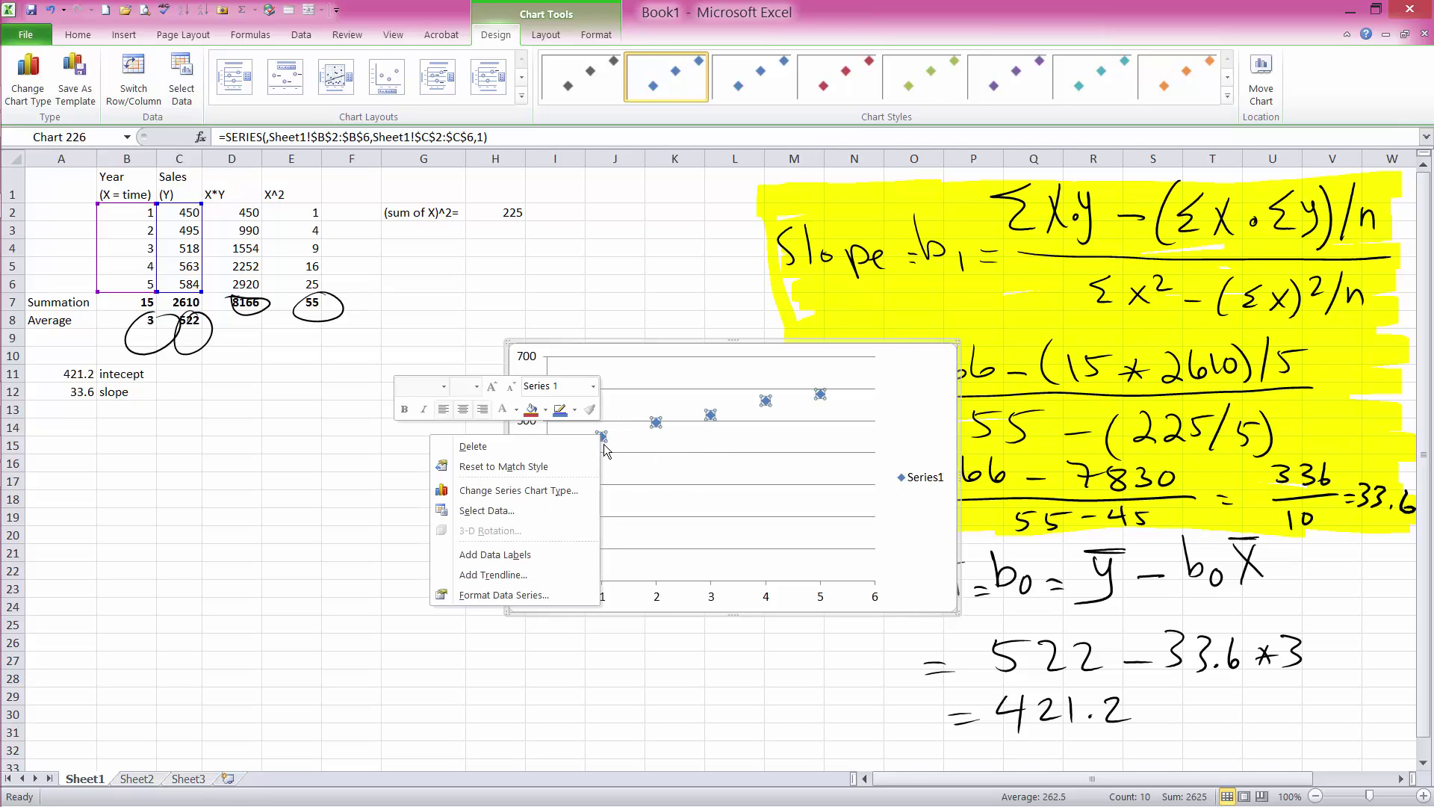
left_click(493, 574)
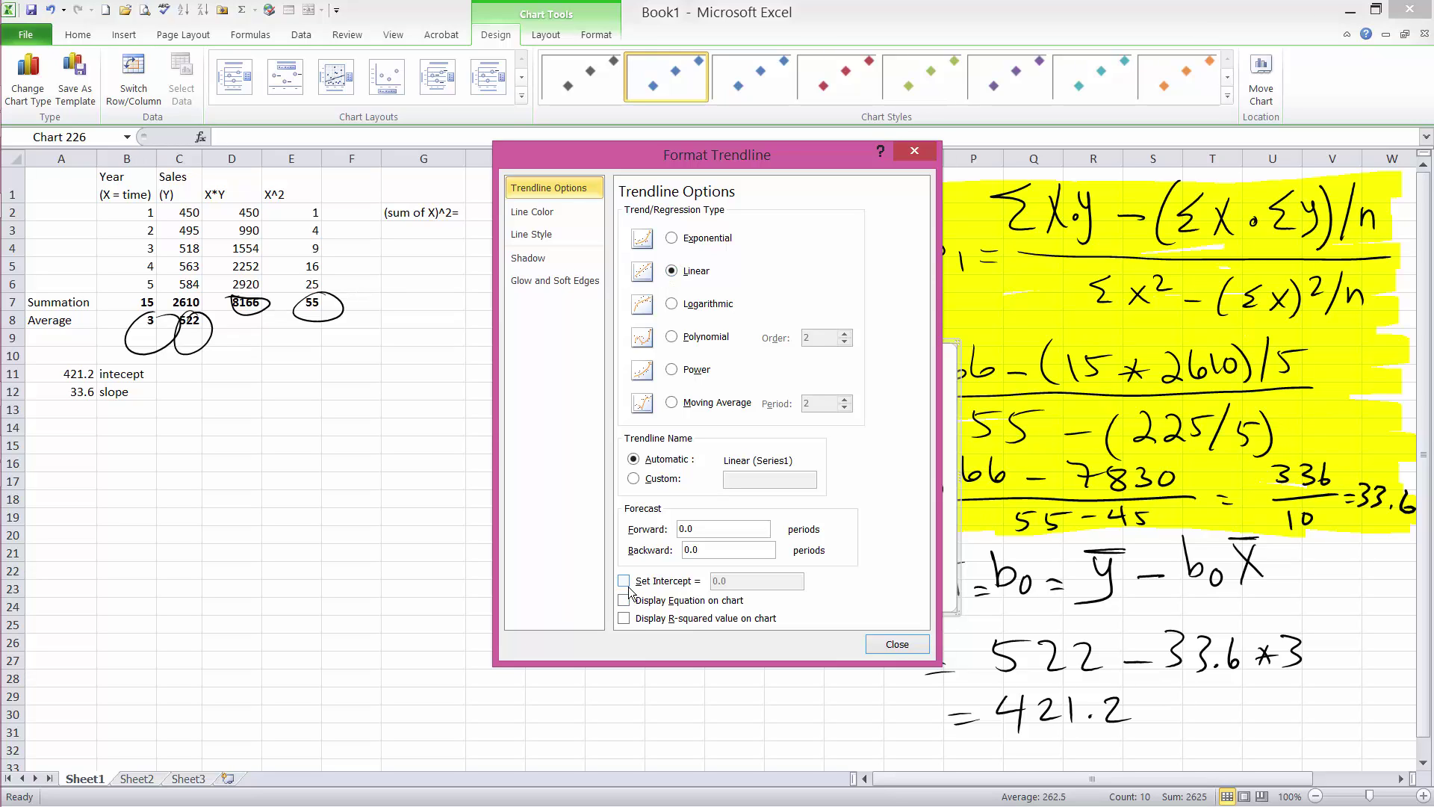
left_click(897, 644)
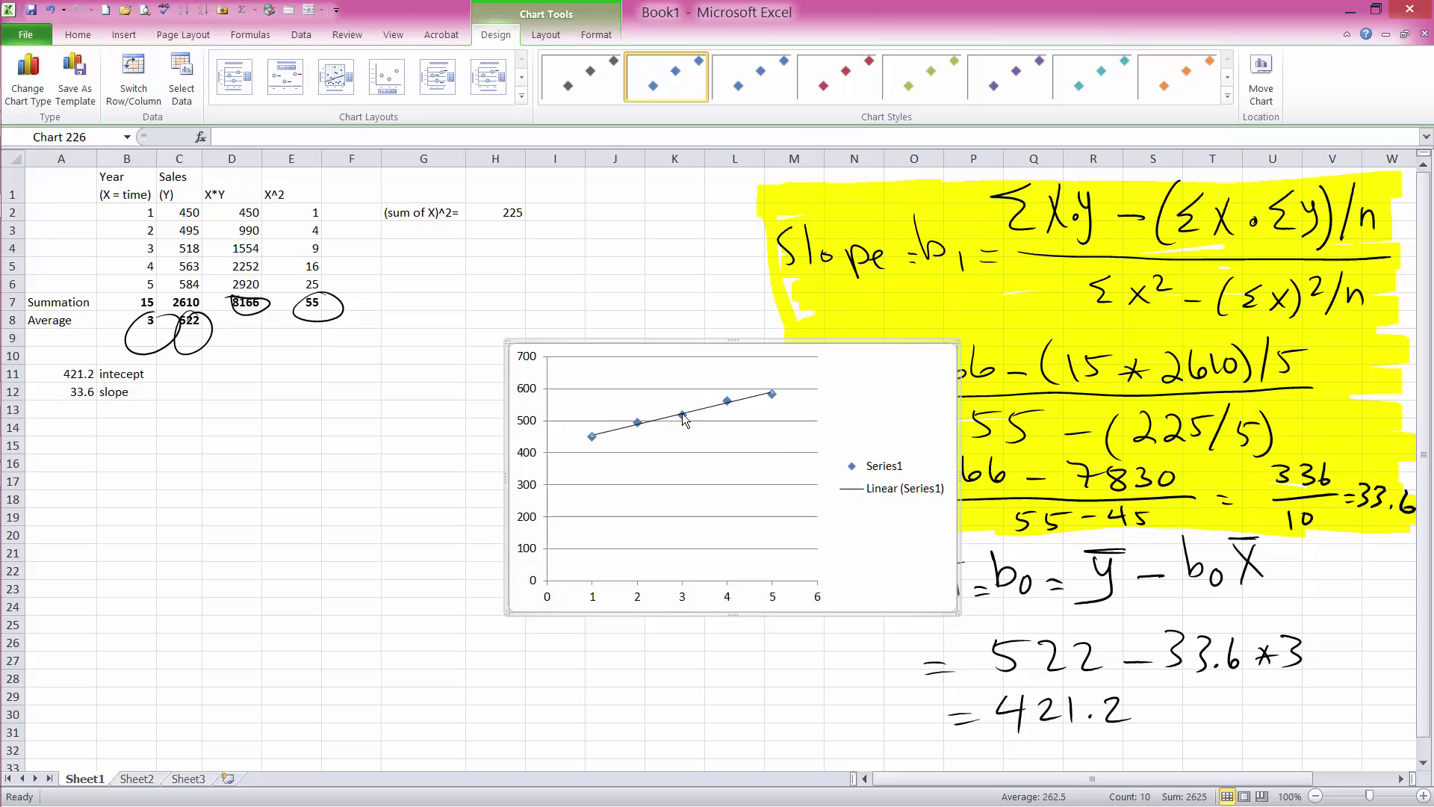
Turn on the trendline's equation and R-squared display
right_click(682, 414)
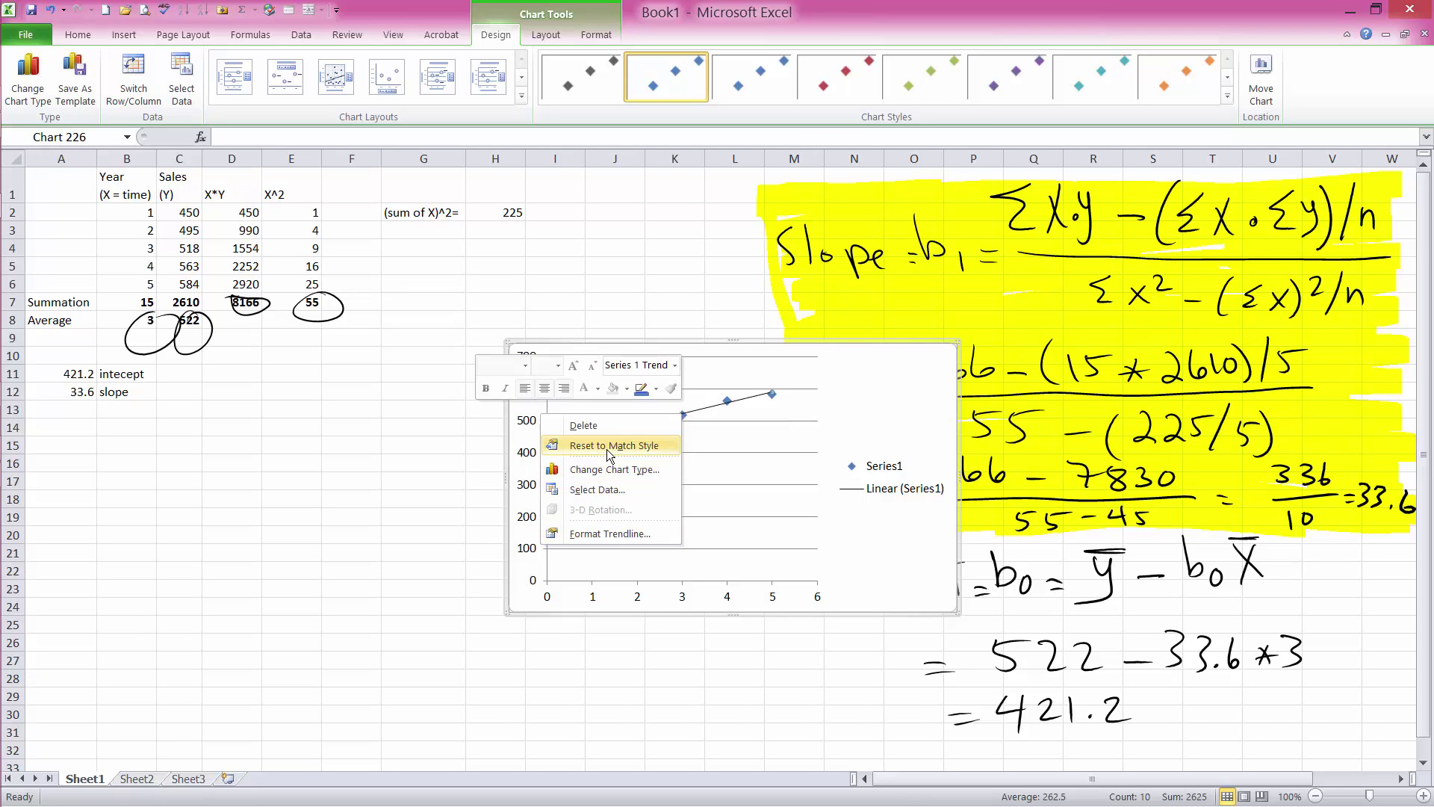
right_click(724, 399)
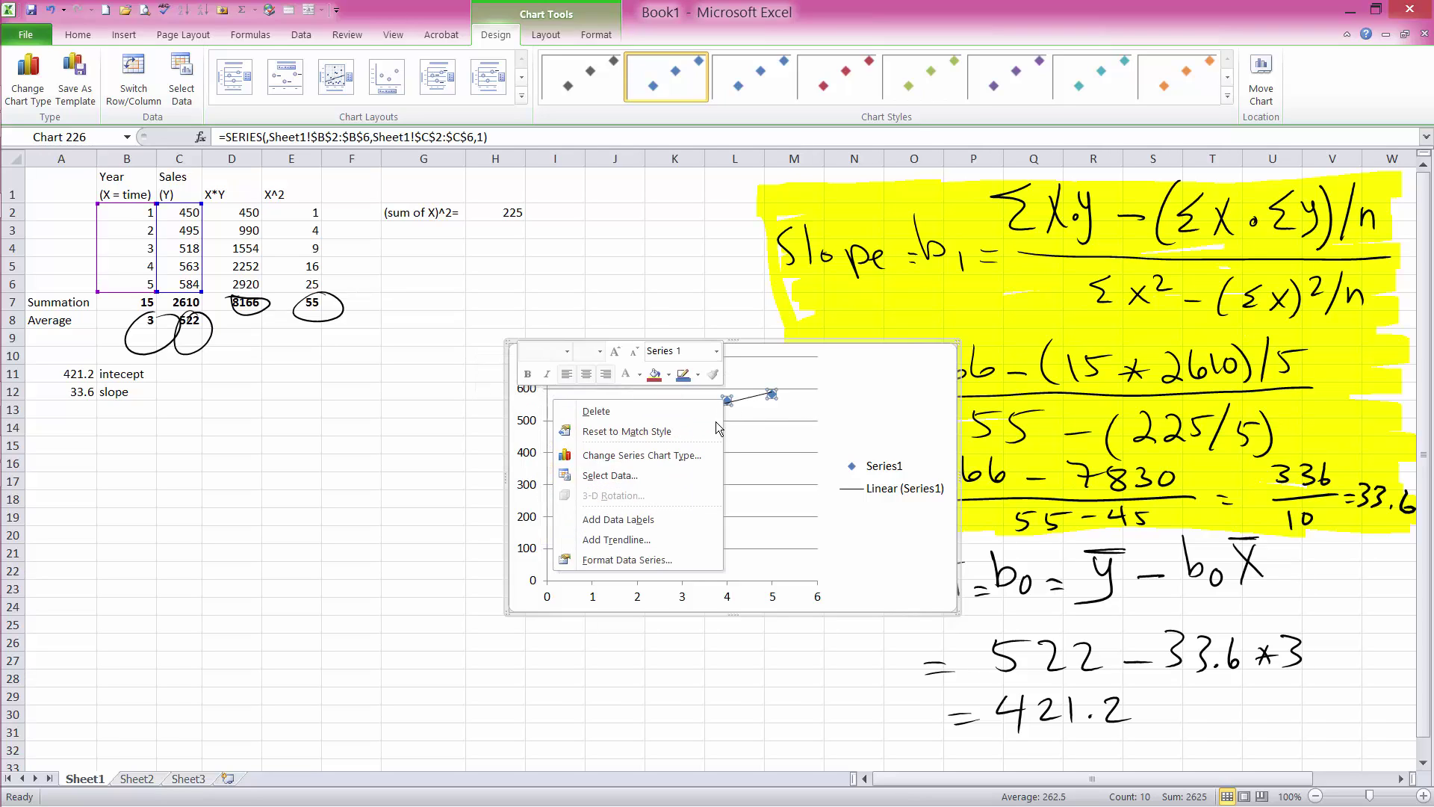
left_click(621, 539)
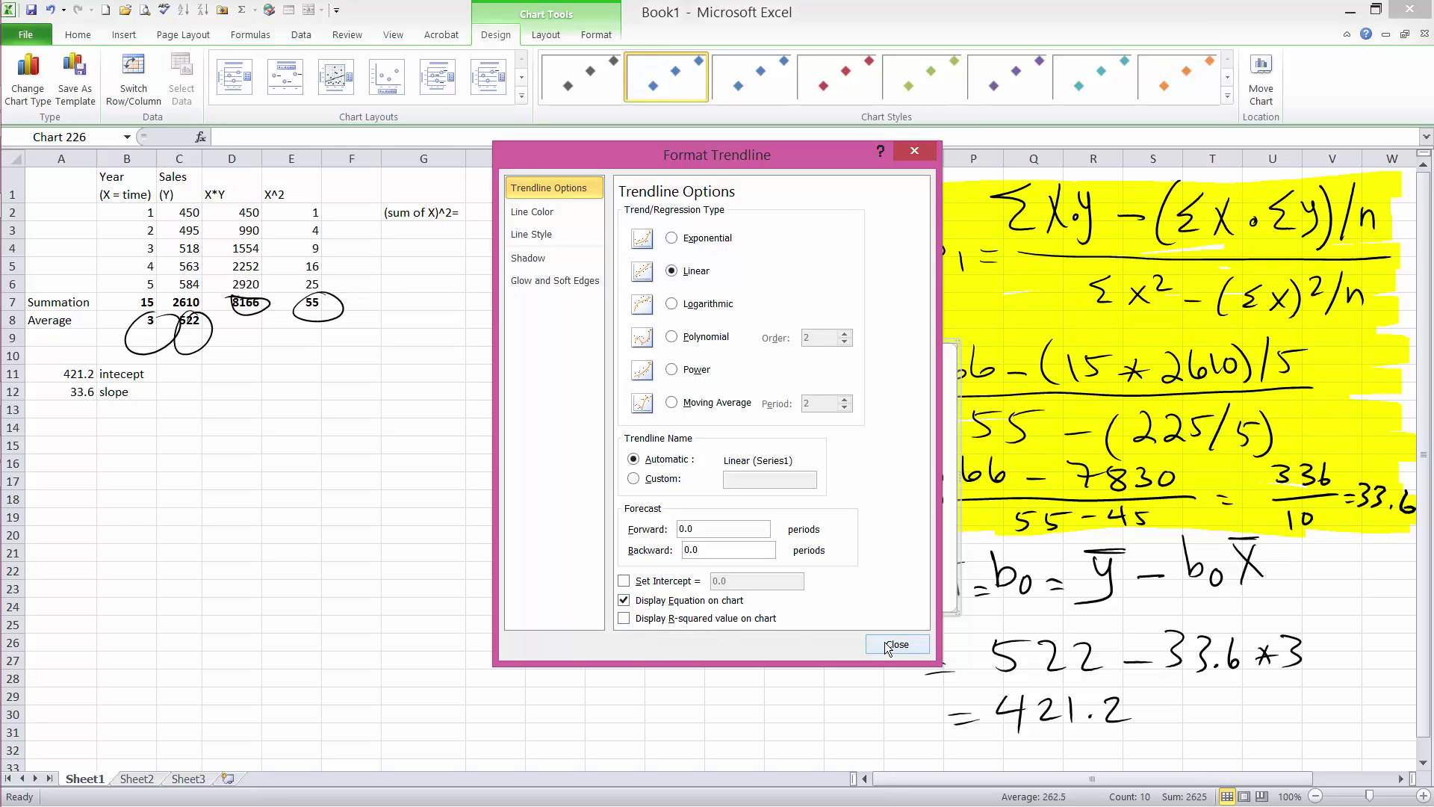
left_click(624, 620)
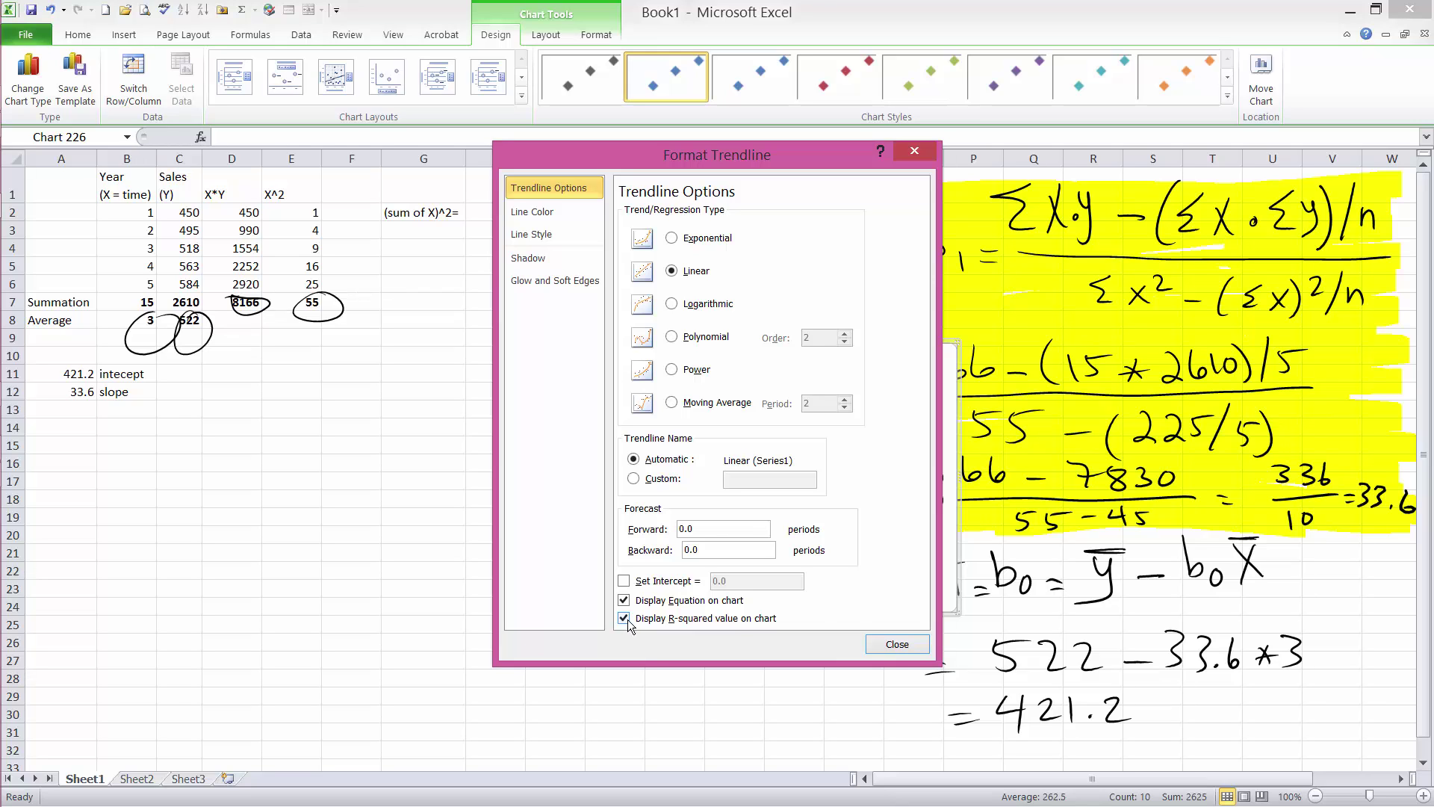
left_click(897, 645)
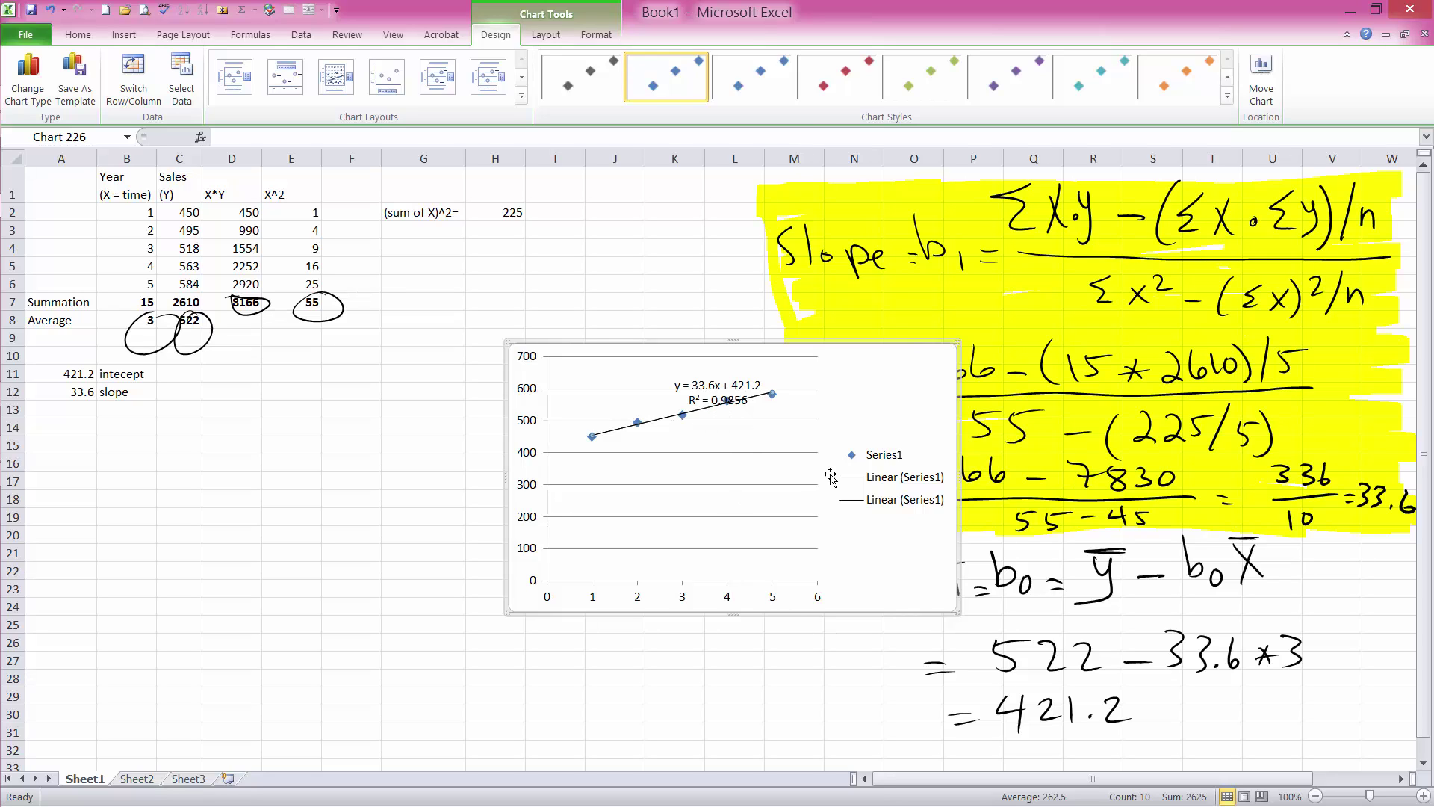
Move the equation label beside the legend and the chart up beside the data table
left_click(726, 387)
left_click_drag(727, 374, 888, 364)
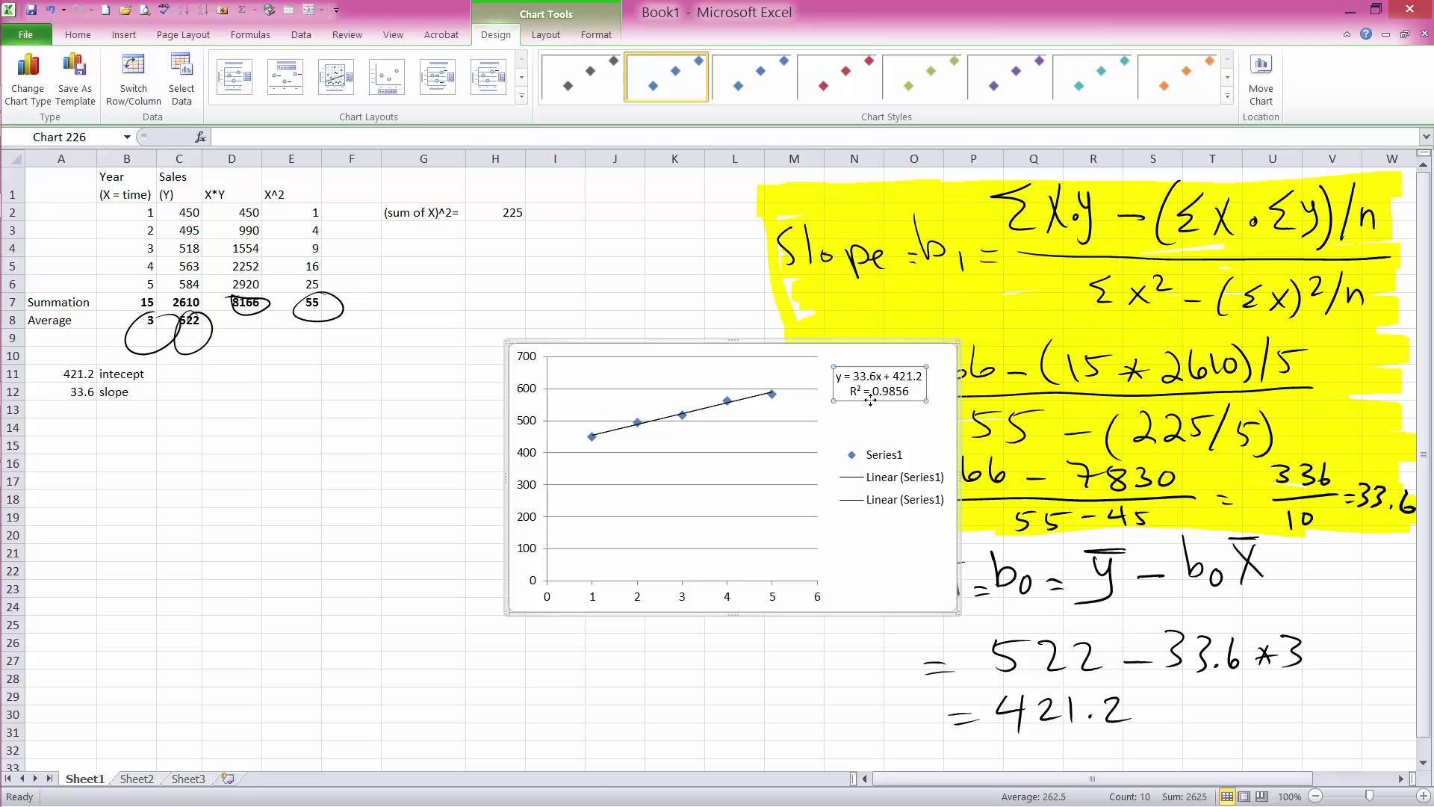
left_click_drag(843, 376, 895, 376)
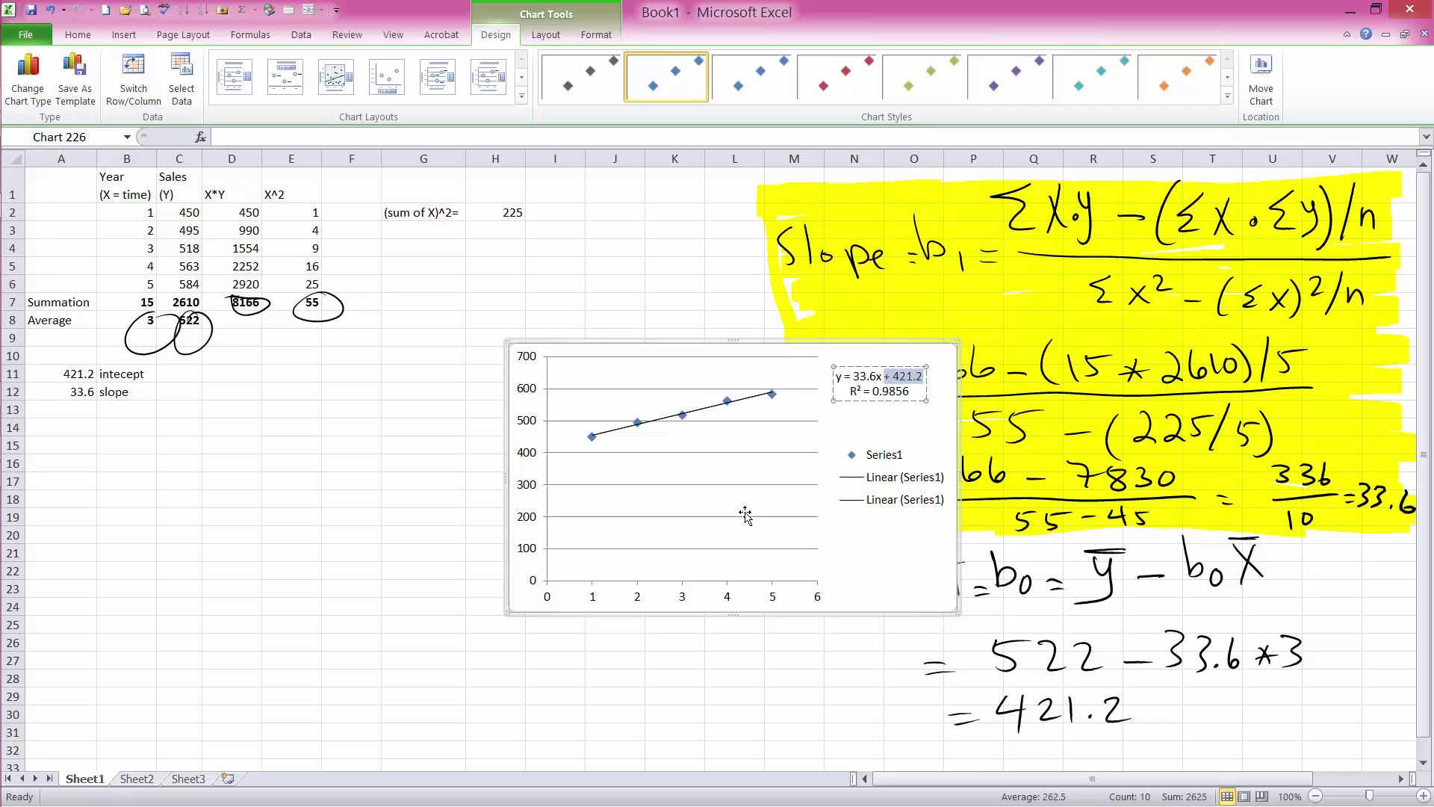
left_click(423, 442)
left_click_drag(642, 346, 423, 299)
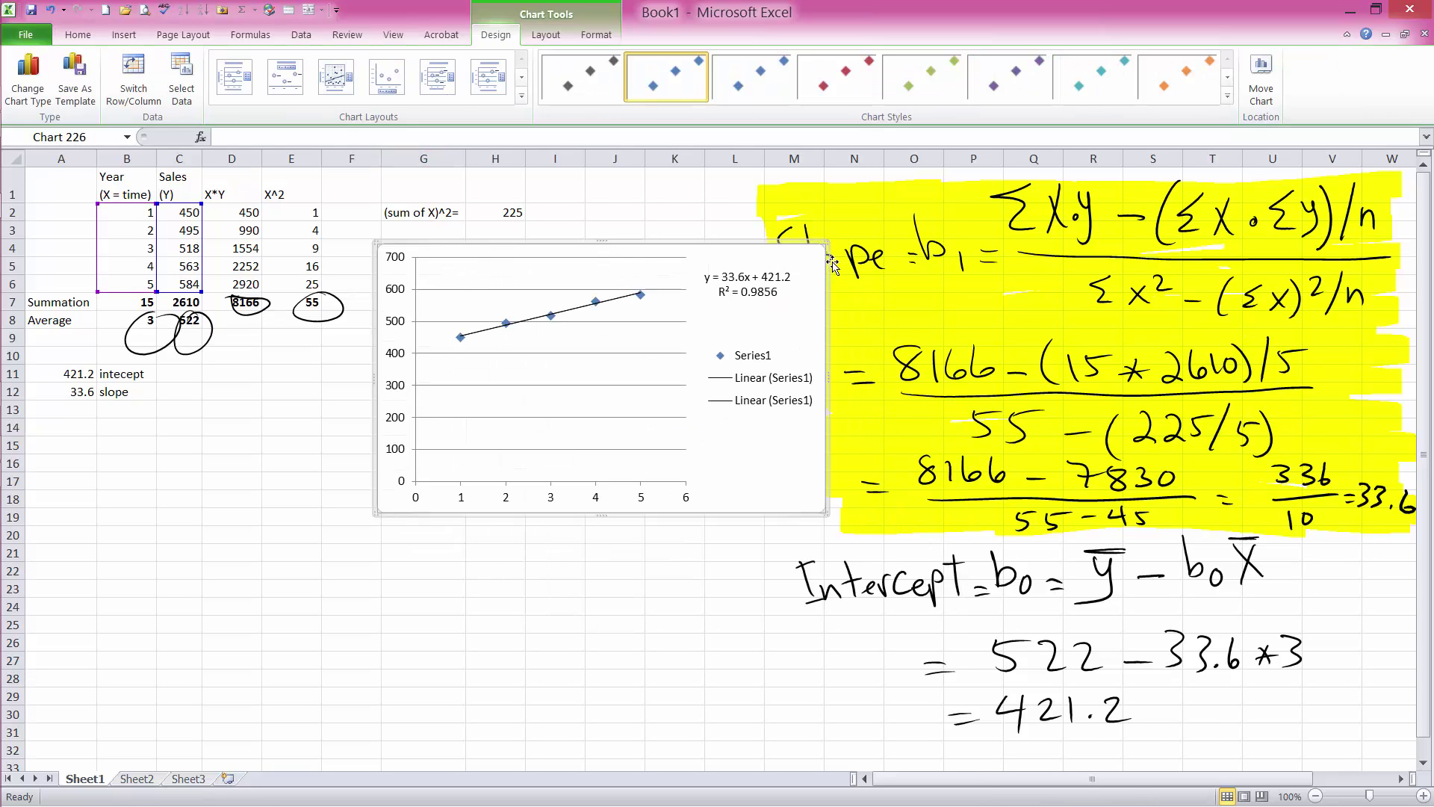
Narrow the chart, then enable the Analysis ToolPak and Analysis ToolPak - VBA add-ins
left_click_drag(828, 379, 738, 378)
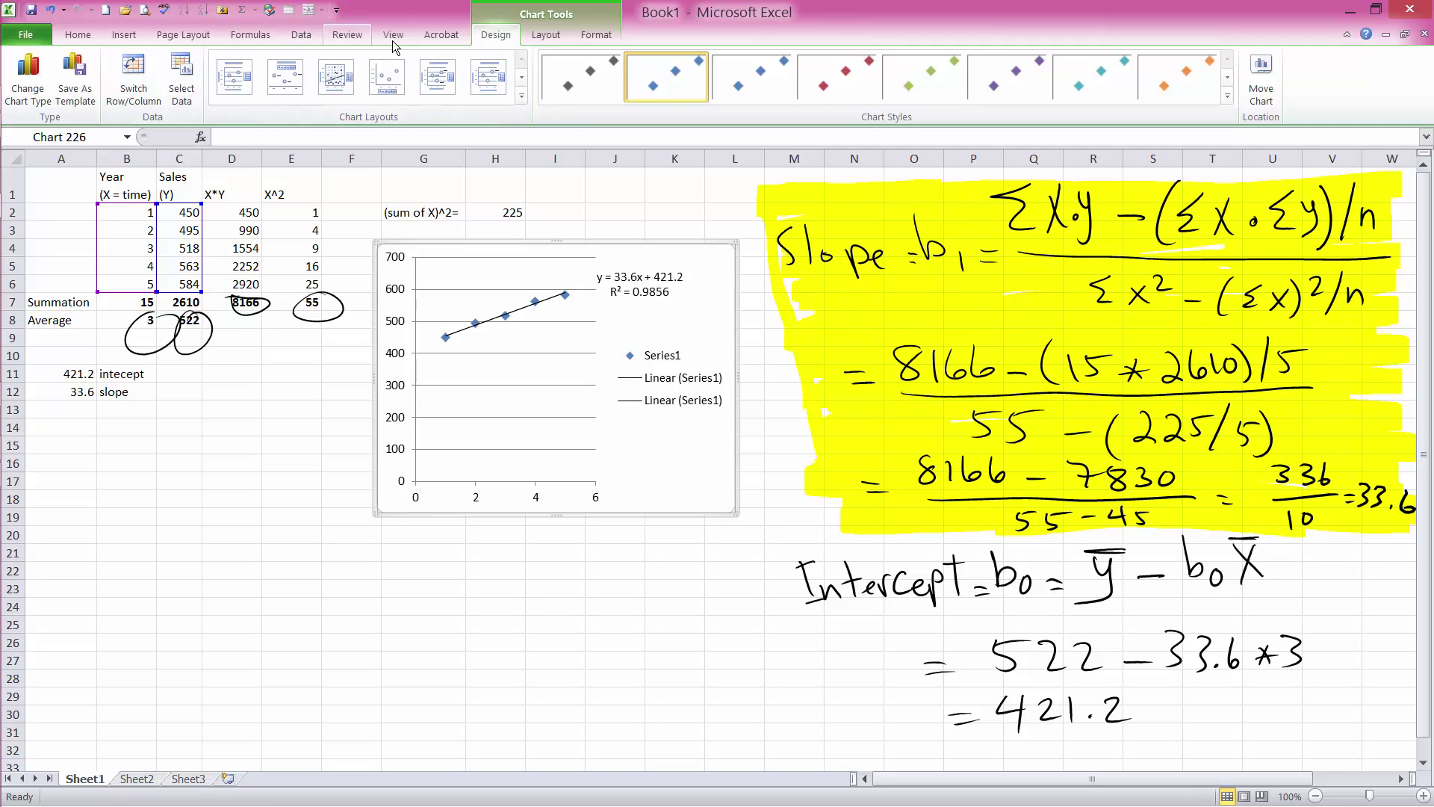
left_click(301, 35)
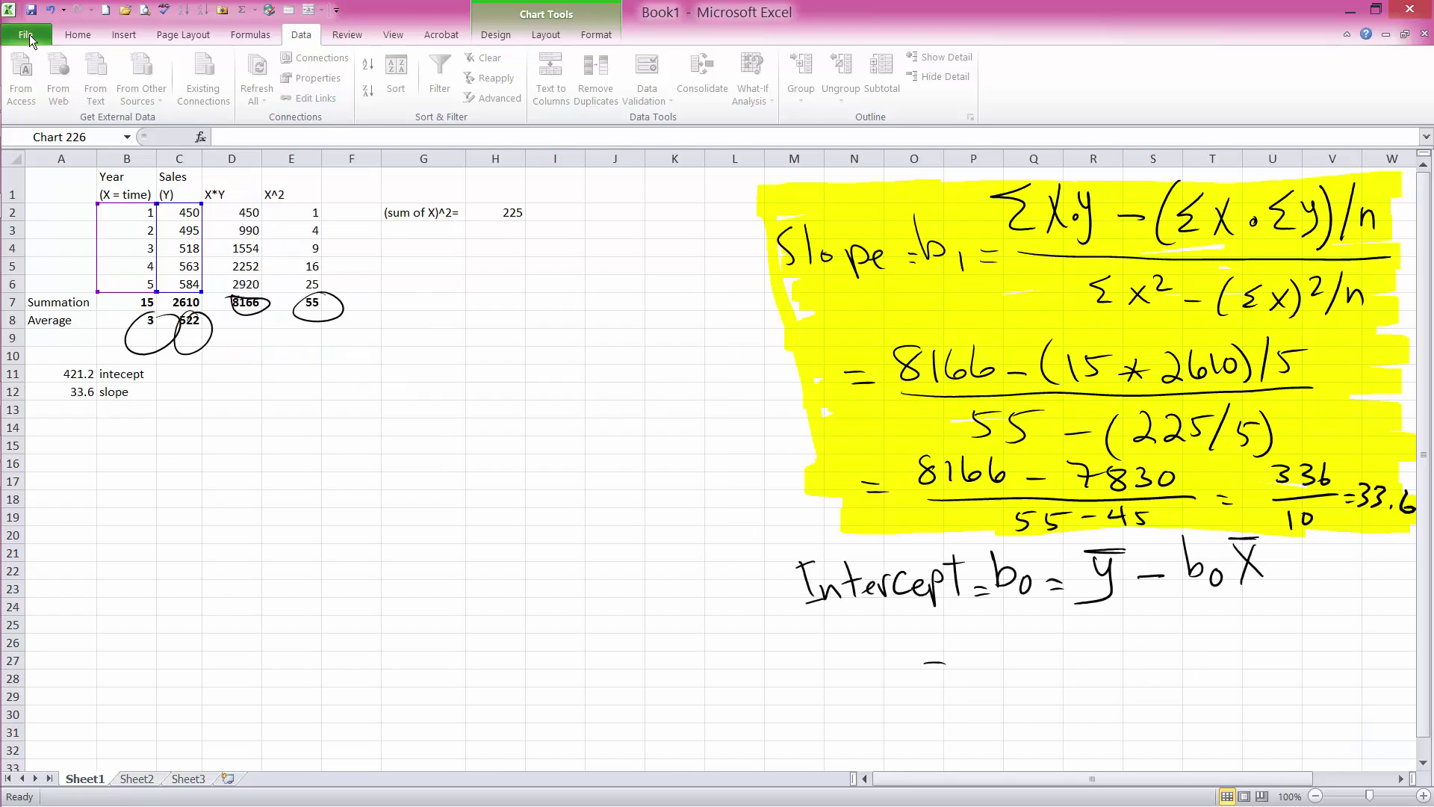
left_click(29, 34)
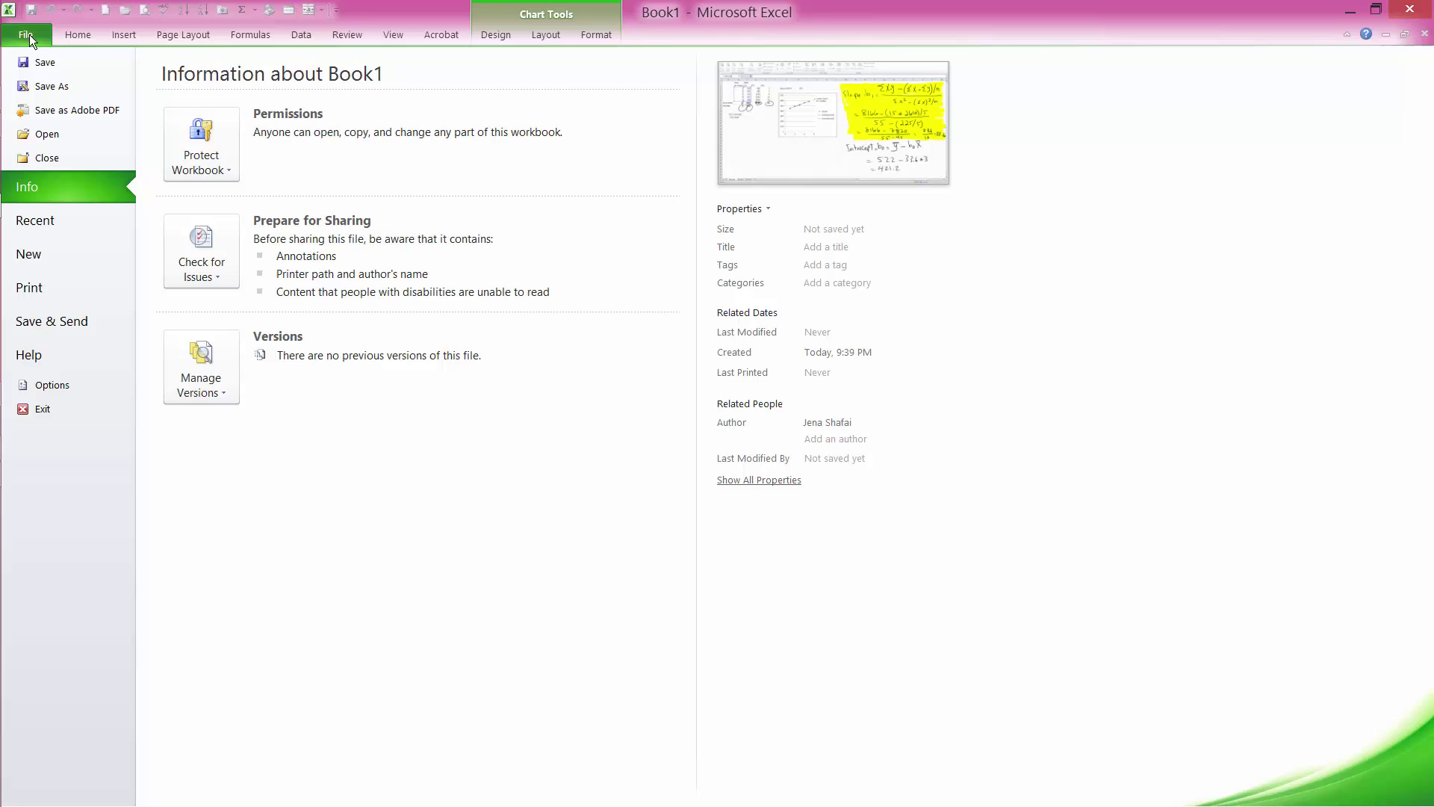
left_click(53, 385)
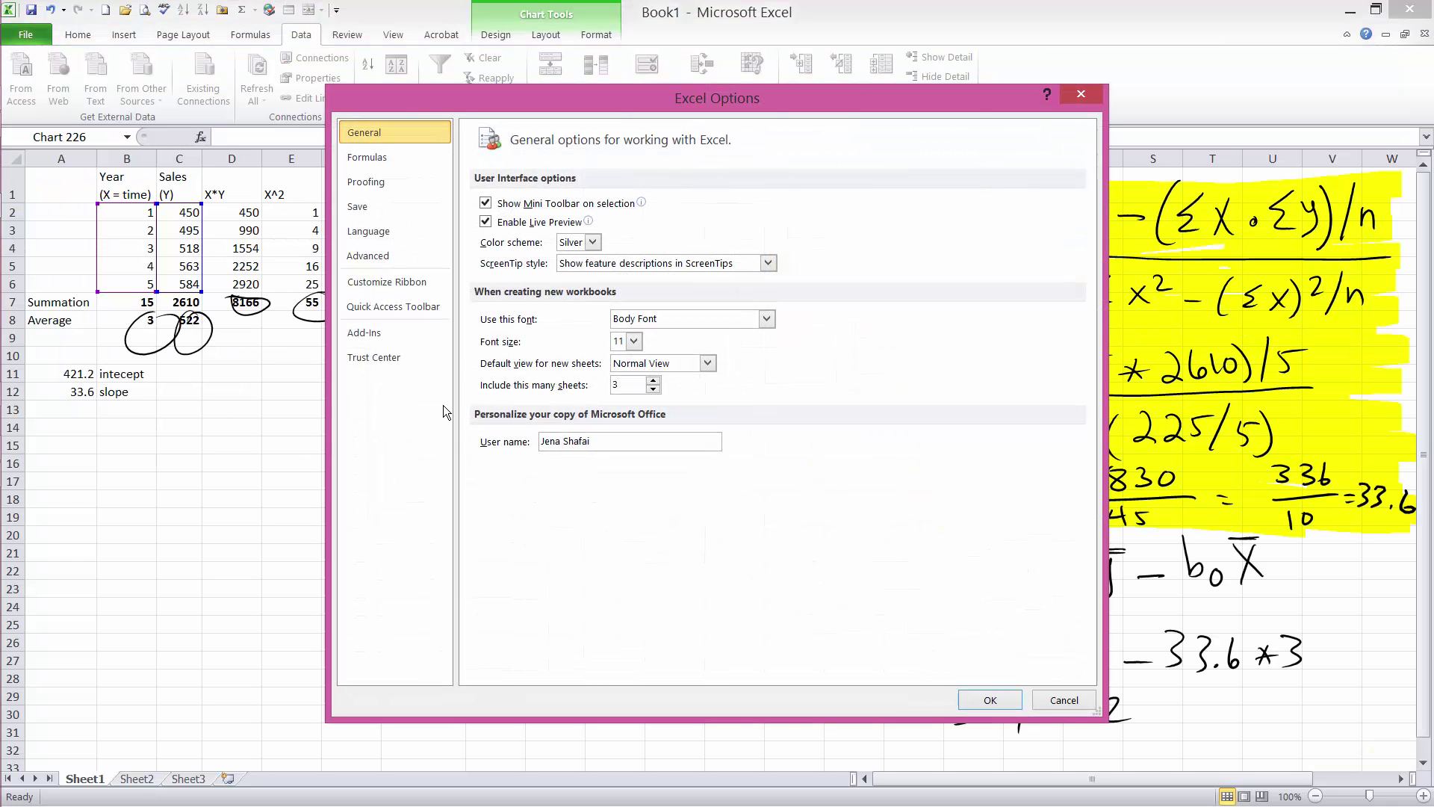
left_click(366, 334)
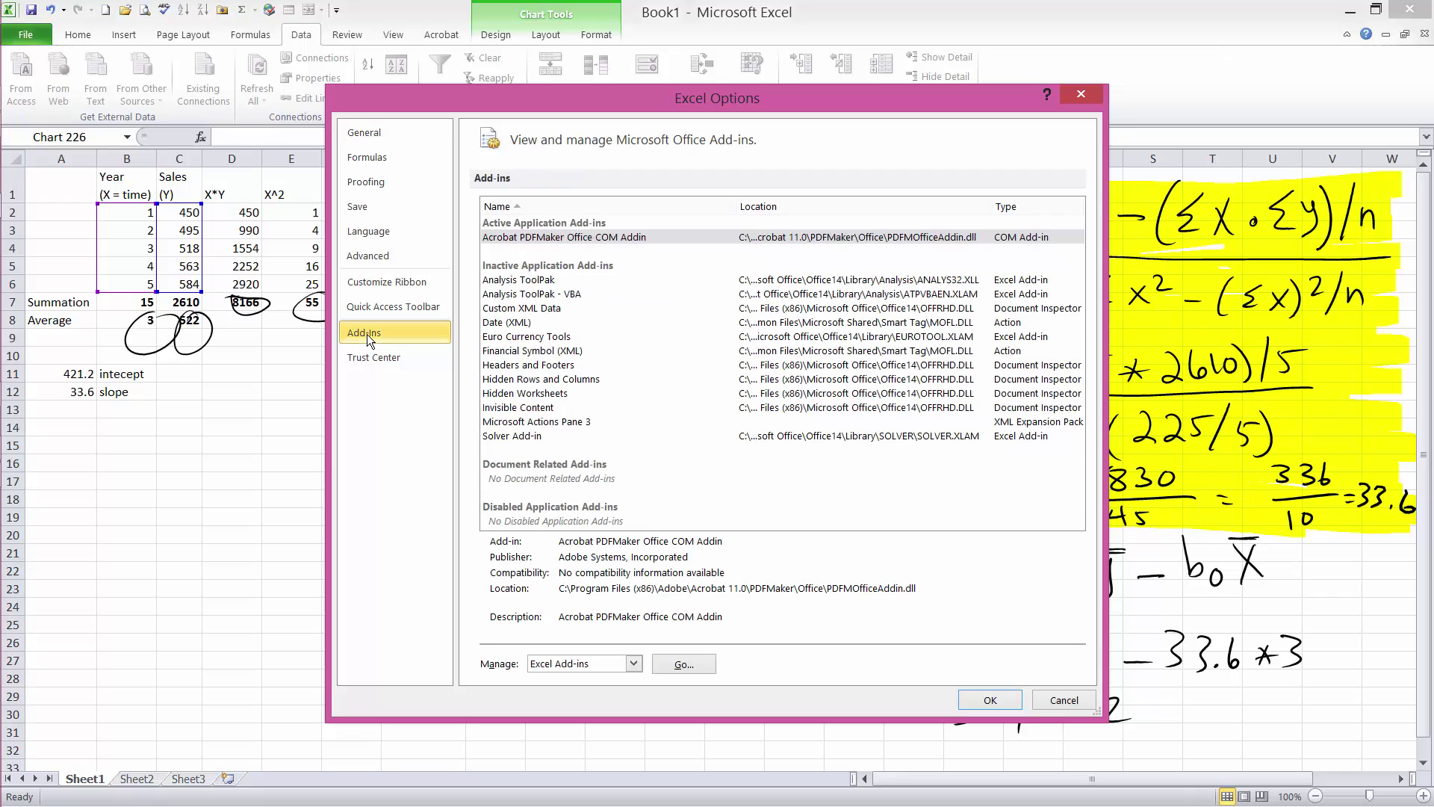
left_click(634, 662)
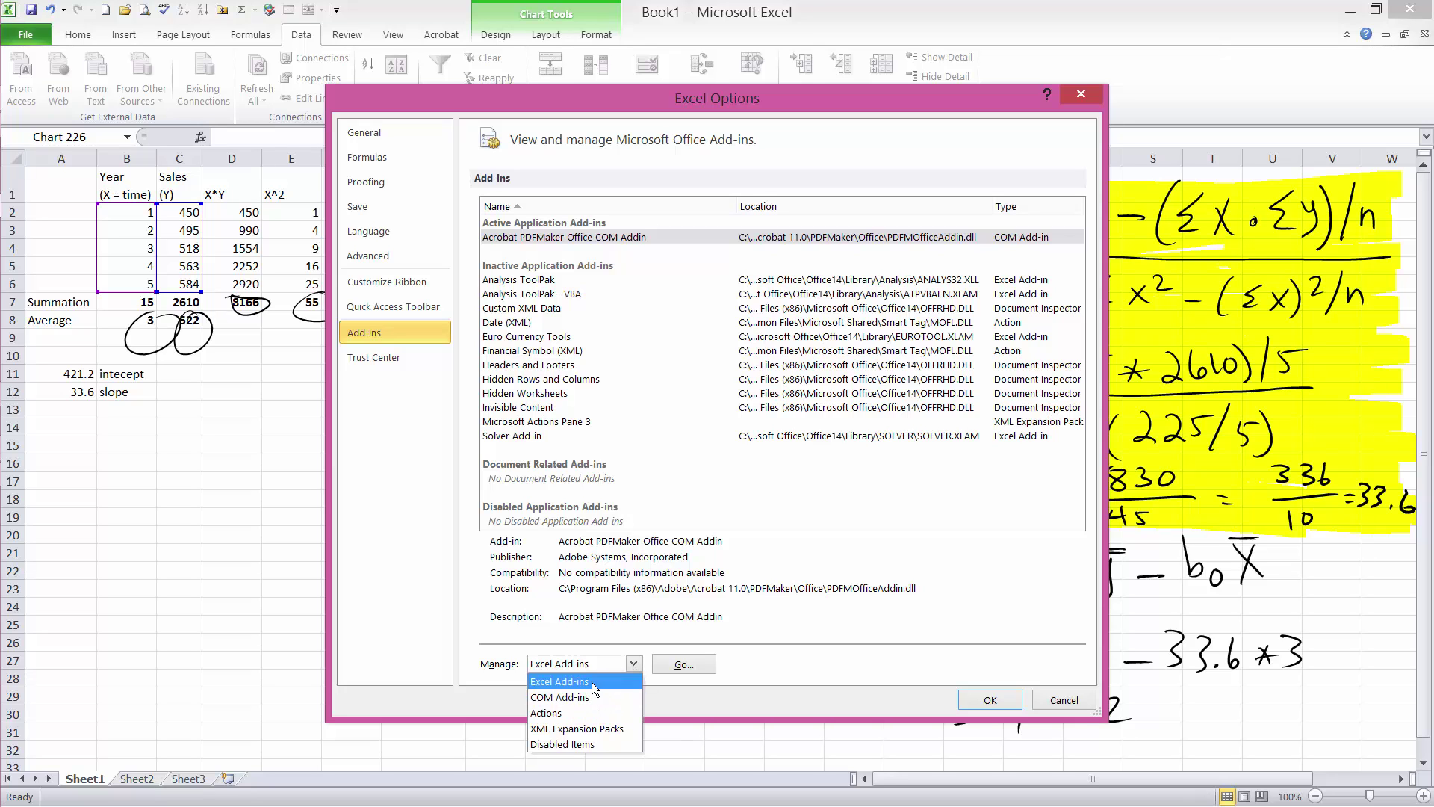
left_click(684, 664)
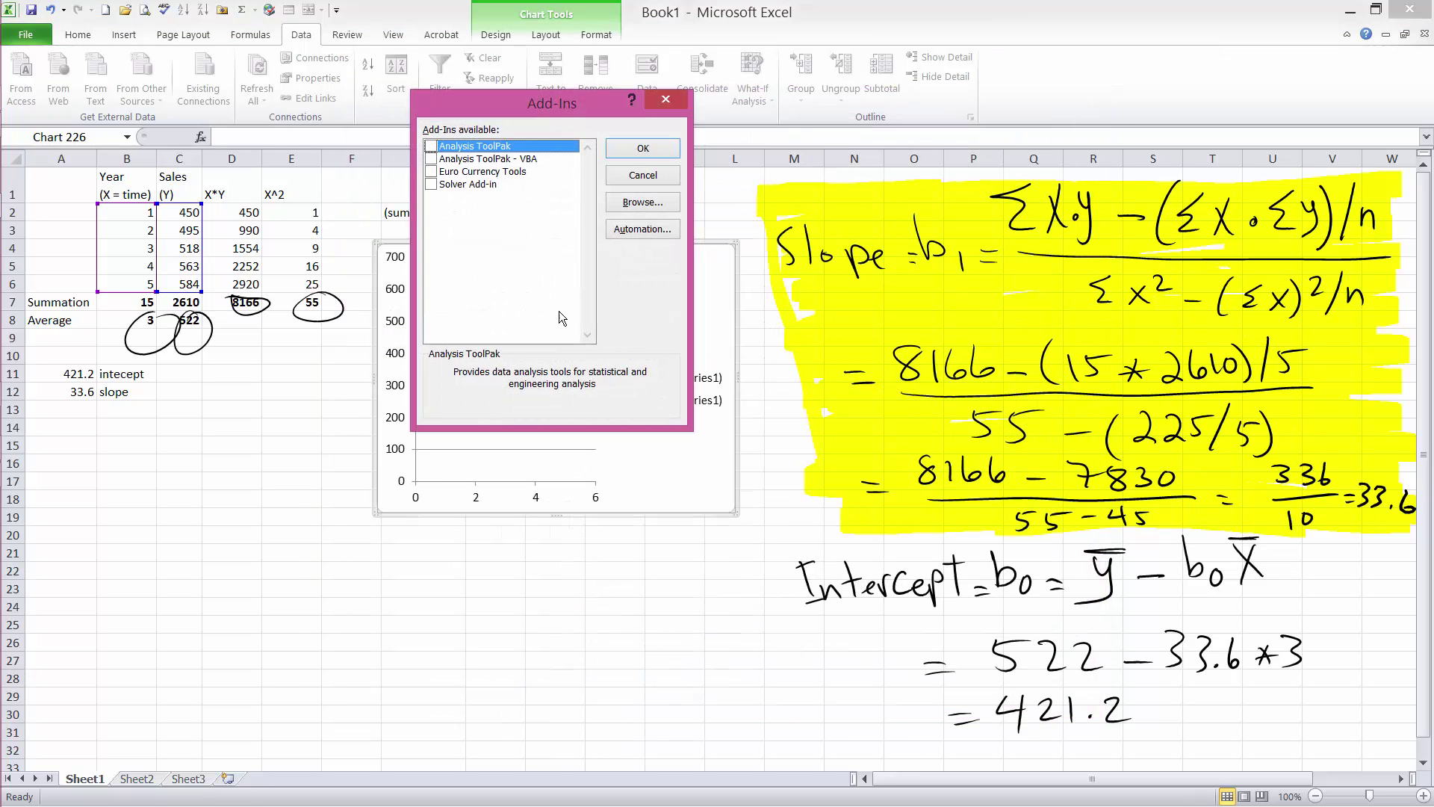
left_click(431, 160)
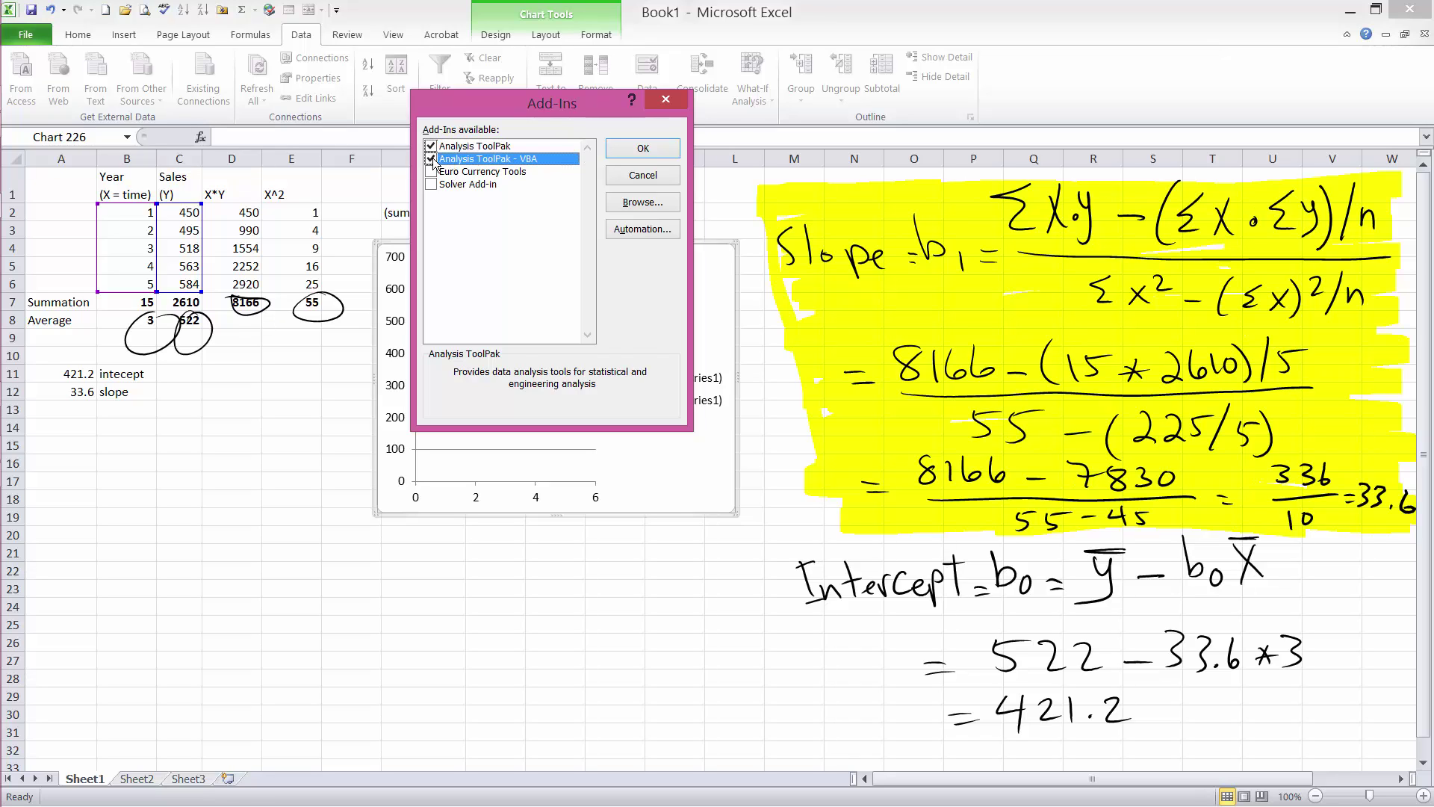
left_click(651, 149)
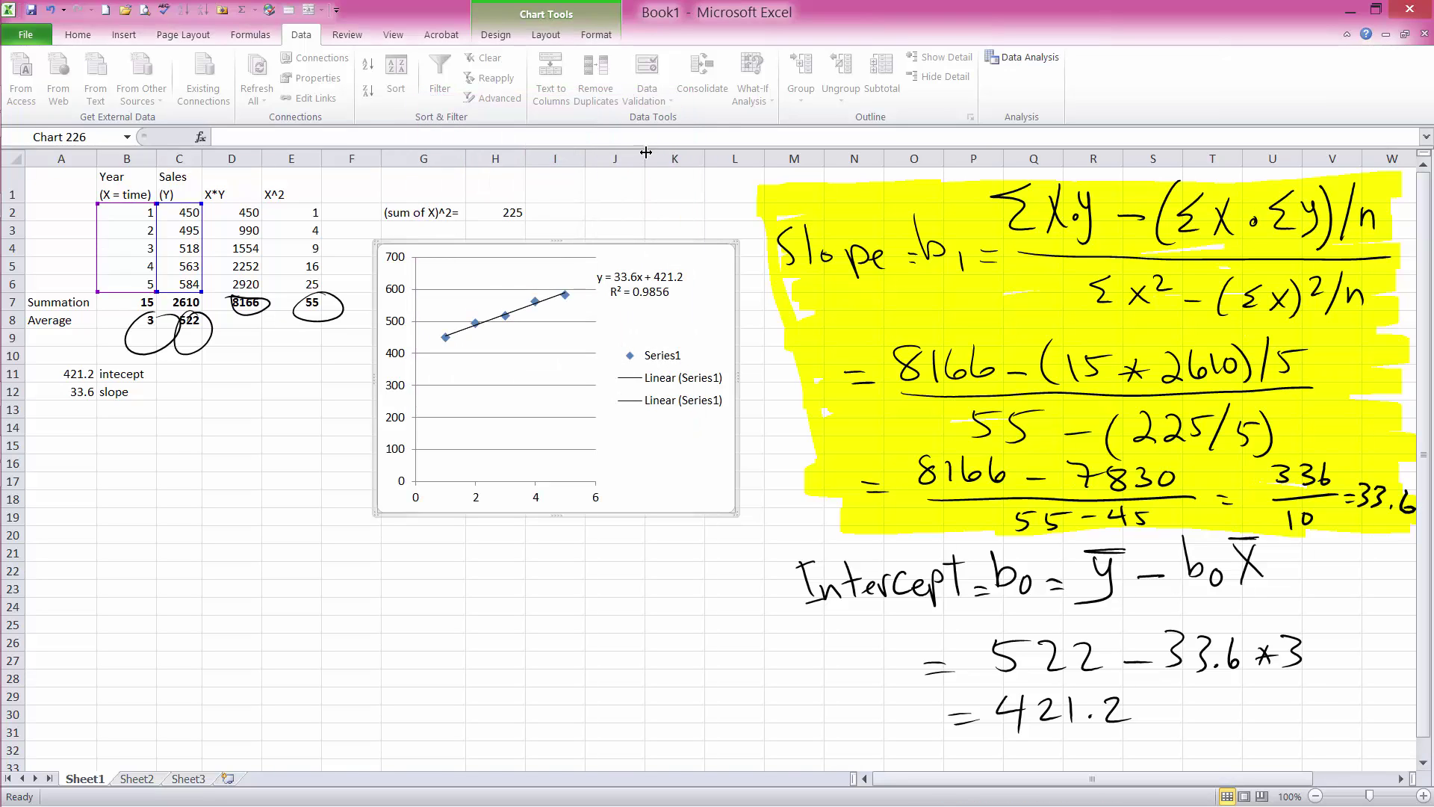
Choose Regression from the Data Analysis tools
left_click(1010, 60)
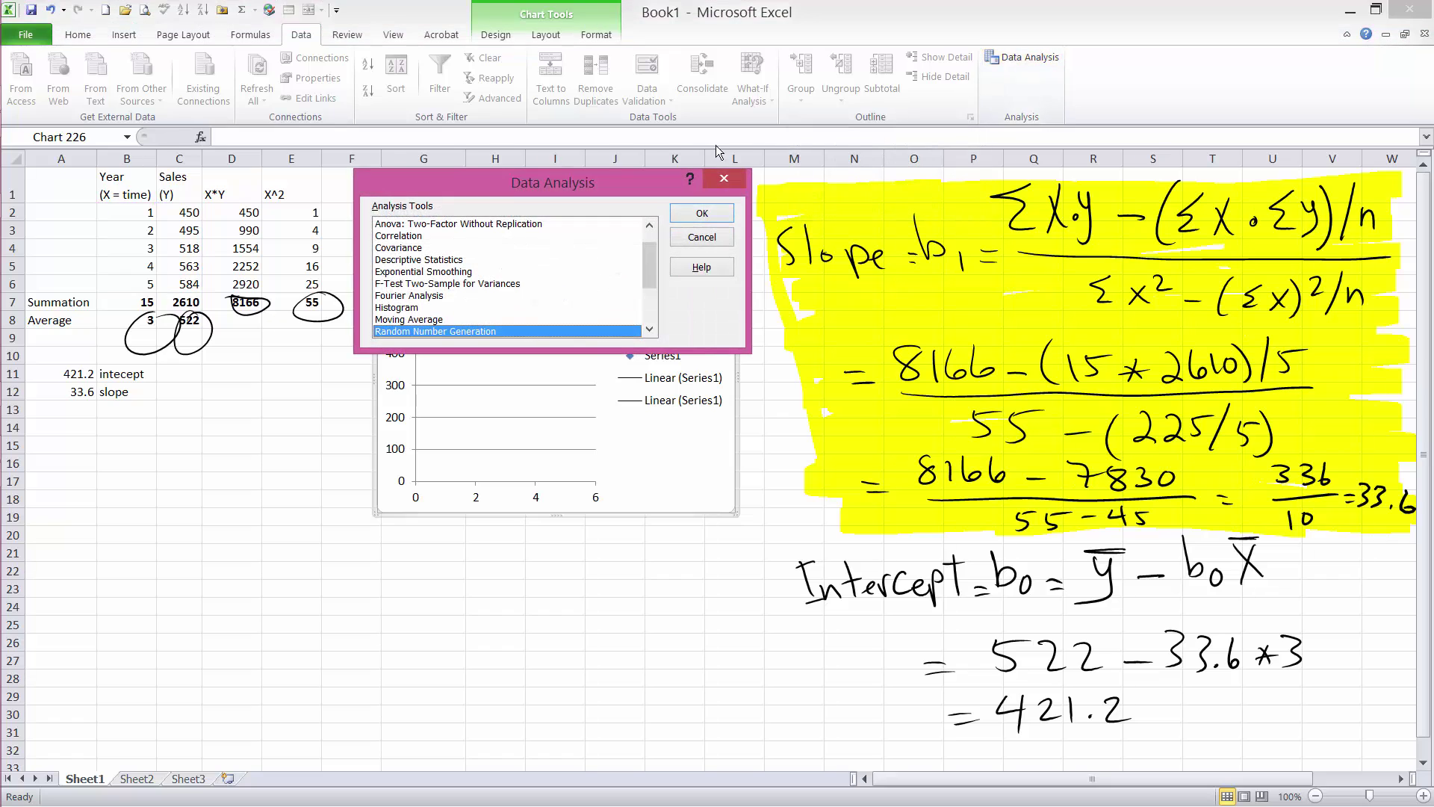
left_click_drag(508, 183, 491, 344)
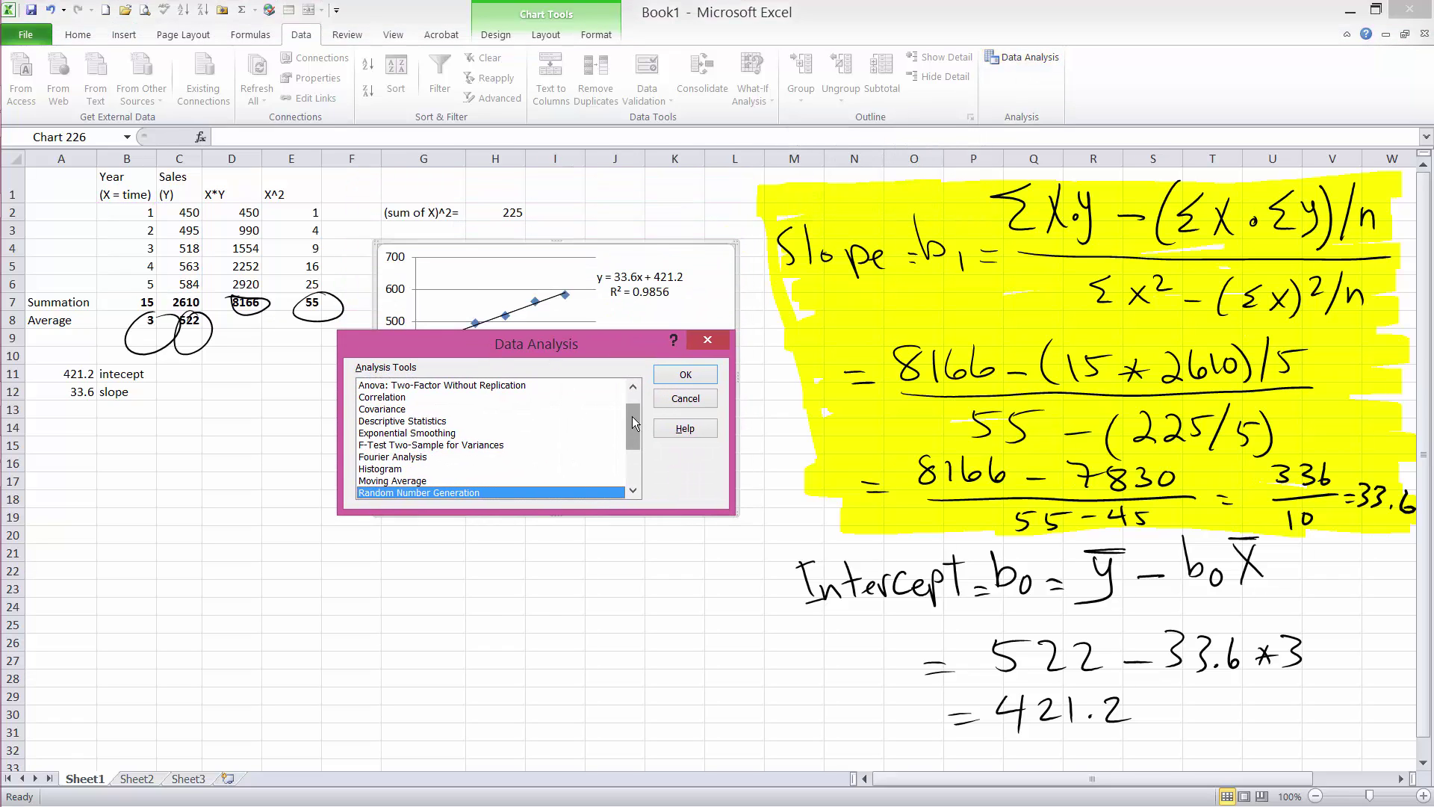
left_click_drag(632, 415, 631, 432)
left_click(396, 481)
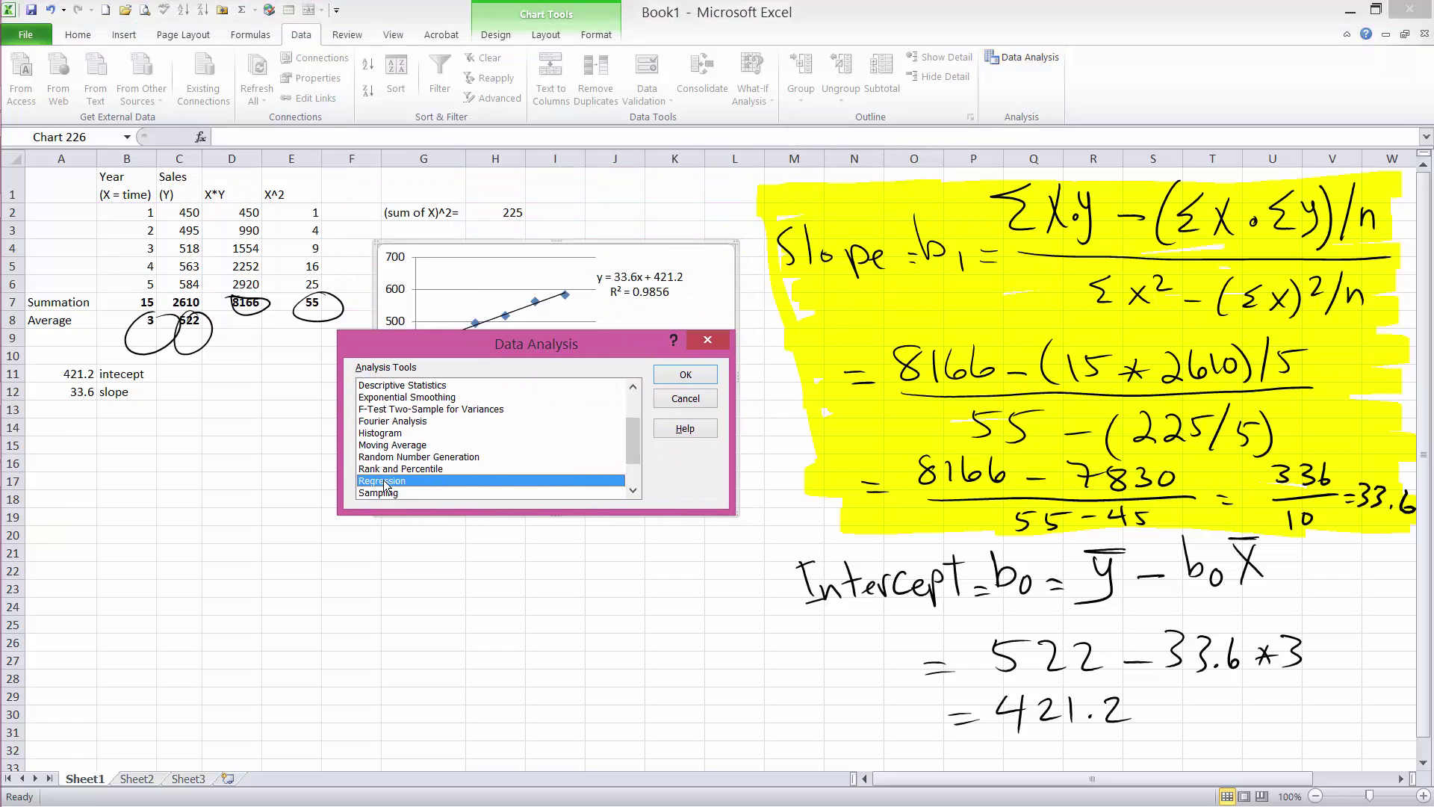
left_click(685, 374)
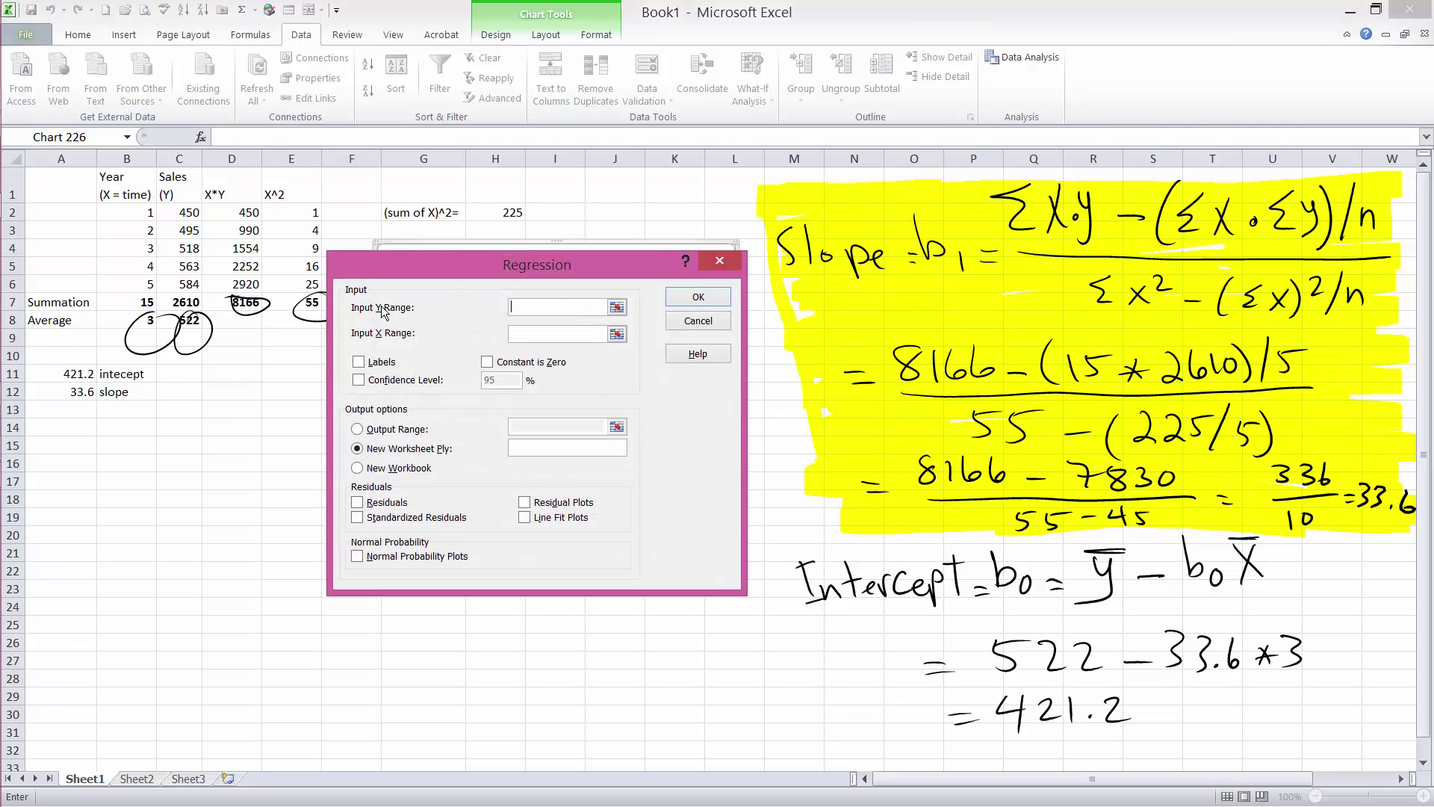
Set Y range C1:C6, X range B1:B6 with Labels, output at A20, and run it
left_click_drag(449, 273, 314, 394)
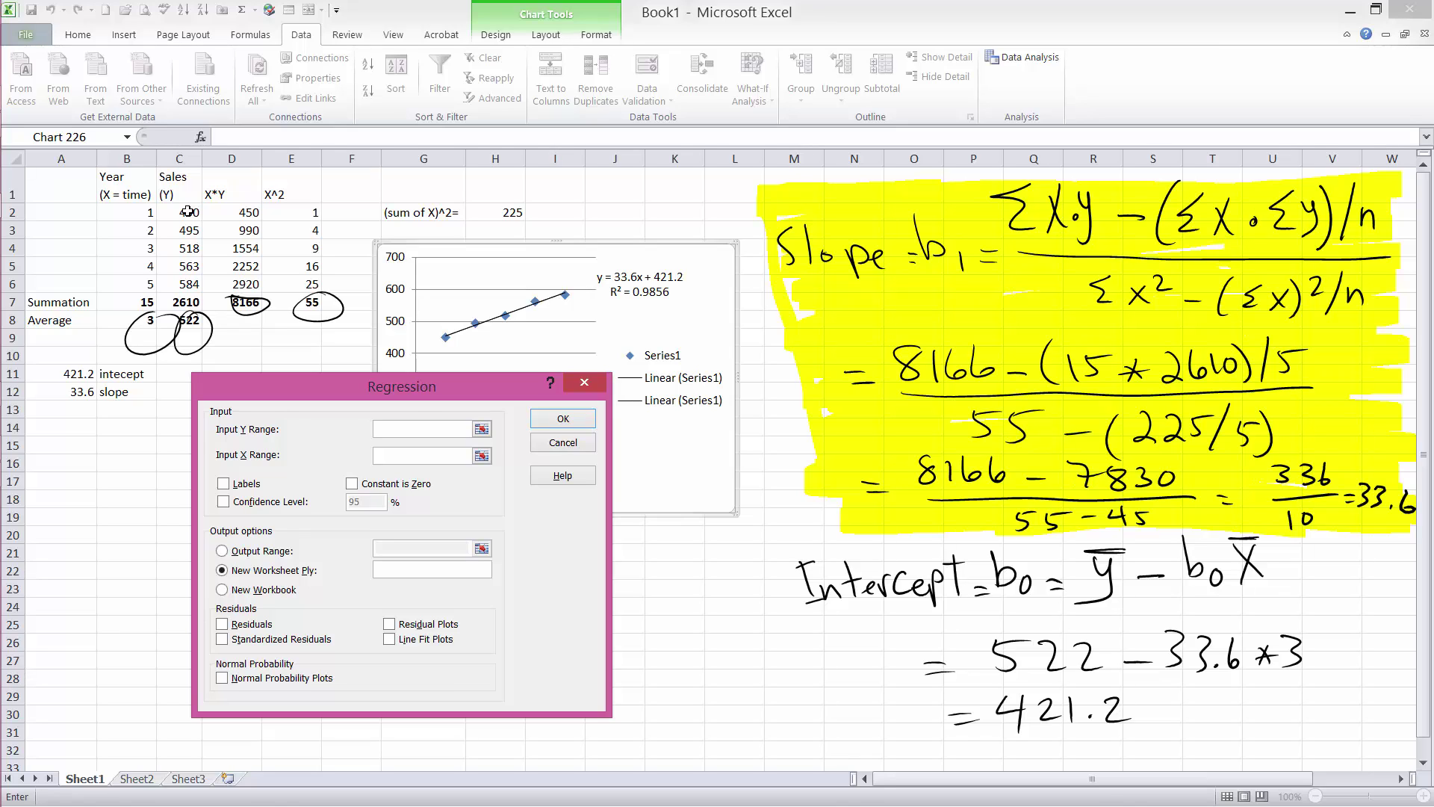
left_click_drag(174, 181, 176, 280)
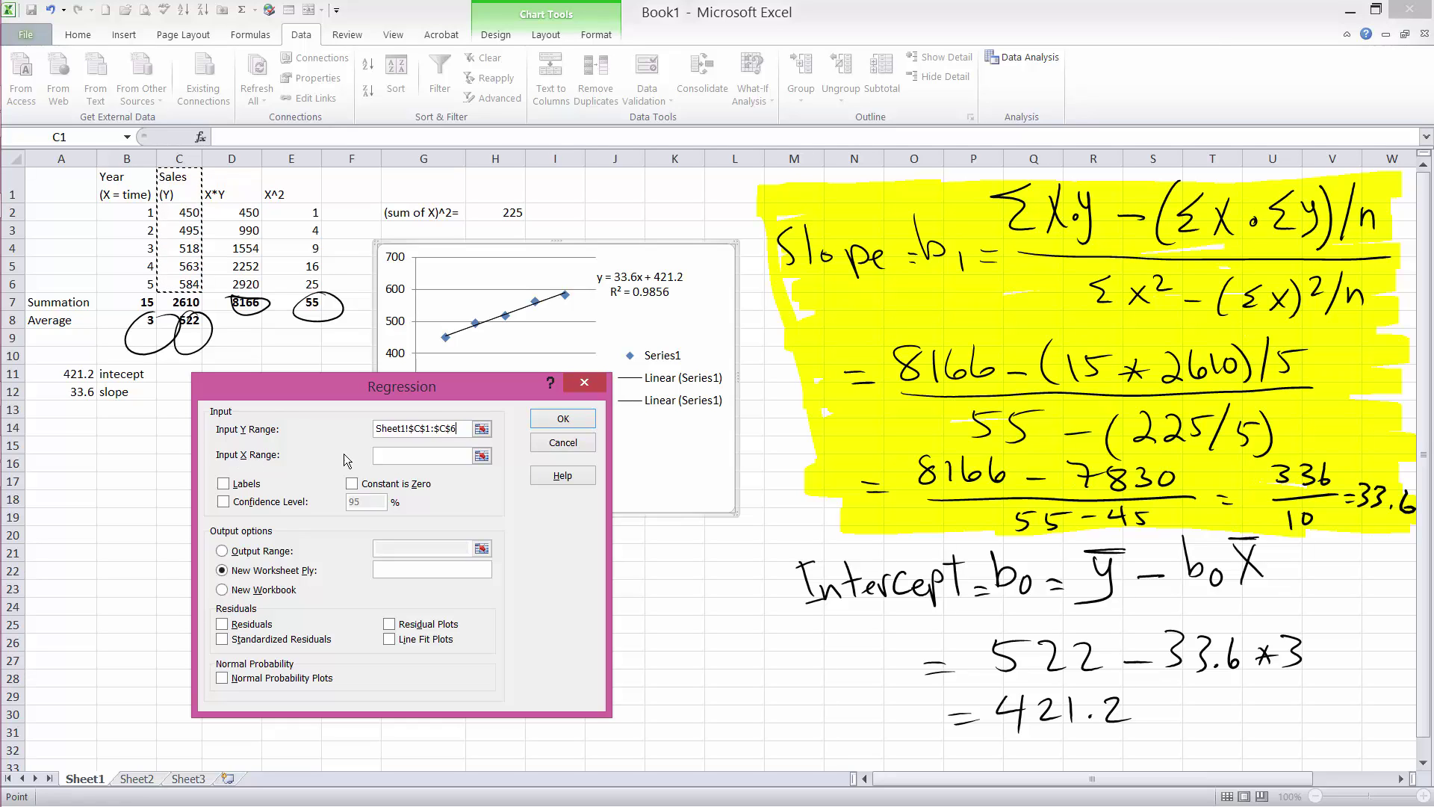
left_click(403, 455)
left_click_drag(141, 195, 142, 283)
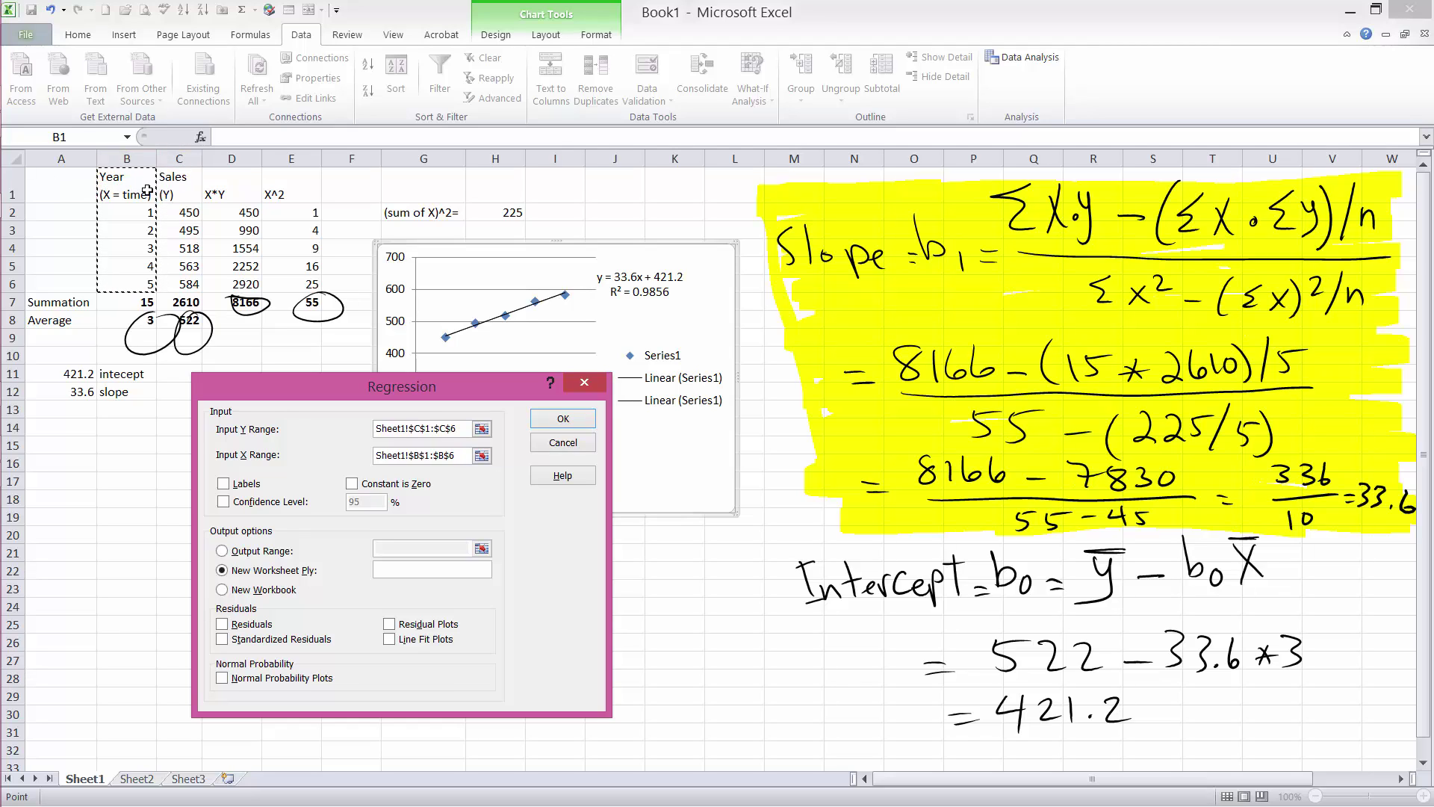
left_click(223, 484)
left_click(223, 551)
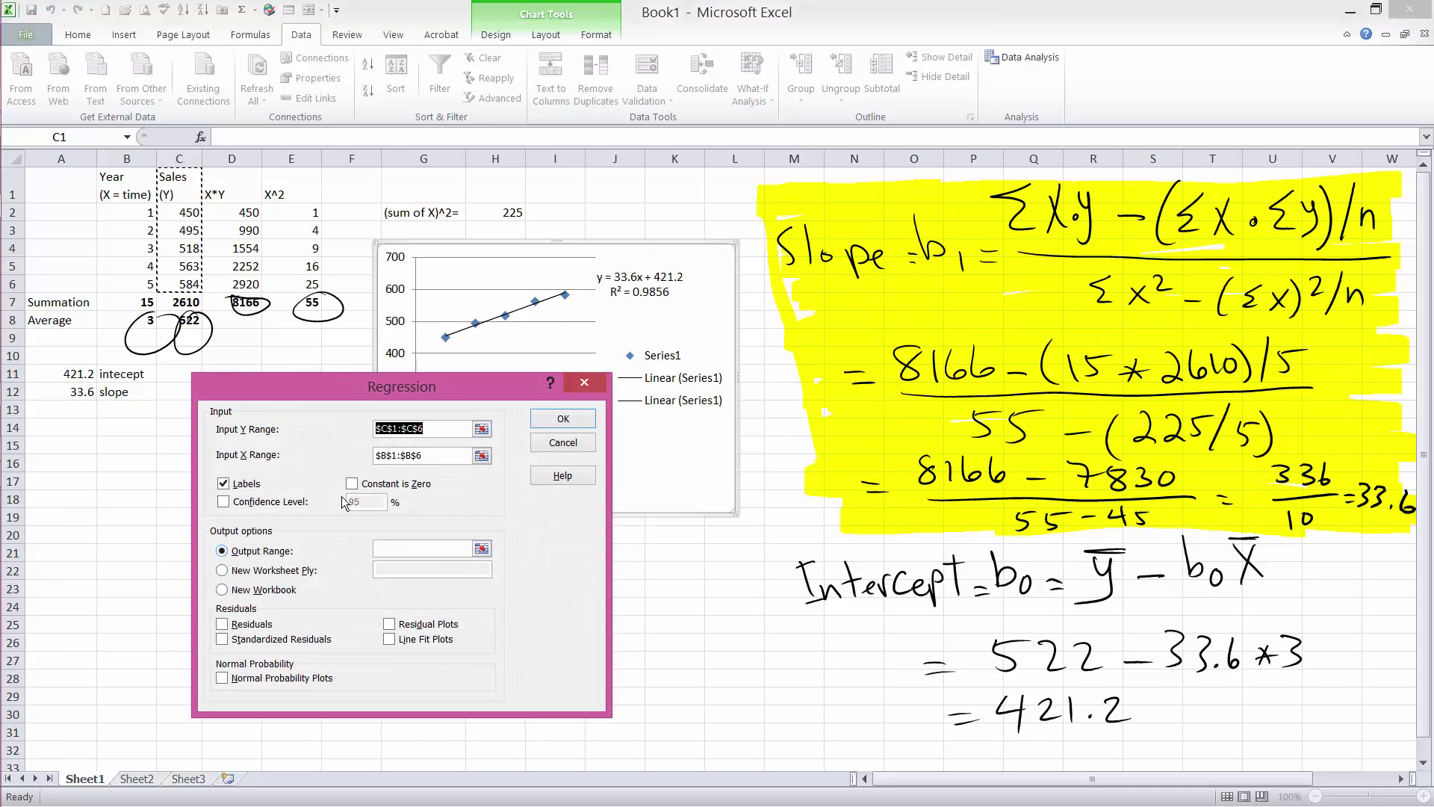
left_click_drag(418, 389, 788, 345)
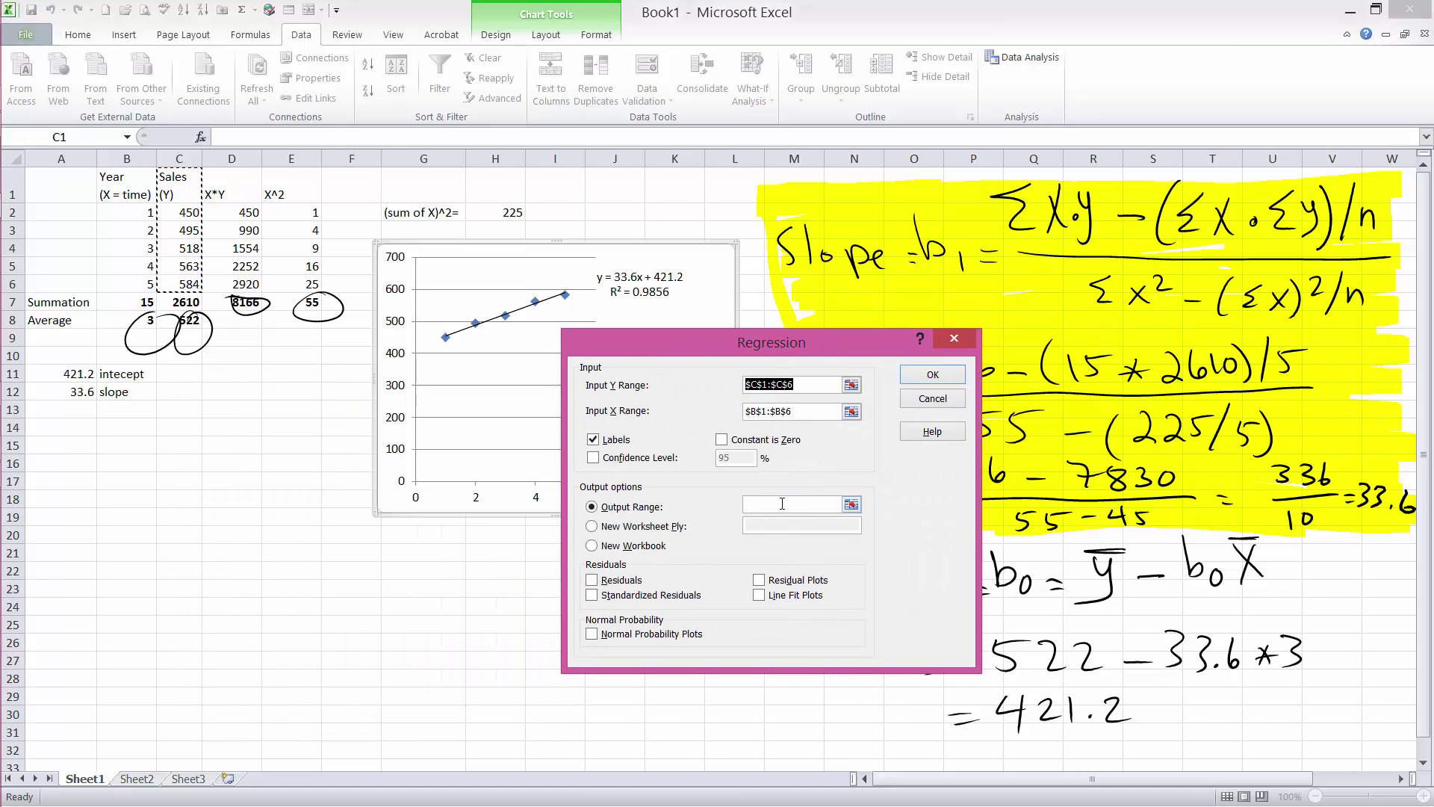
left_click(755, 505)
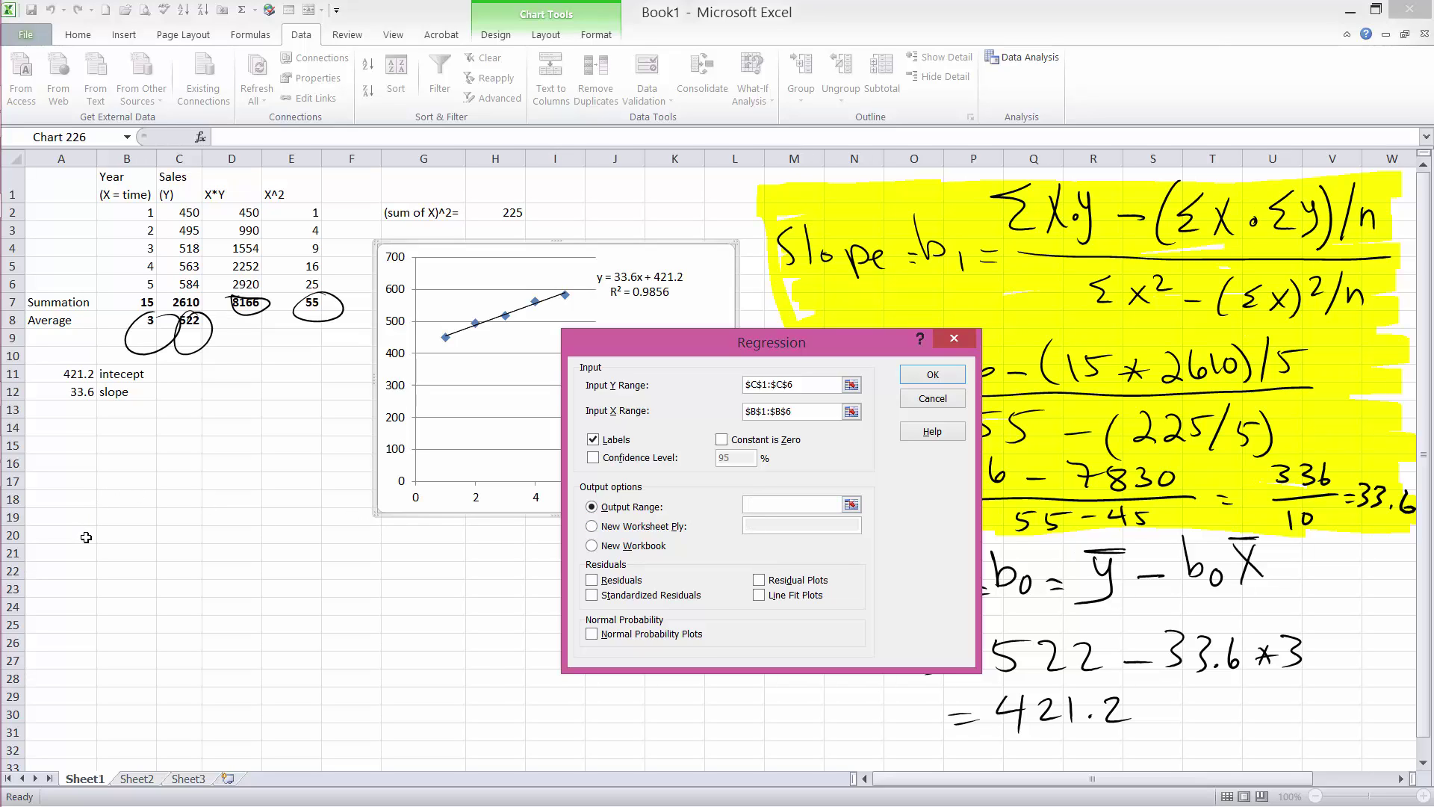
left_click(74, 534)
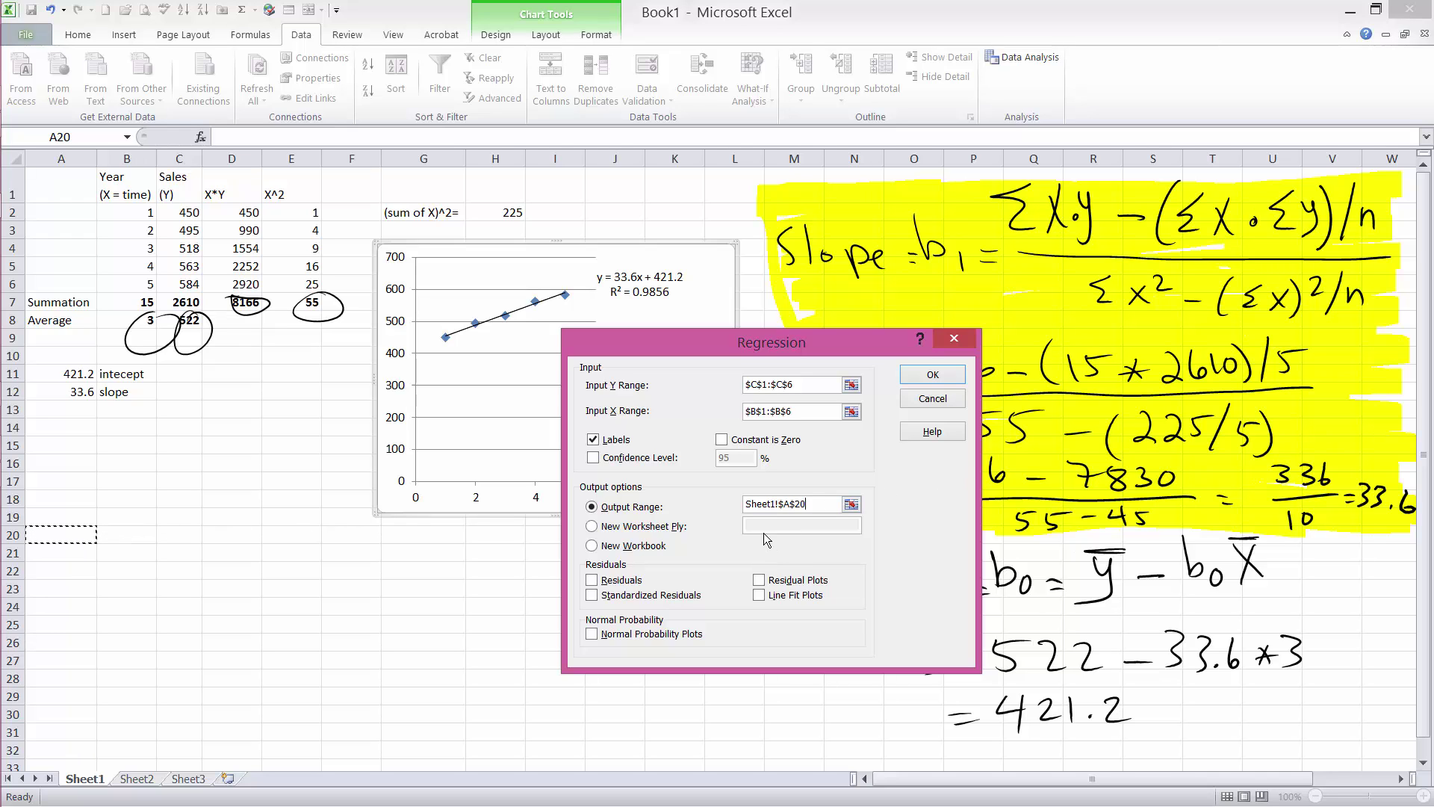
left_click(936, 377)
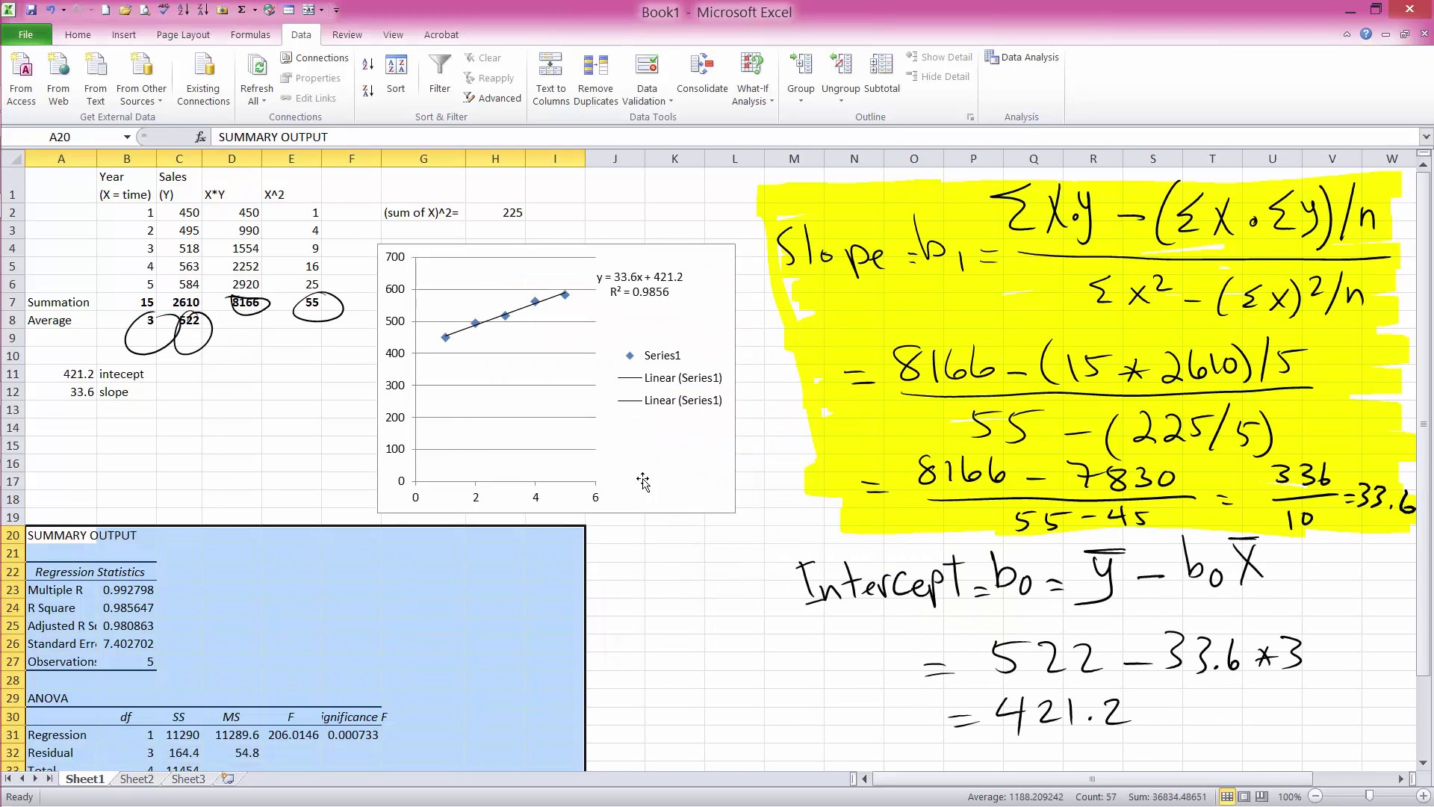
Review the regression output, selecting the Intercept and Year slope 33.6 coefficients
left_click_drag(1428, 549, 1429, 604)
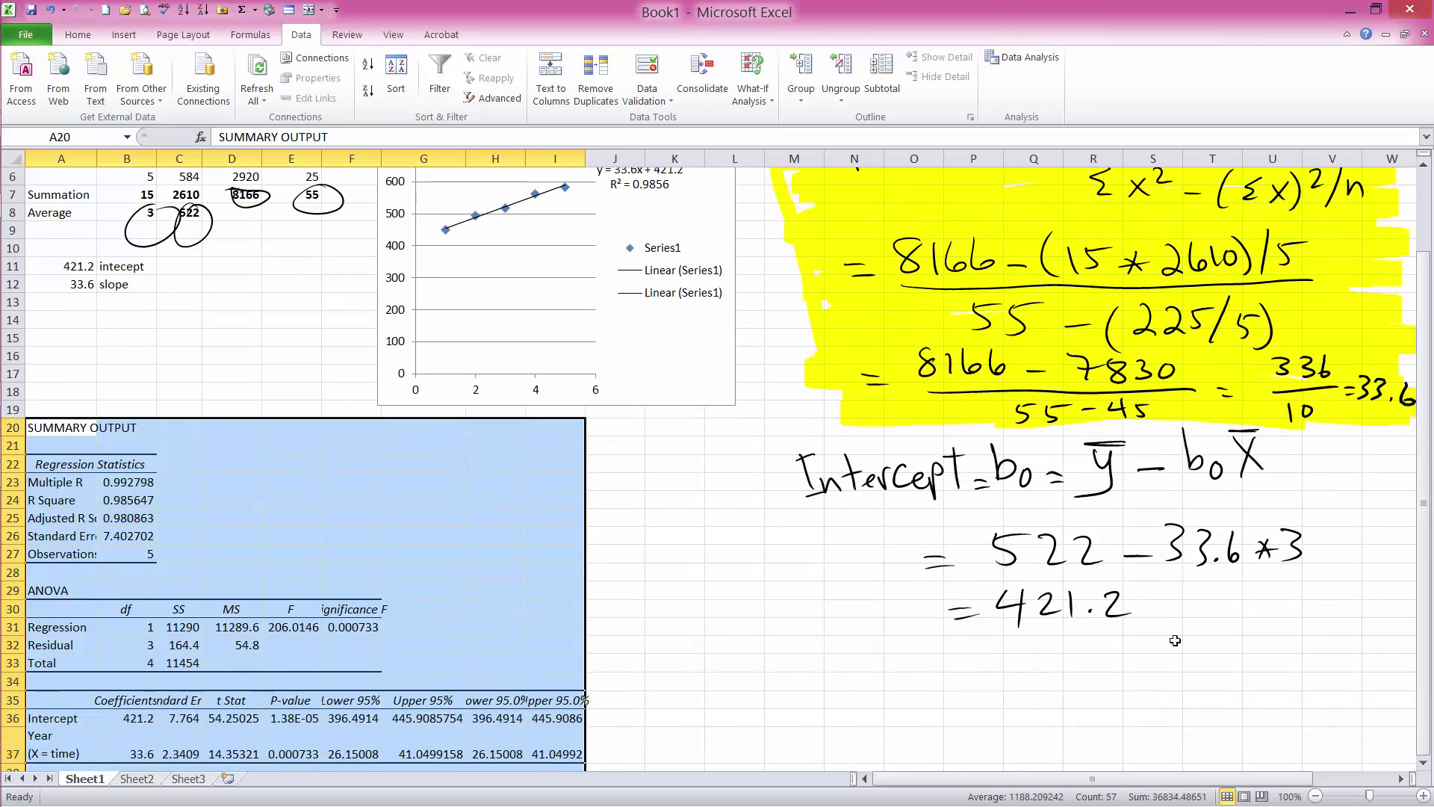
left_click(1425, 763)
left_click(1425, 763)
left_click(1425, 763)
left_click(1425, 762)
left_click(1426, 763)
left_click(1425, 763)
left_click(1426, 763)
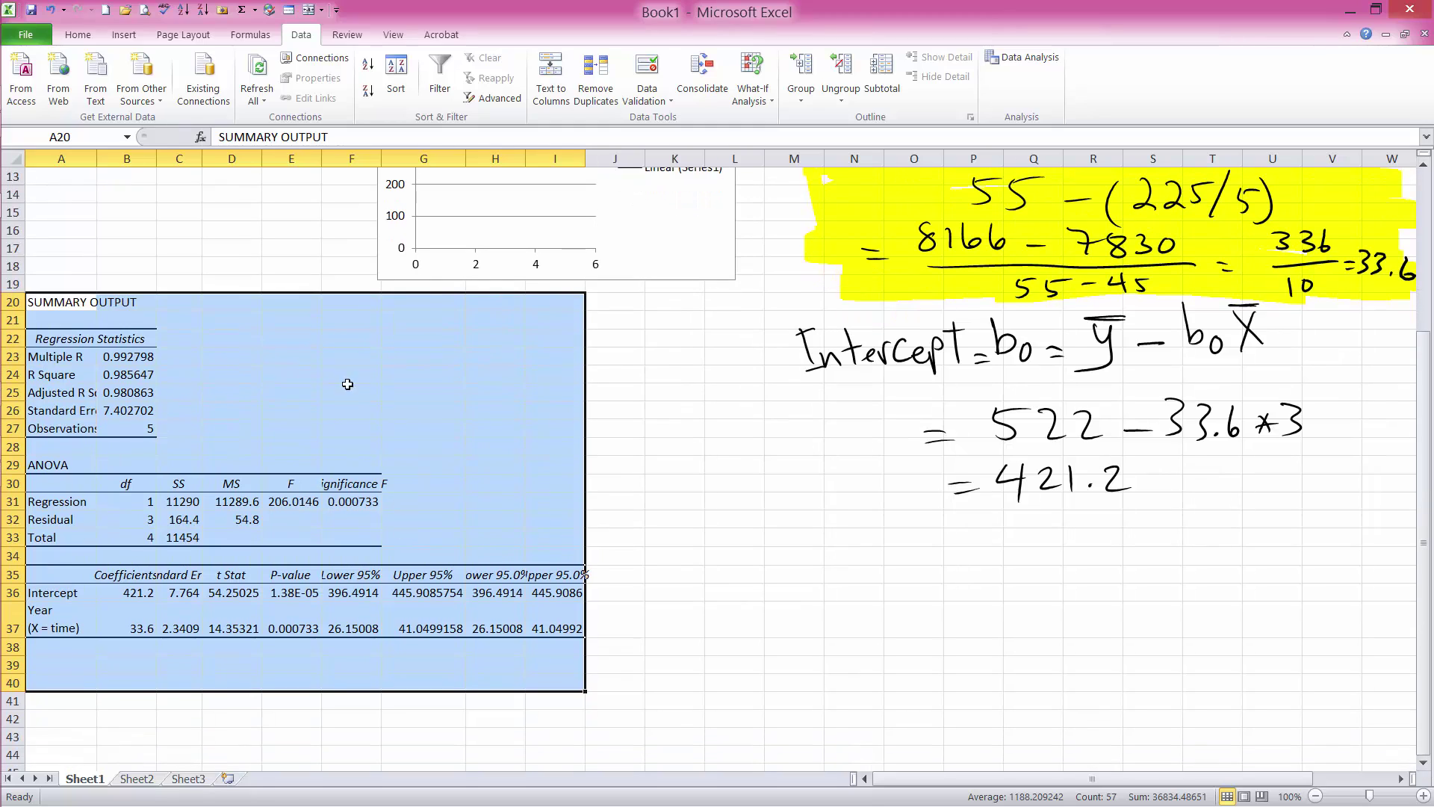
left_click_drag(68, 593, 131, 594)
left_click_drag(51, 617, 128, 620)
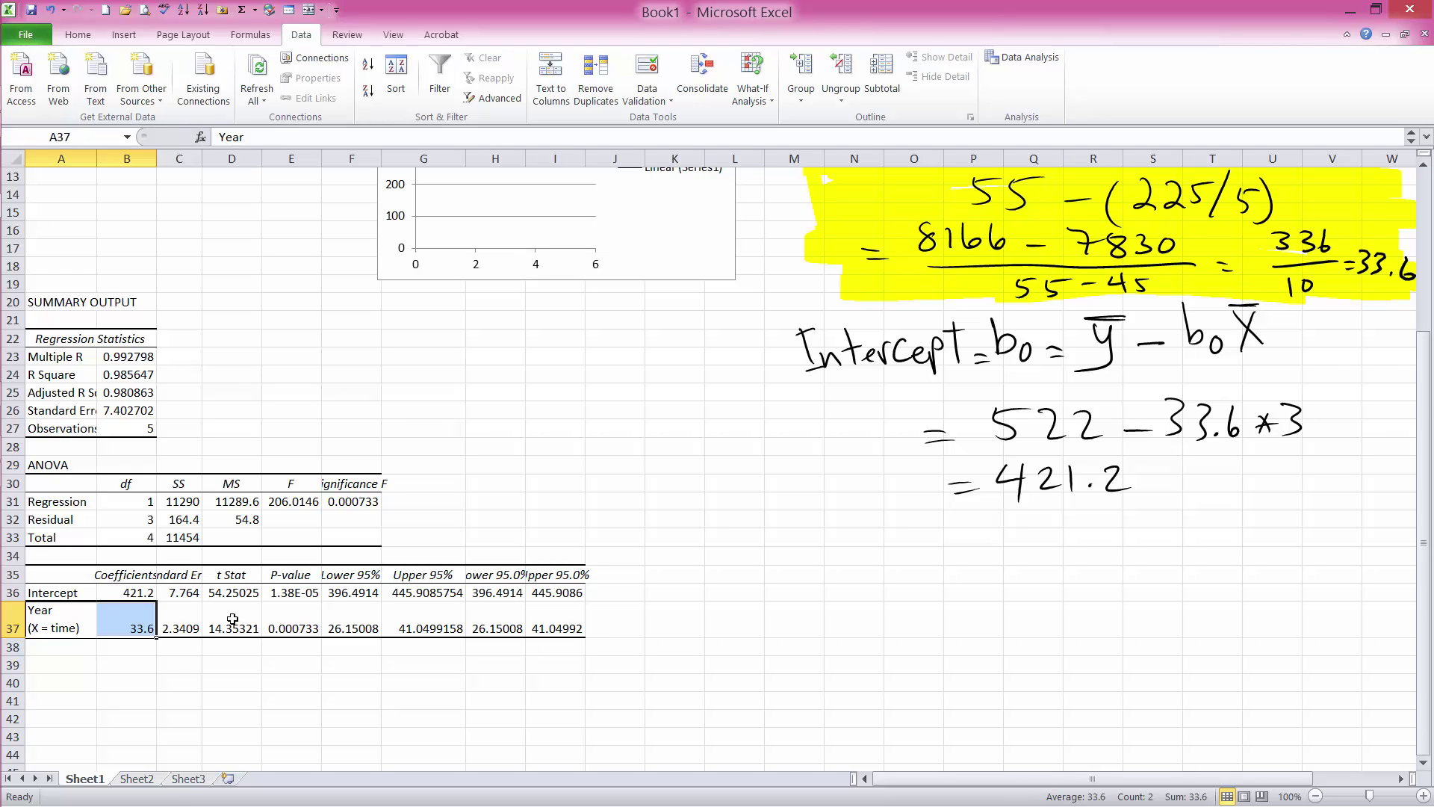
scroll(1423, 523, "up", 4)
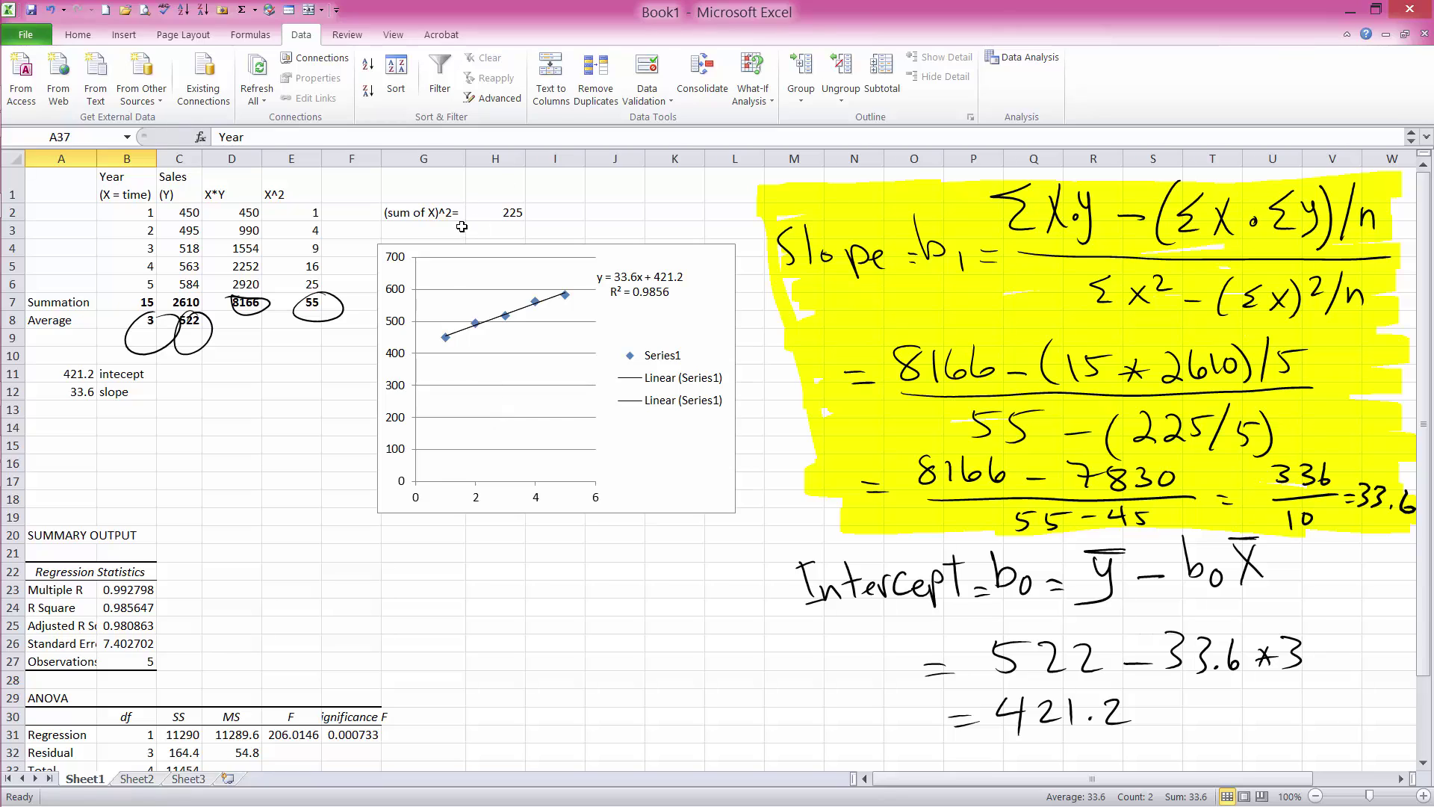
Drag the trendline chart down to about row 19, slightly right, beside the output
left_click(484, 246)
left_click_drag(484, 247, 475, 517)
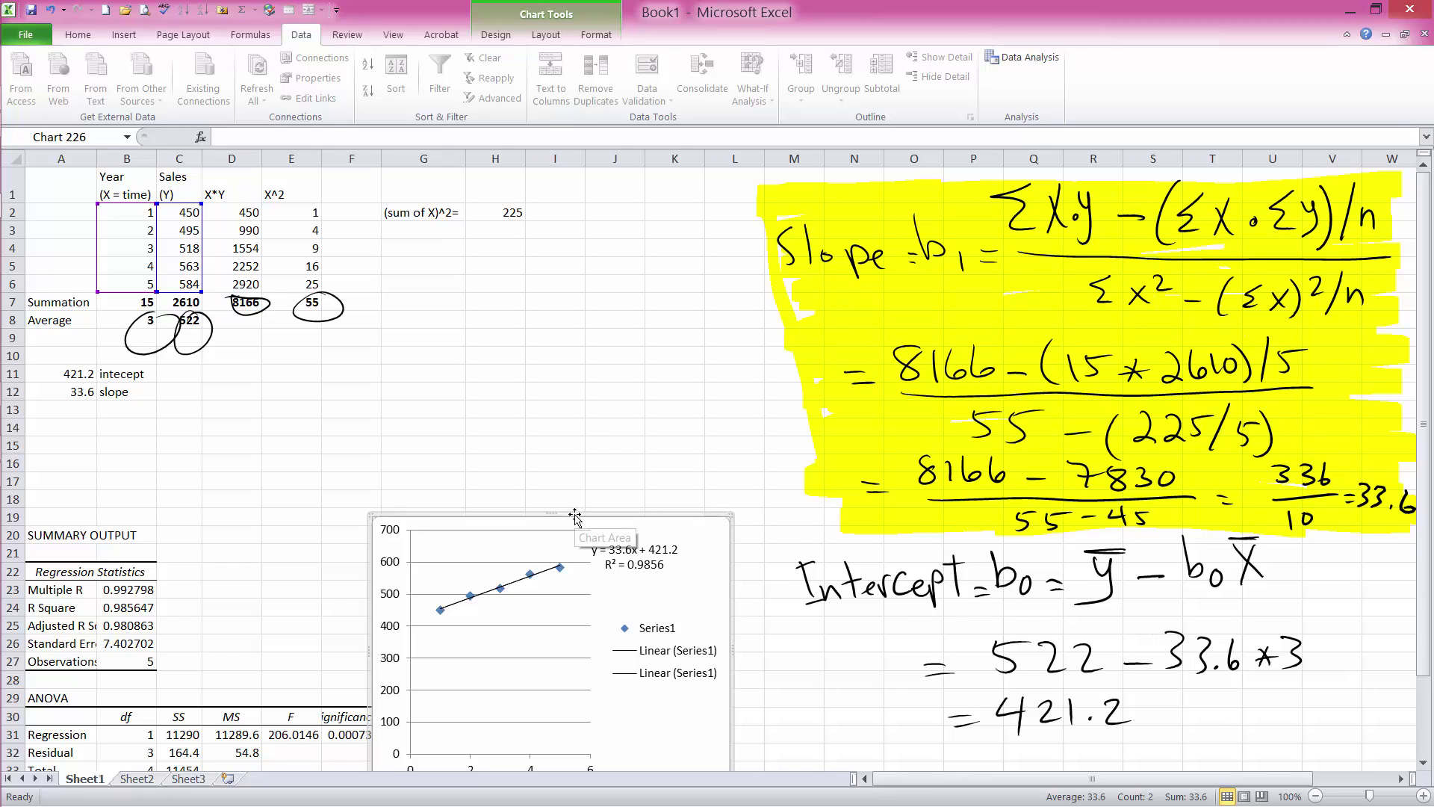
left_click_drag(575, 515, 638, 519)
Insert seven blank columns at G through M, before the sum of X squared label
left_click(457, 215)
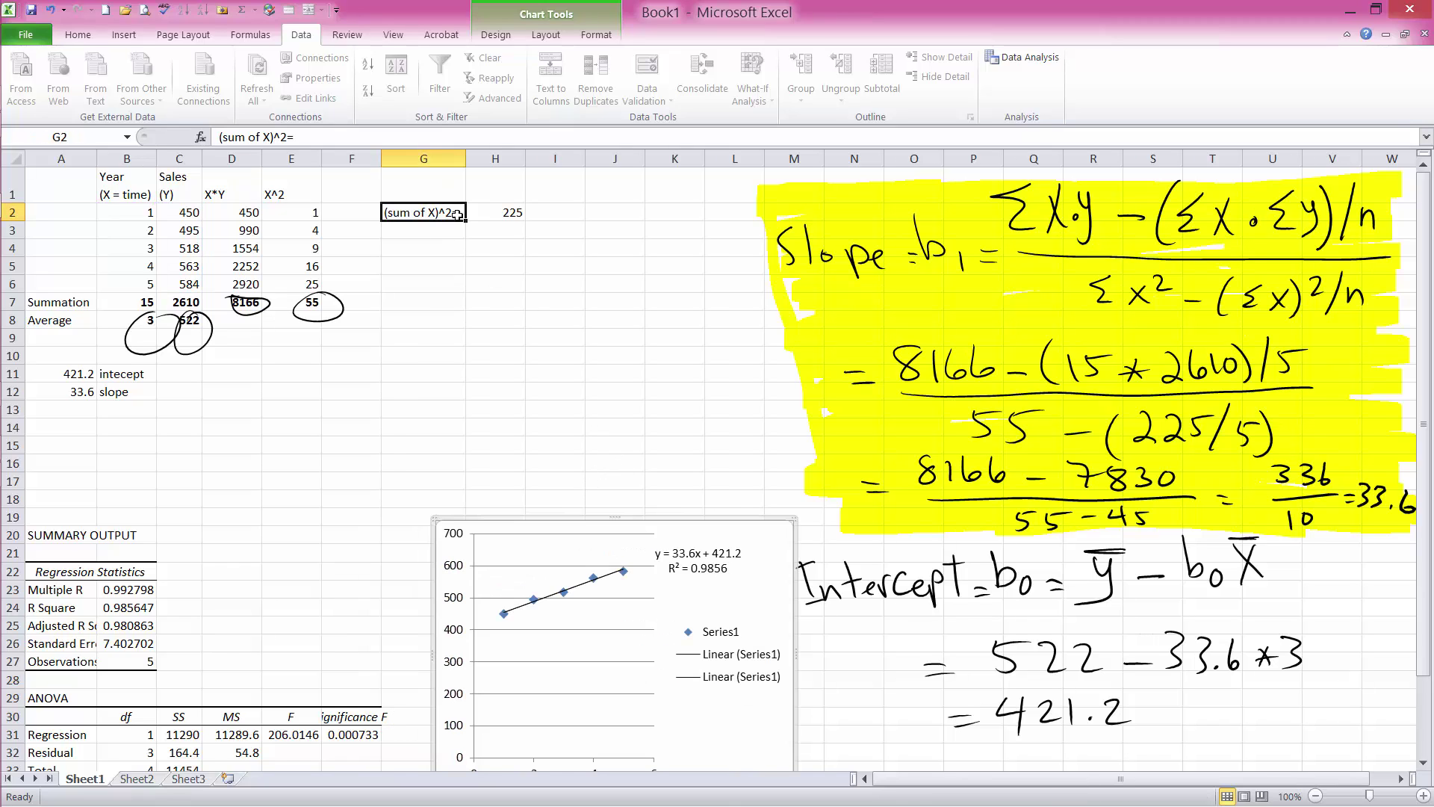
left_click_drag(457, 215, 497, 214)
left_click_drag(410, 157, 779, 152)
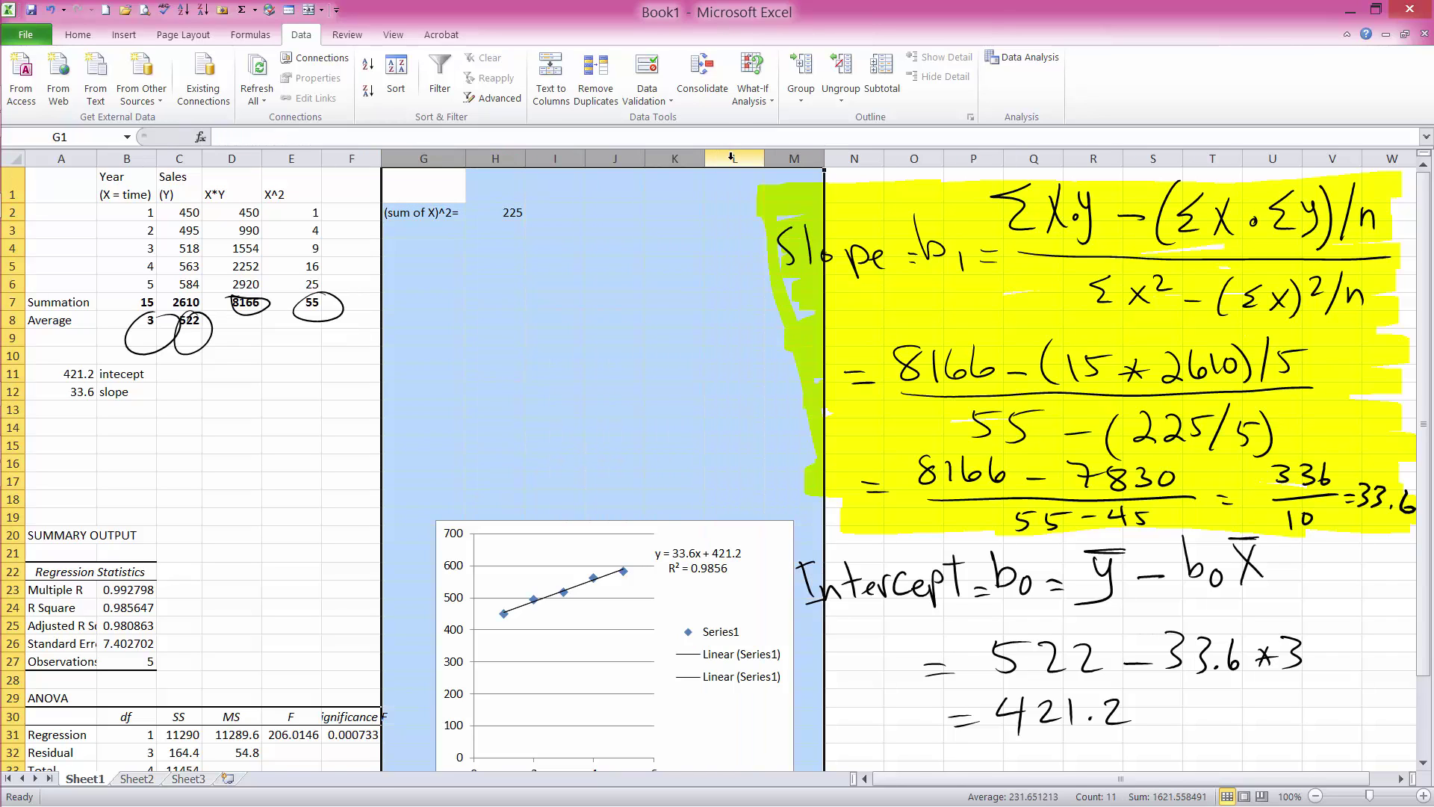
right_click(613, 157)
left_click(661, 281)
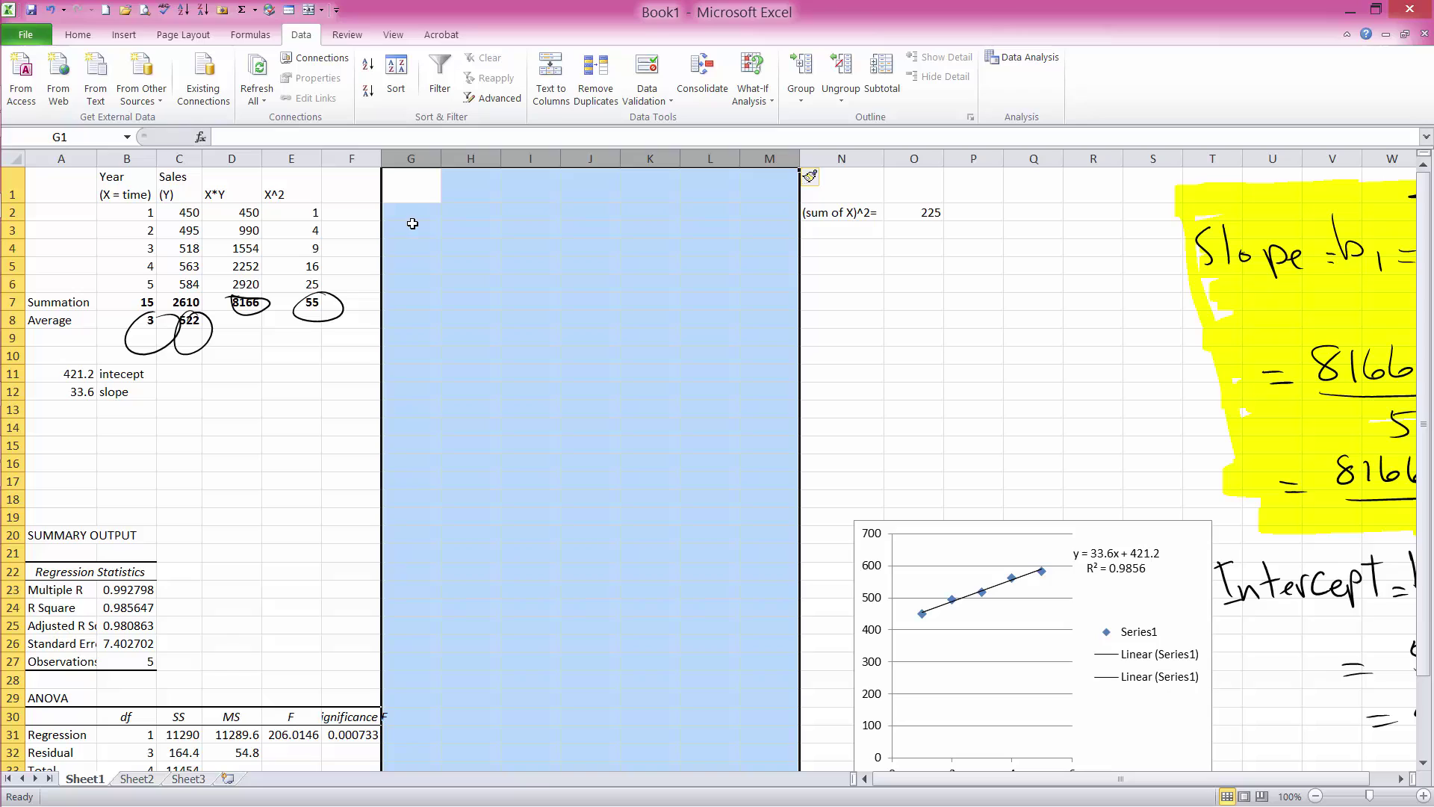
left_click(459, 271)
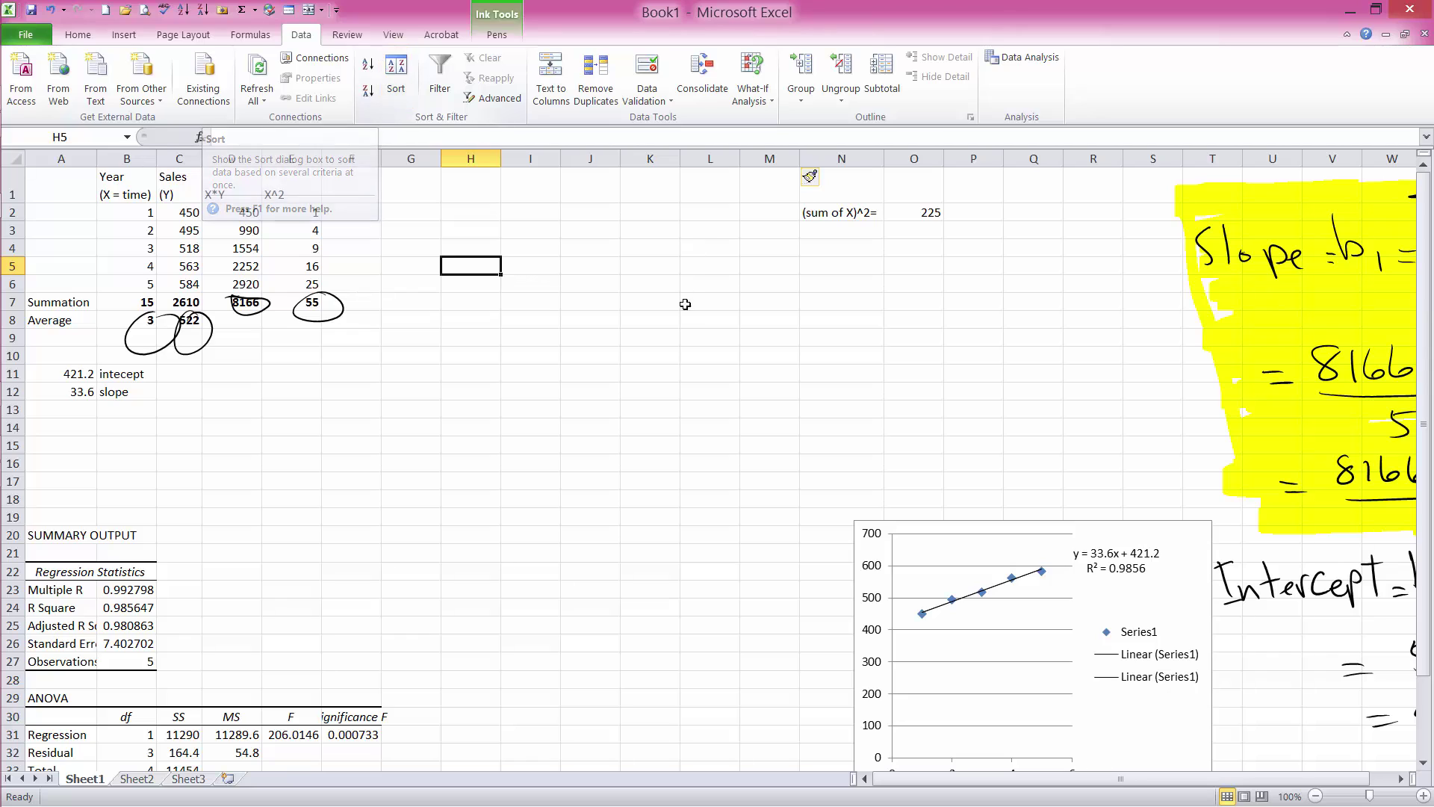
Erase the ink circles around 55, 8166, 522 and 3 in rows 7–8
left_click(496, 35)
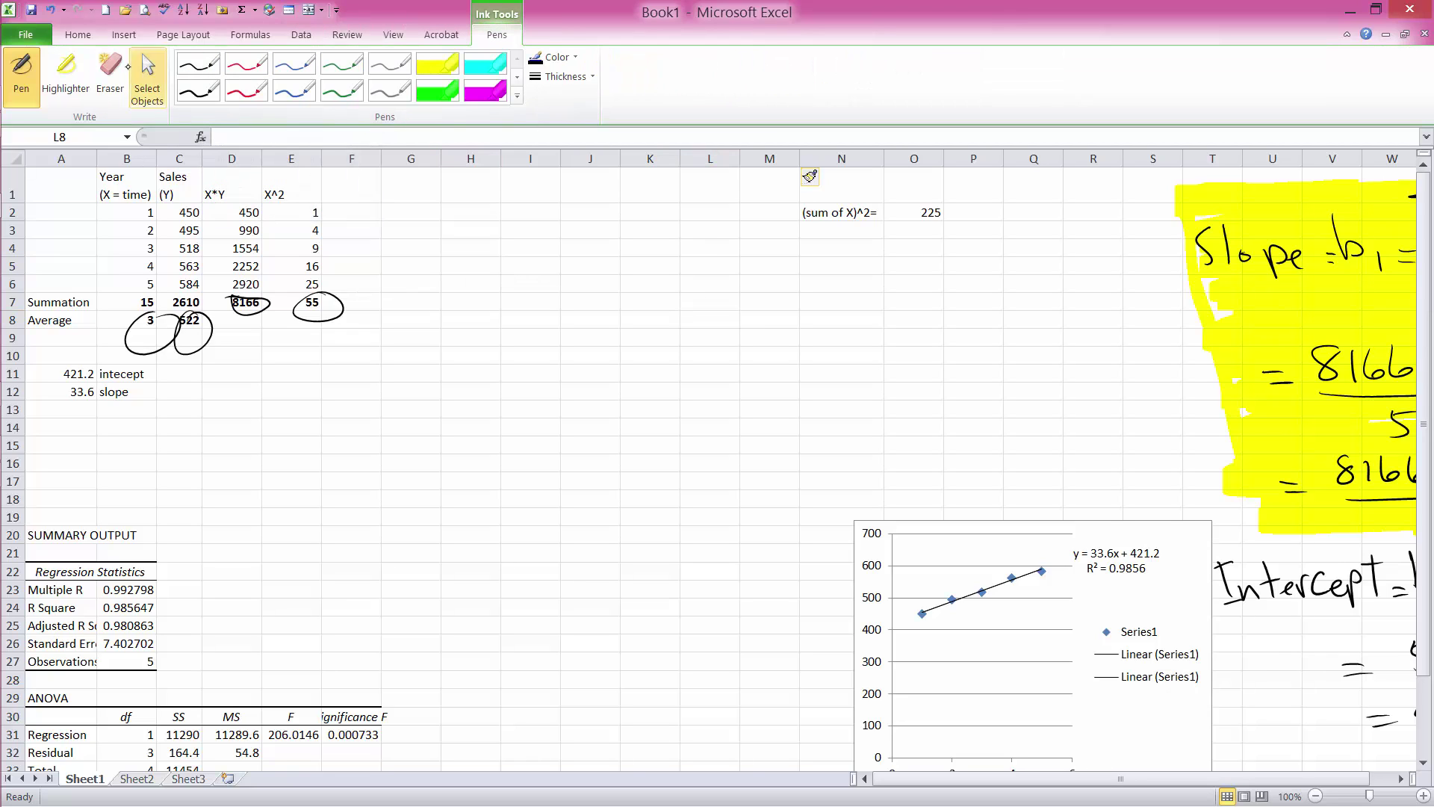
left_click(110, 74)
left_click(341, 302)
left_click_drag(338, 300, 182, 333)
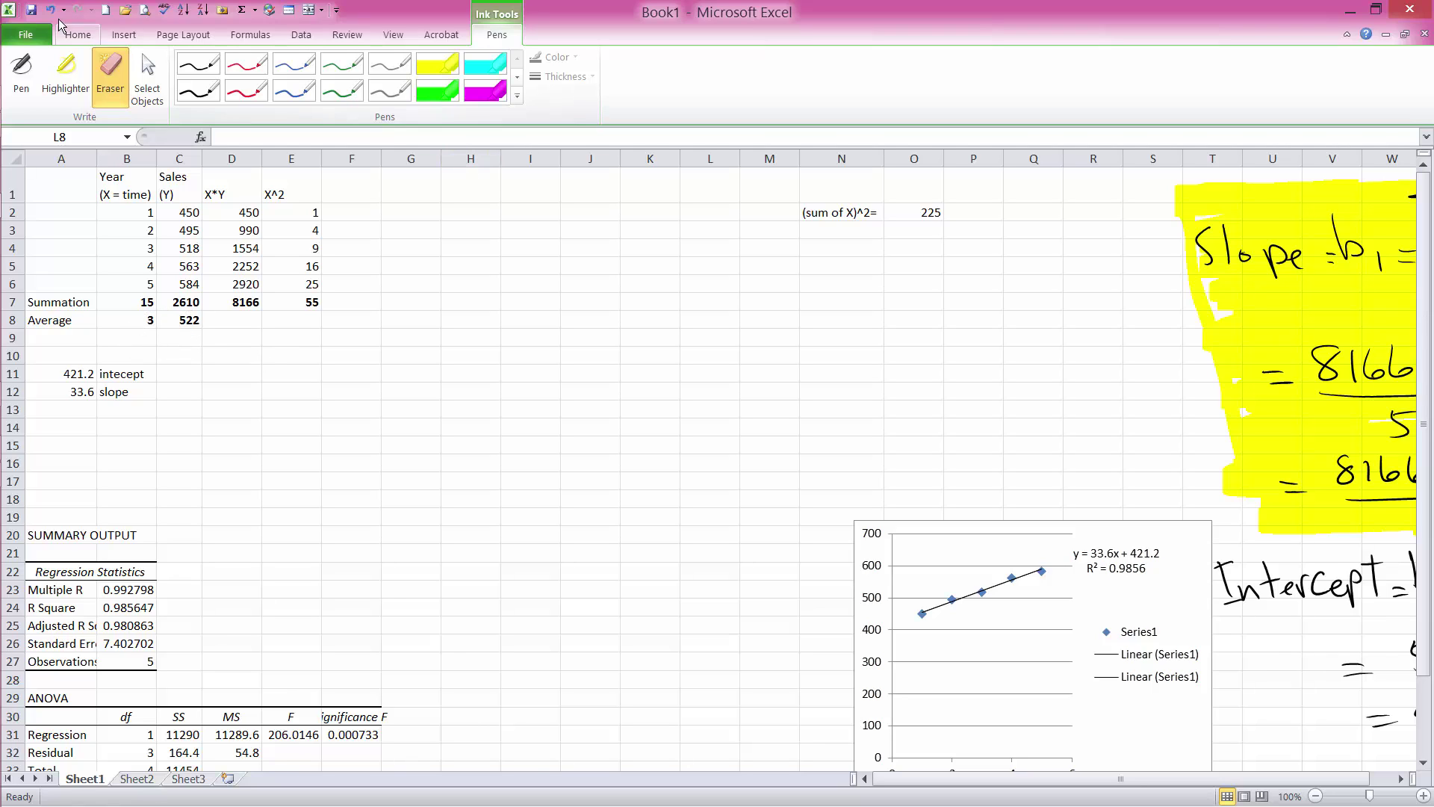
Type the two-line heading 'Trend Forecasts' in F1
left_click(79, 36)
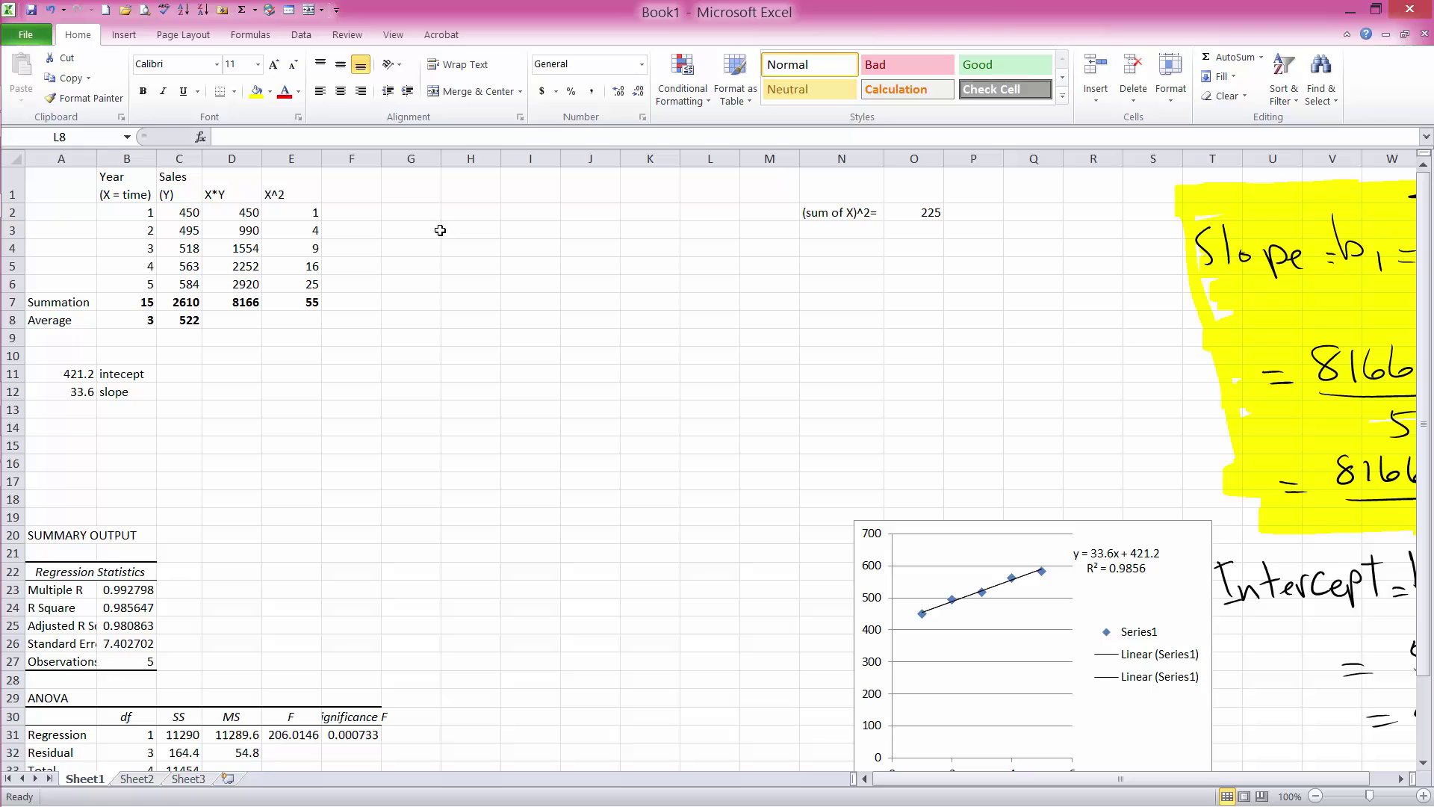
left_click(364, 200)
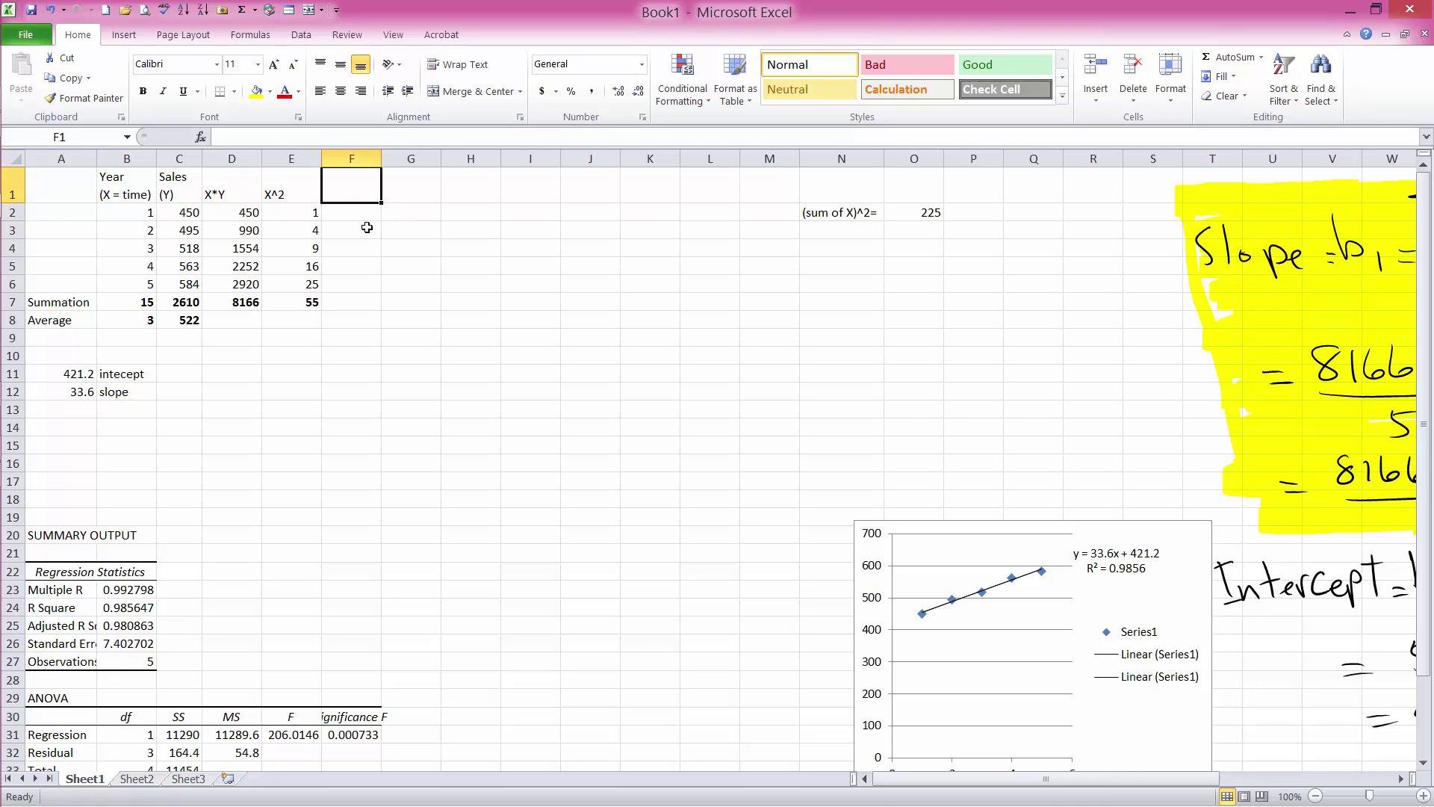
type("Fore")
type("cas")
key("BackSpace")
type("ast")
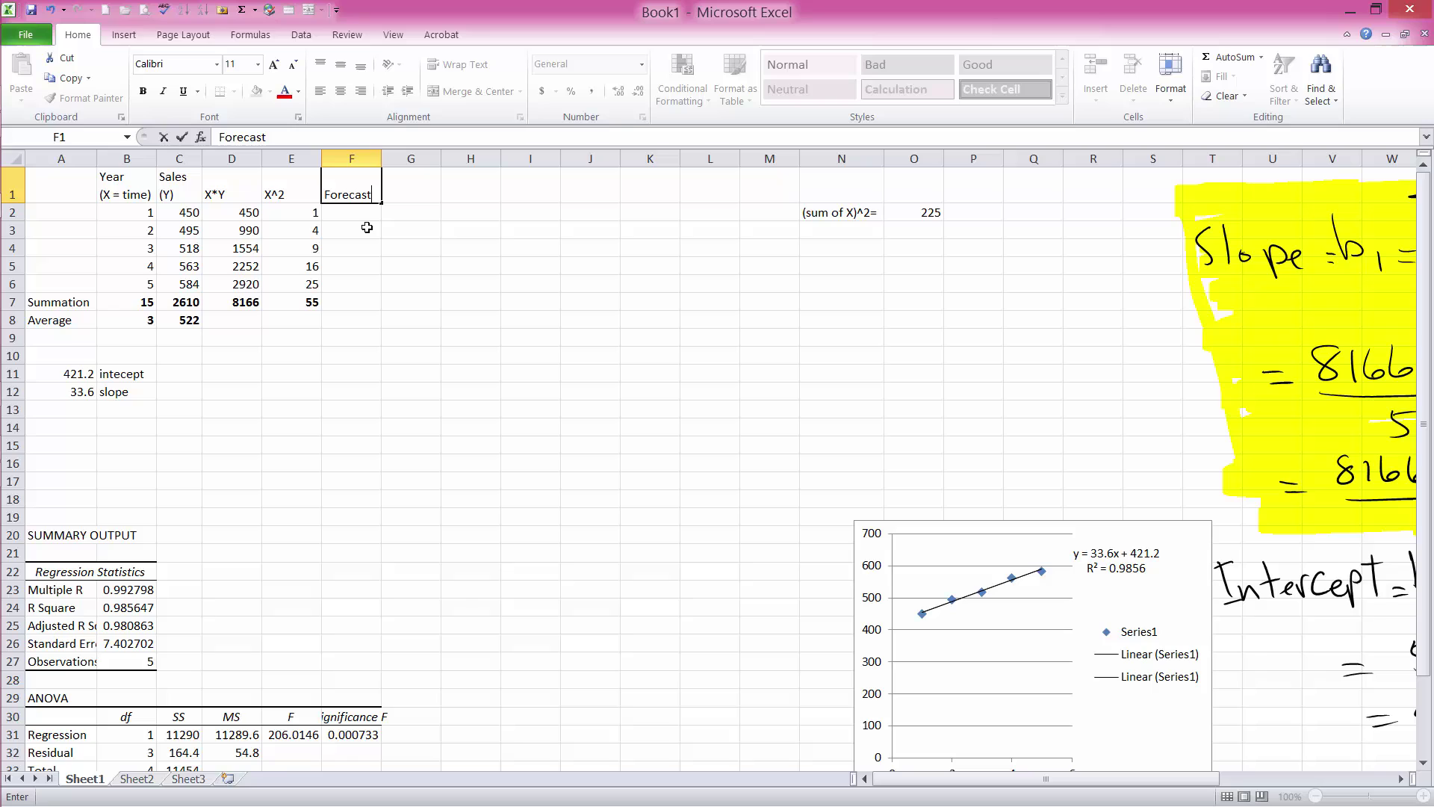
type("s")
double_click(329, 195)
left_click(346, 192)
key("Home")
type("Tr")
key("alt+Return")
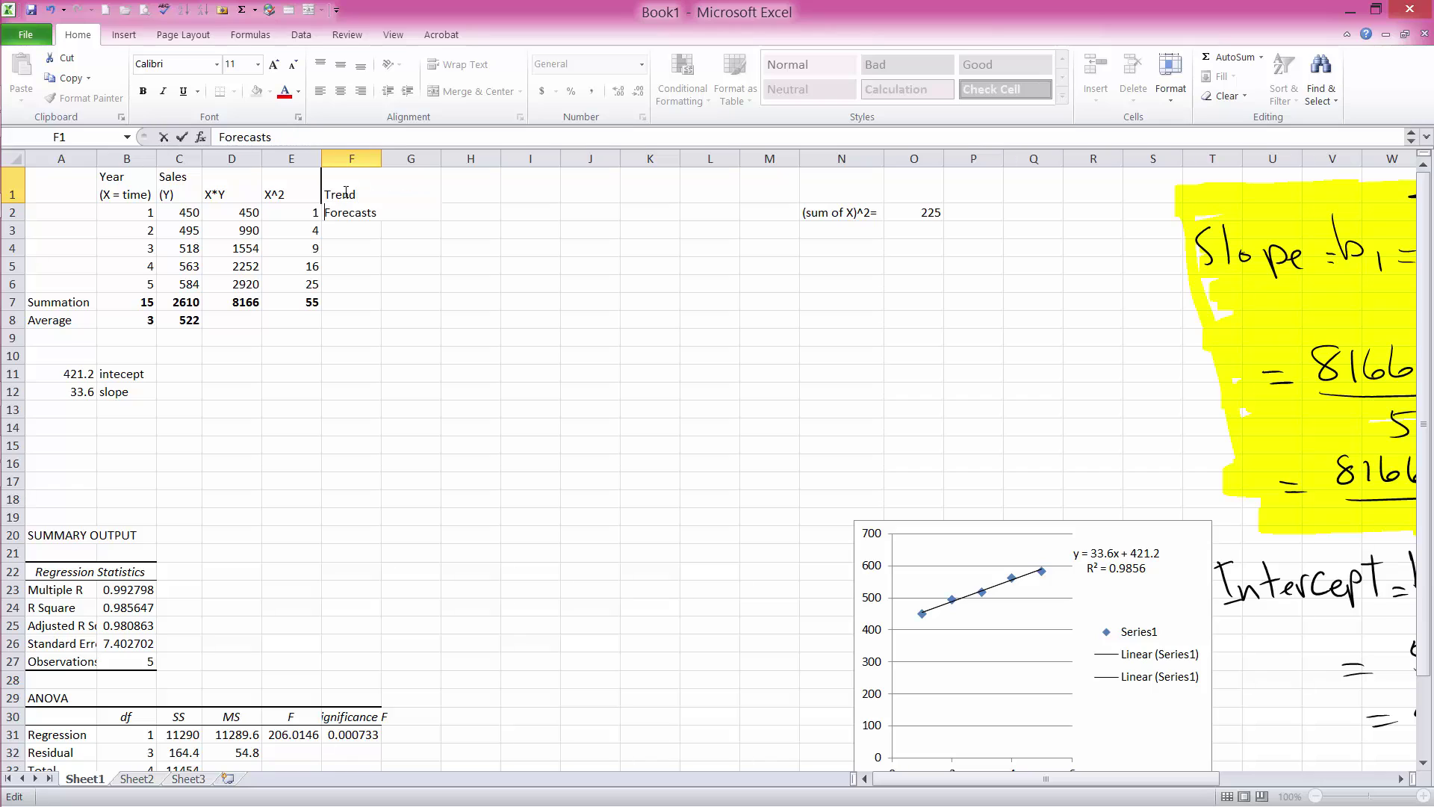
left_click(366, 299)
Enter =421.2+33.6*B2 in F2, correcting the operator, to get the first forecast 454.8
left_click(345, 219)
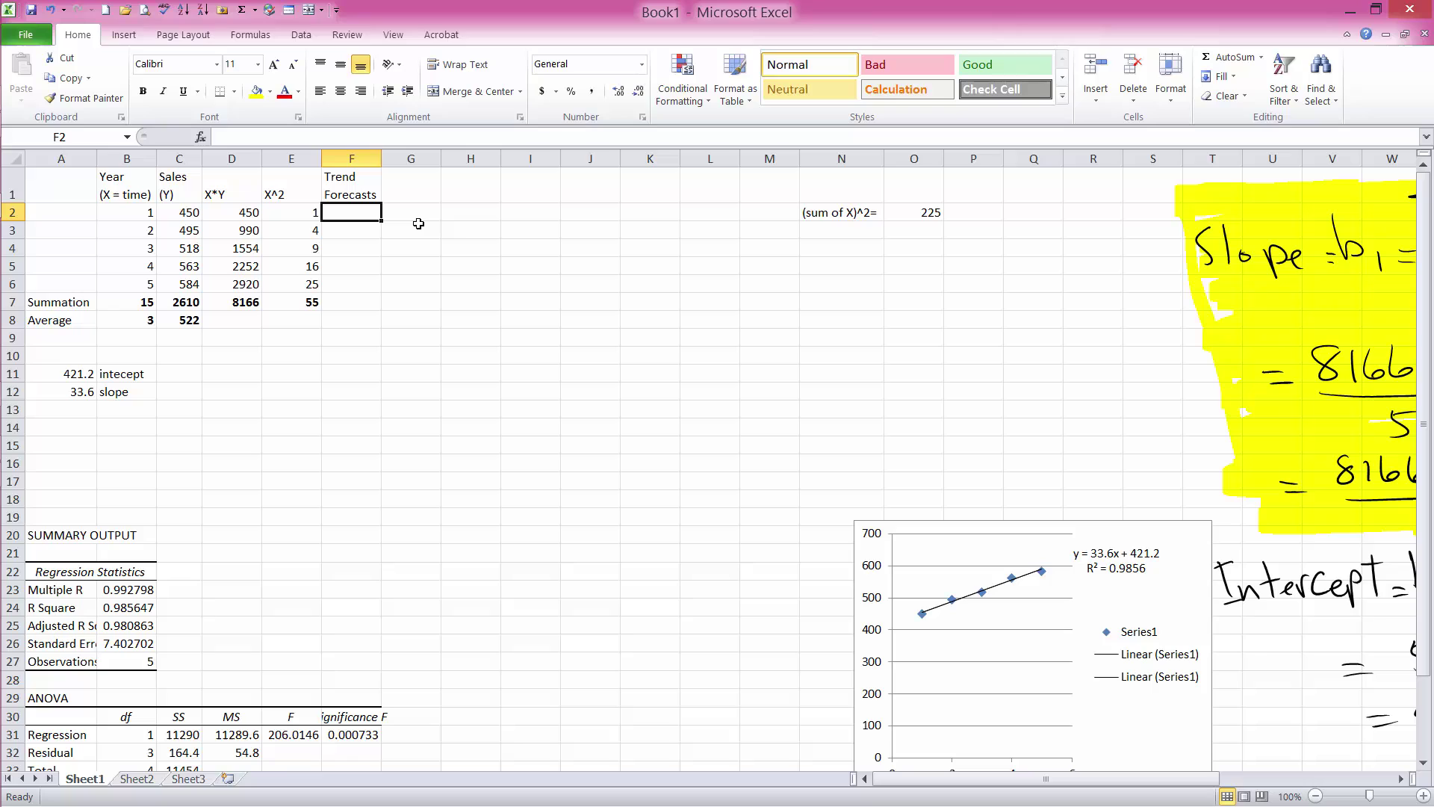
type("=")
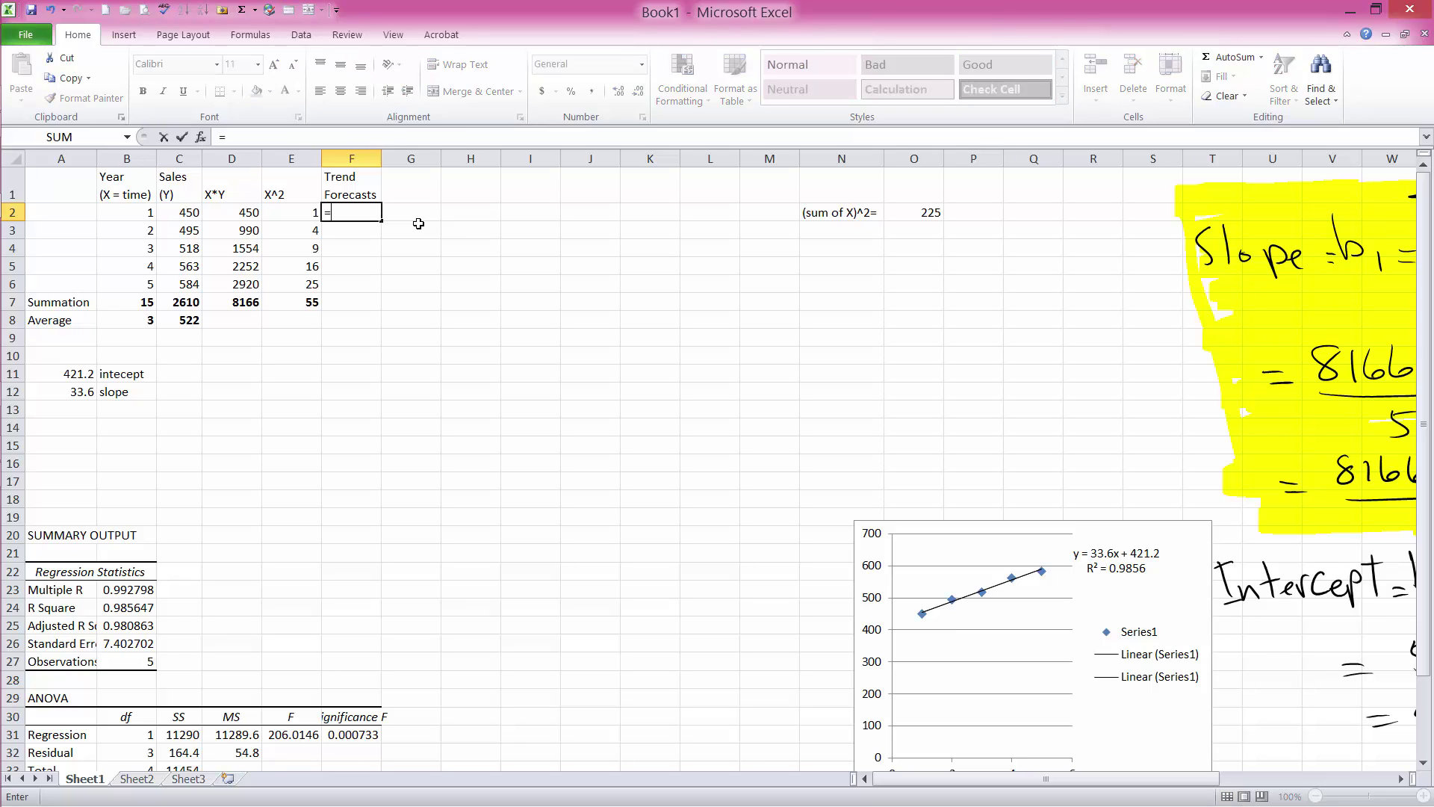
type("421.")
type("2*34")
key("BackSpace")
key("BackSpace")
left_click(138, 212)
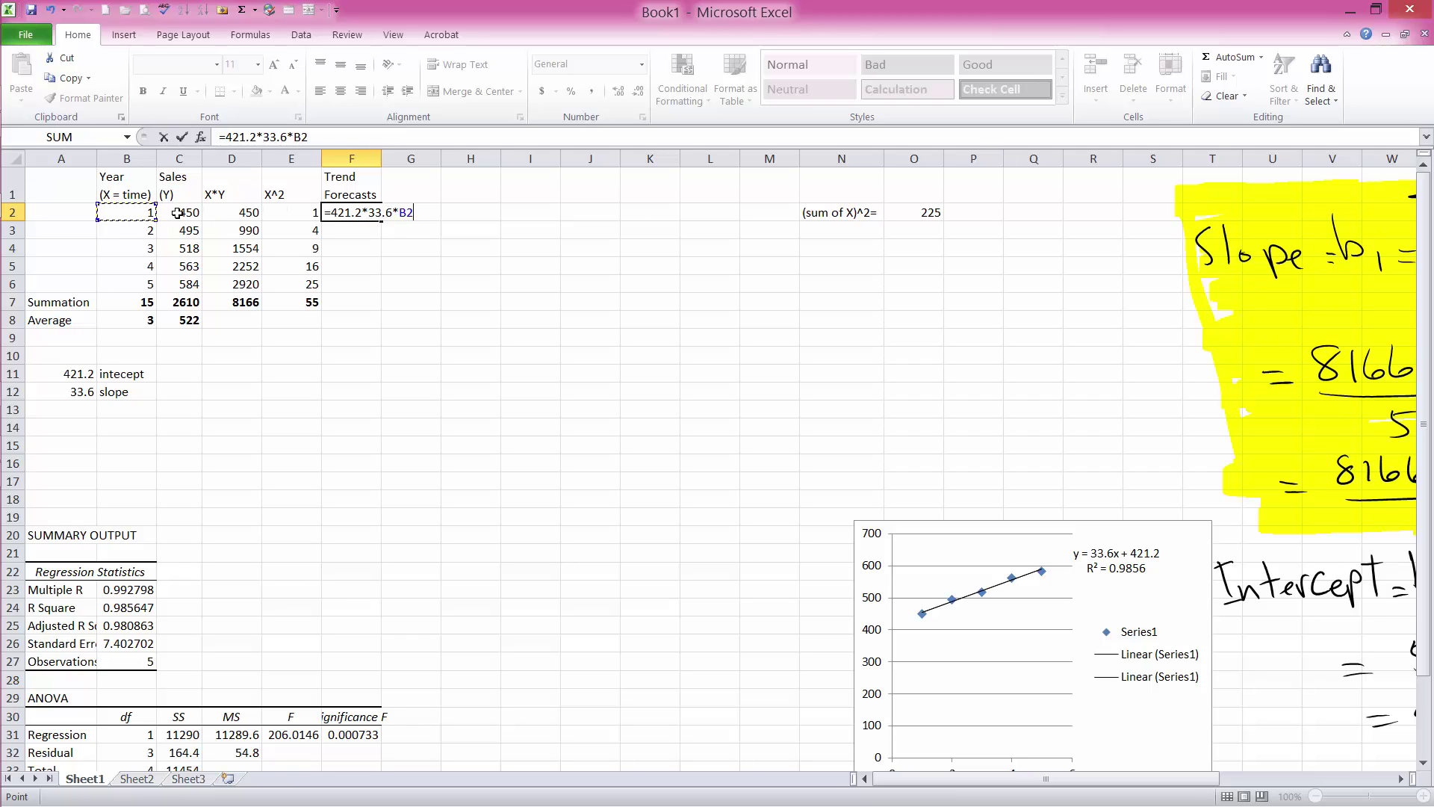
key("Return")
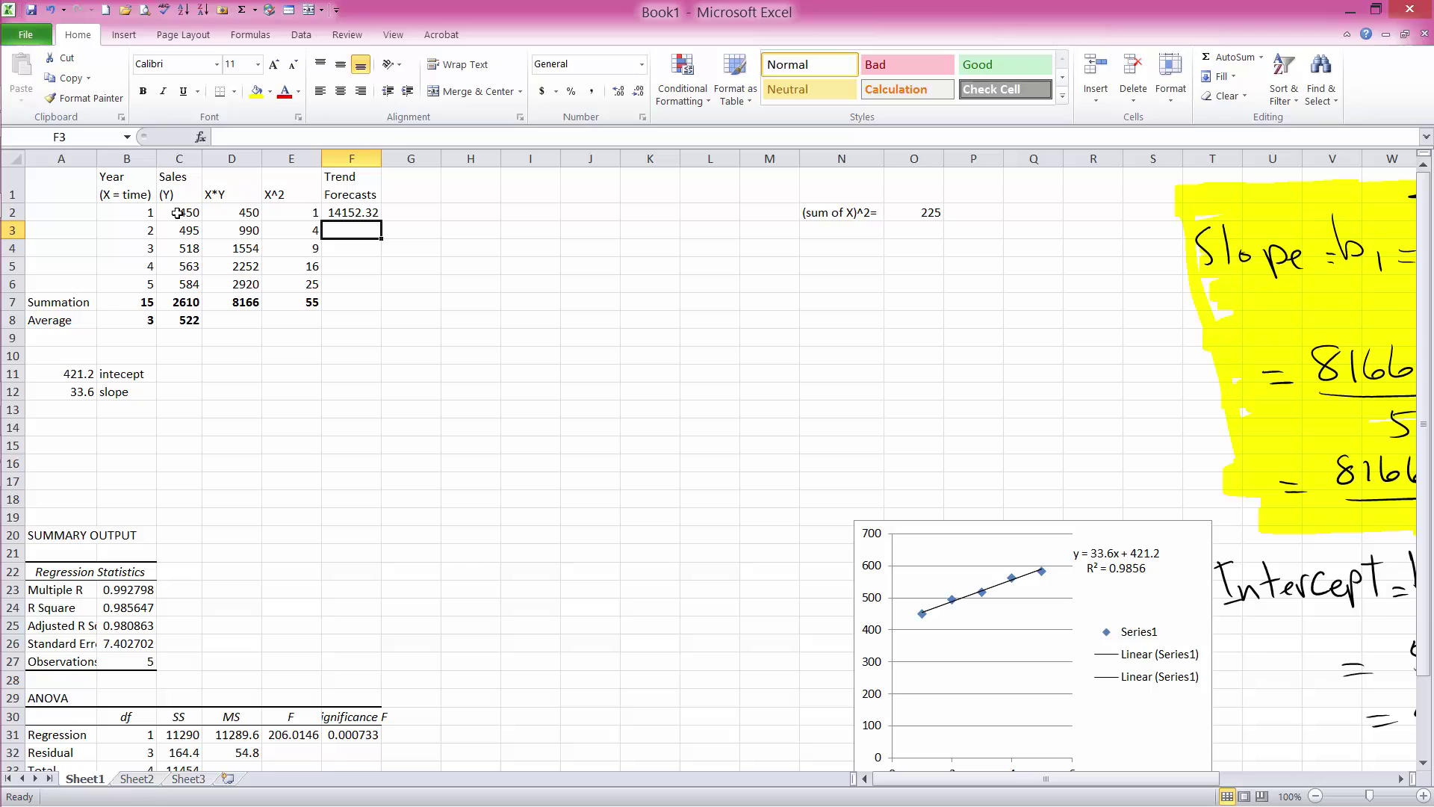
left_click(342, 212)
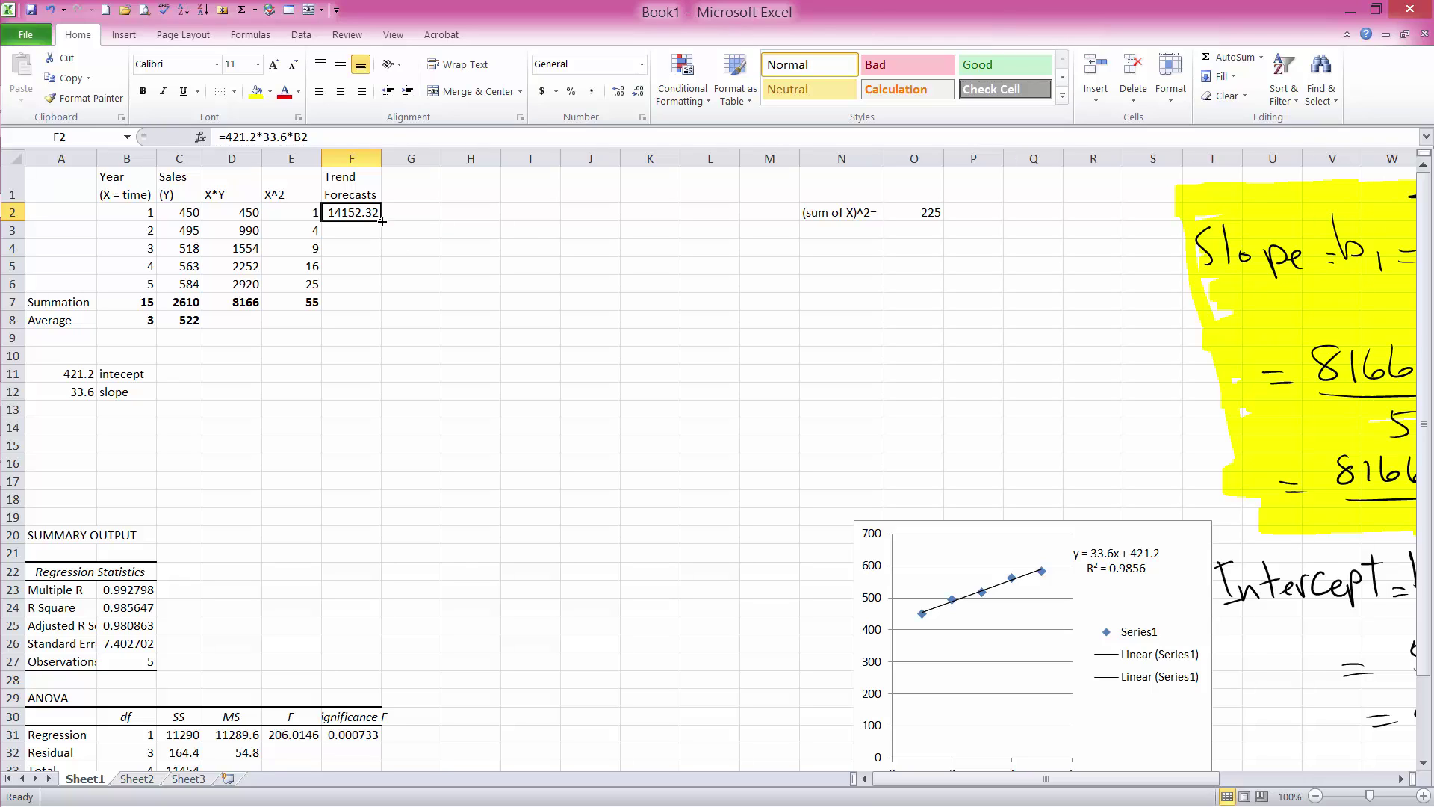
left_click(265, 137)
key("BackSpace")
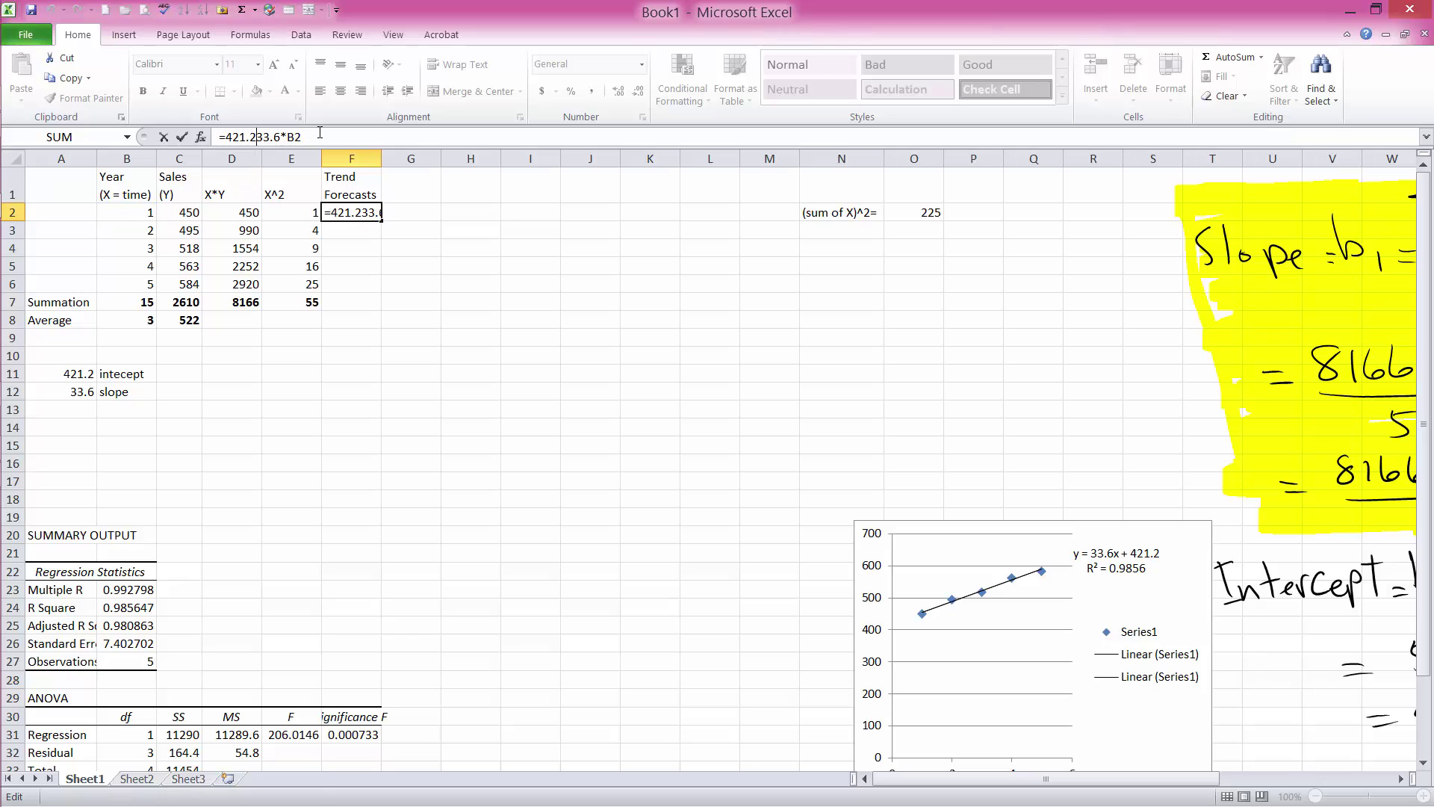
type("+")
key("Return")
left_click(364, 213)
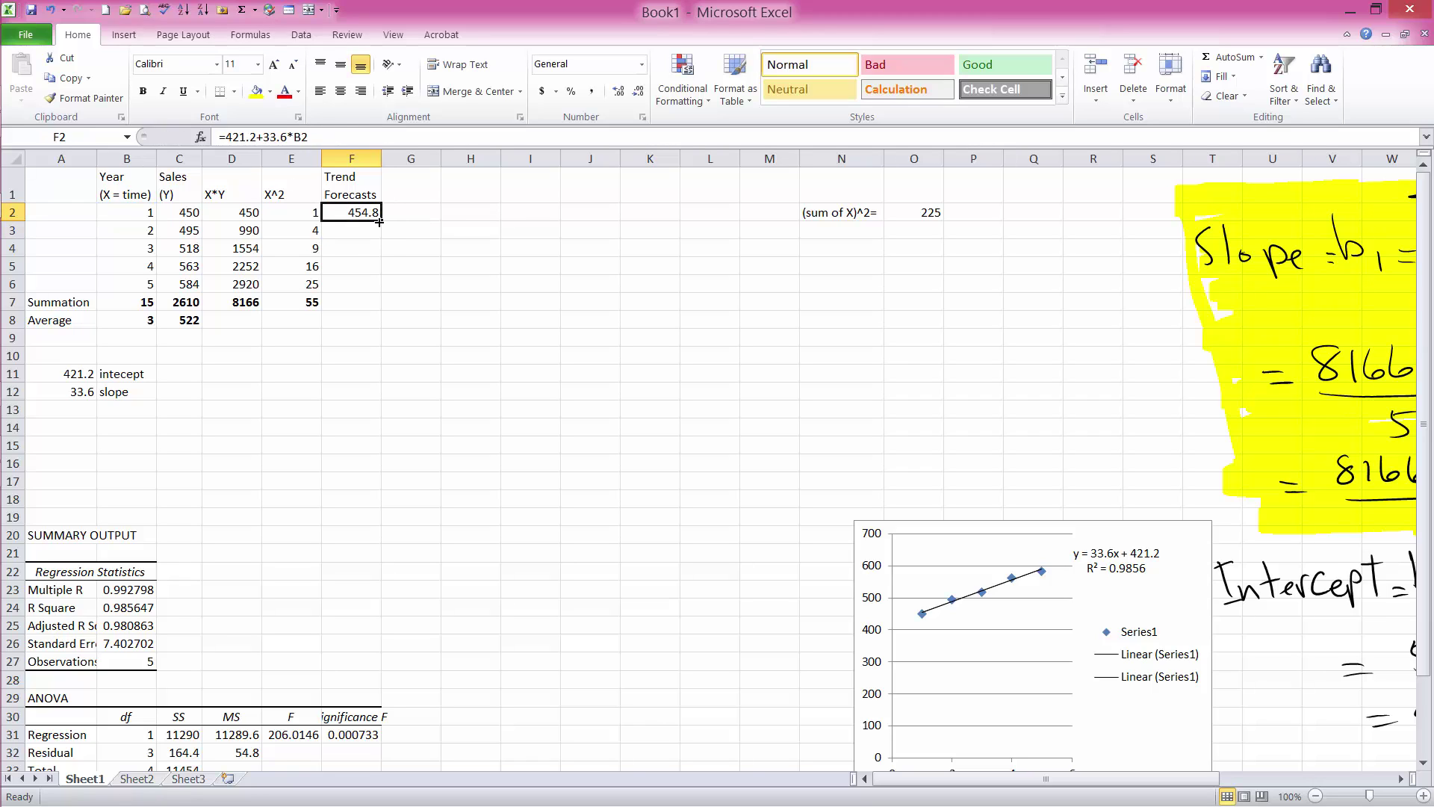
Fill the forecast formula down from F2 through F7
left_click_drag(382, 222, 381, 290)
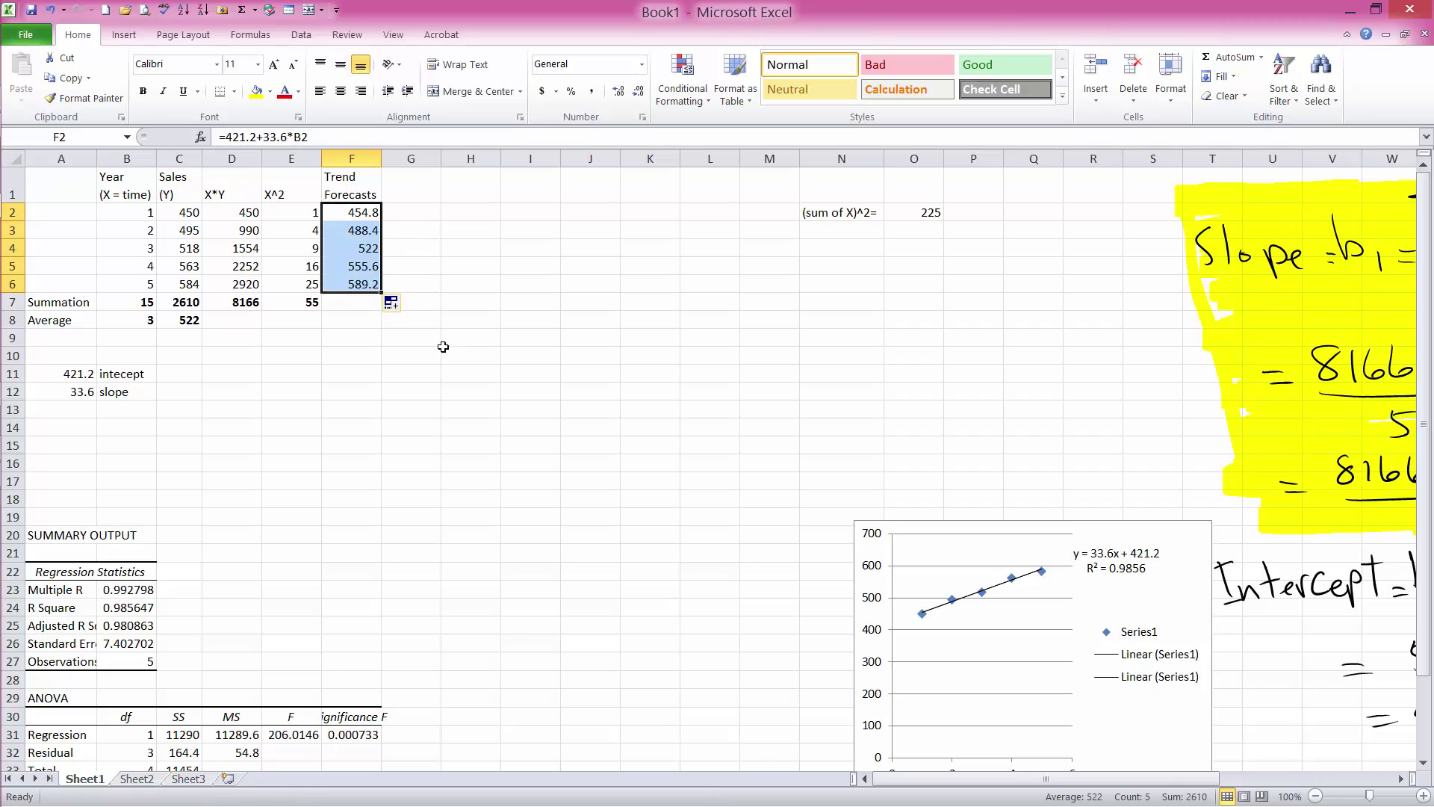
left_click(351, 304)
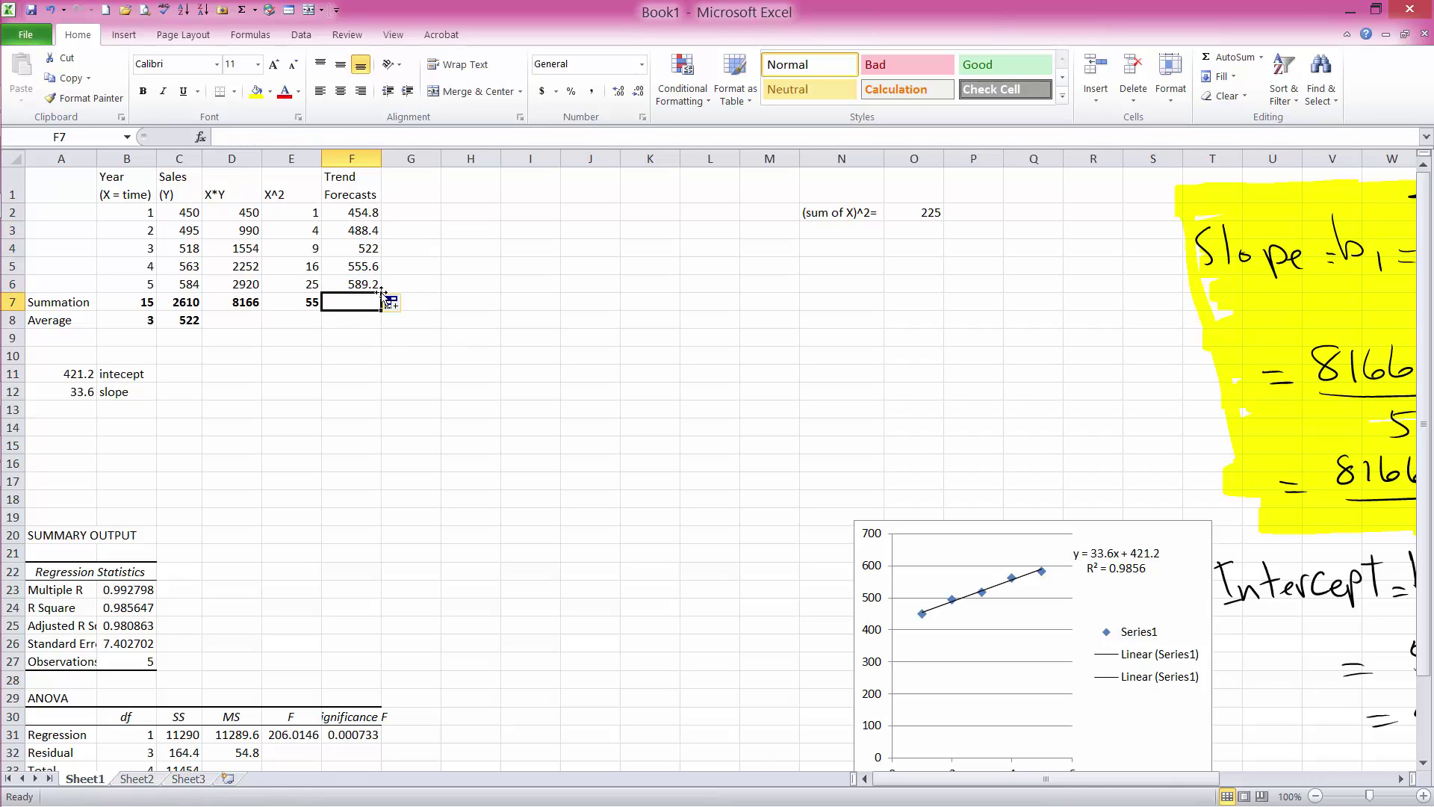
left_click(448, 285)
left_click(370, 285)
left_click_drag(382, 289, 381, 305)
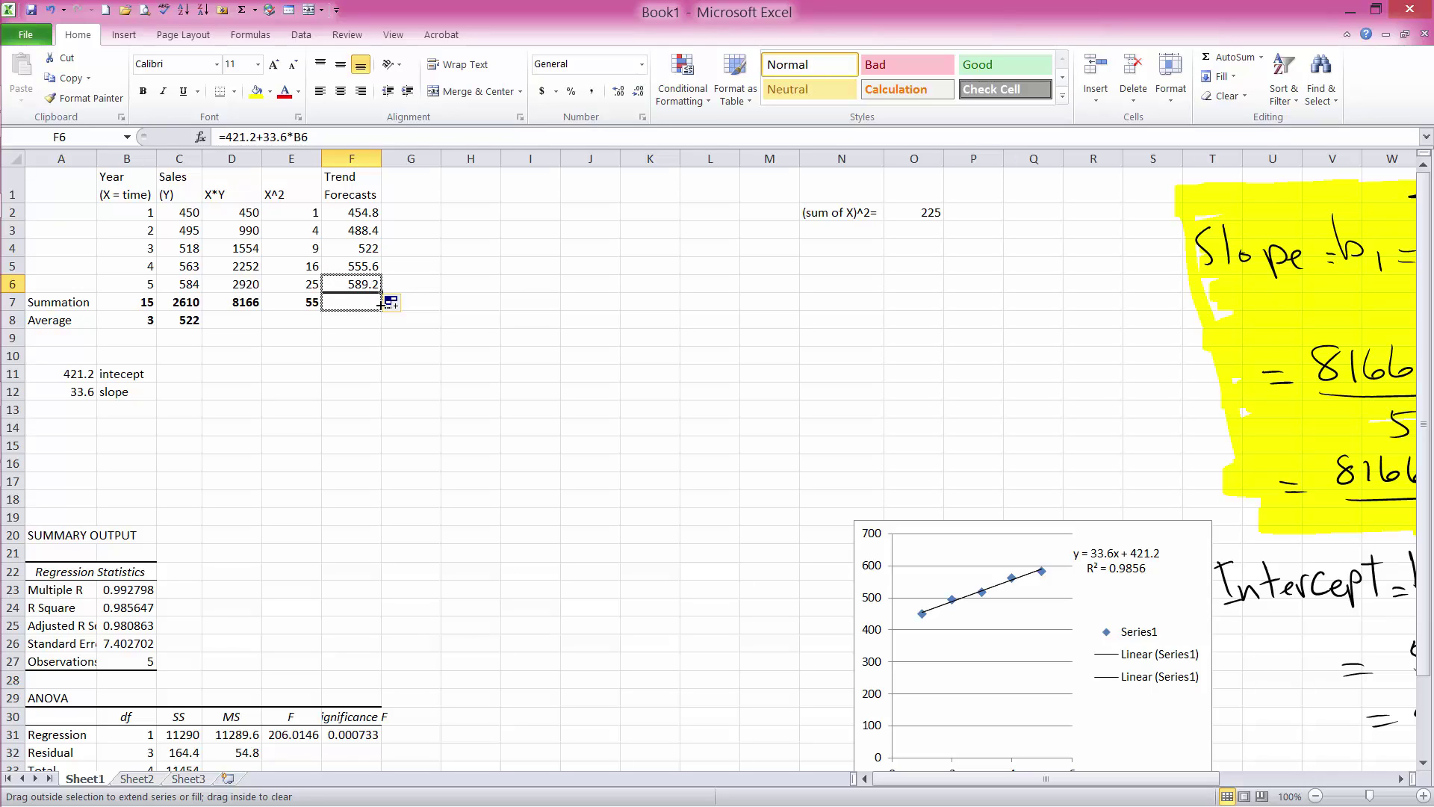
left_click_drag(381, 304, 381, 305)
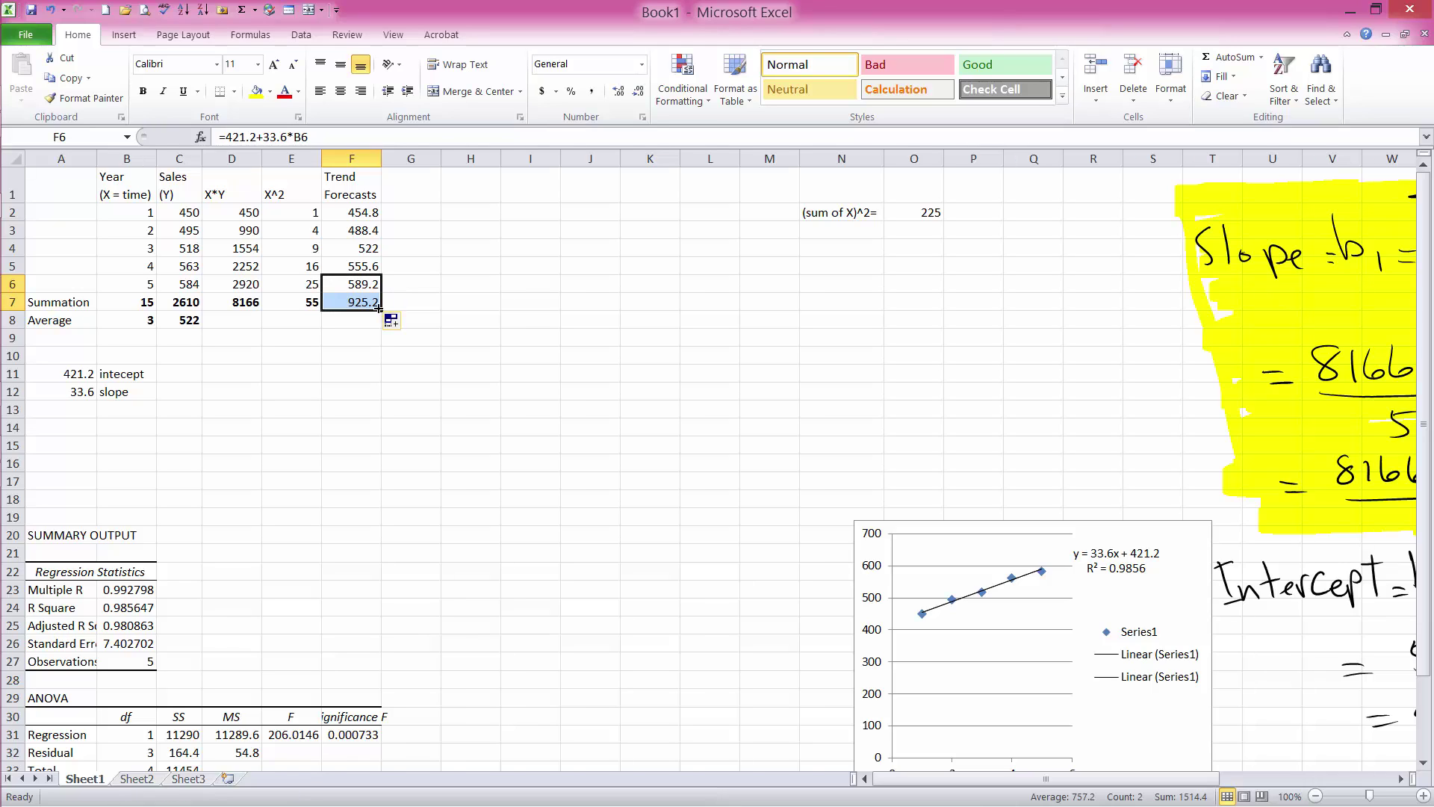
left_click(361, 300)
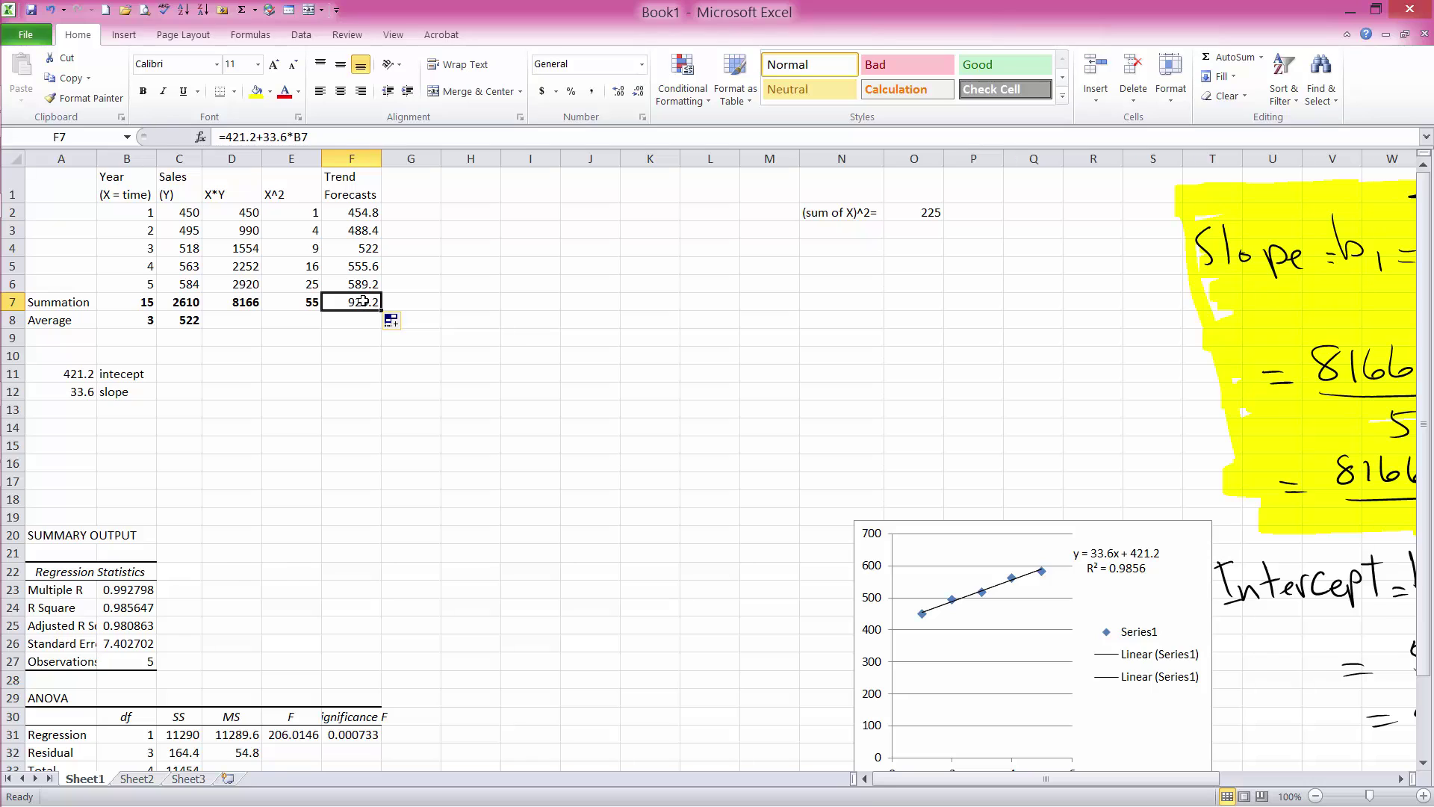
Attach the comment 'Trend forecast for year 6' to cell F7
right_click(363, 300)
left_click(258, 531)
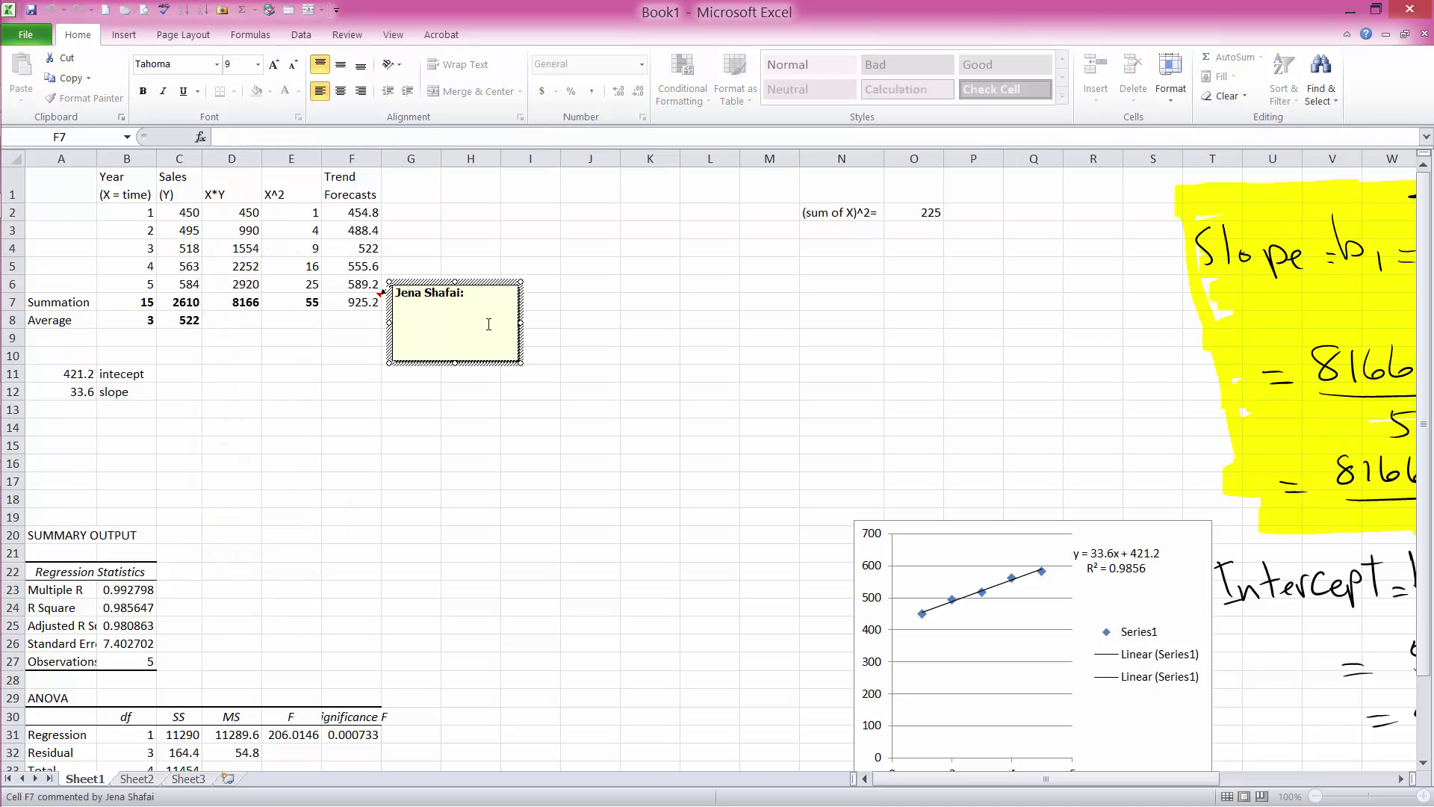
type("forecast for year 6")
left_click(423, 301)
type("Trend")
left_click(529, 387)
left_click(374, 301)
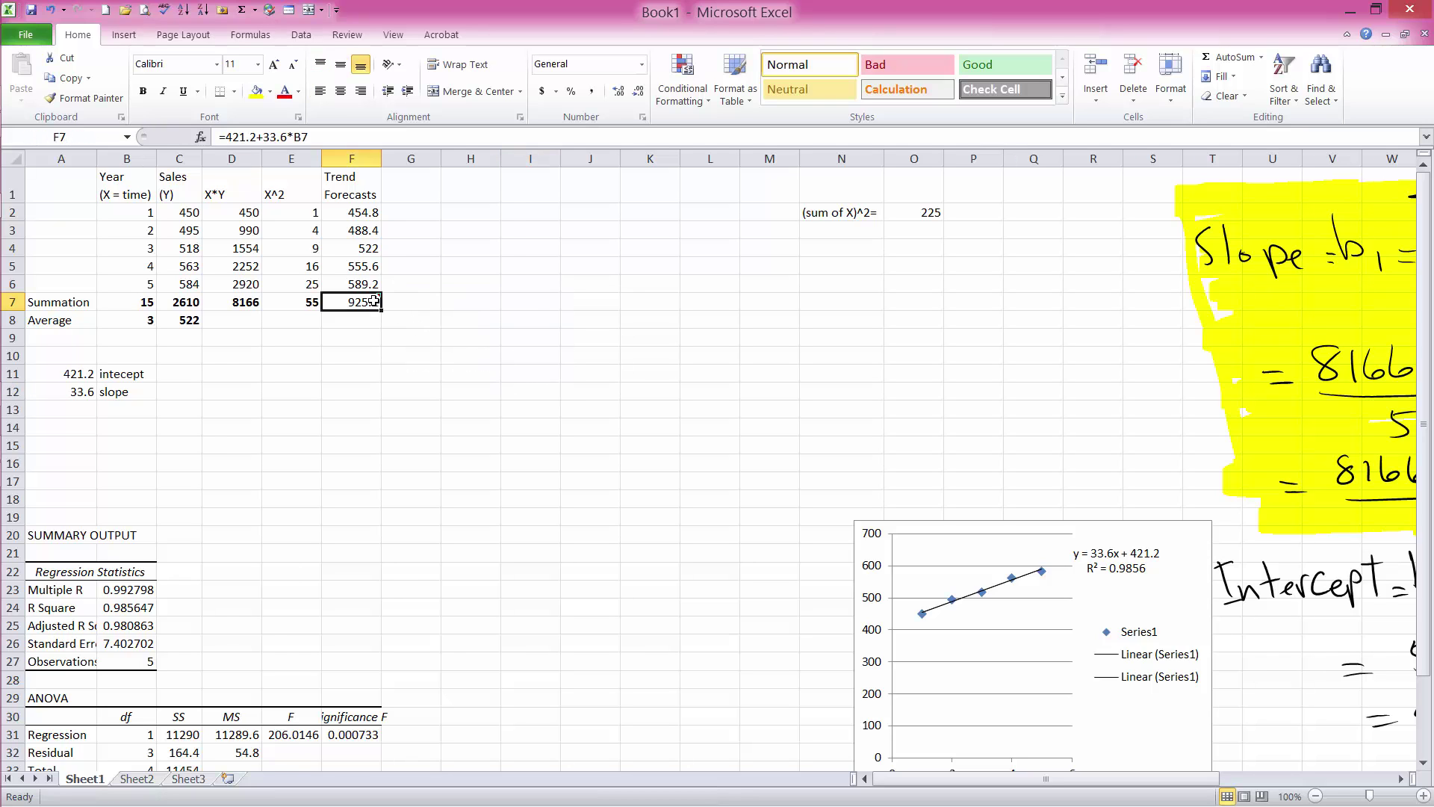
Set the F7 comment to stay permanently visible
right_click(373, 301)
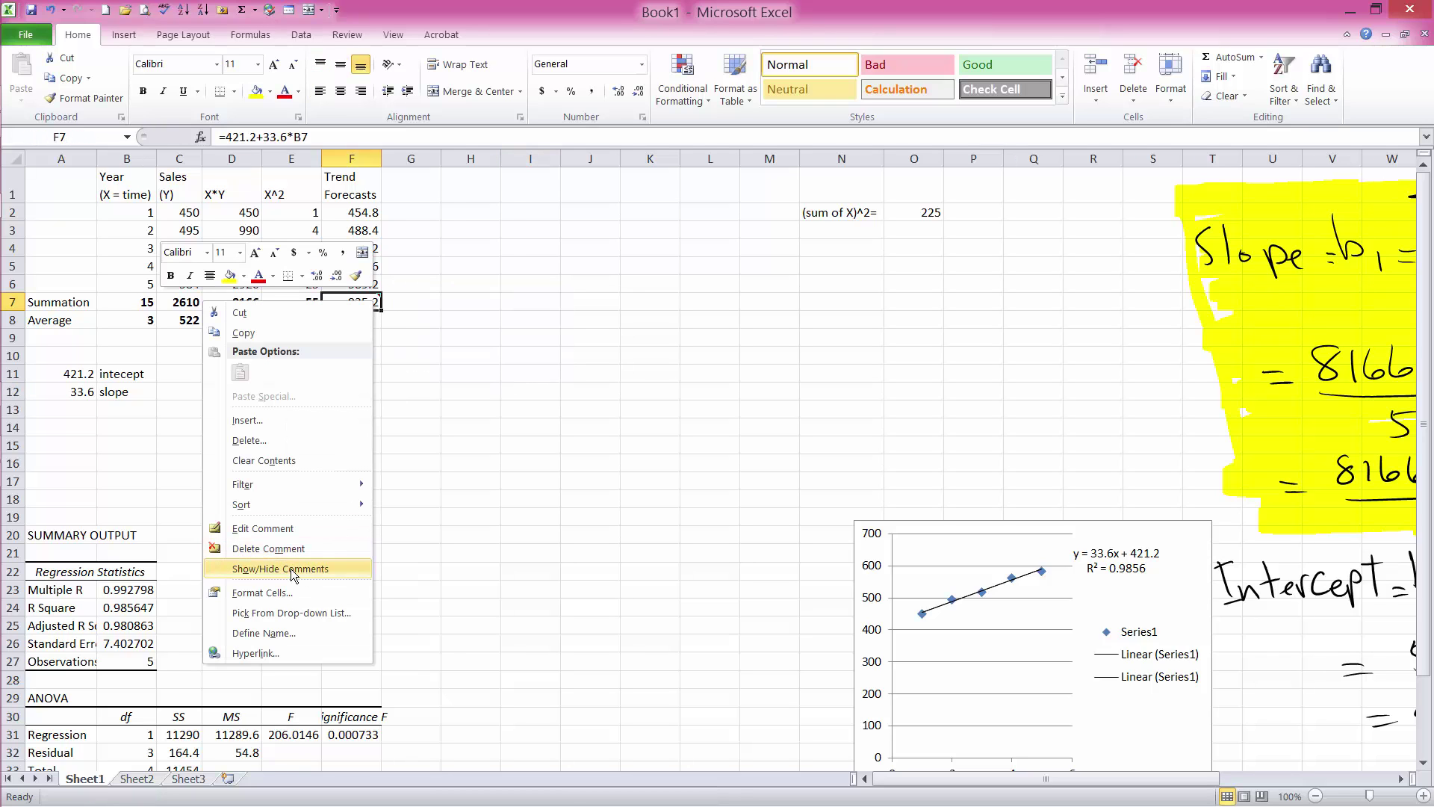
left_click(280, 569)
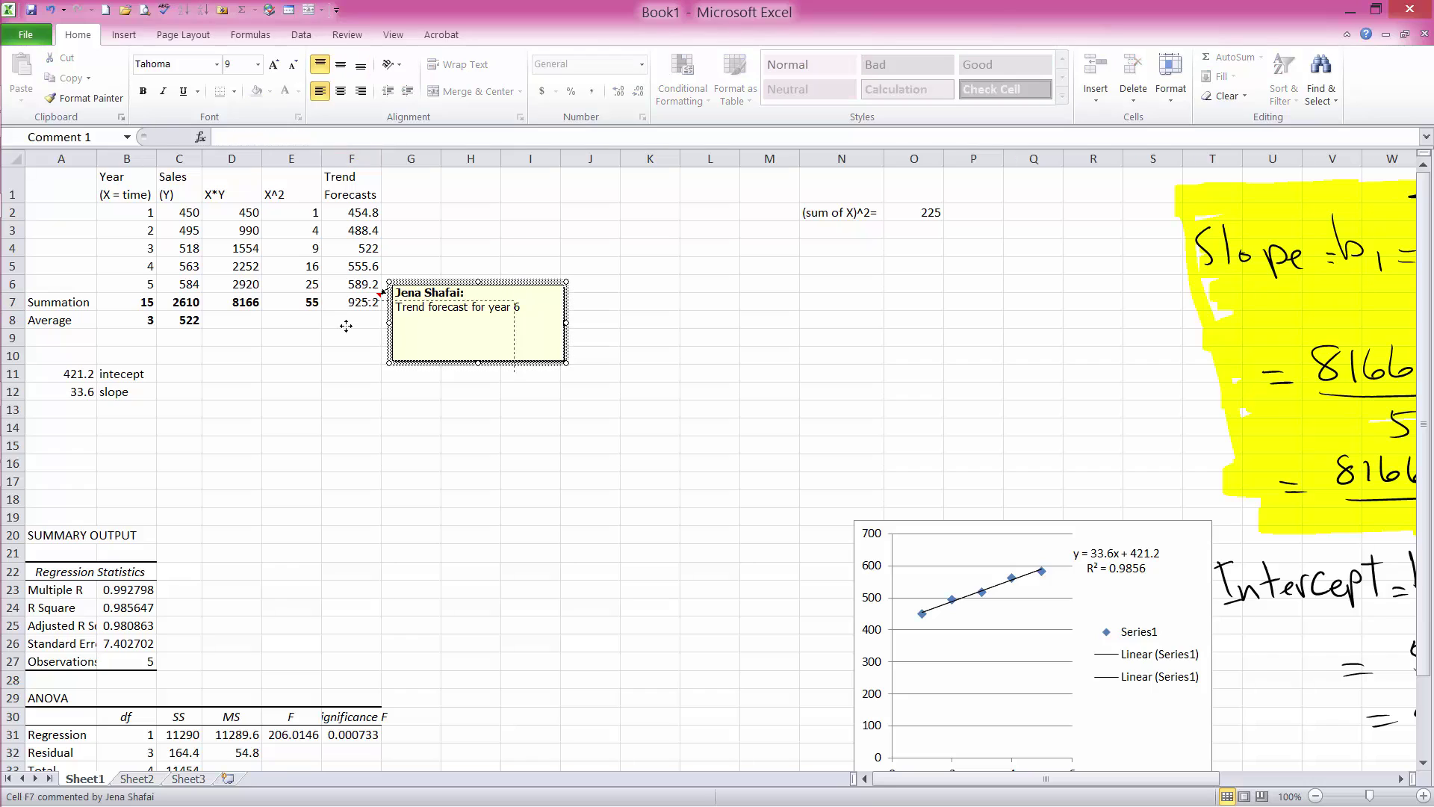
left_click(345, 325)
left_click(414, 194)
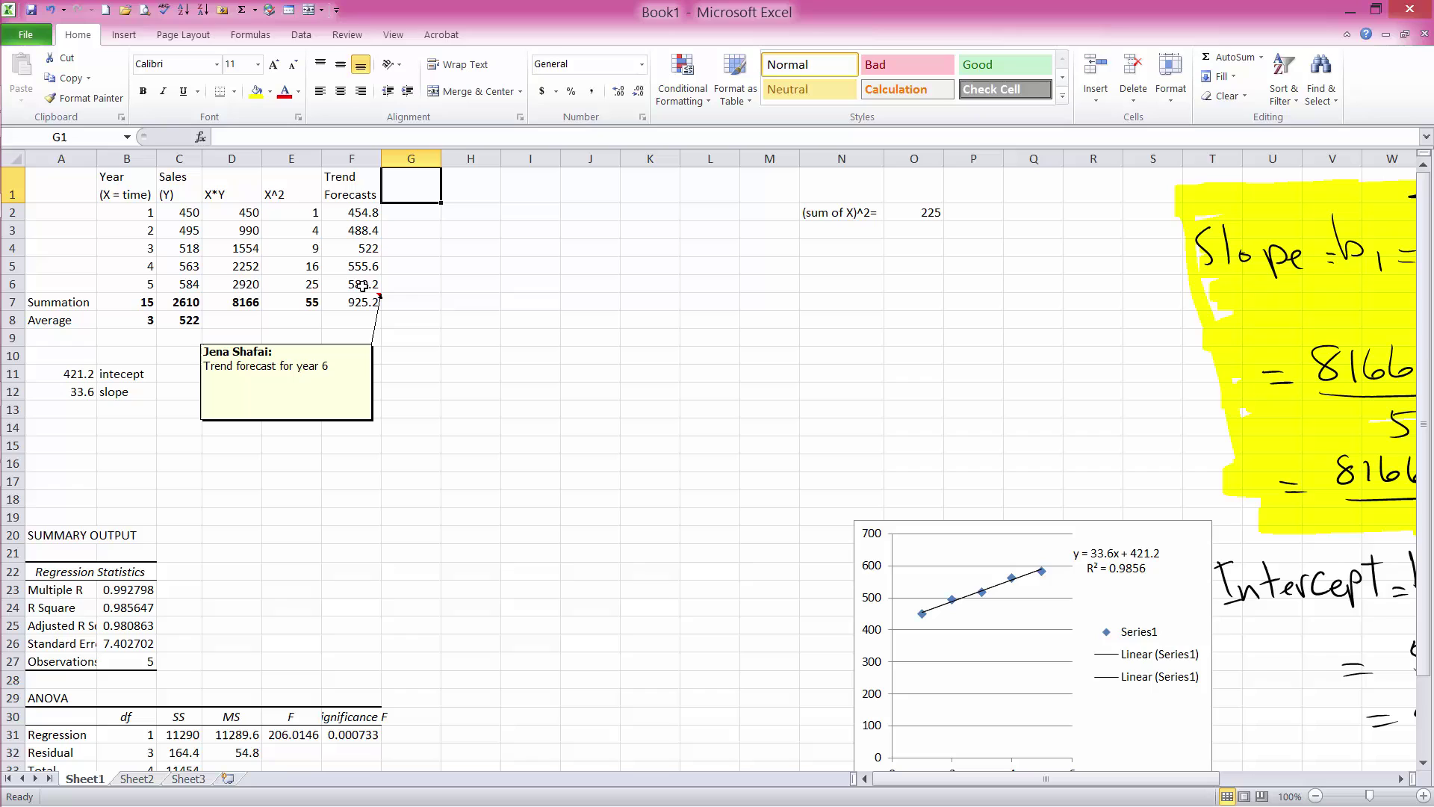
Apply All Borders to B2:F6 and move the comment box below the table
left_click_drag(362, 286, 144, 213)
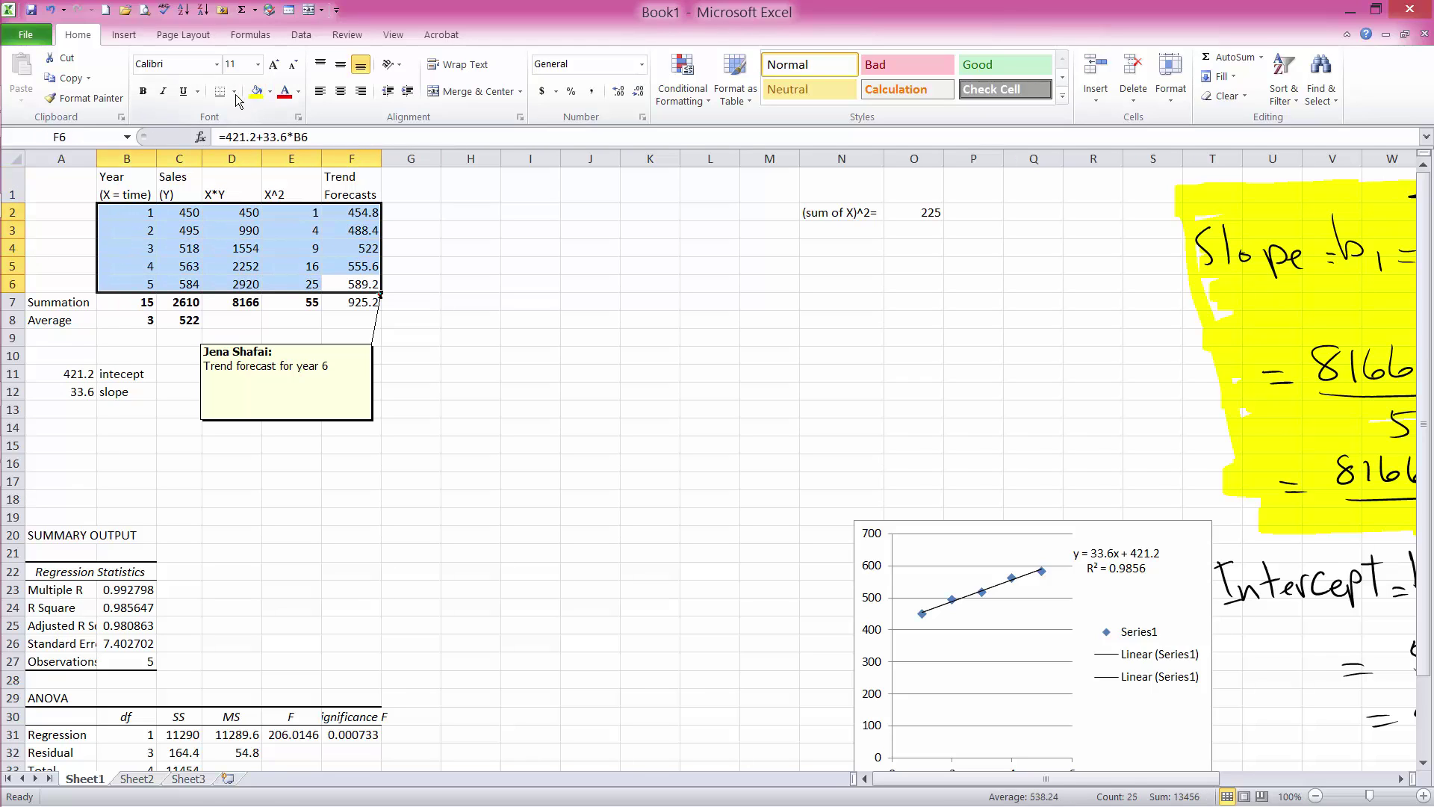
left_click(235, 91)
left_click(96, 233)
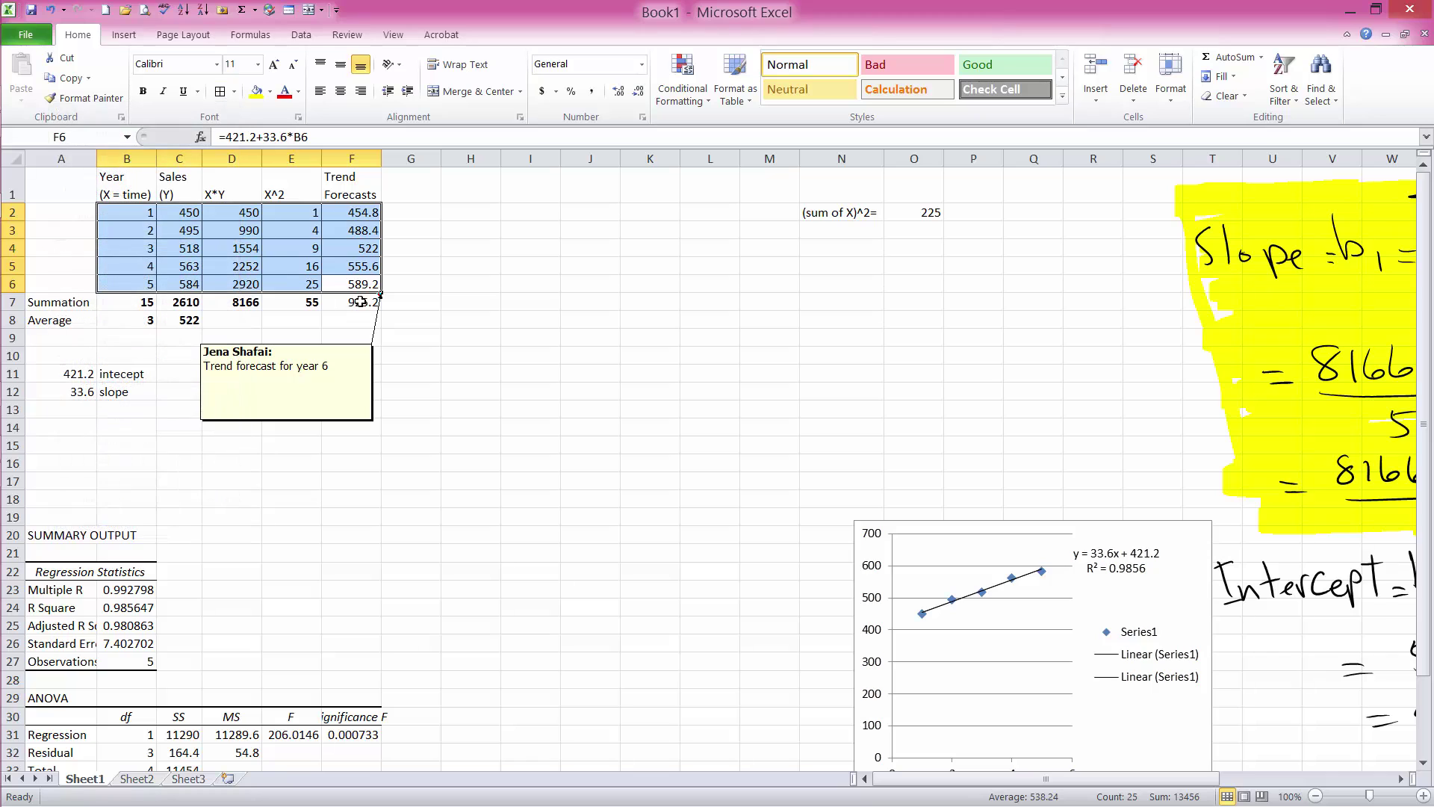
left_click(418, 285)
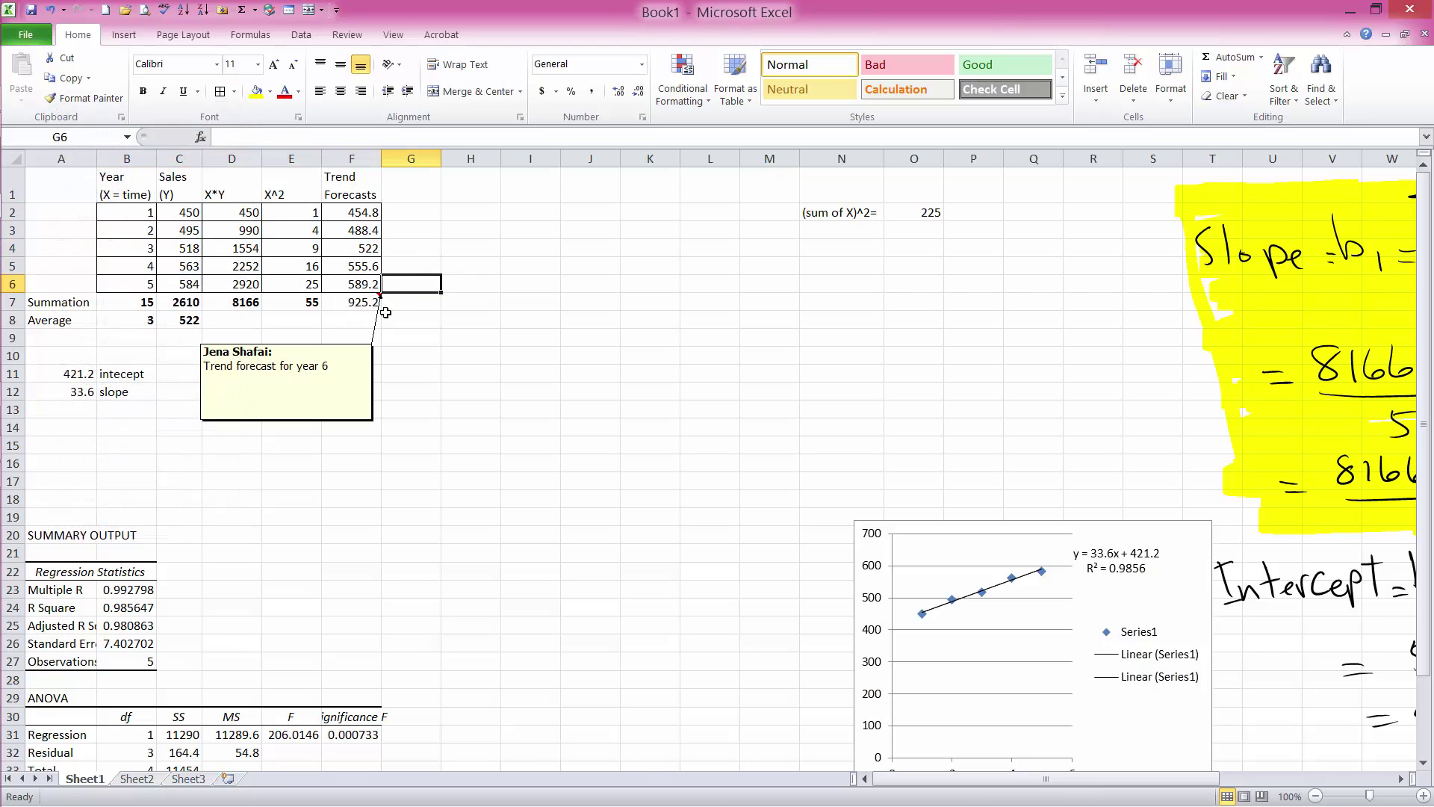
left_click_drag(343, 340, 299, 331)
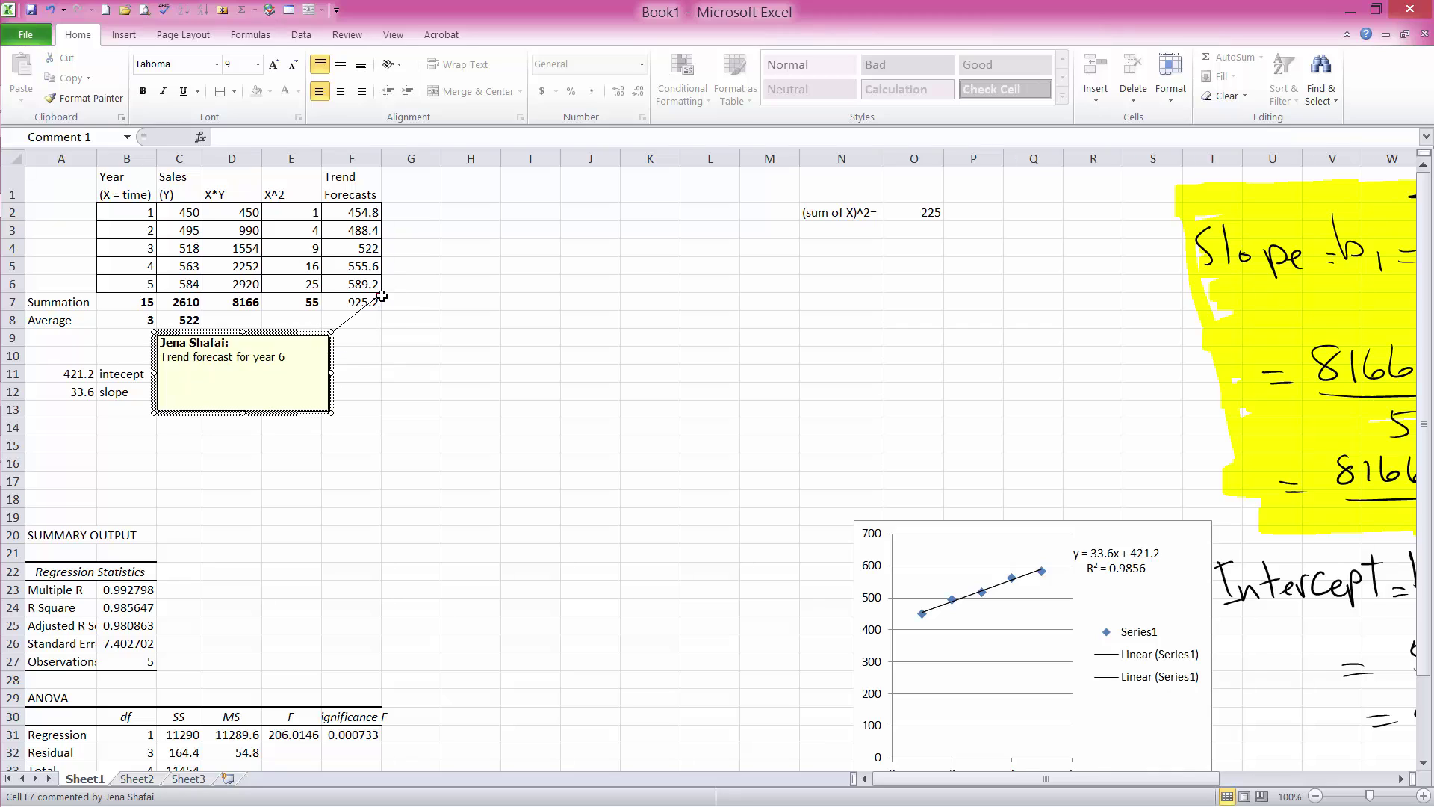
Type the heading '|Error|' in G1
left_click(404, 212)
left_click(433, 197)
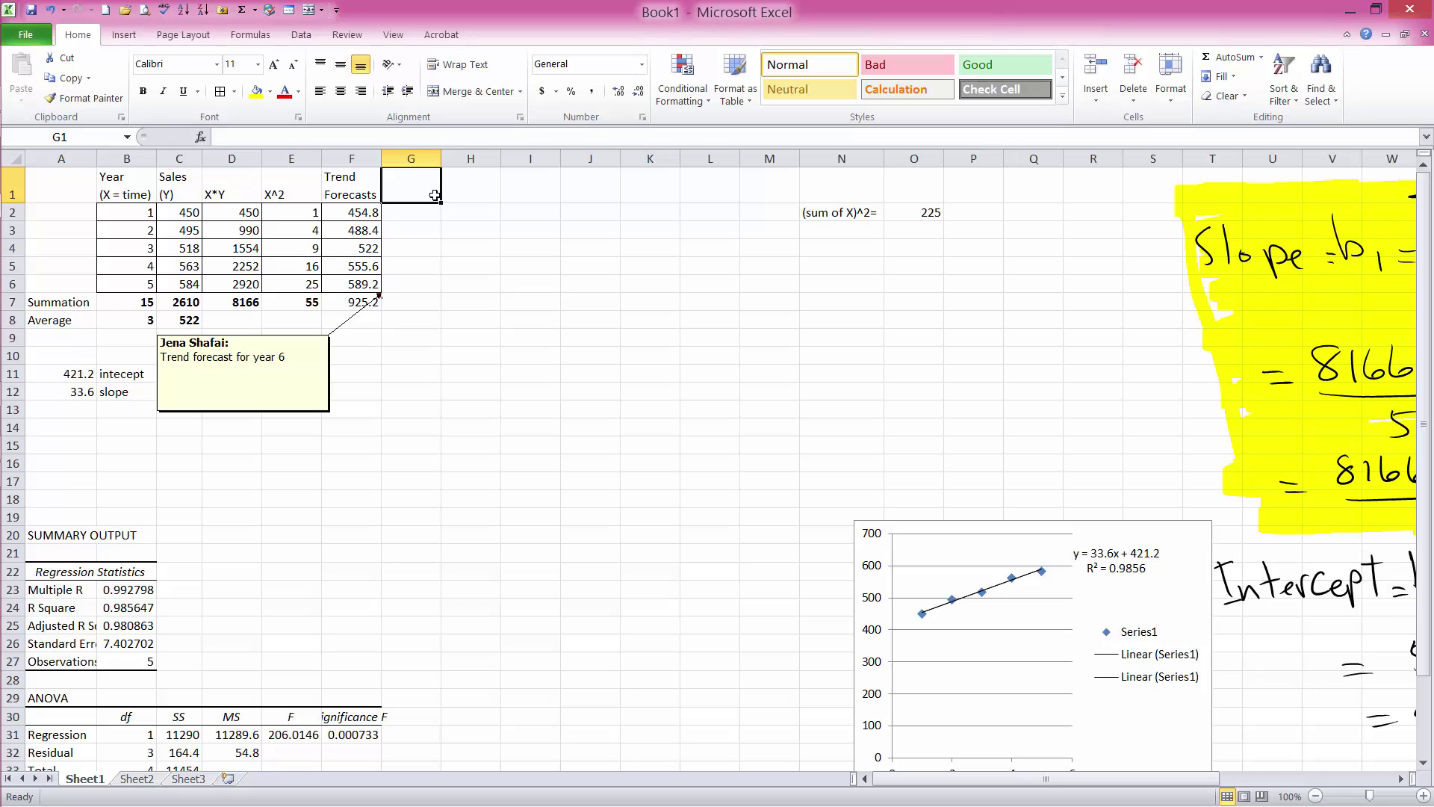
type("Error")
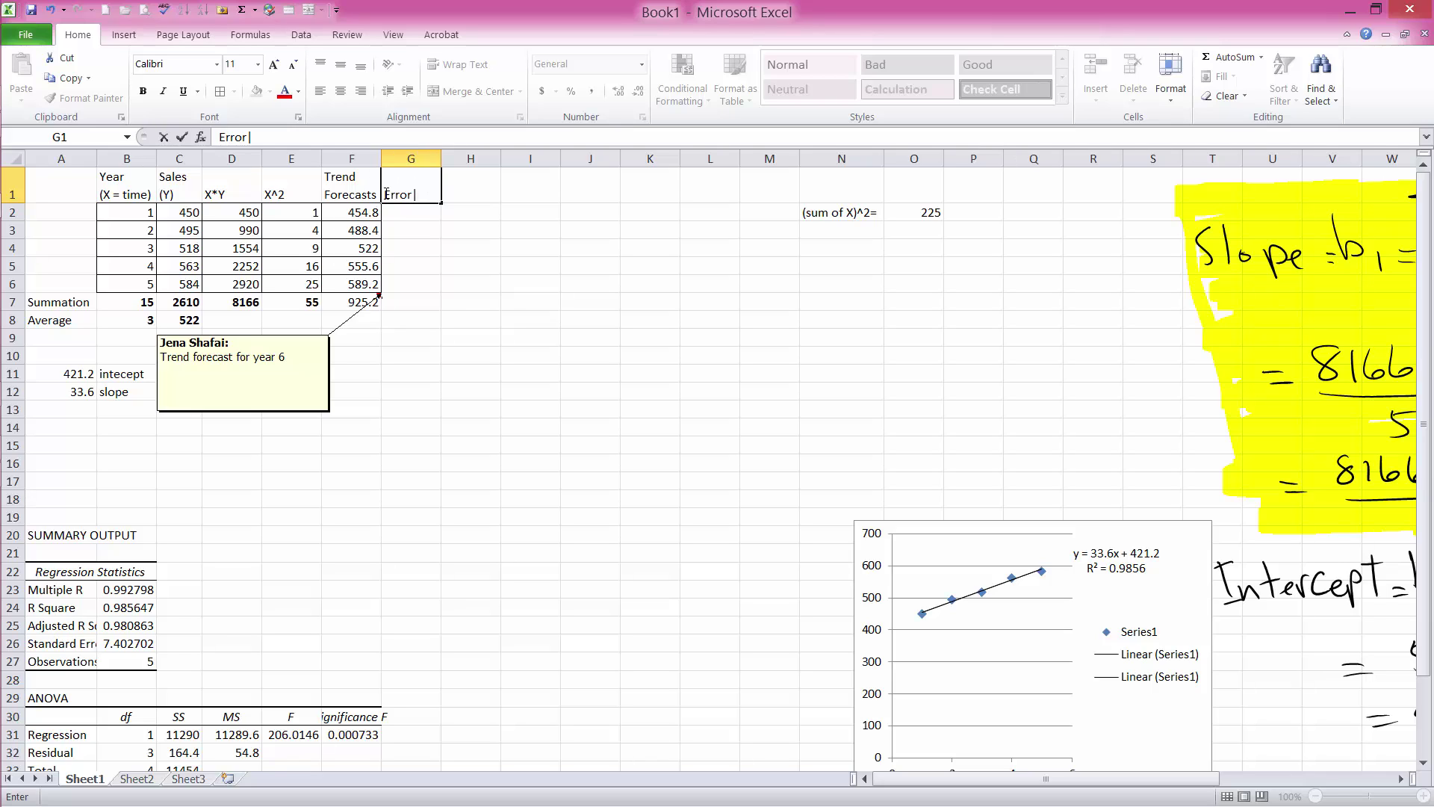
key("F2")
key("Home")
type("|")
key("Return")
Enter =ABS(C2-F2) in G2, fixing the mistyped closing bar, to get 4.8
type("=")
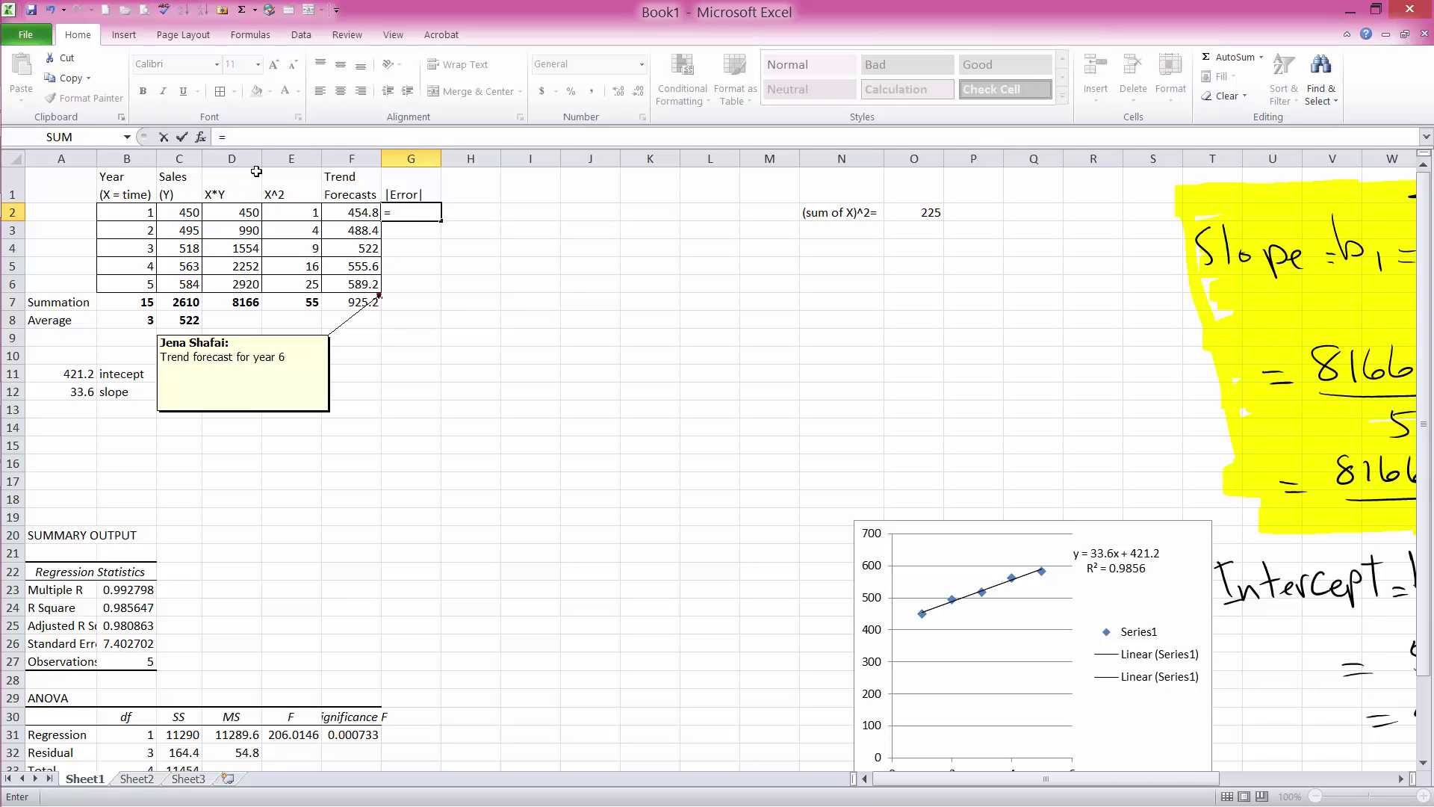
type("bs(")
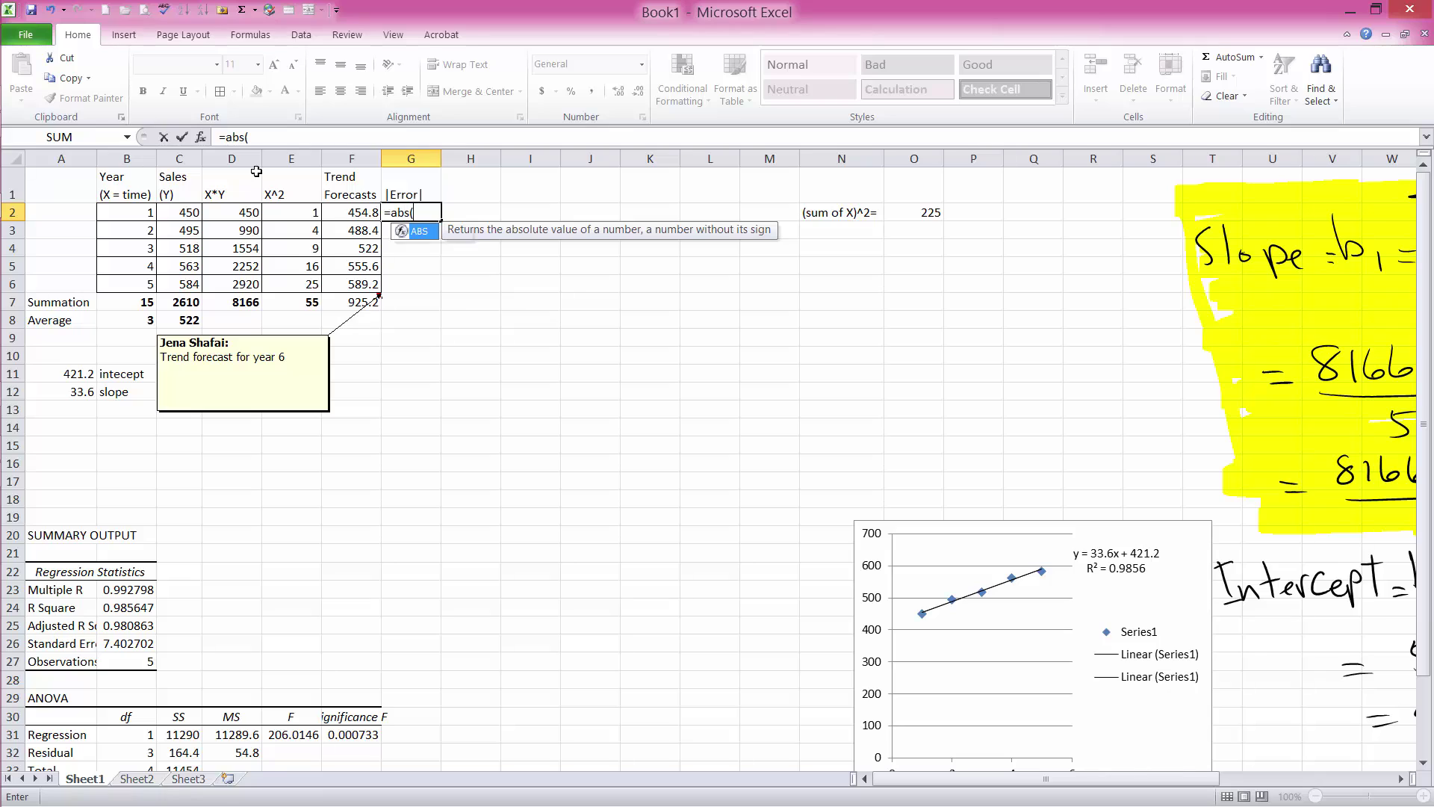
left_click(192, 216)
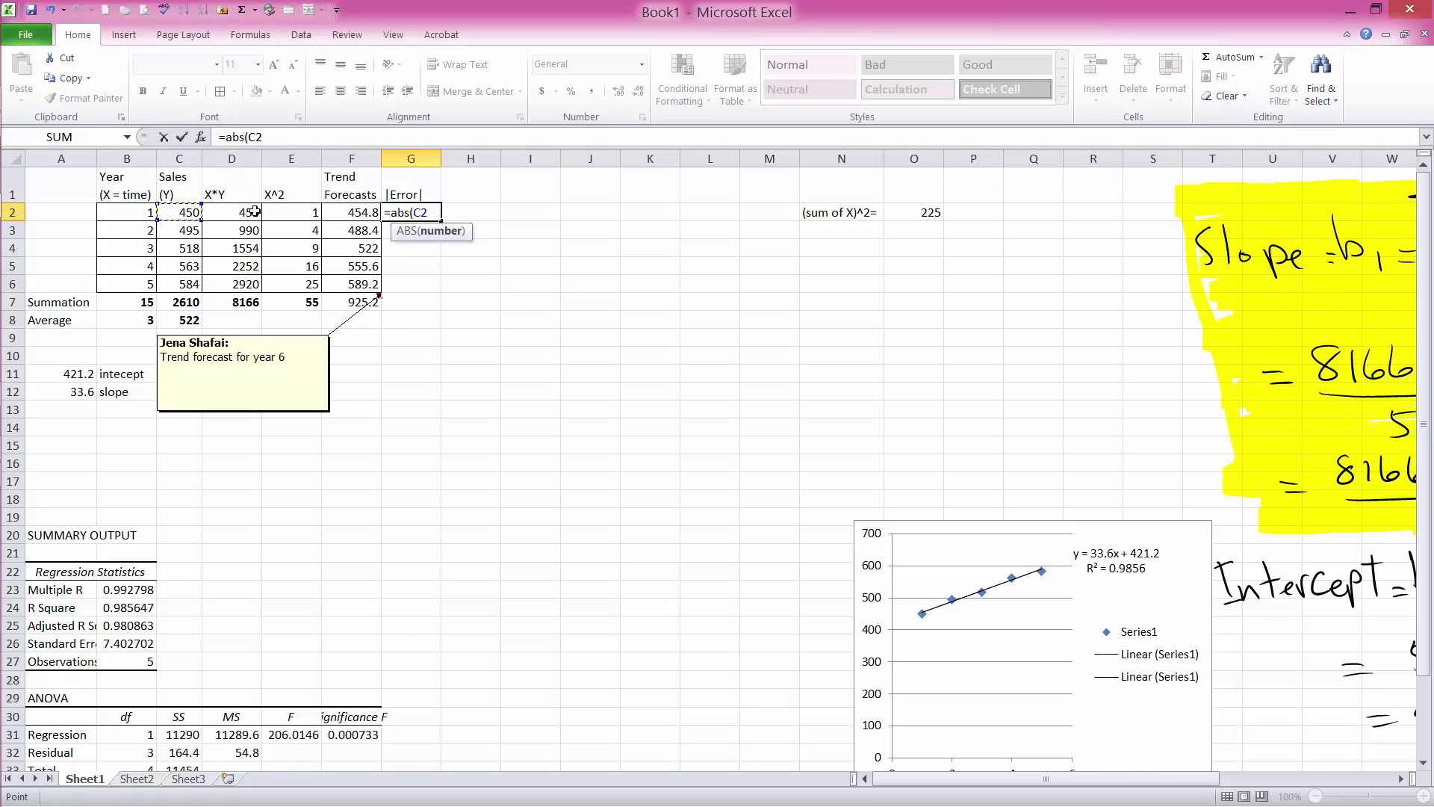
type("-")
left_click(345, 212)
type("|")
key("Return")
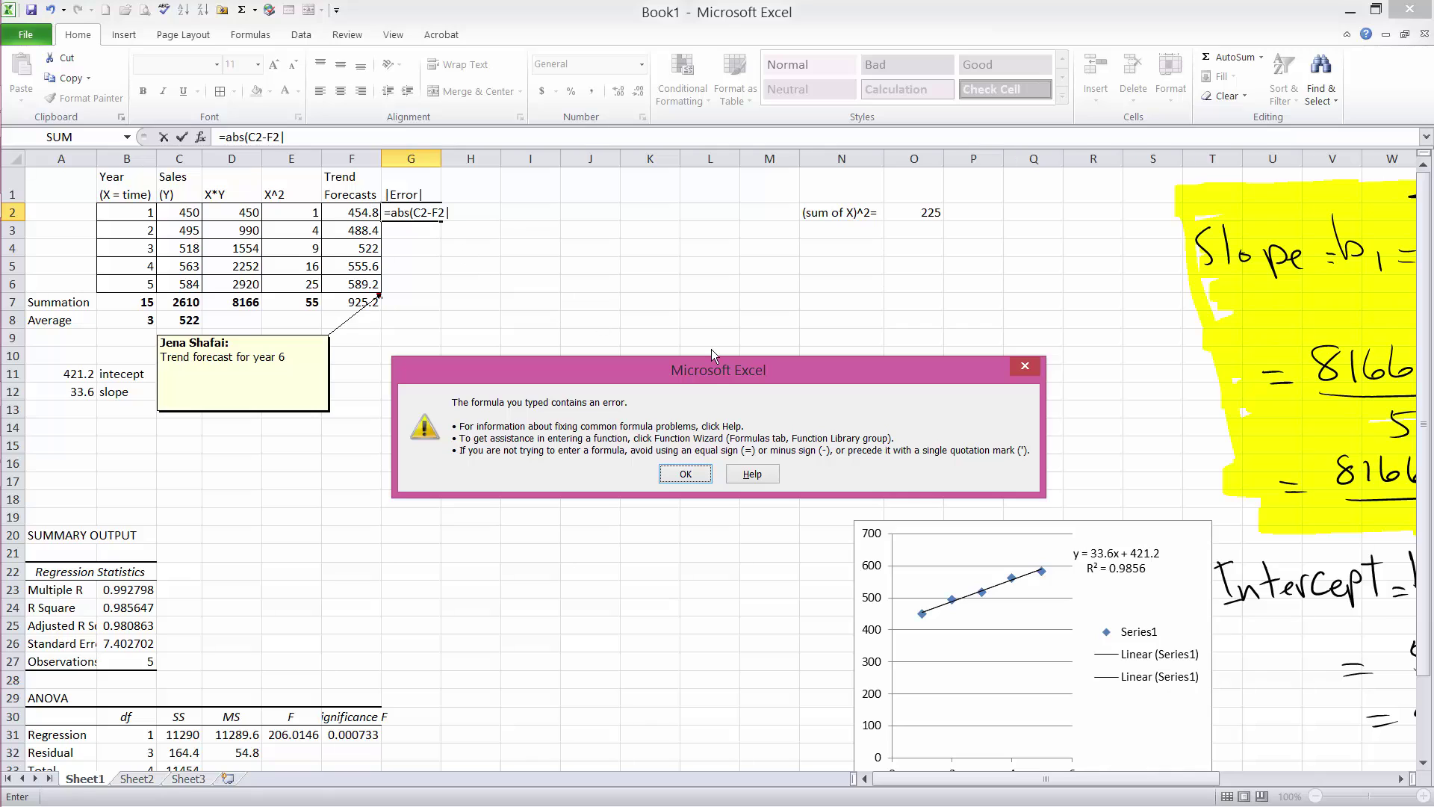
left_click(687, 480)
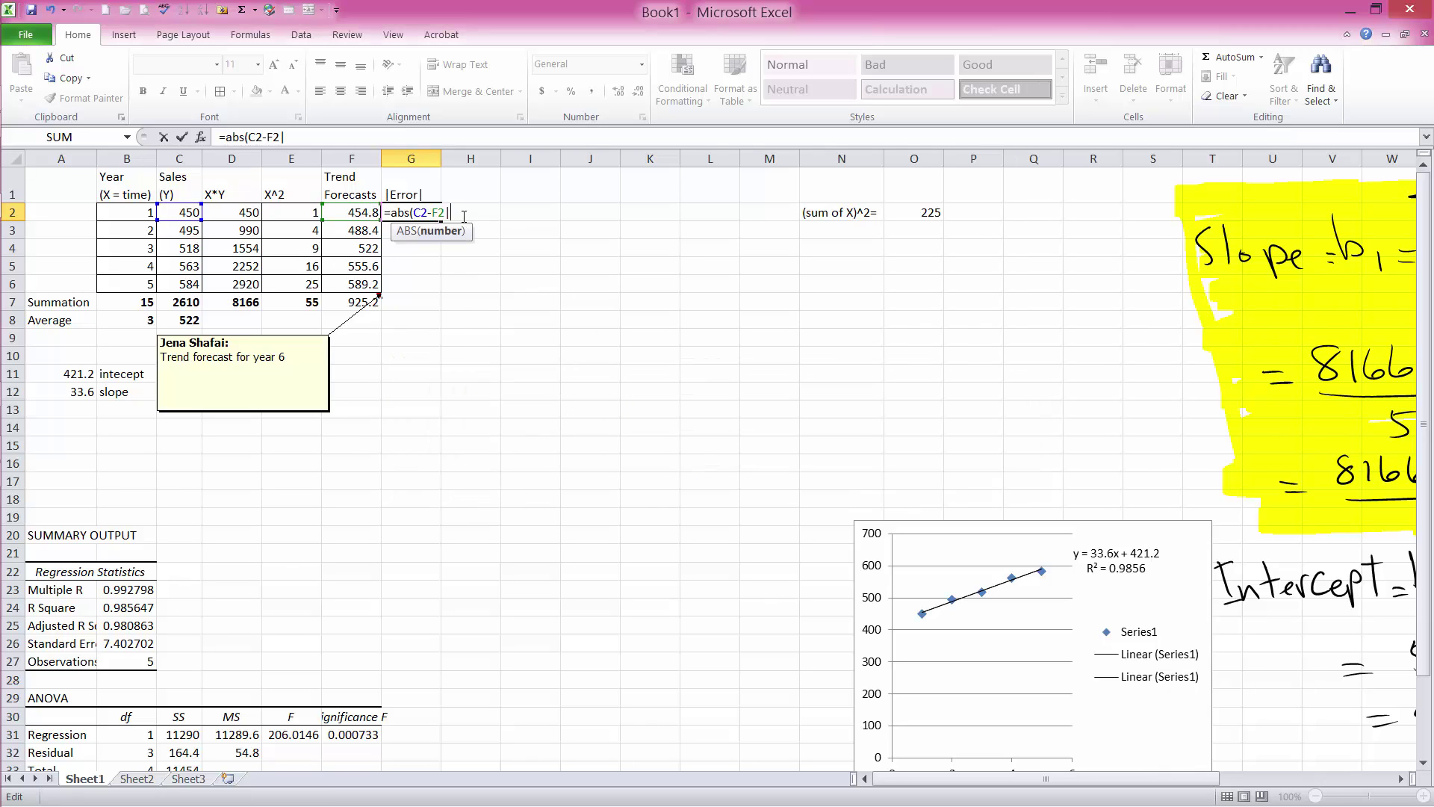
type(")")
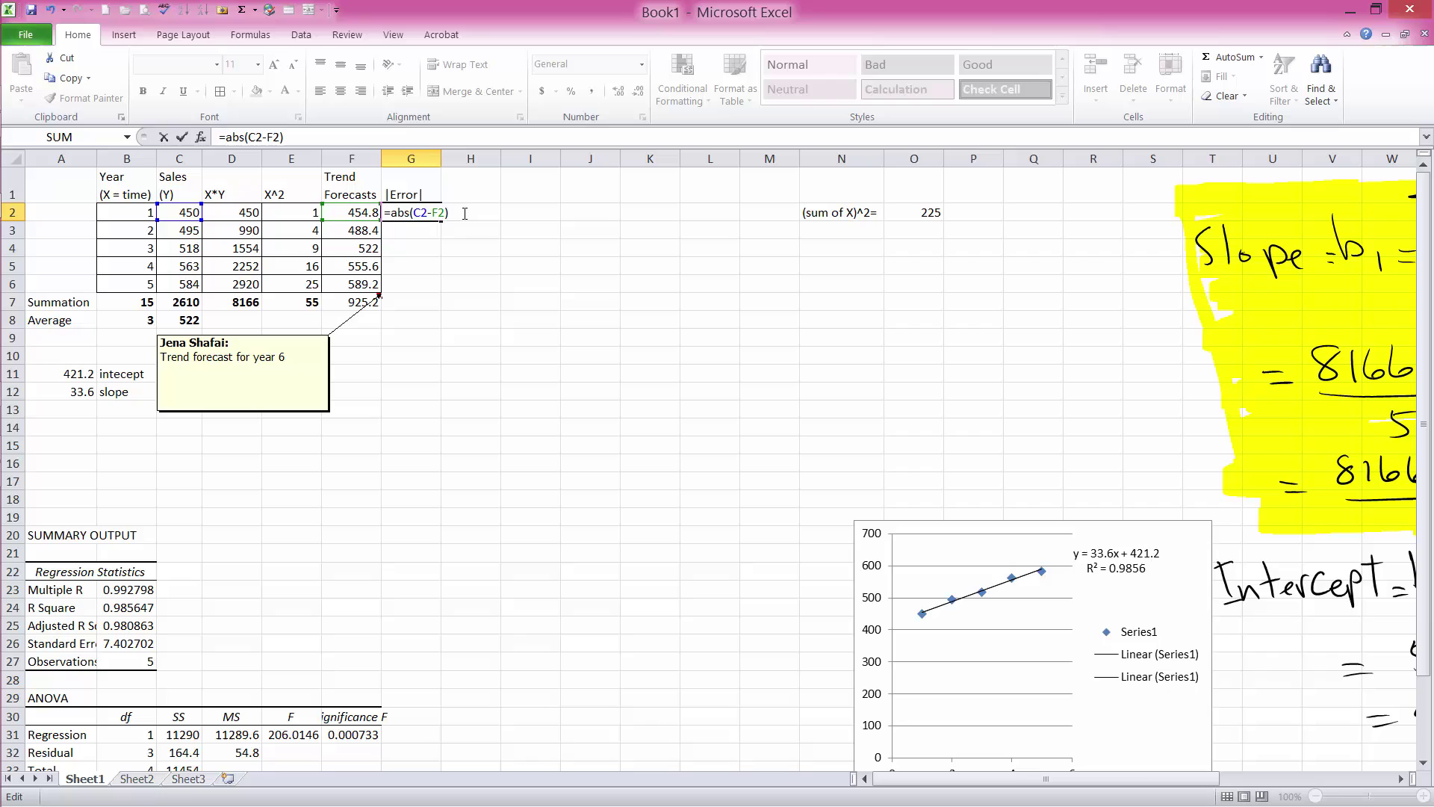
key("Return")
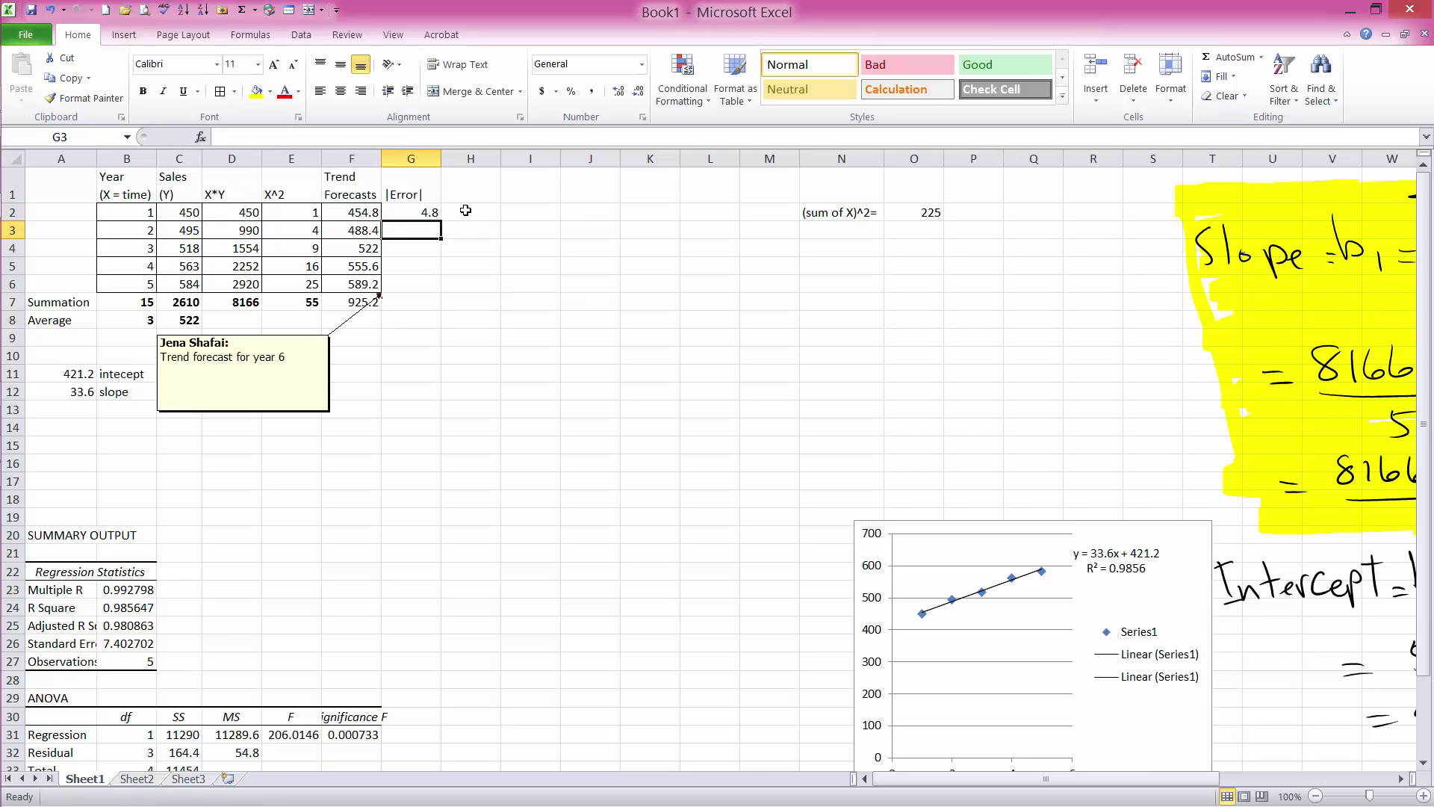
Fill the G2 error formula down to G6 and check the year-5 values in C6, F6 and G6
left_click(434, 215)
left_click_drag(441, 221, 441, 292)
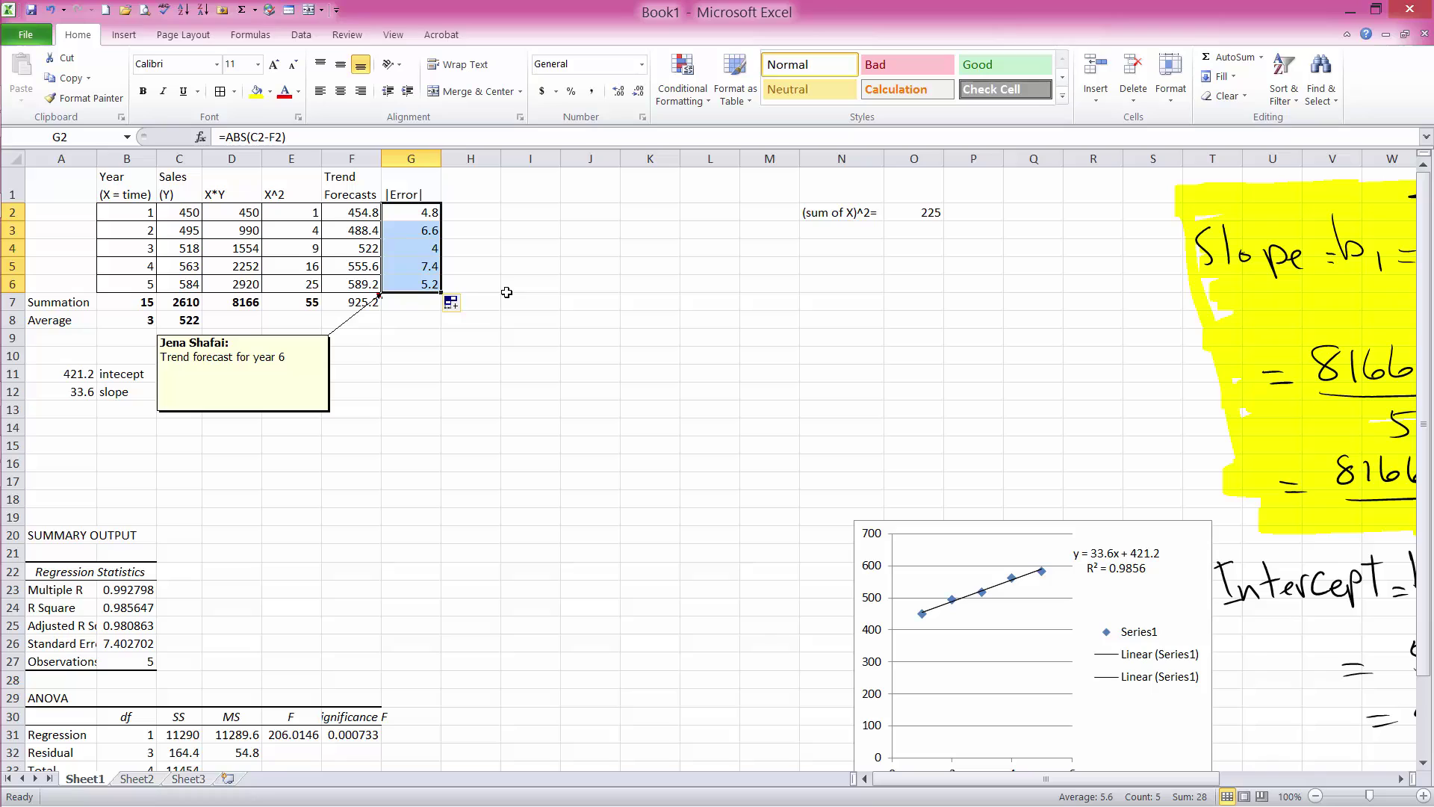
left_click(188, 284)
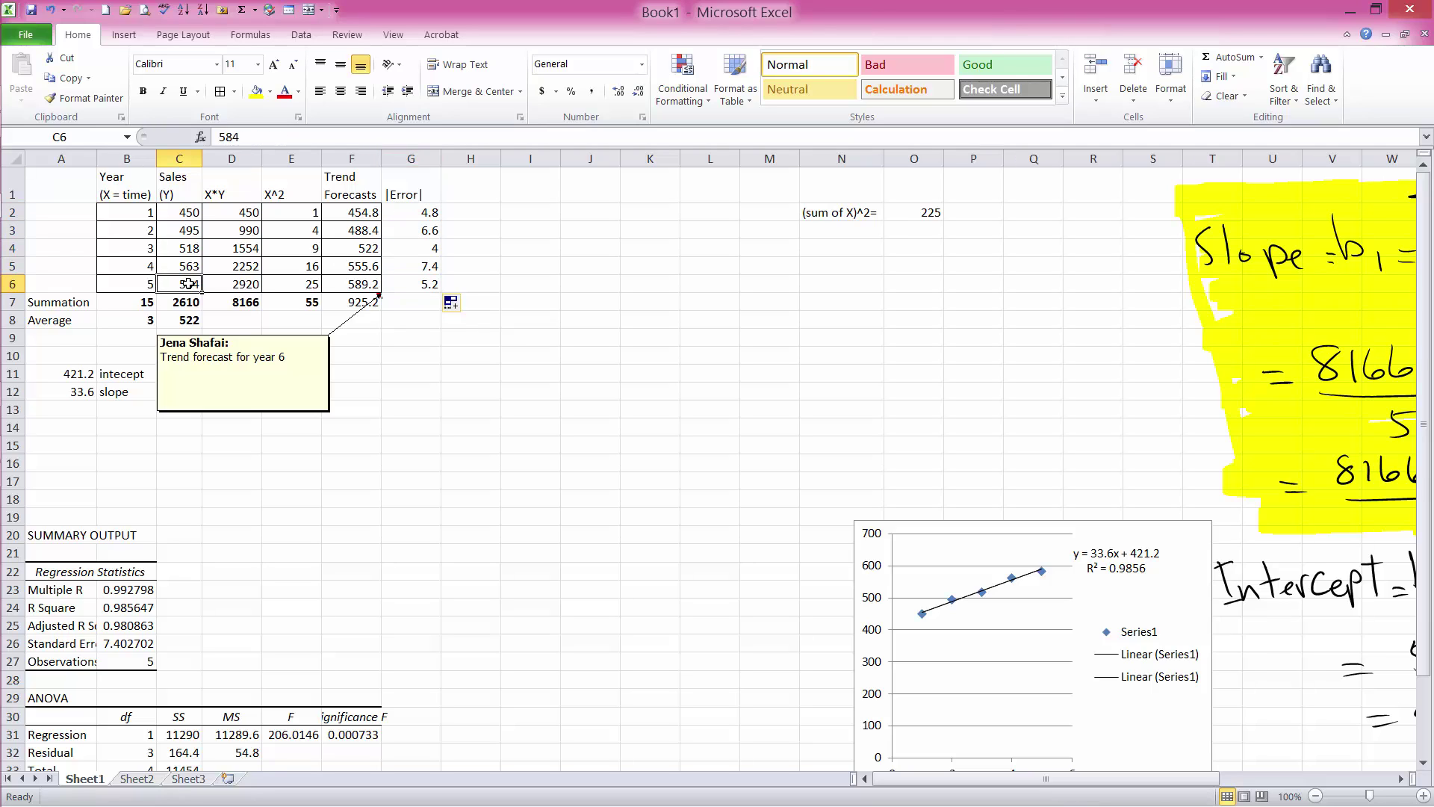
left_click(353, 284)
left_click(412, 286)
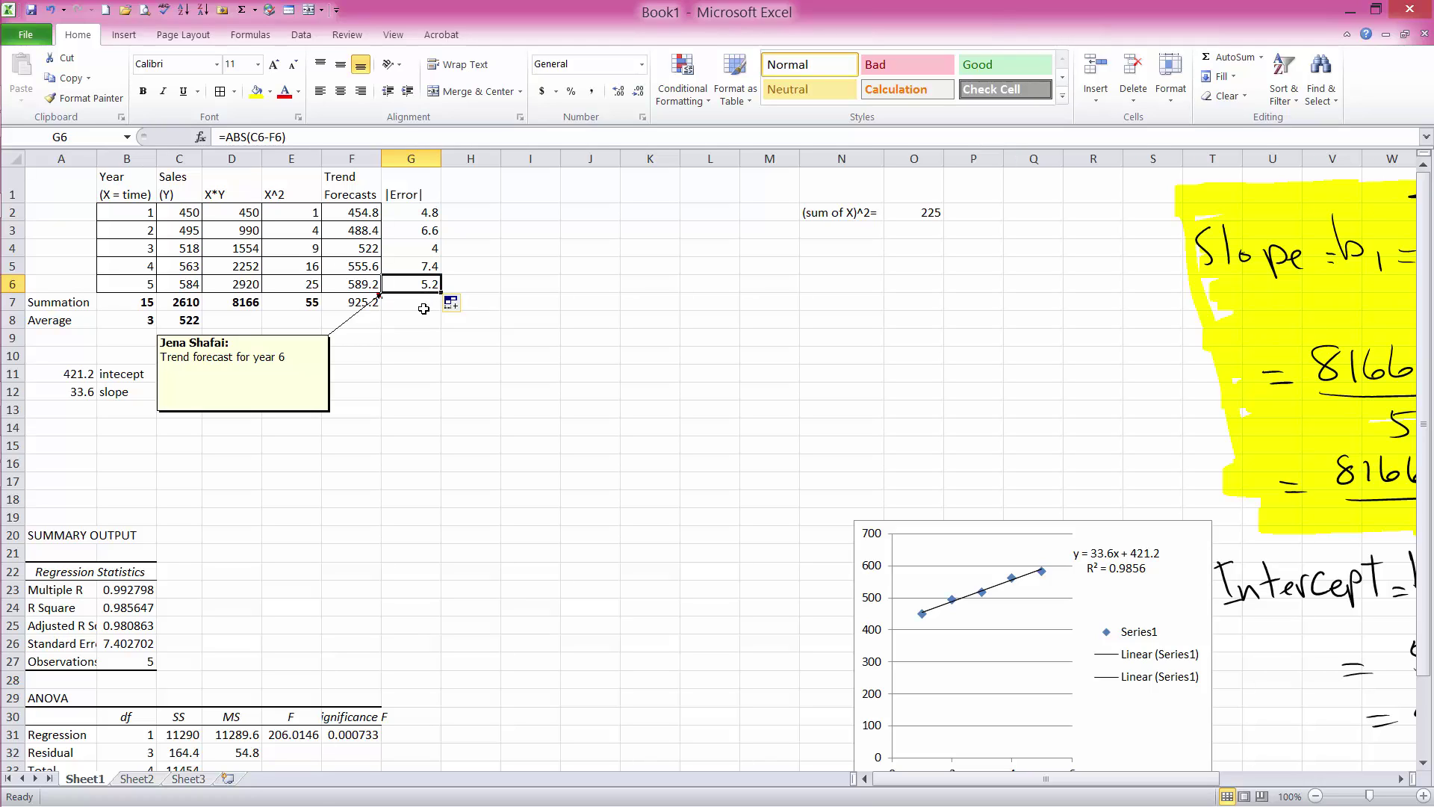
left_click(424, 309)
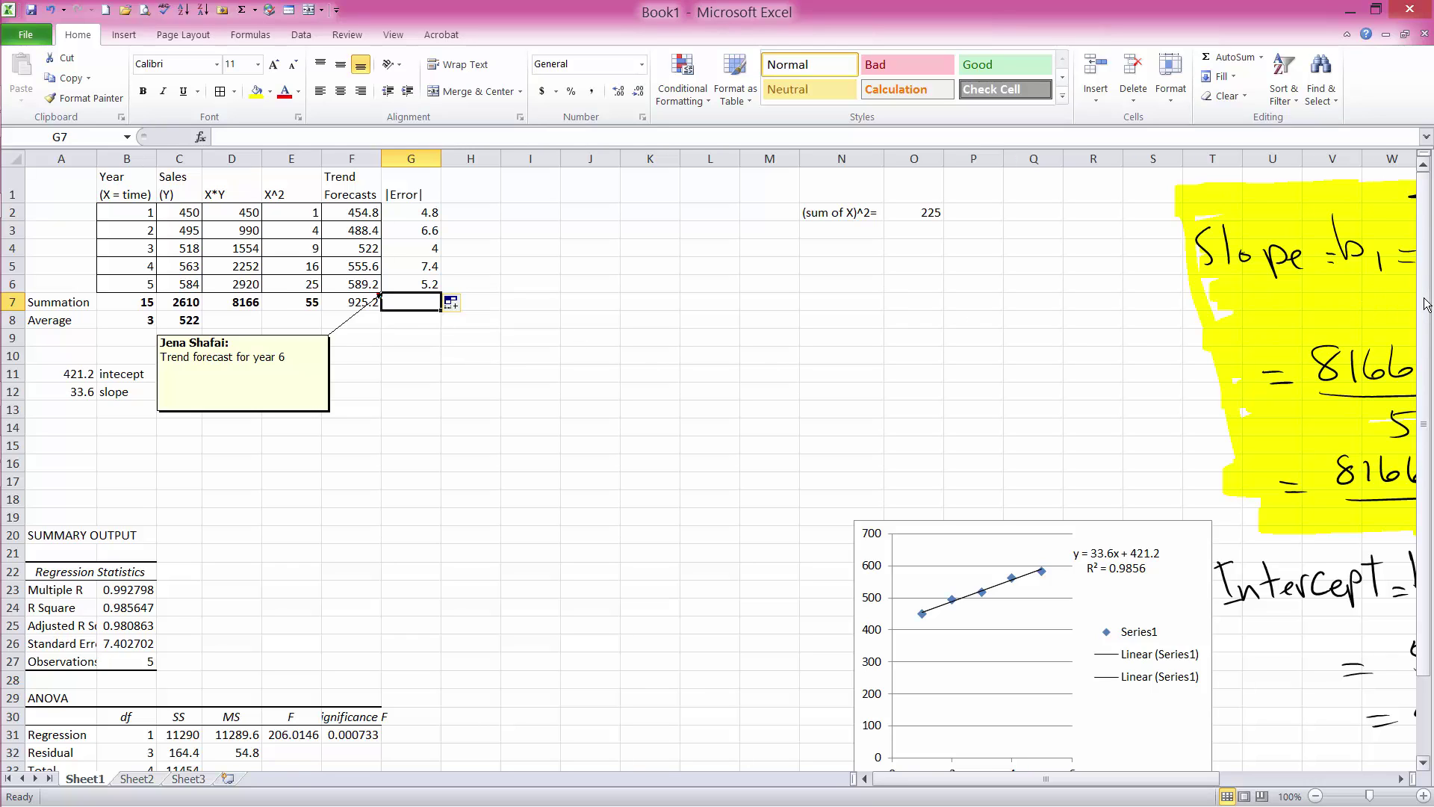
Move the trendline chart up beside the Regression Statistics output
left_click_drag(1427, 305, 1428, 372)
left_click_drag(1084, 432, 663, 379)
left_click(634, 383)
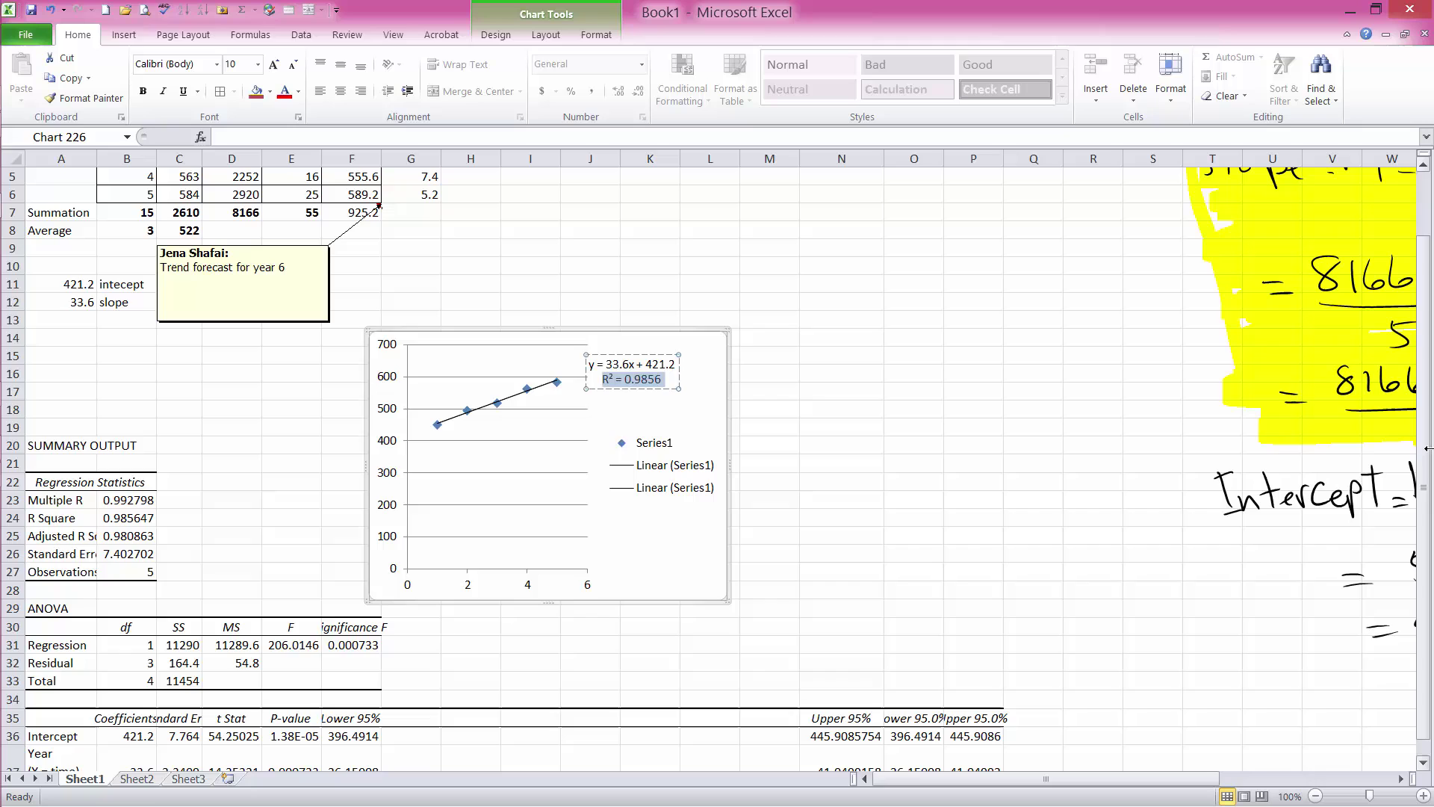
left_click_drag(1423, 485, 1430, 340)
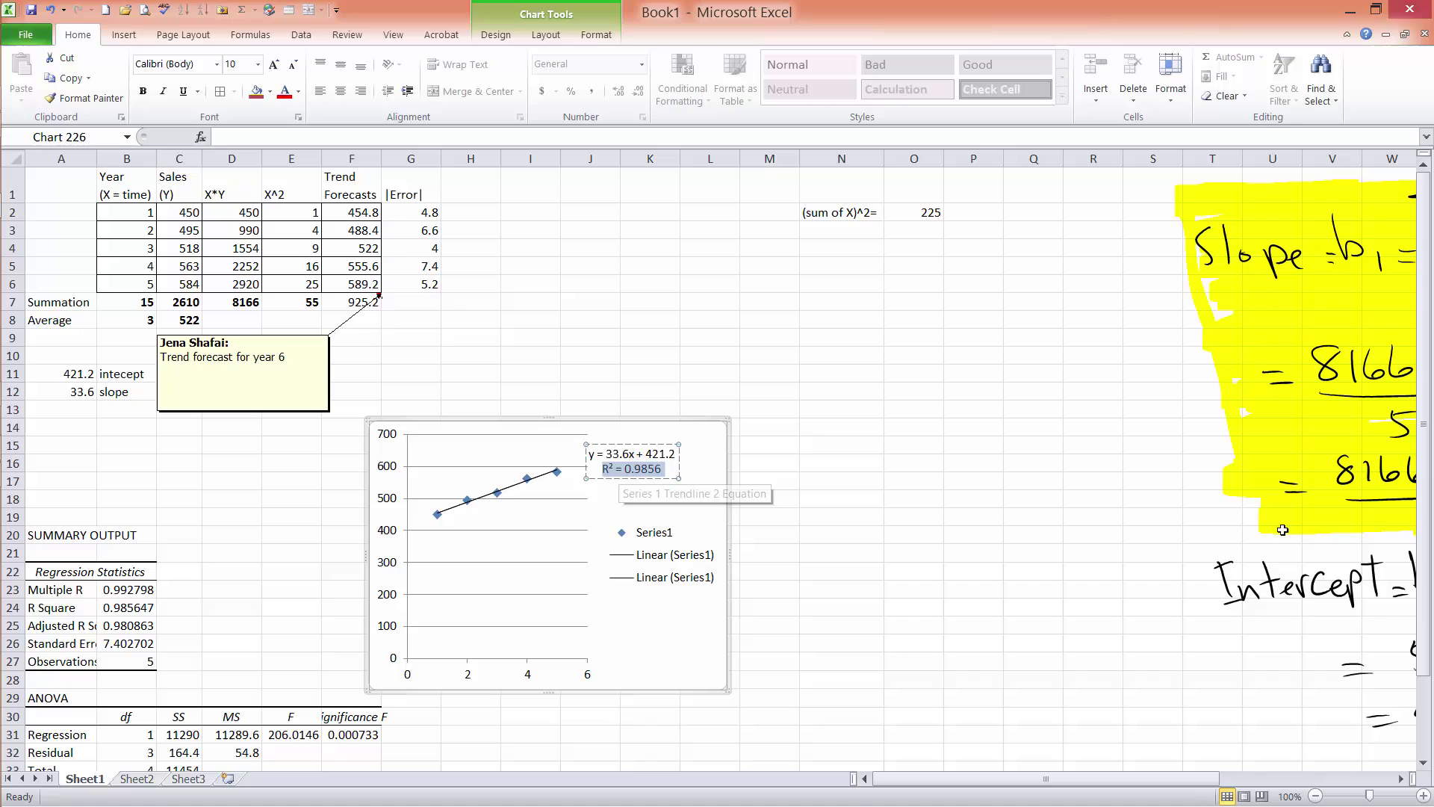
Widen column A to fit its labels and compare R Square and Multiple R with the chart's R²
scroll(1283, 529, "down", 2)
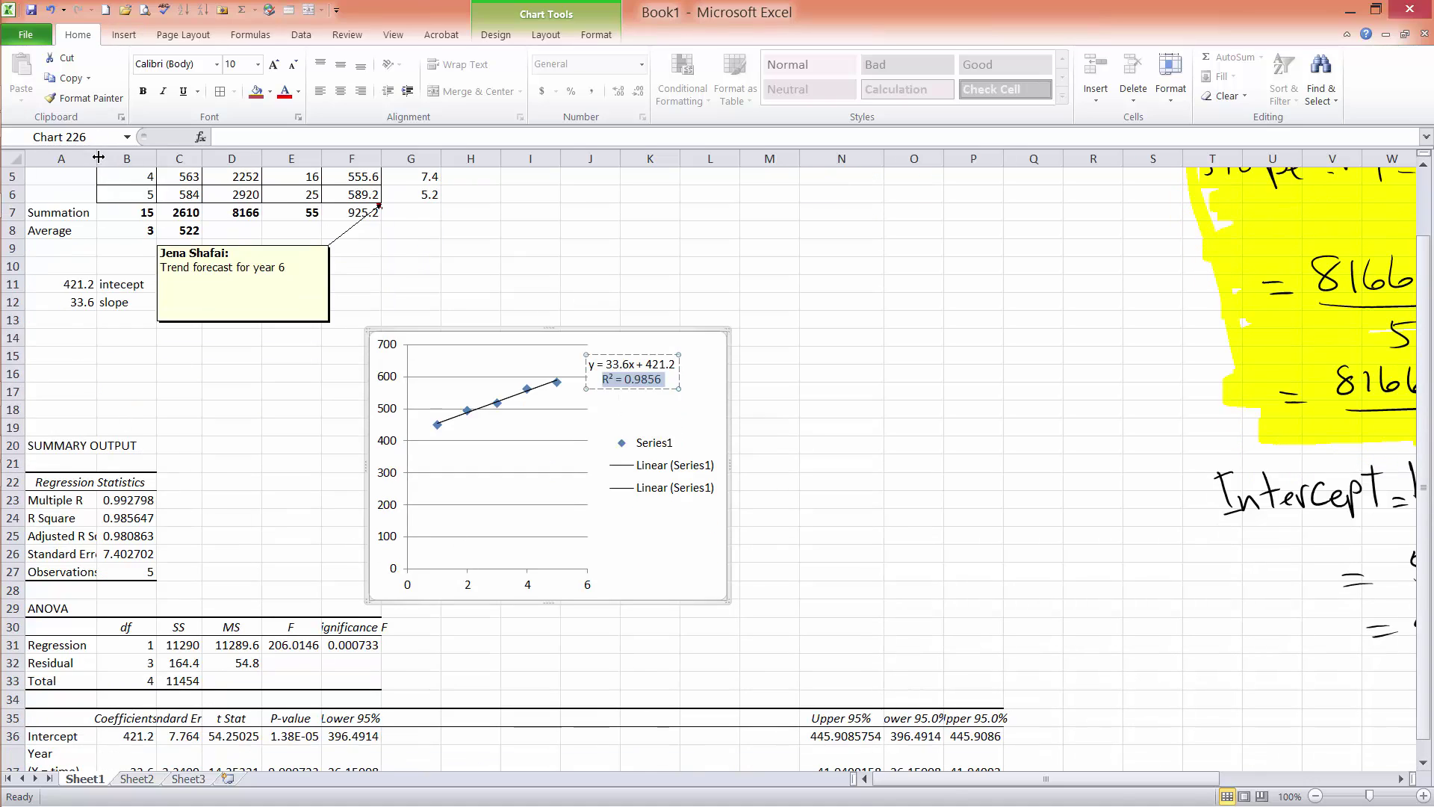
left_click_drag(98, 157, 115, 157)
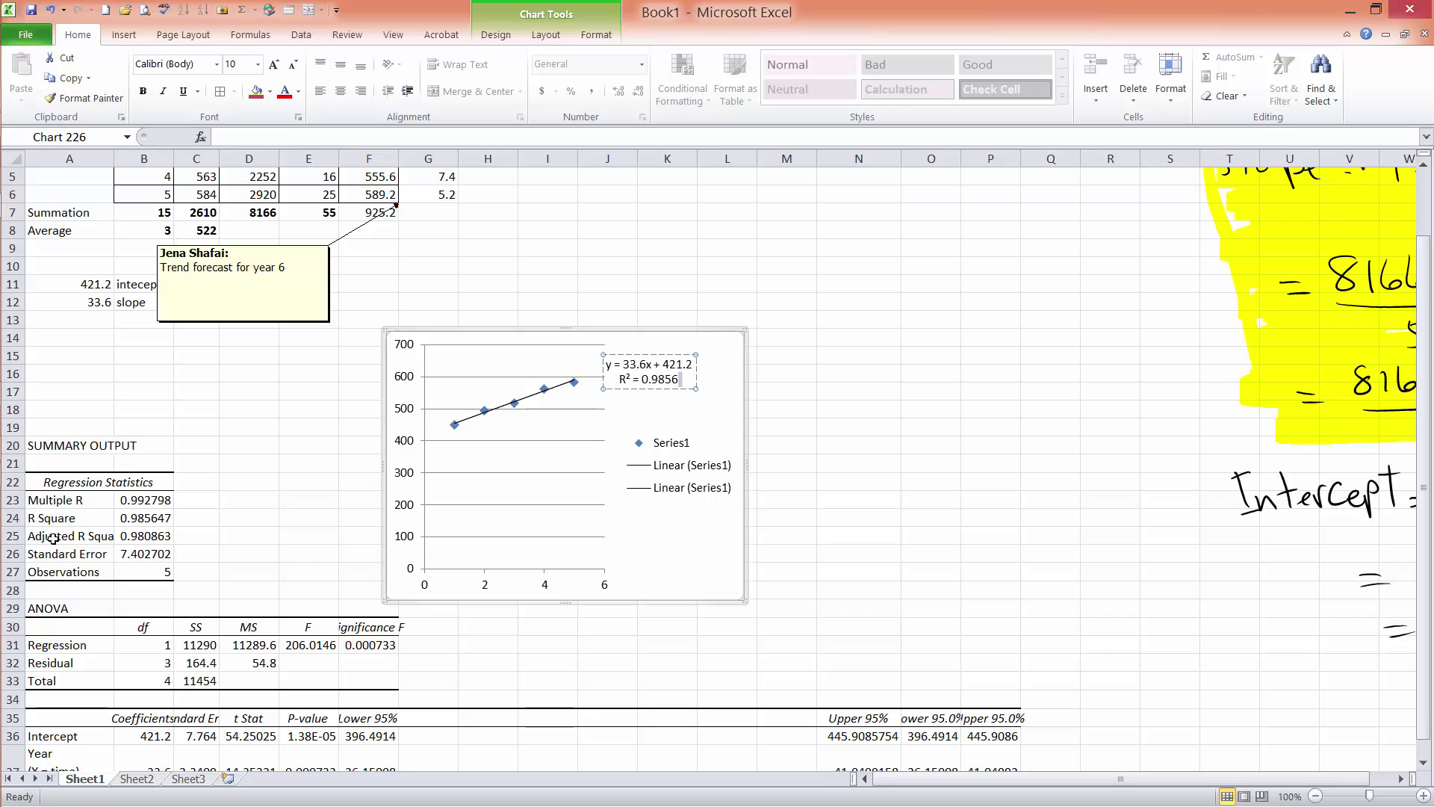
left_click(142, 521)
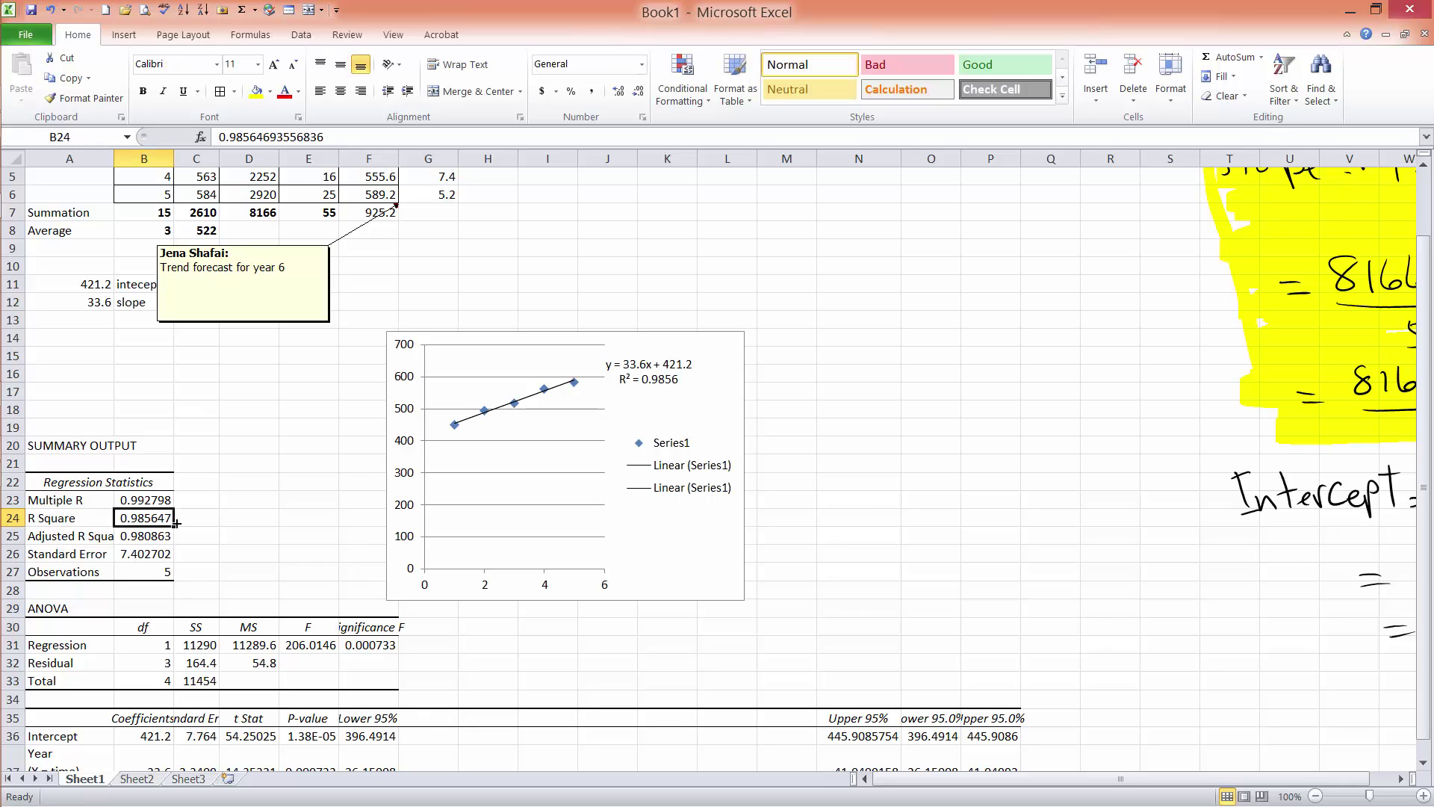
left_click(669, 390)
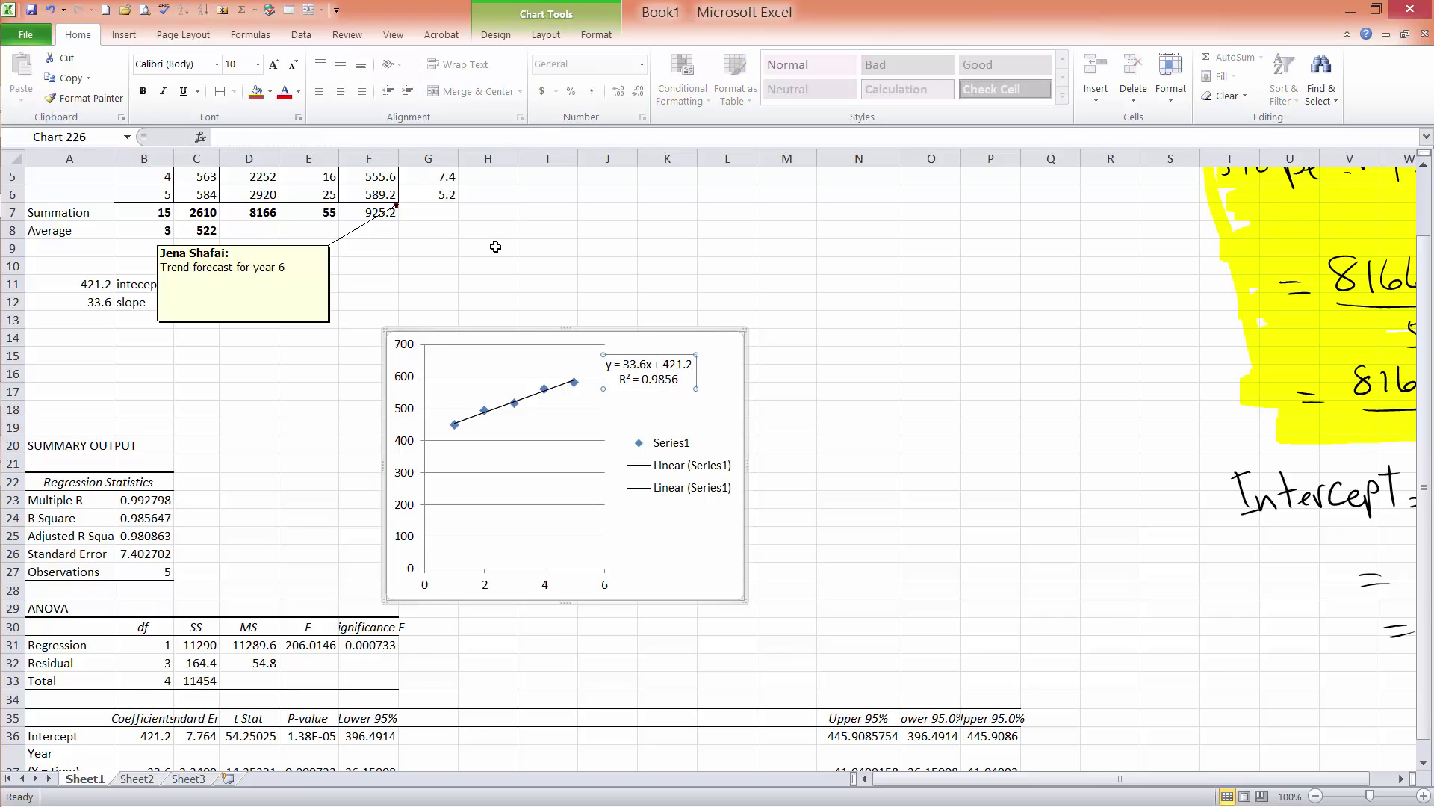
left_click(133, 502)
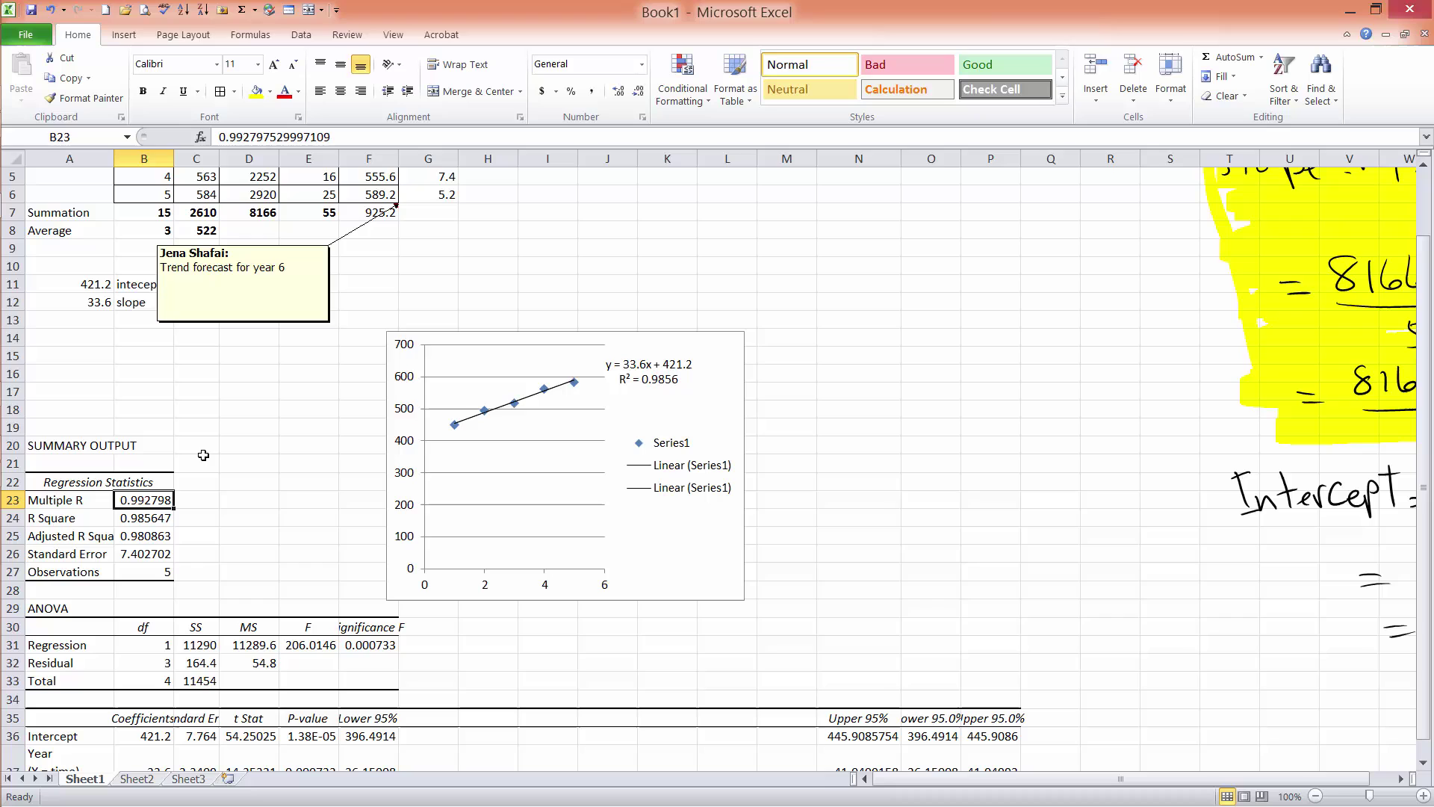
left_click(300, 248)
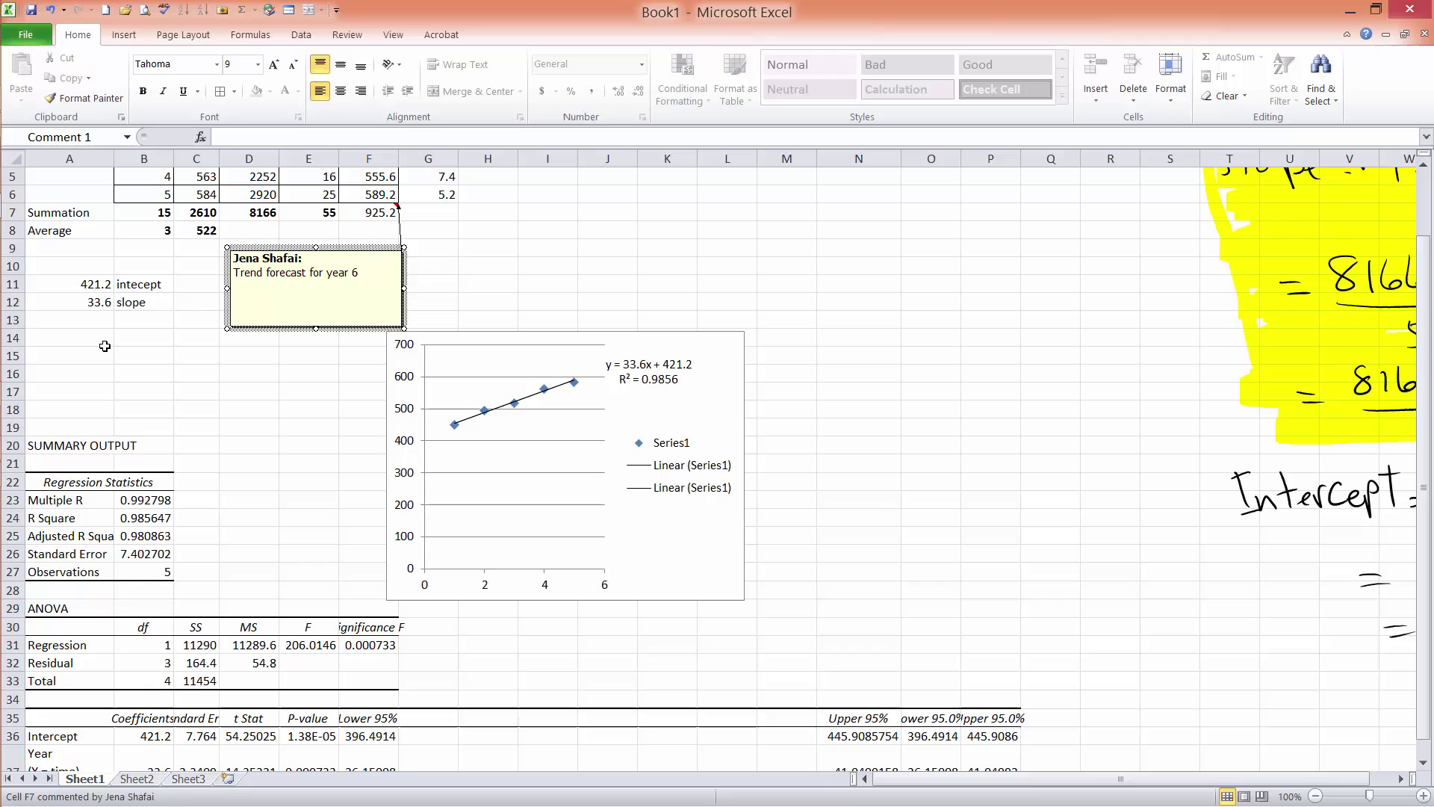
Type the label 'coorelation coeff.' in row 13
left_click(112, 337)
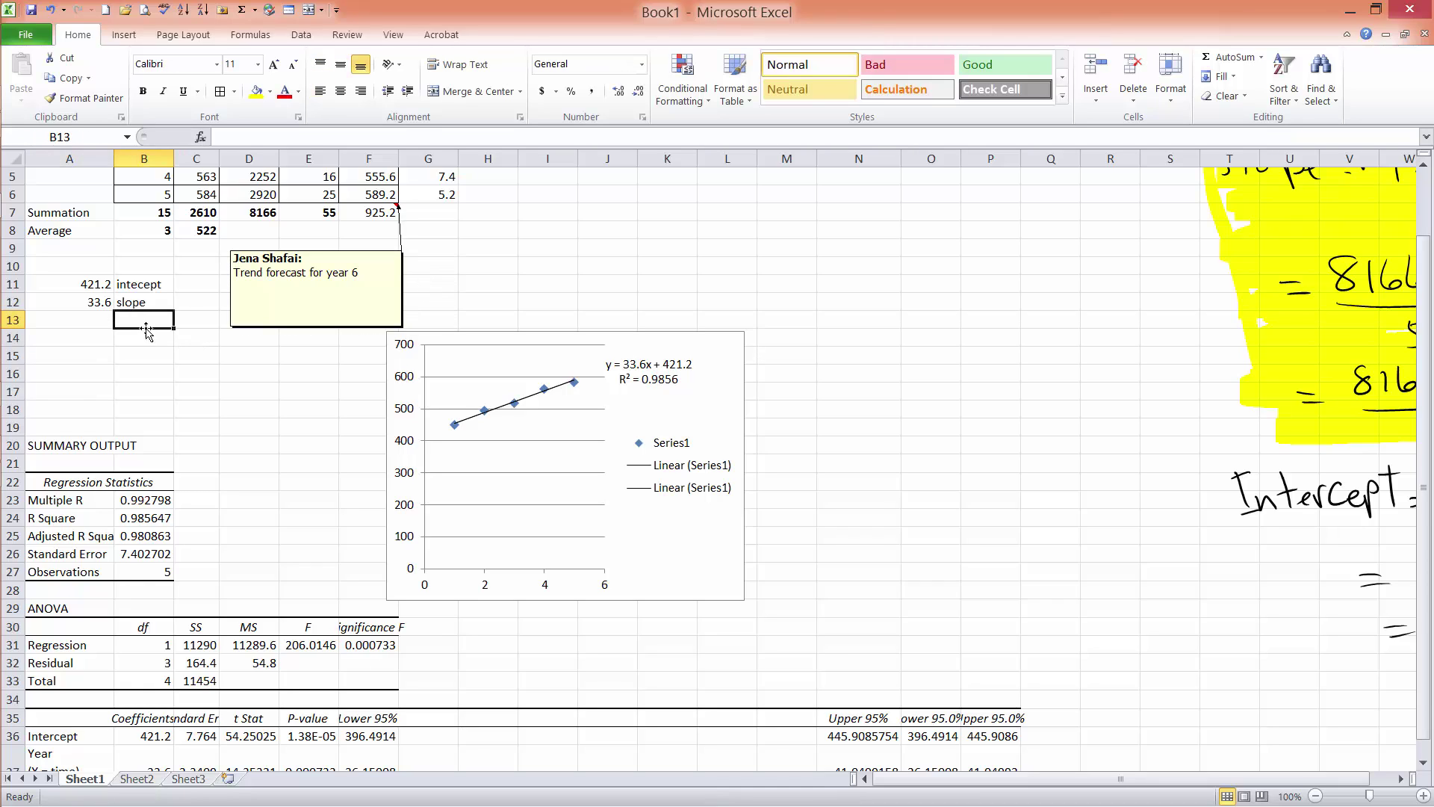
left_click(135, 325)
type("coor")
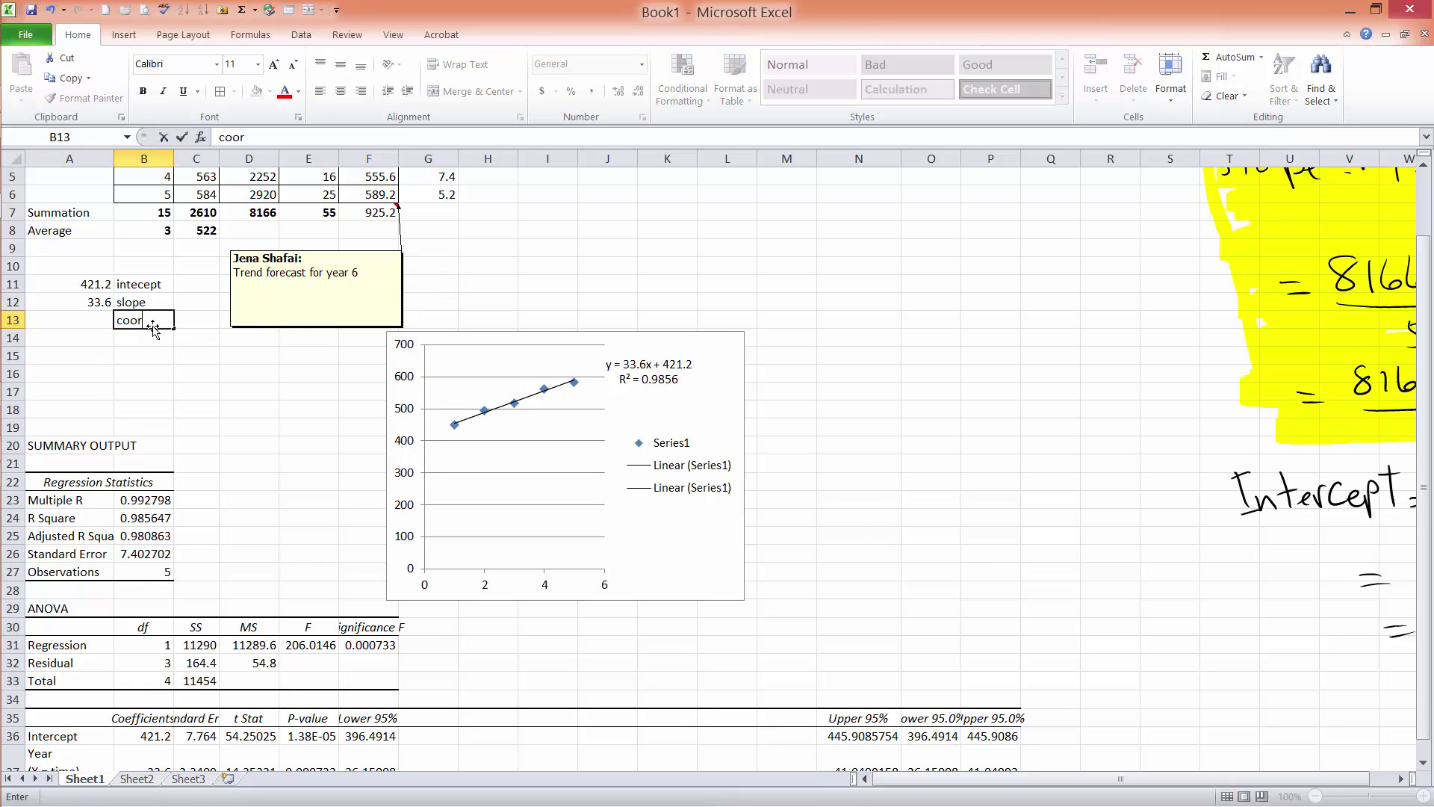
type("elation coeff.")
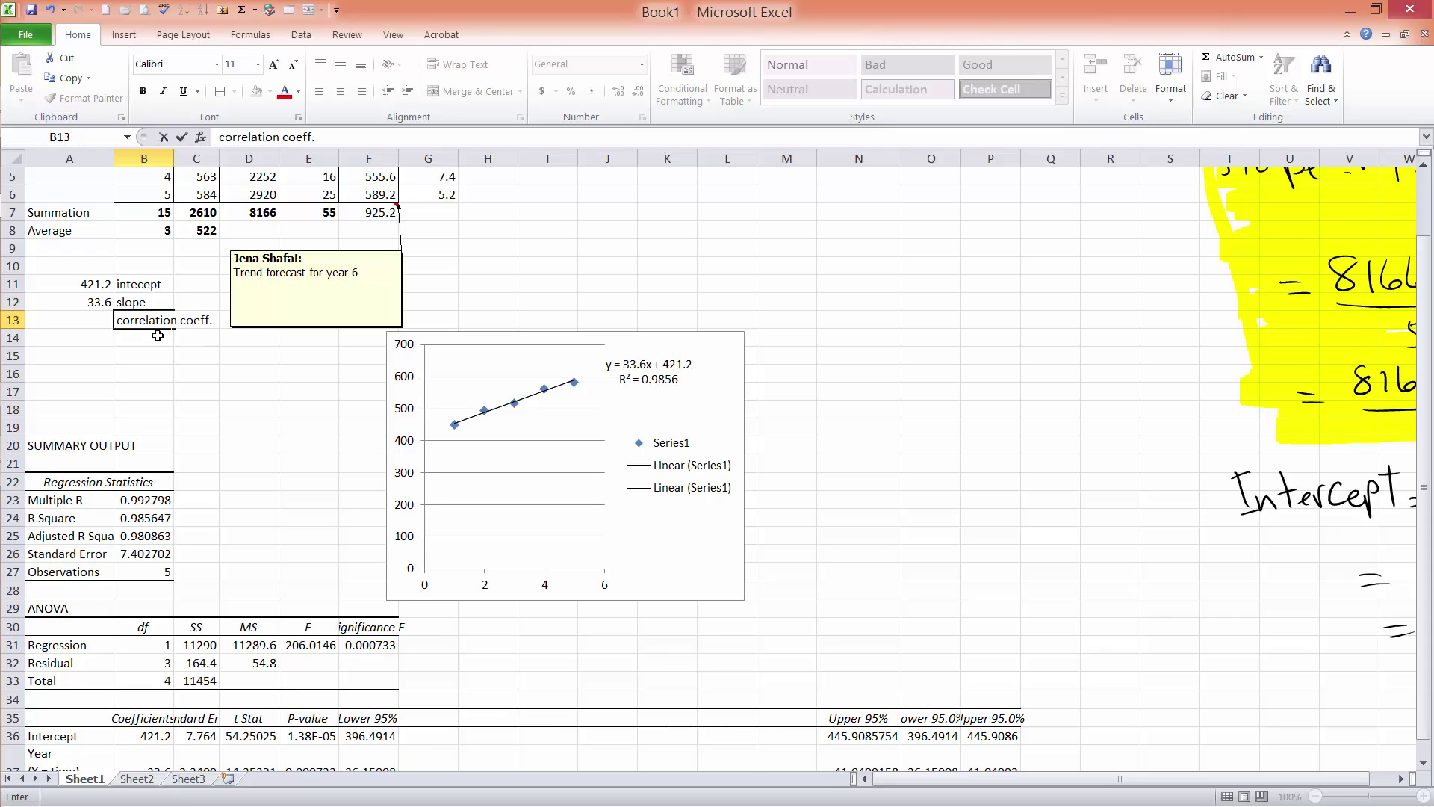
left_click(83, 322)
Enter =CORREL(B2:B6,C2:C6) in A13, giving 0.99279753, and compare it with Multiple R
type("=")
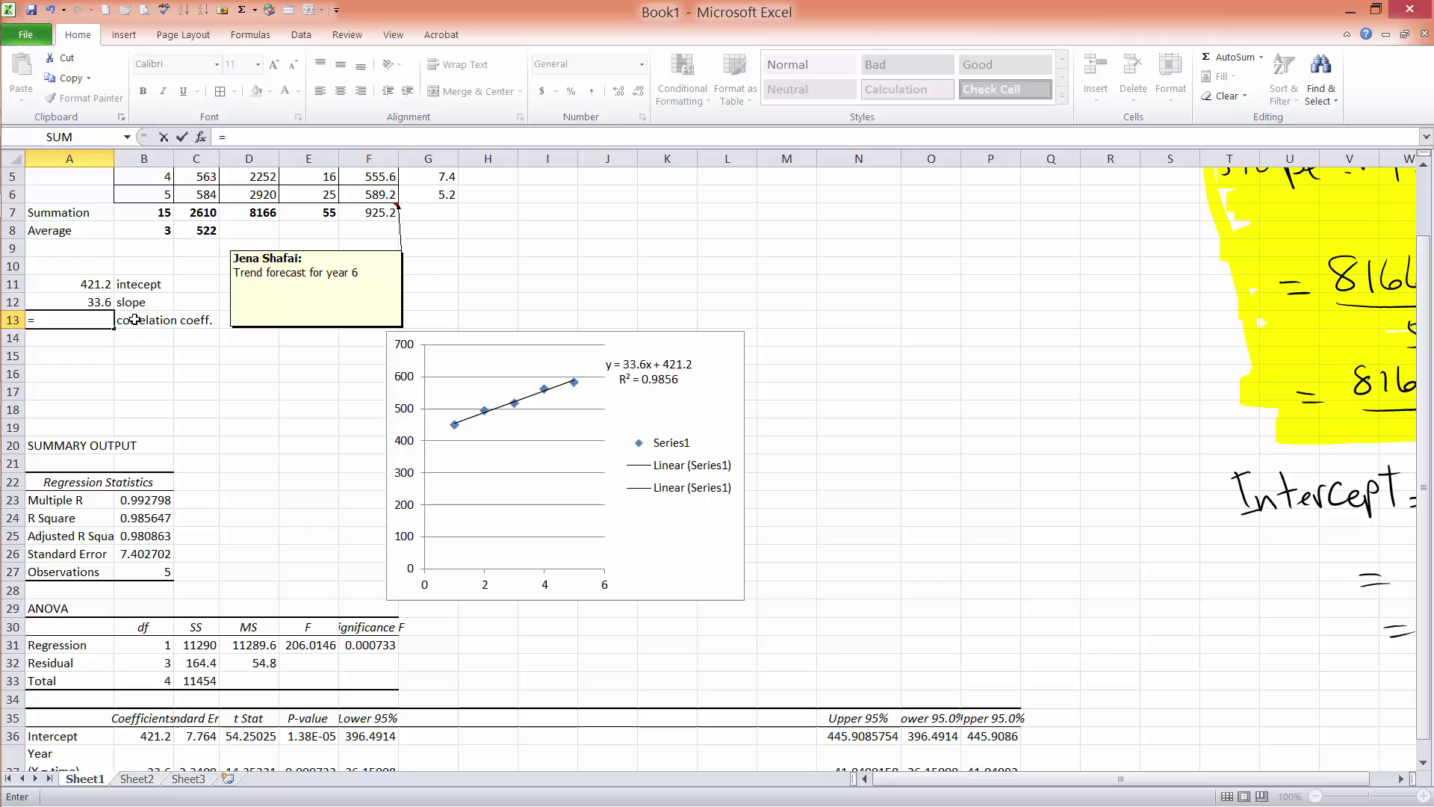
type("correl")
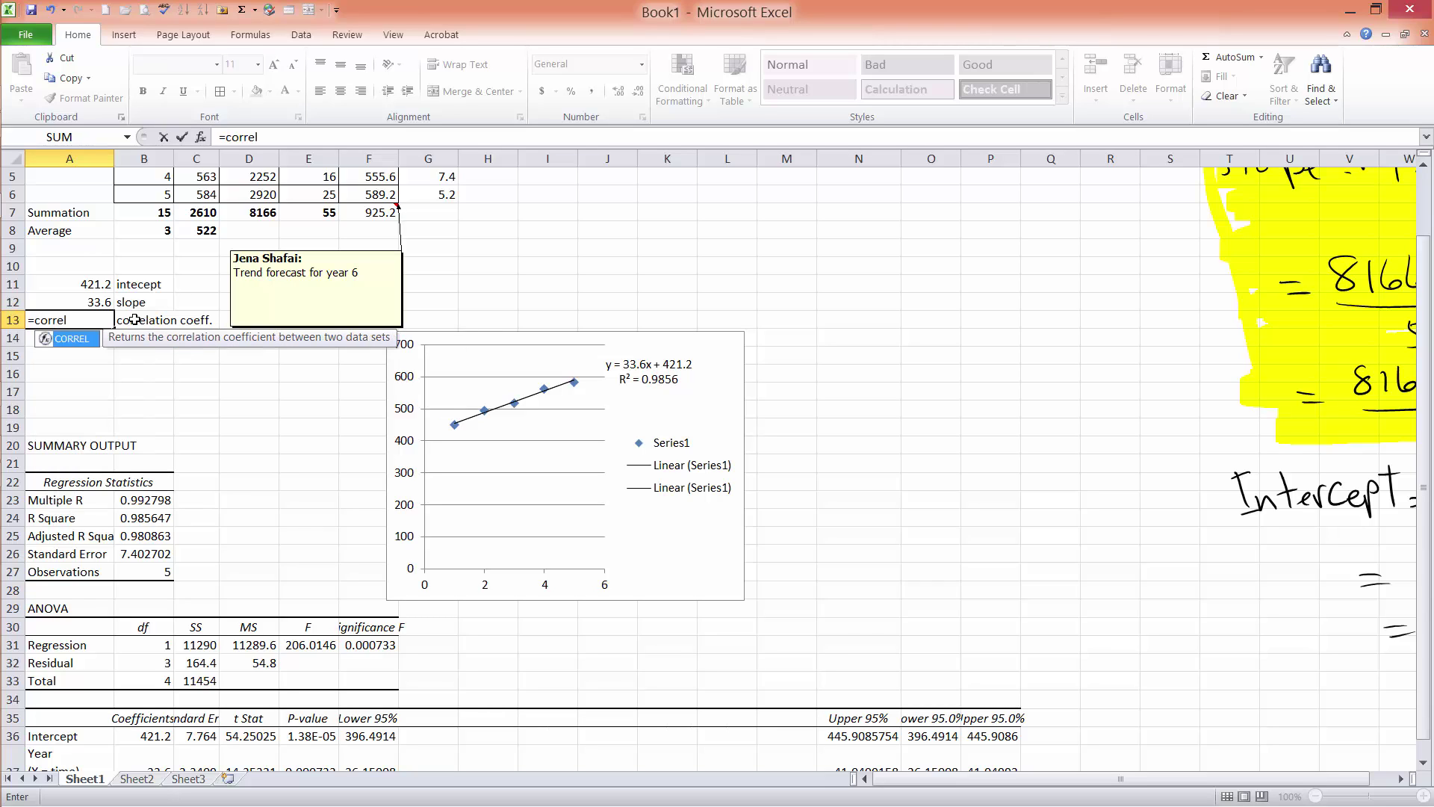
type("(")
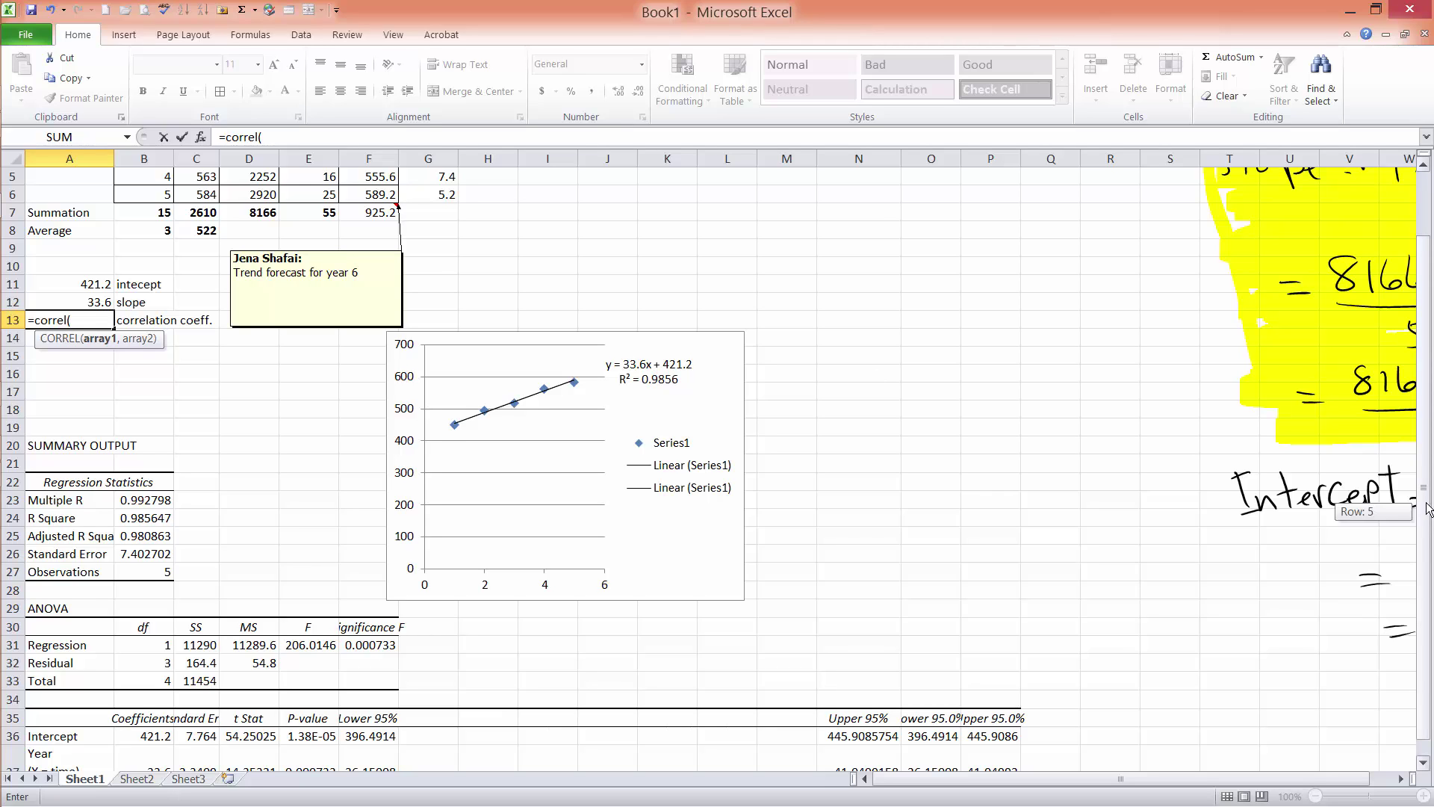
scroll(1430, 520, "up", 2)
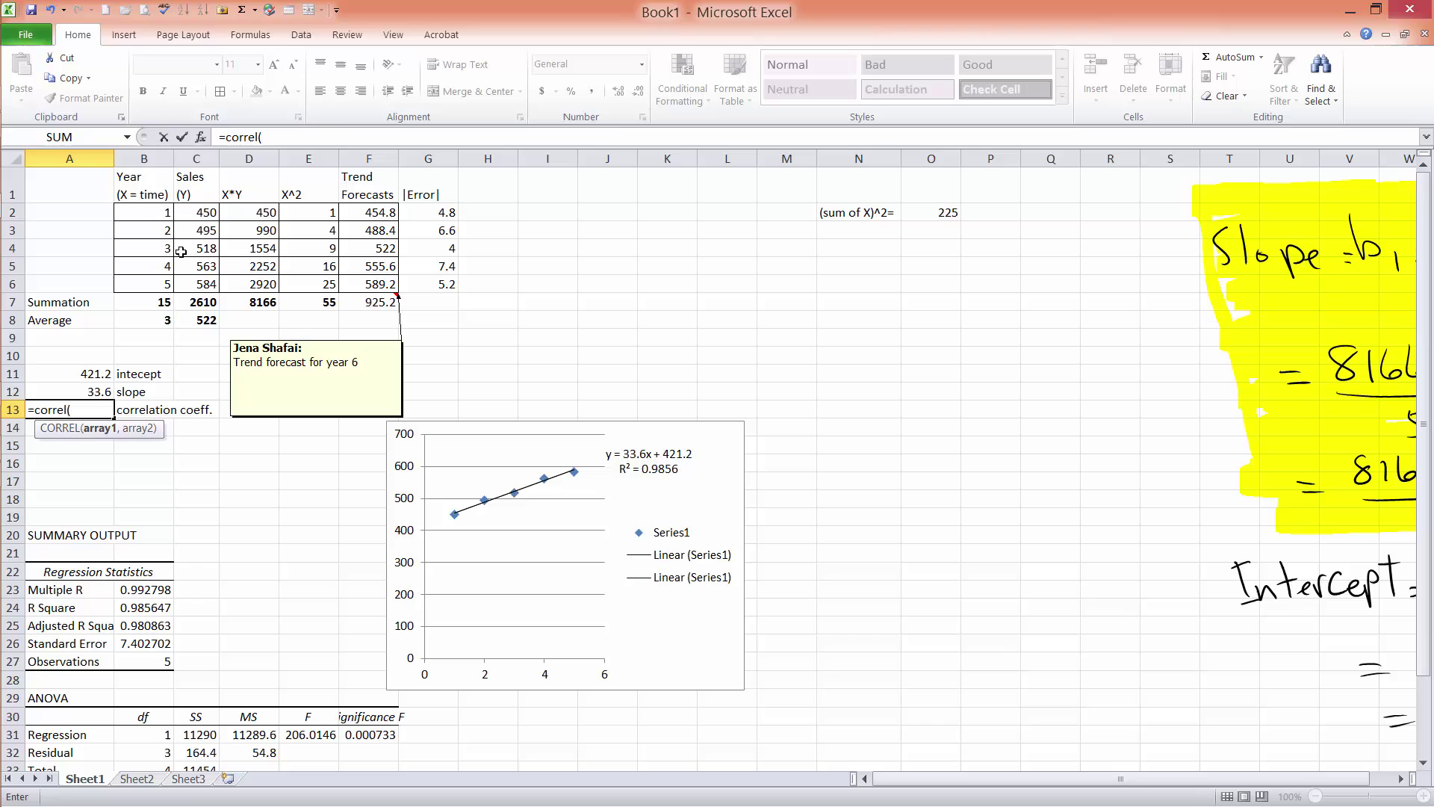
left_click_drag(158, 213, 157, 281)
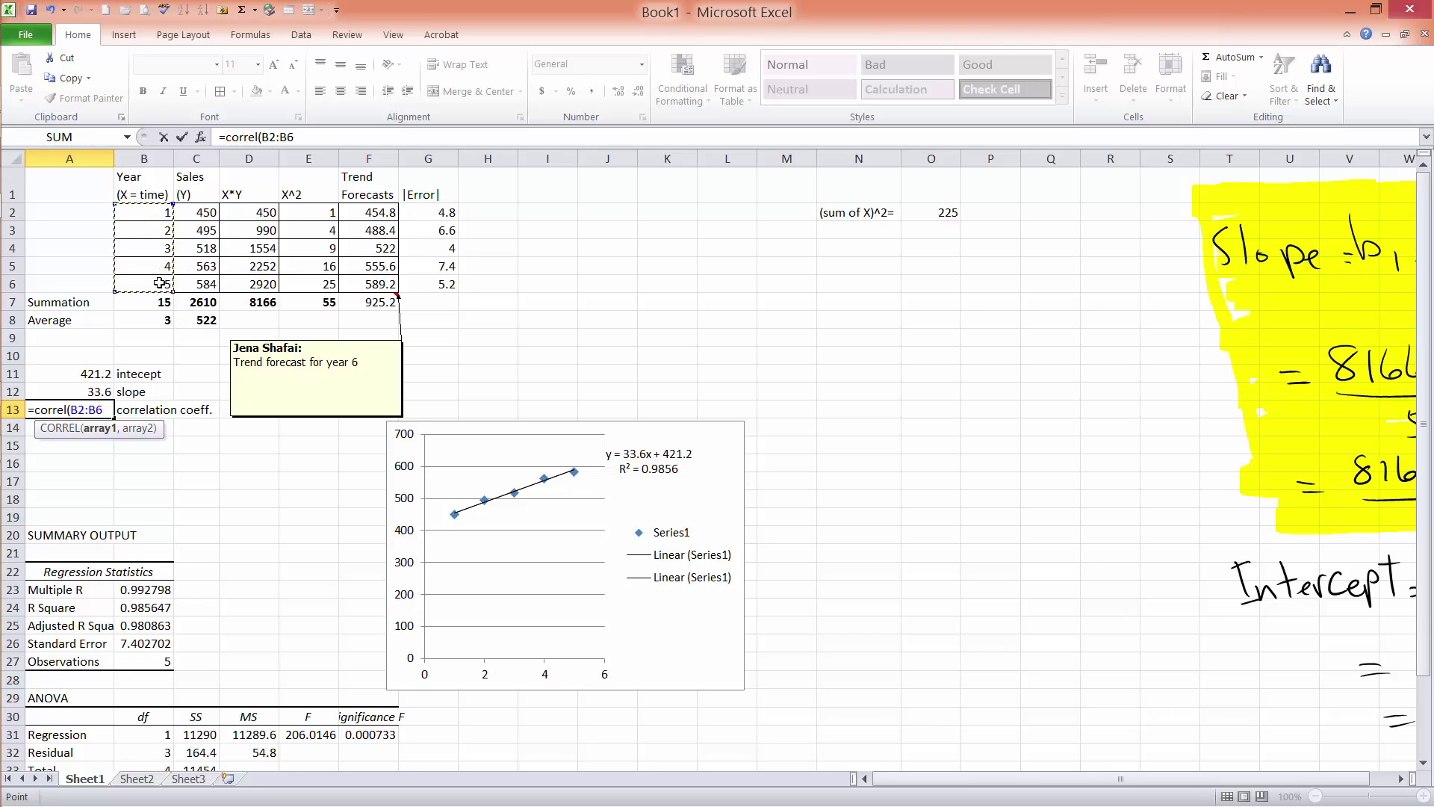
type(",")
left_click(206, 218)
left_click_drag(207, 224, 206, 280)
key("Return")
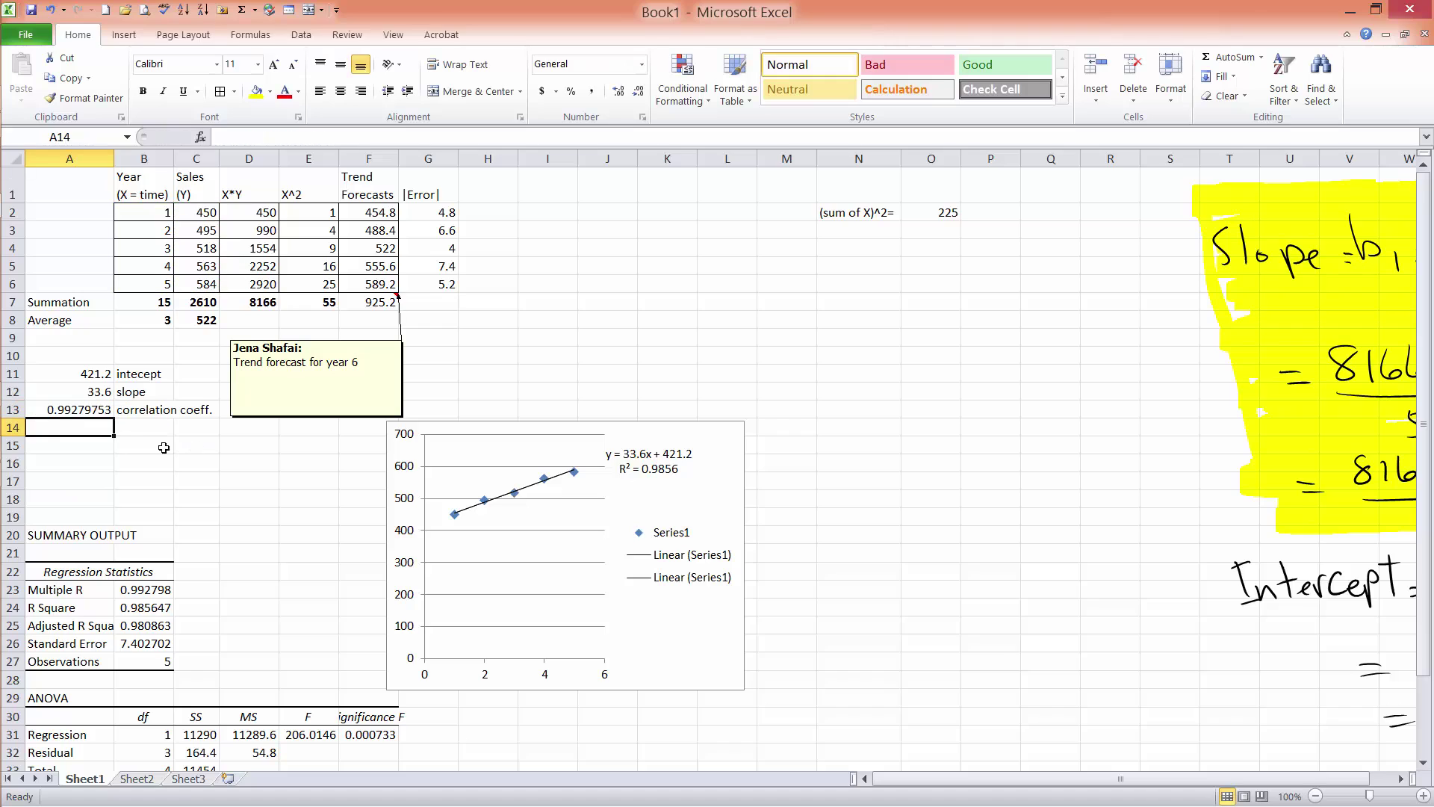
left_click(84, 410)
left_click(145, 591)
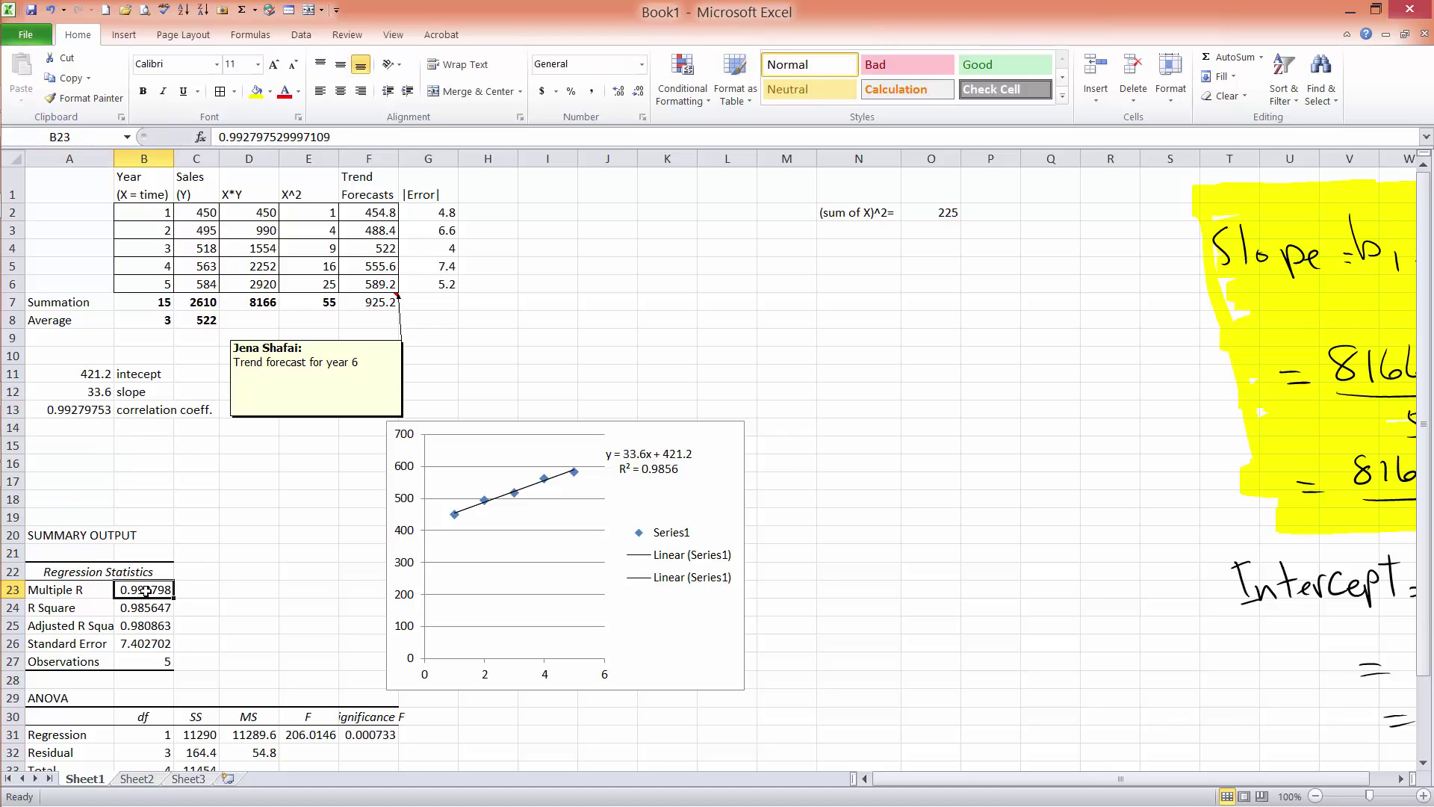
Add the label 'coeff of determ.' beneath the correlation label
left_click(96, 412)
left_click(164, 432)
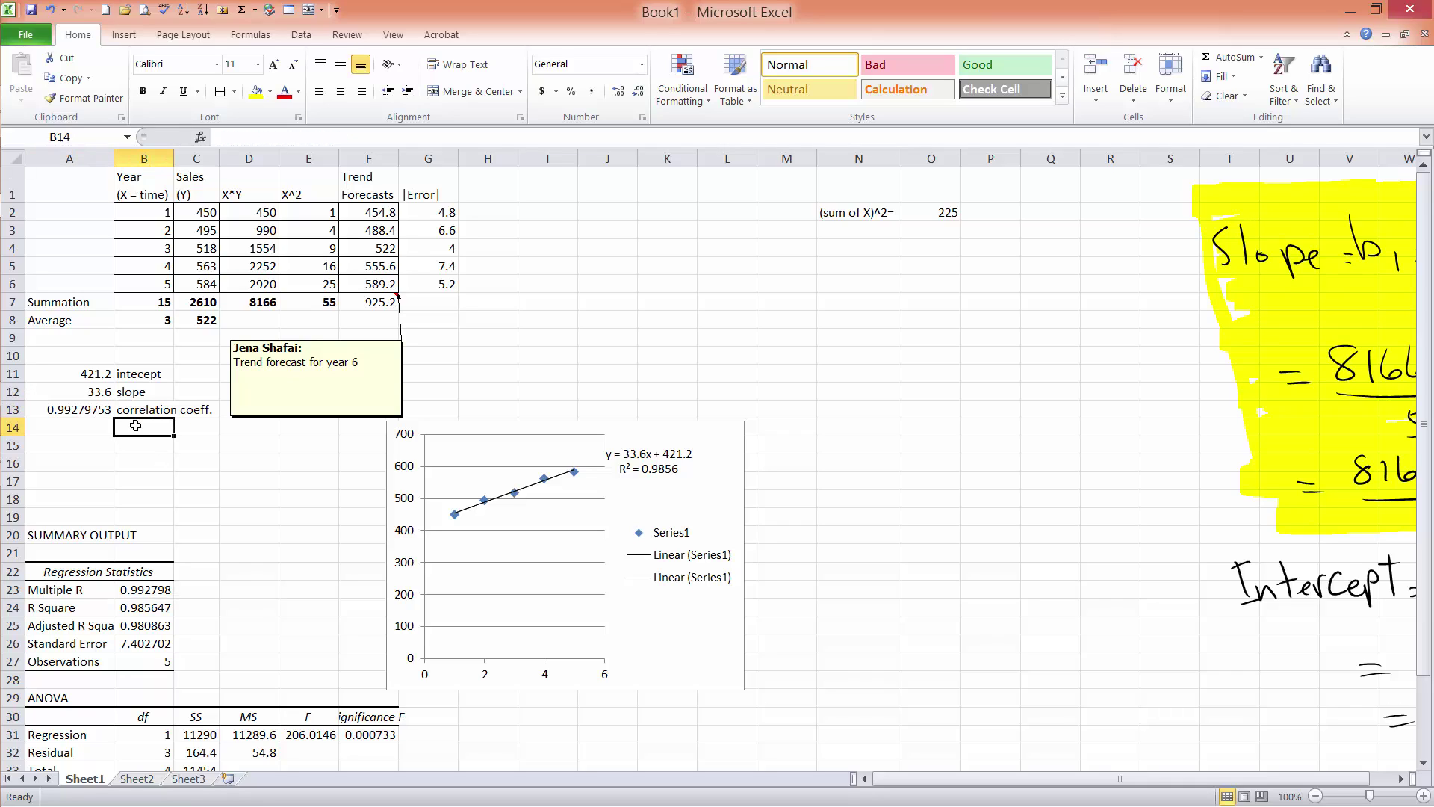
left_click(71, 424)
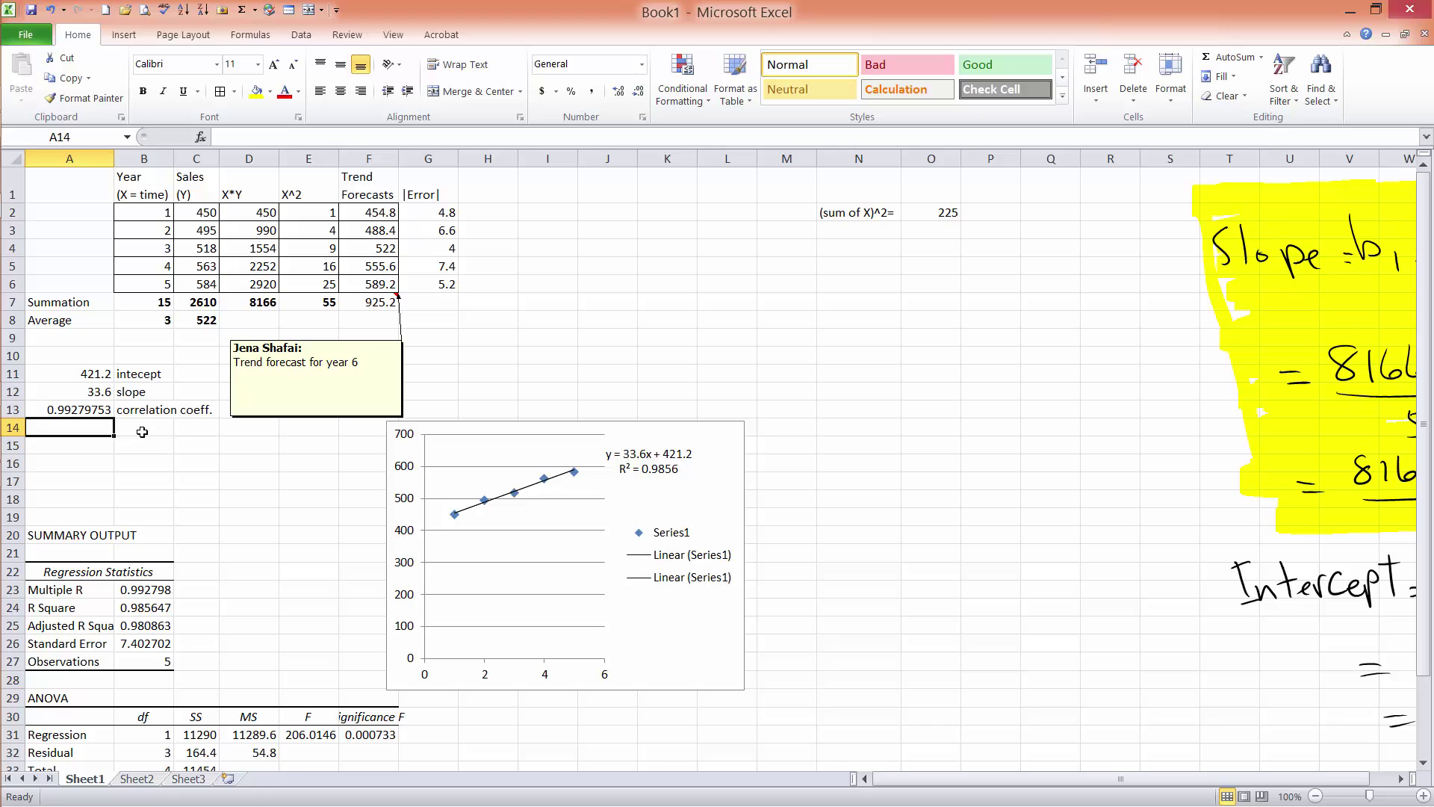
left_click(142, 425)
type("coeff")
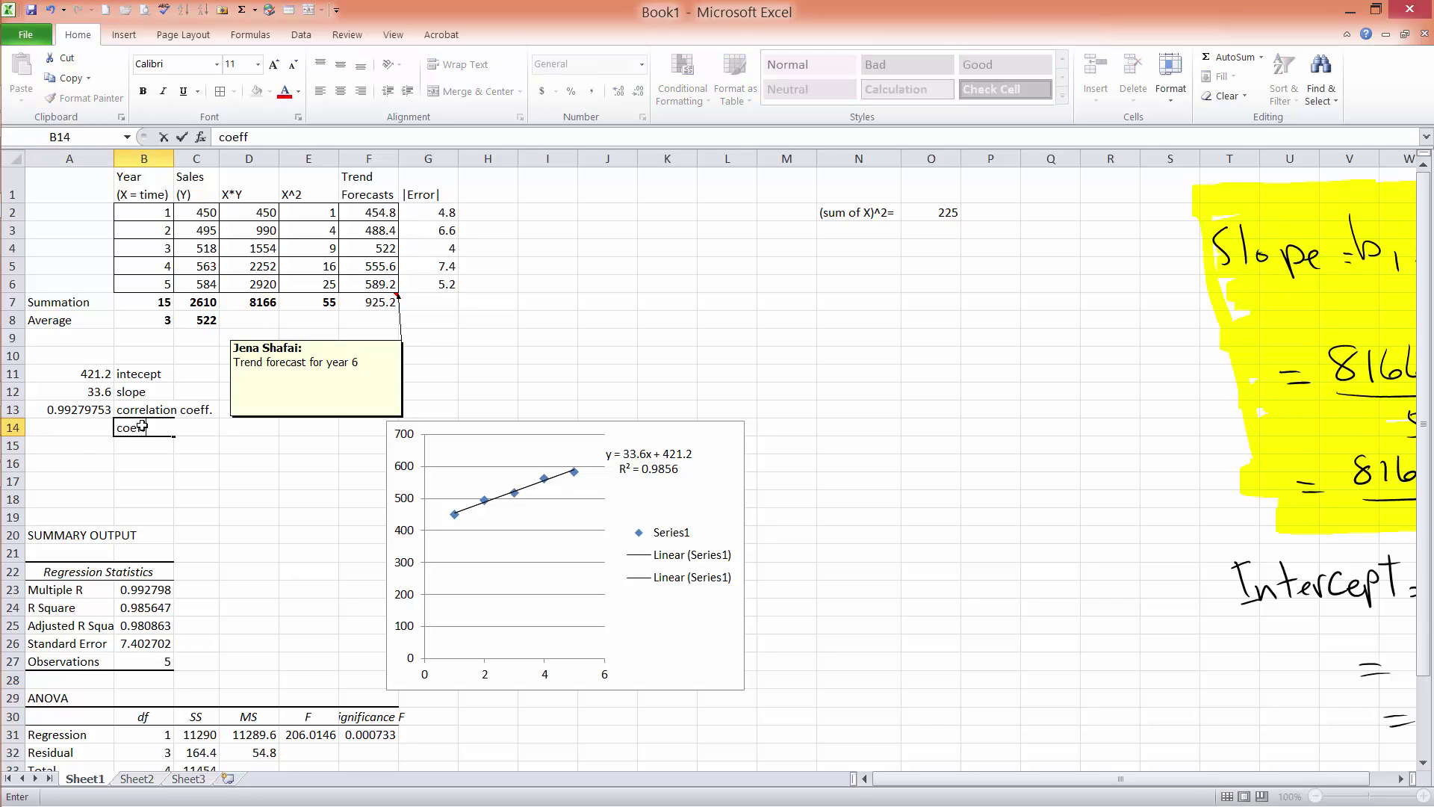
type(" of determ.")
left_click(105, 426)
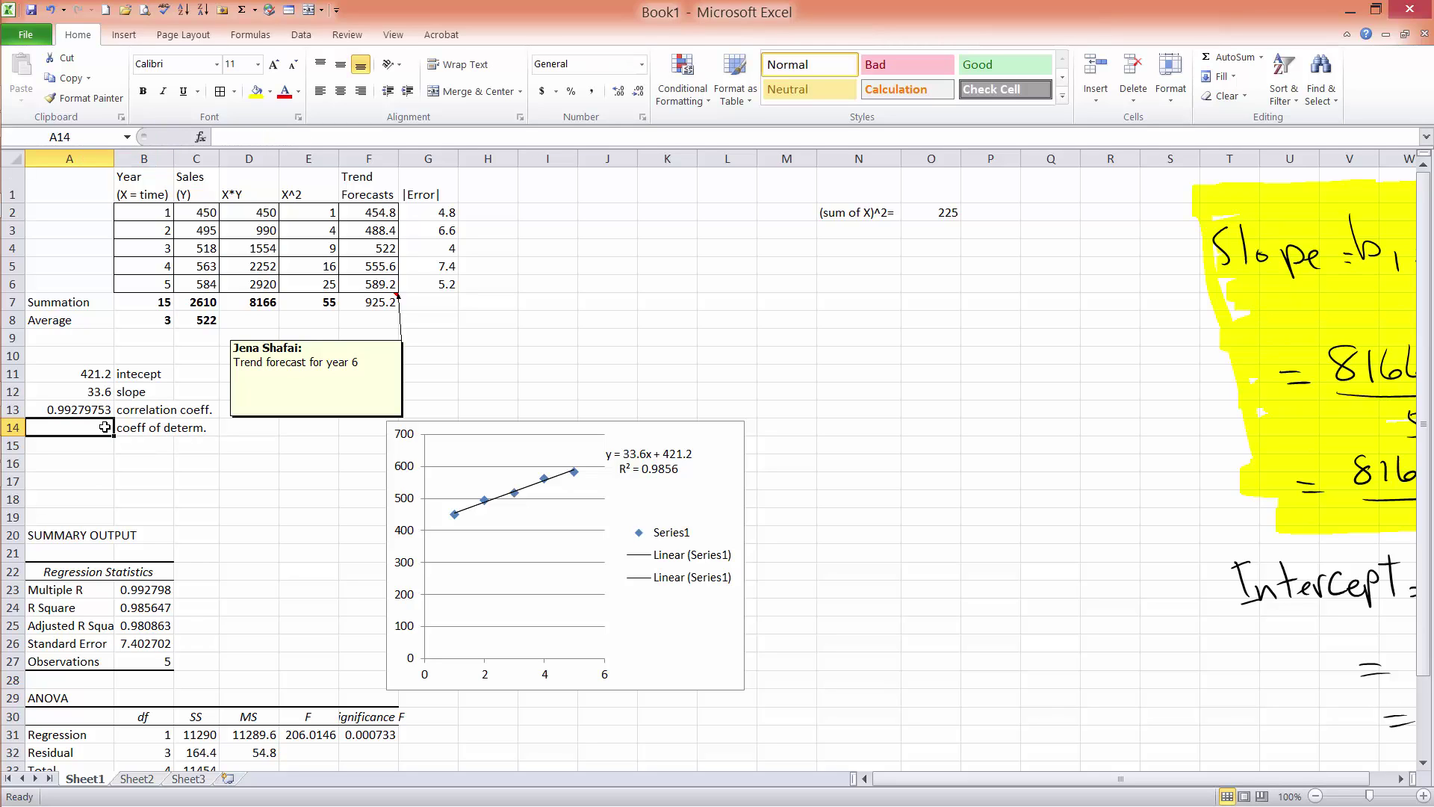
Insert a blank column before column A and note 'r' and 'r^2' in rows 14 and 15
right_click(89, 161)
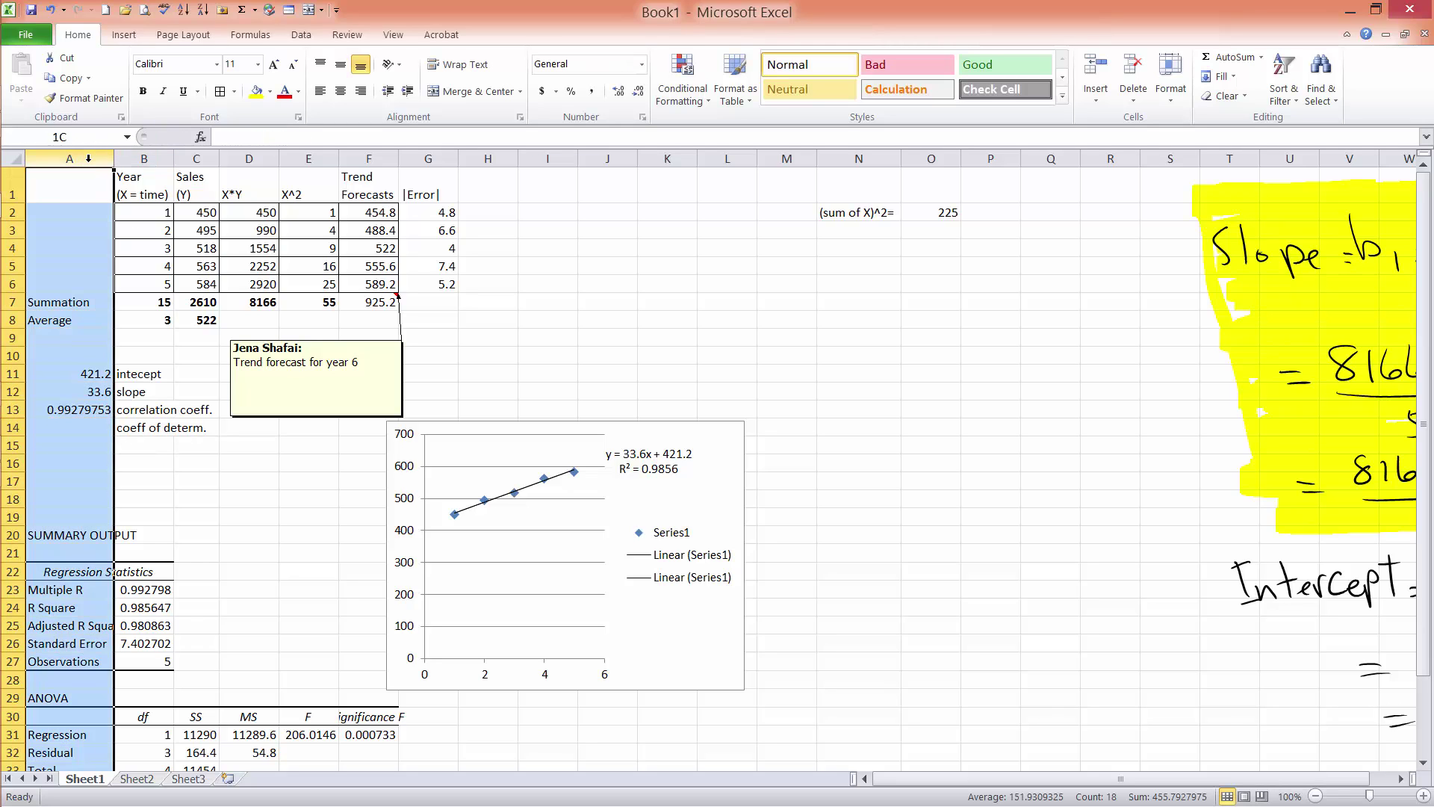
left_click(132, 282)
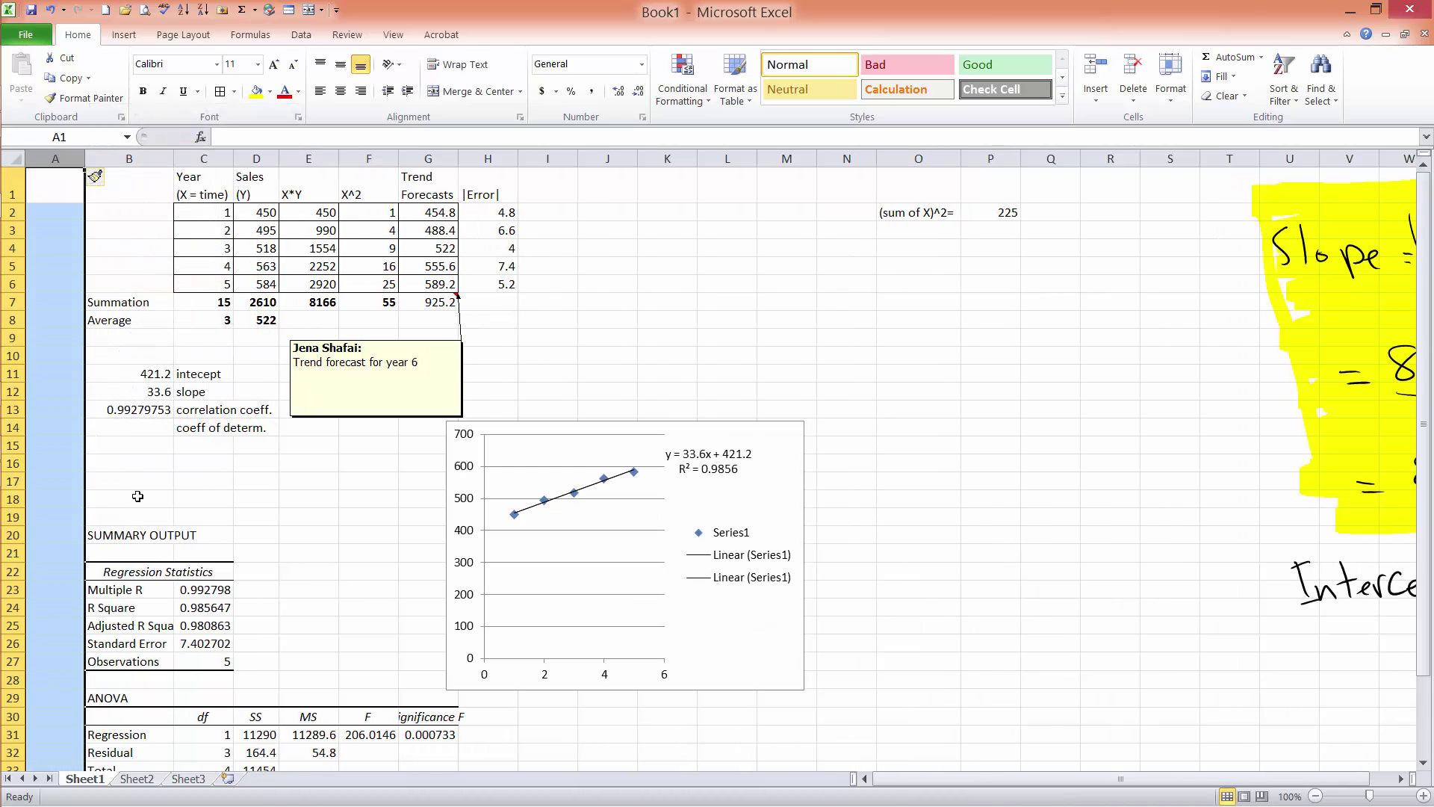
left_click(77, 427)
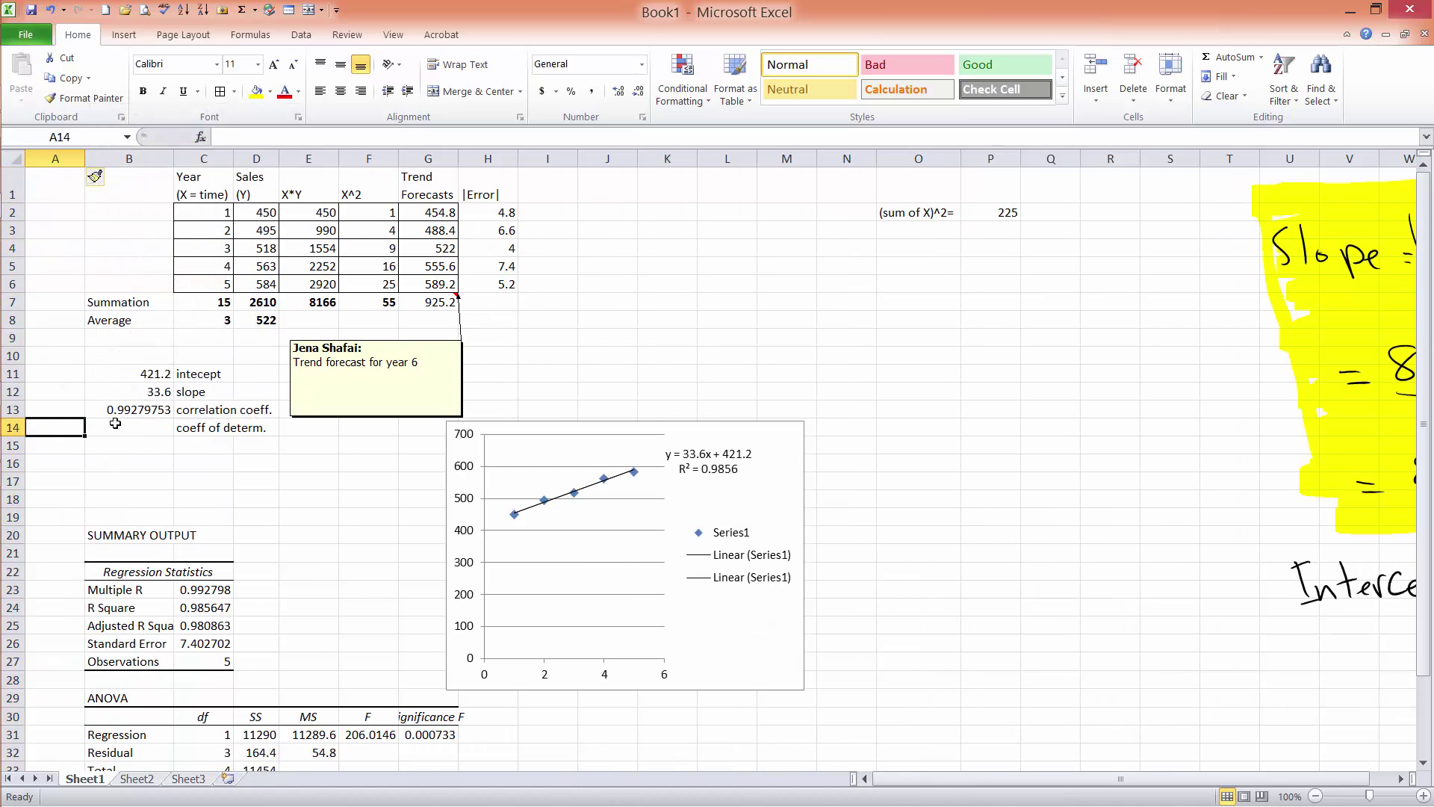
type("r")
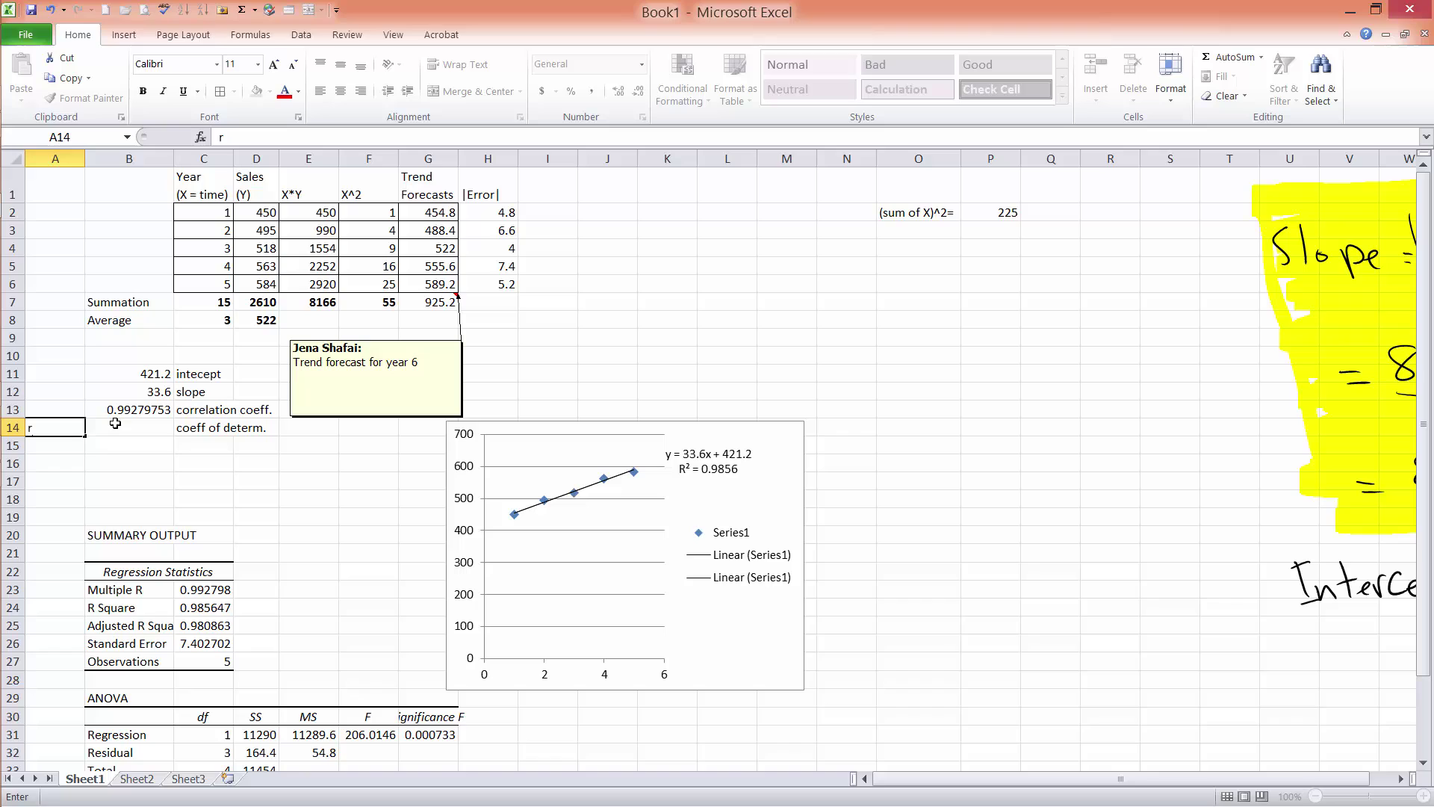
key("Return")
type("r^2")
left_click(120, 425)
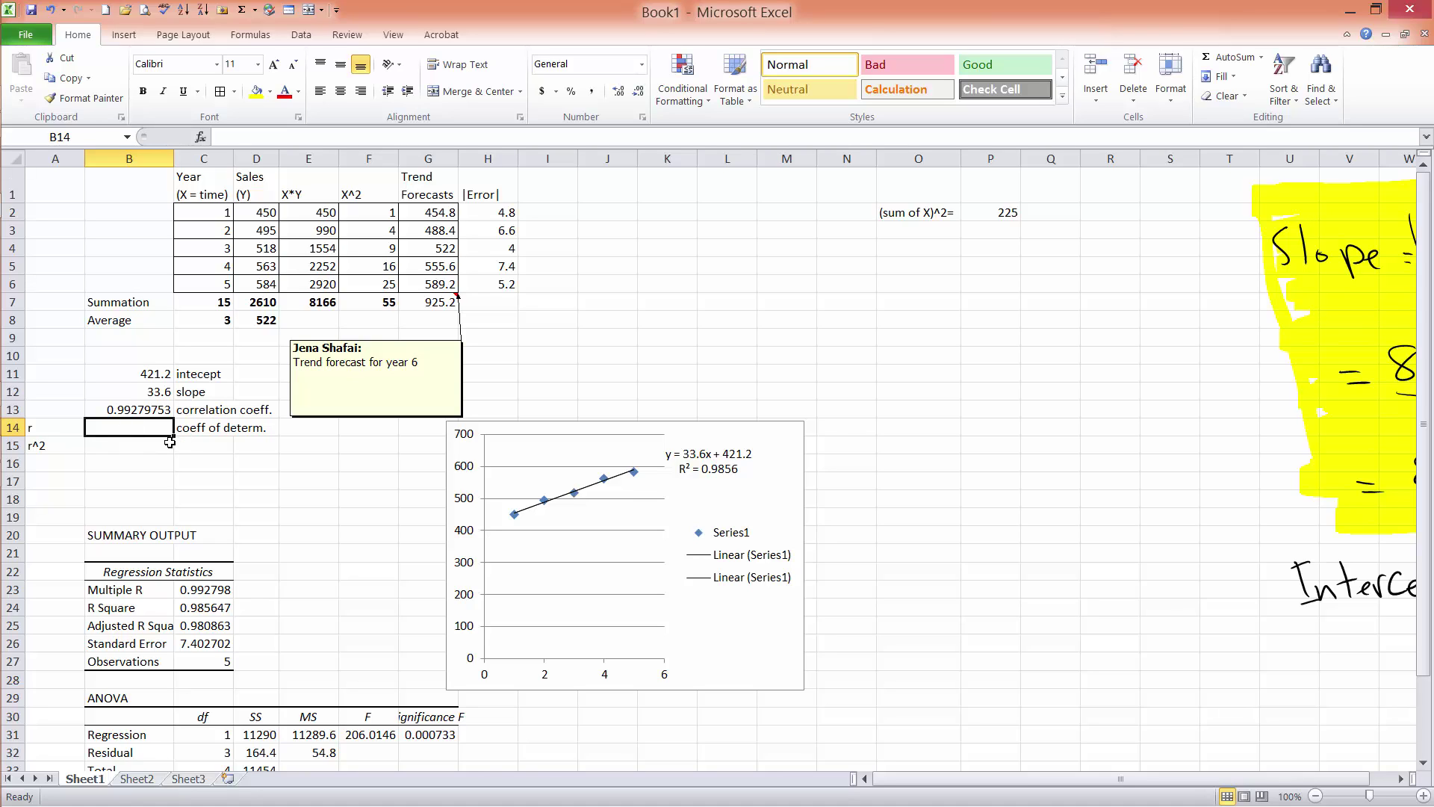
Enter =B13^2 to get 0.985646936 and check it against R Square and the chart's R²
type("=")
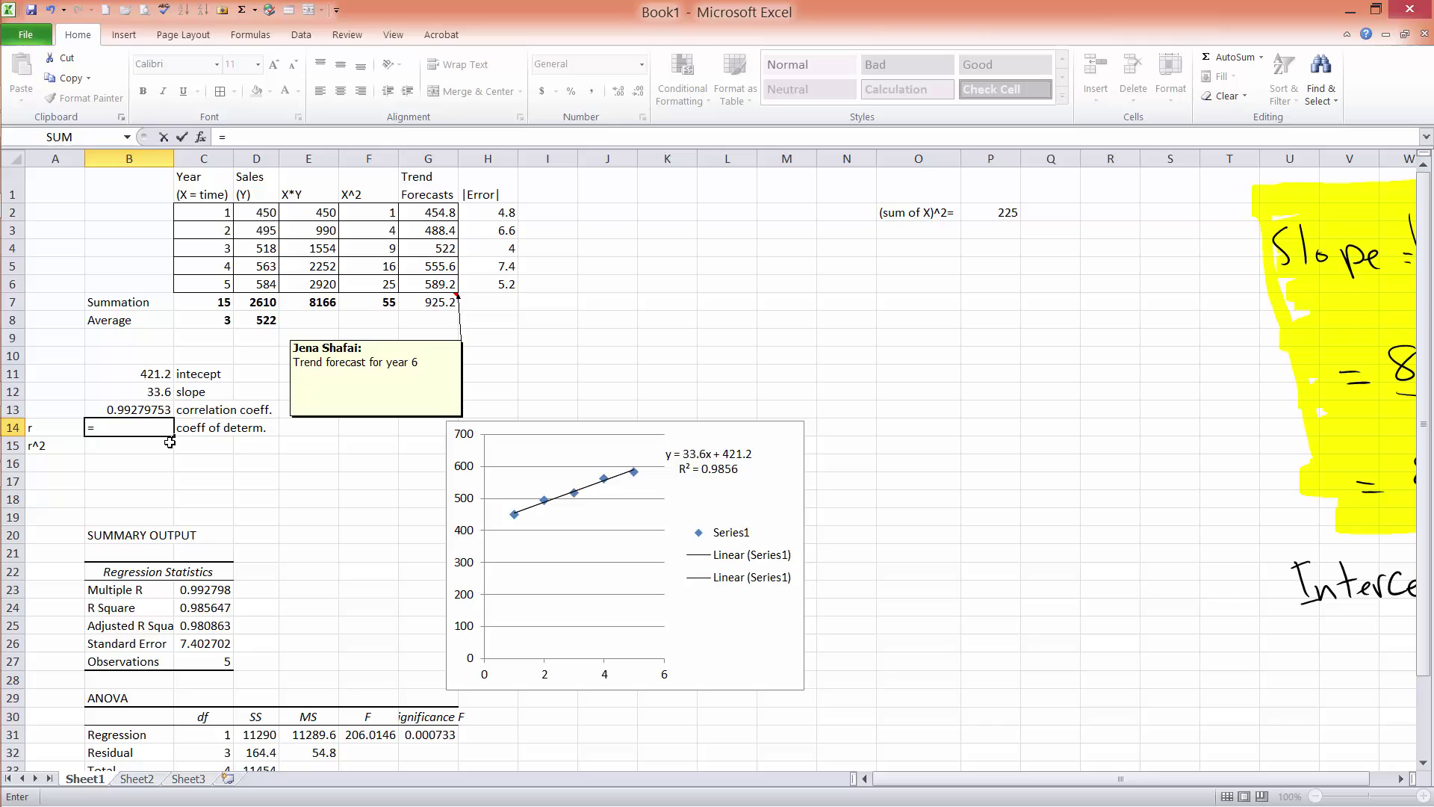
left_click(129, 410)
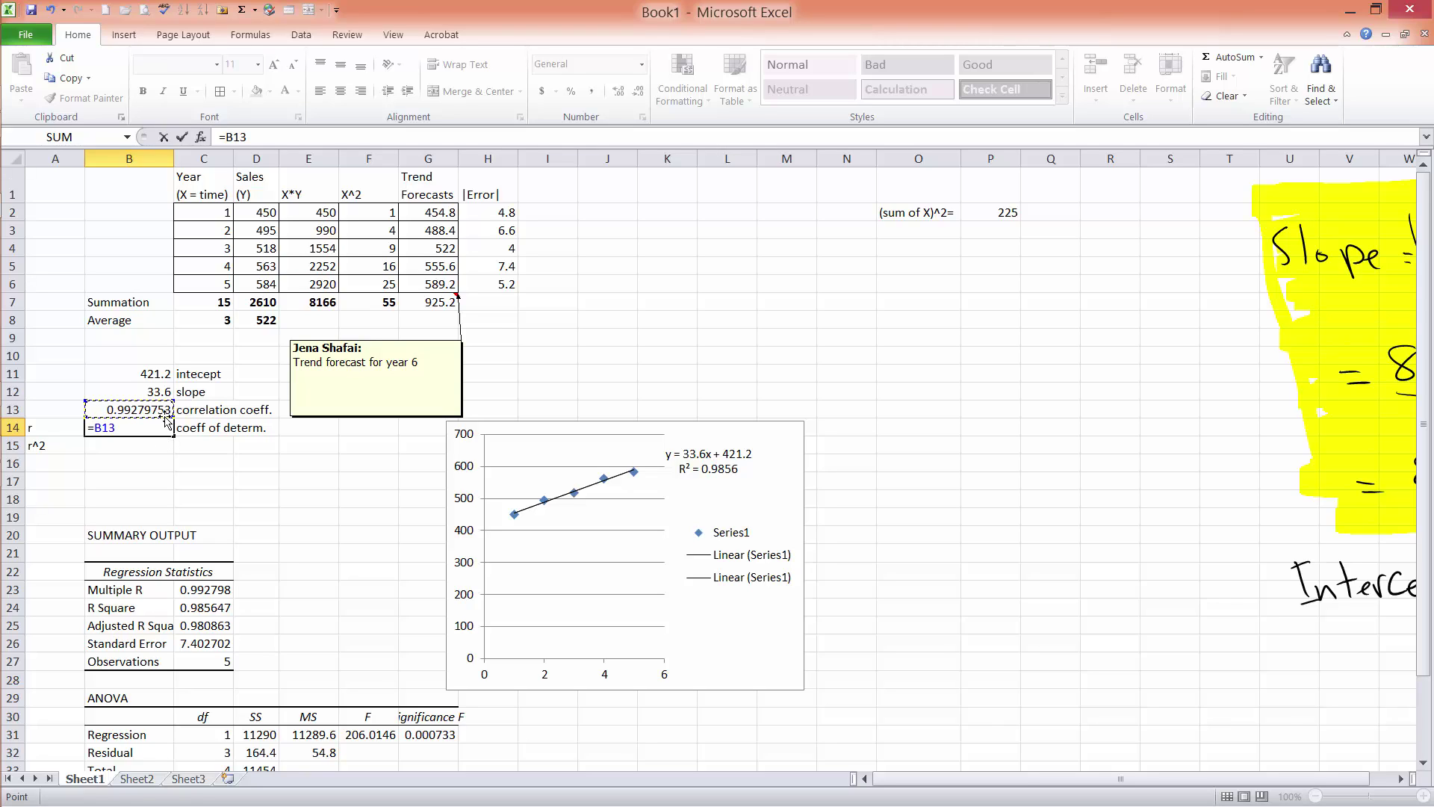
type("^2")
key("Return")
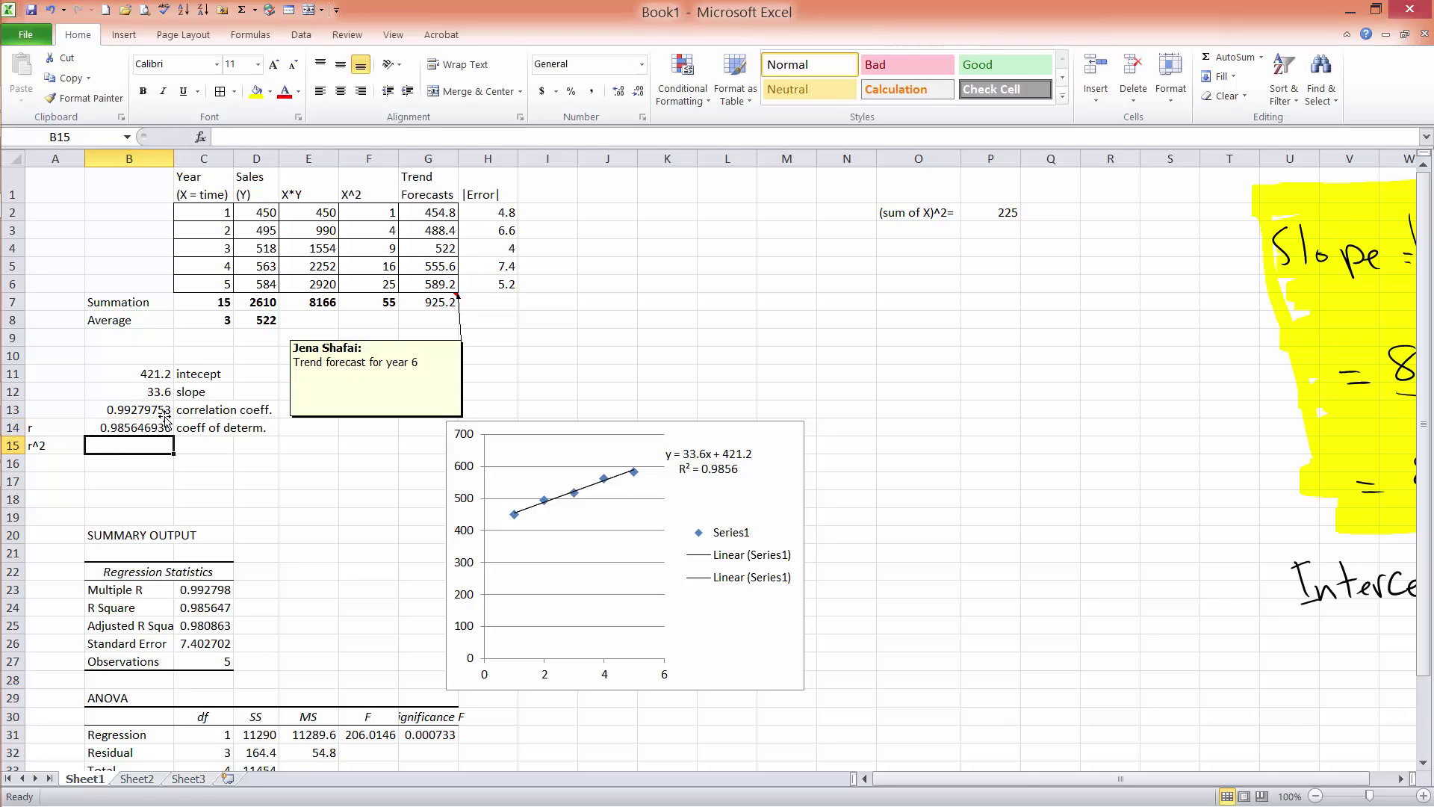
left_click(130, 432)
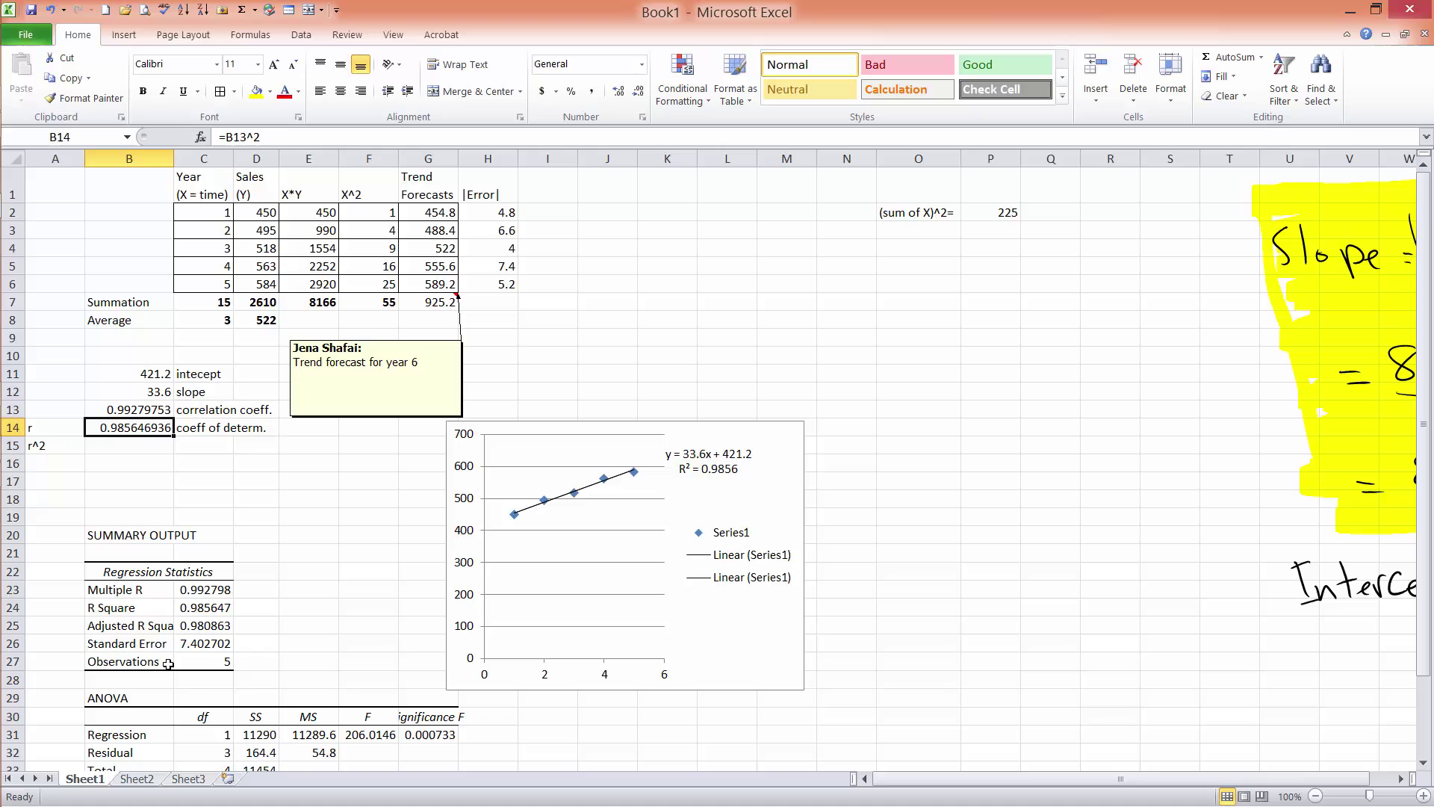
left_click(205, 611)
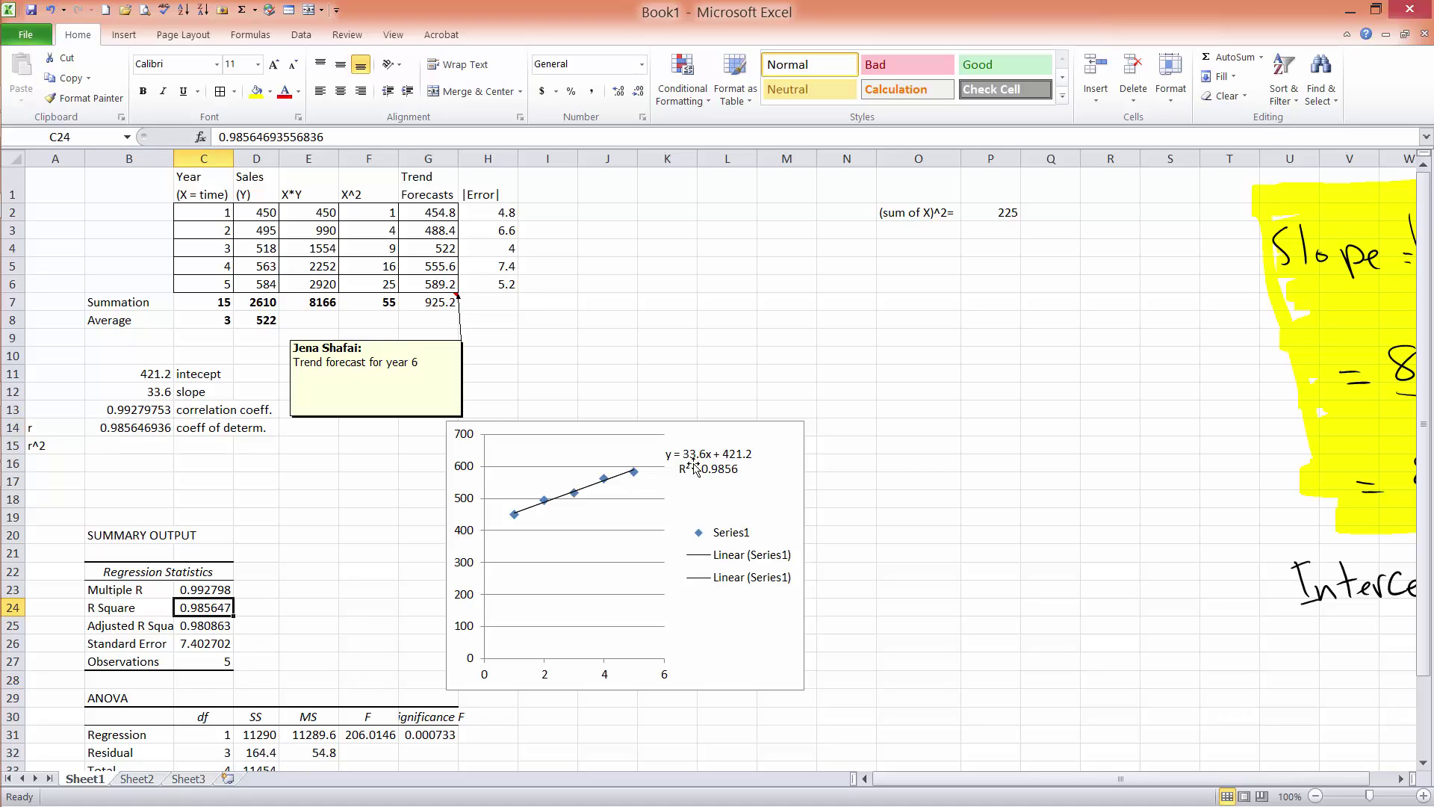
left_click(741, 469)
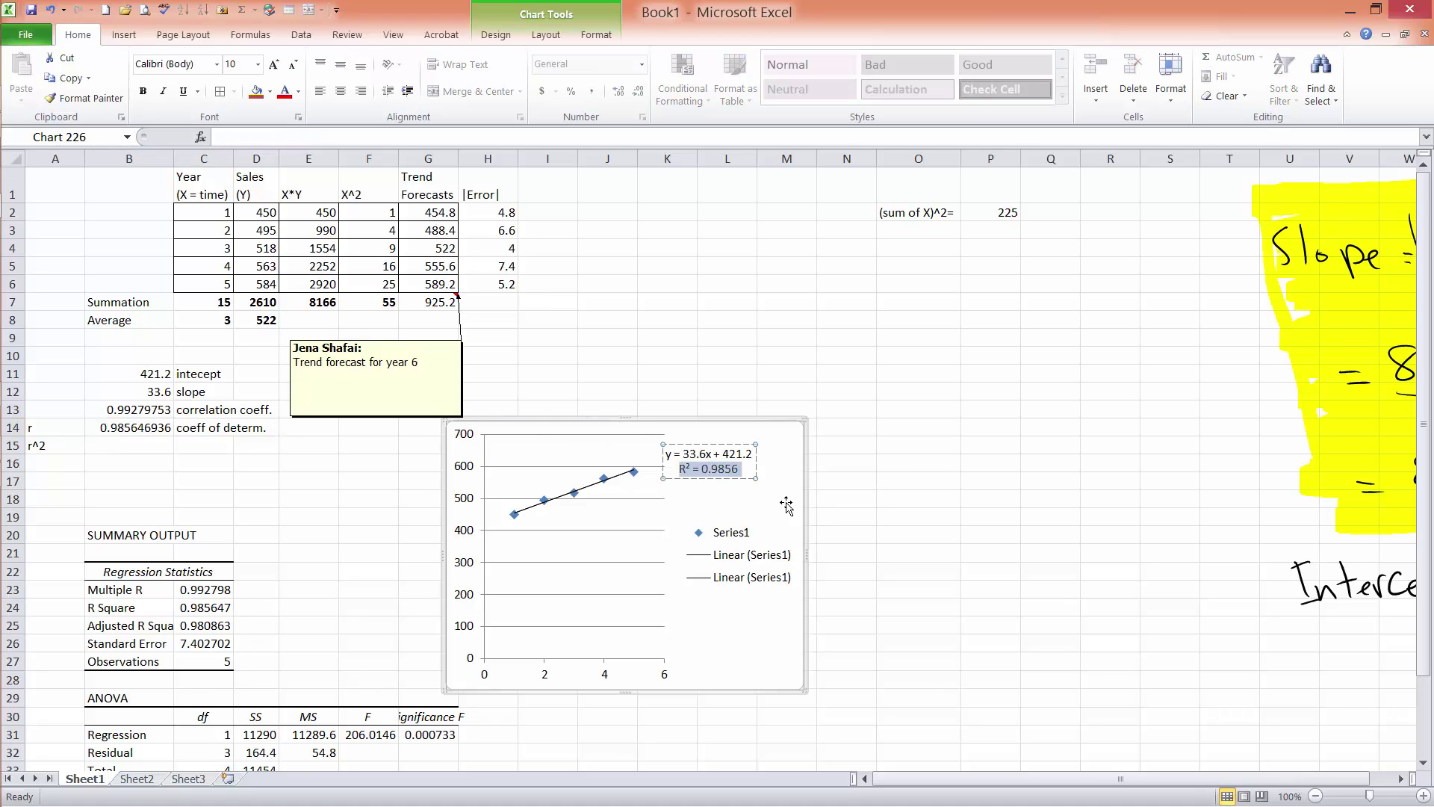
left_click(608, 322)
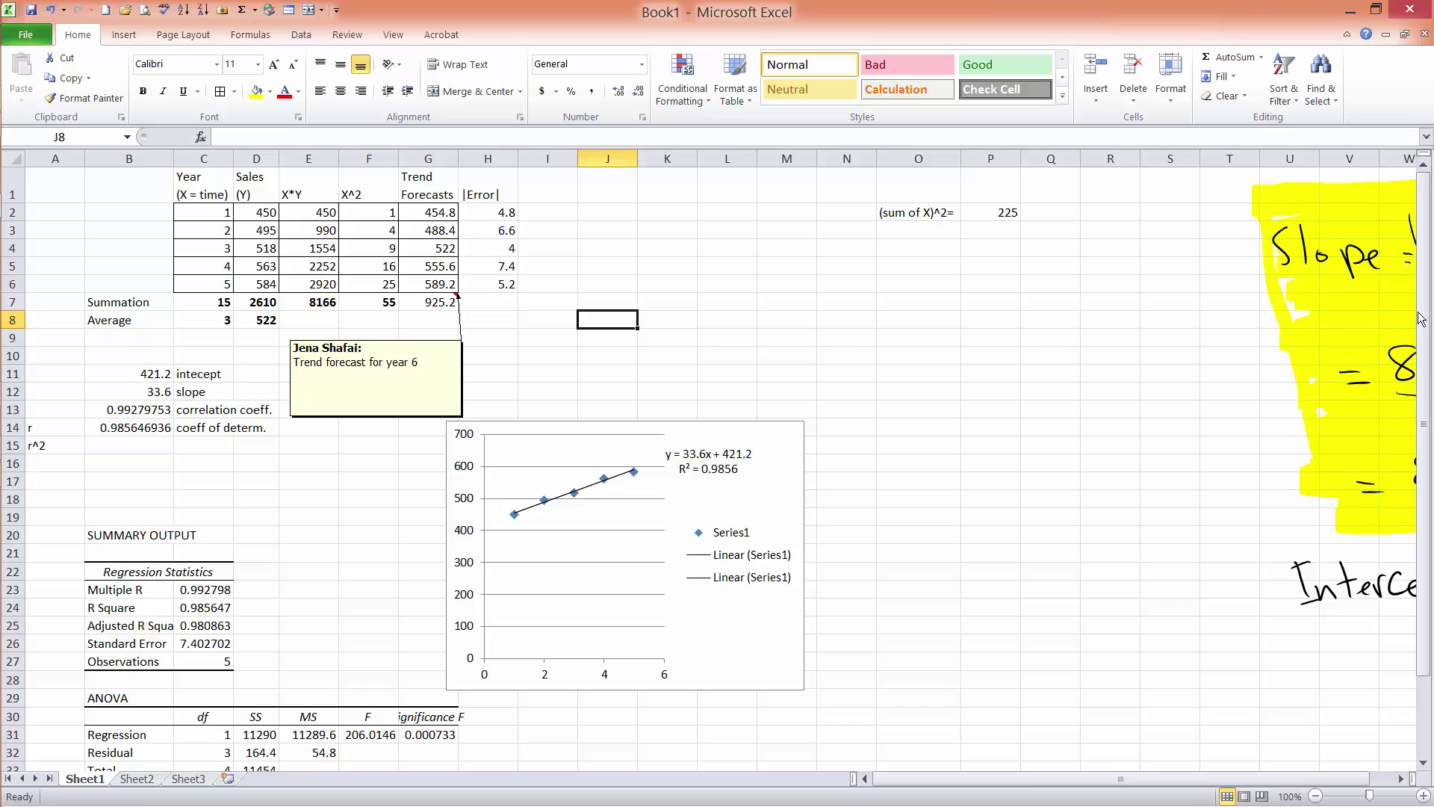